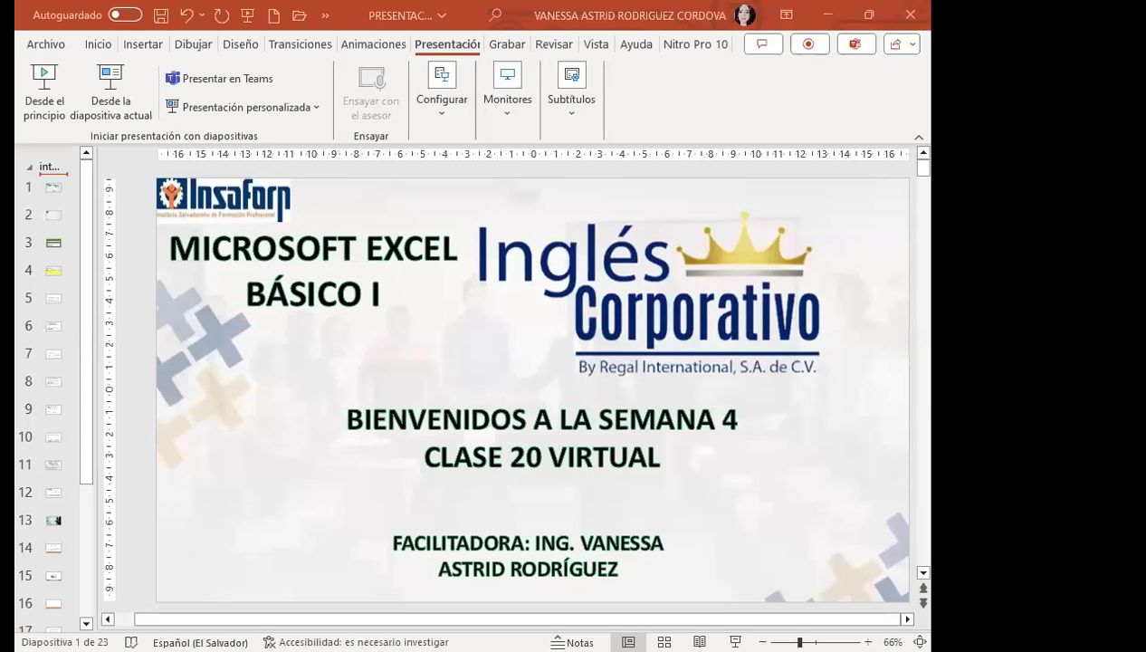
Step: Start the slide show on the week 4, class 20 title slide
{"action": "key", "text": "F5"}
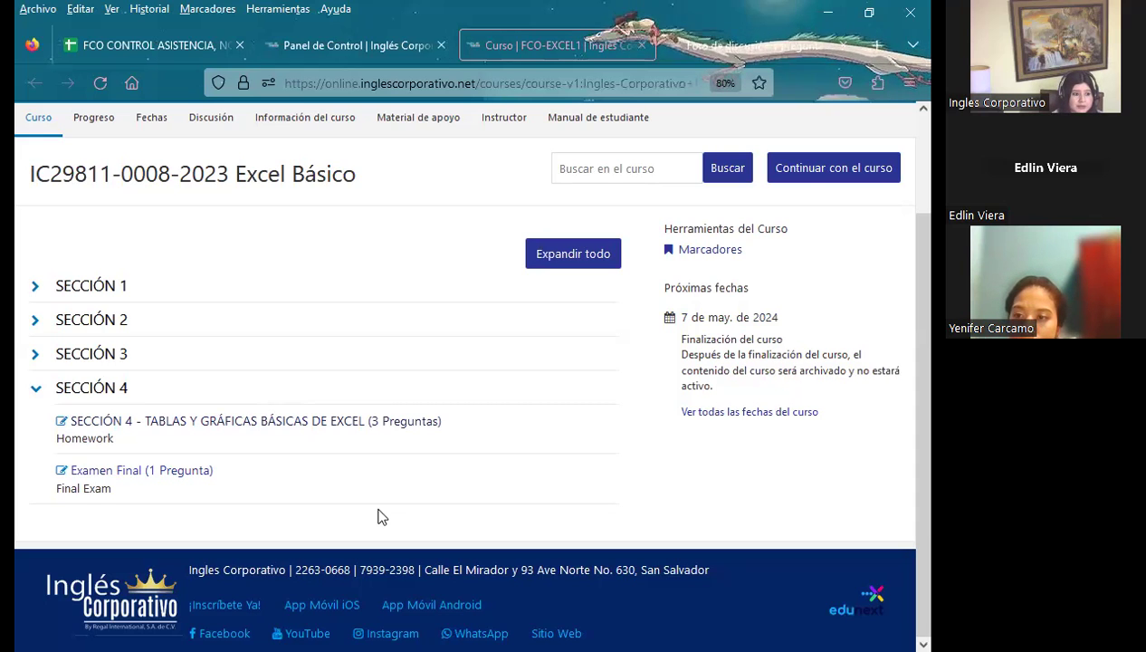
Step: Open the class #20 discussion forum and scroll down to its posts
{"action": "left_click", "coordinate": [759, 54]}
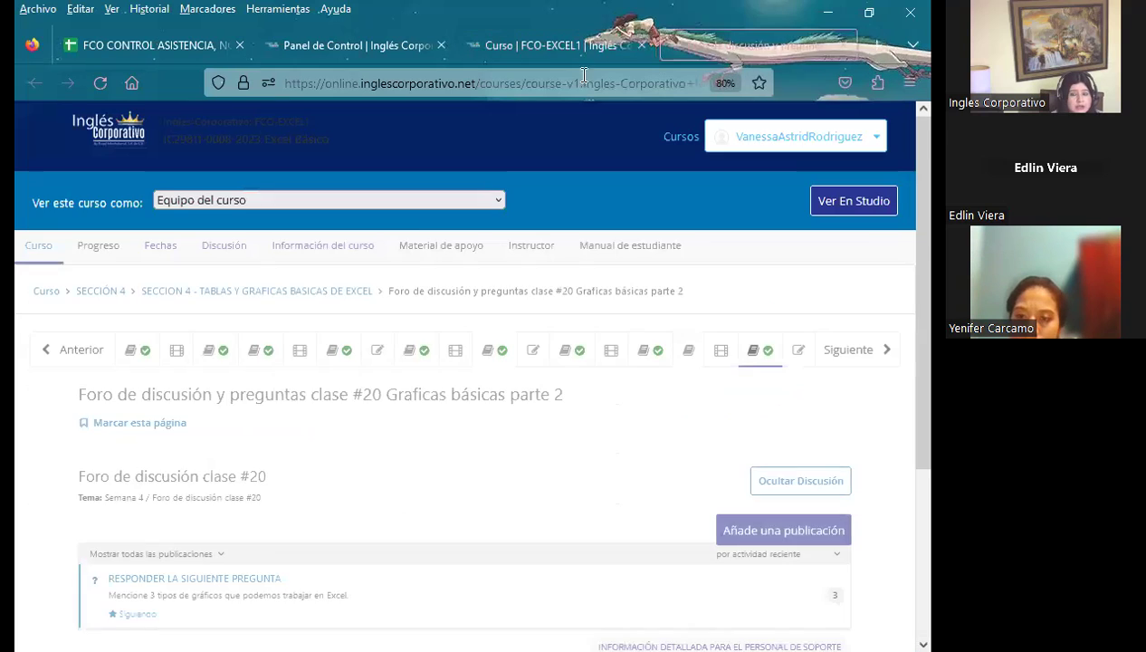
{"action": "scroll", "coordinate": [378, 424], "scroll_direction": "down", "scroll_amount": 3}
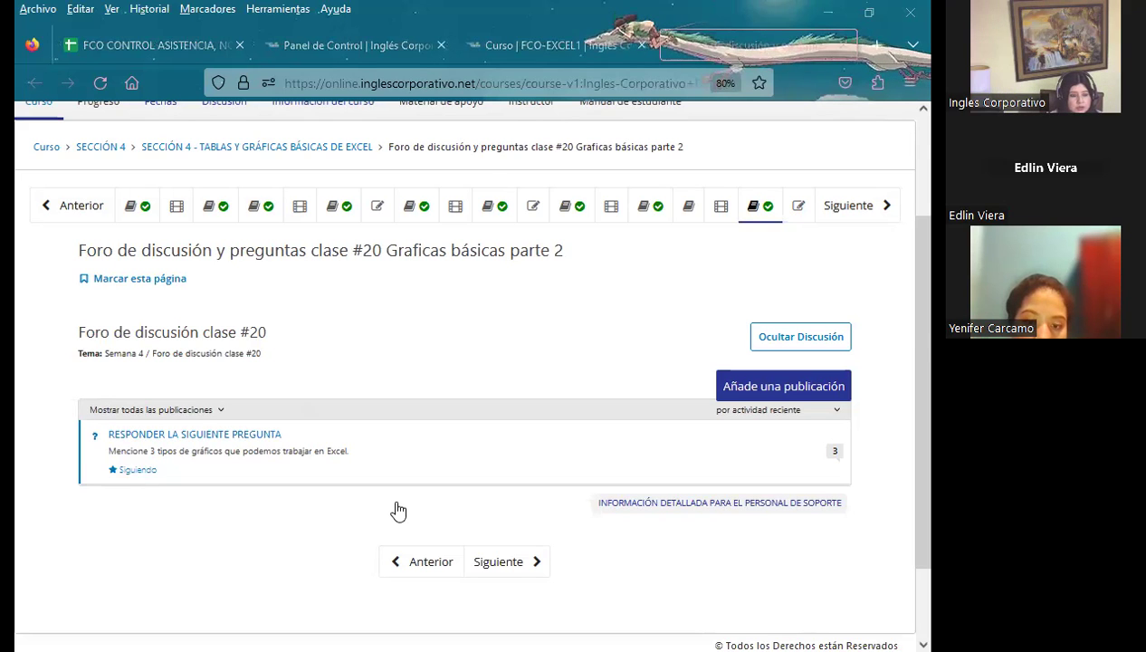
Step: Switch back to the PowerPoint deck showing the week 4, class 20 title slide
{"action": "key", "text": "alt+Tab"}
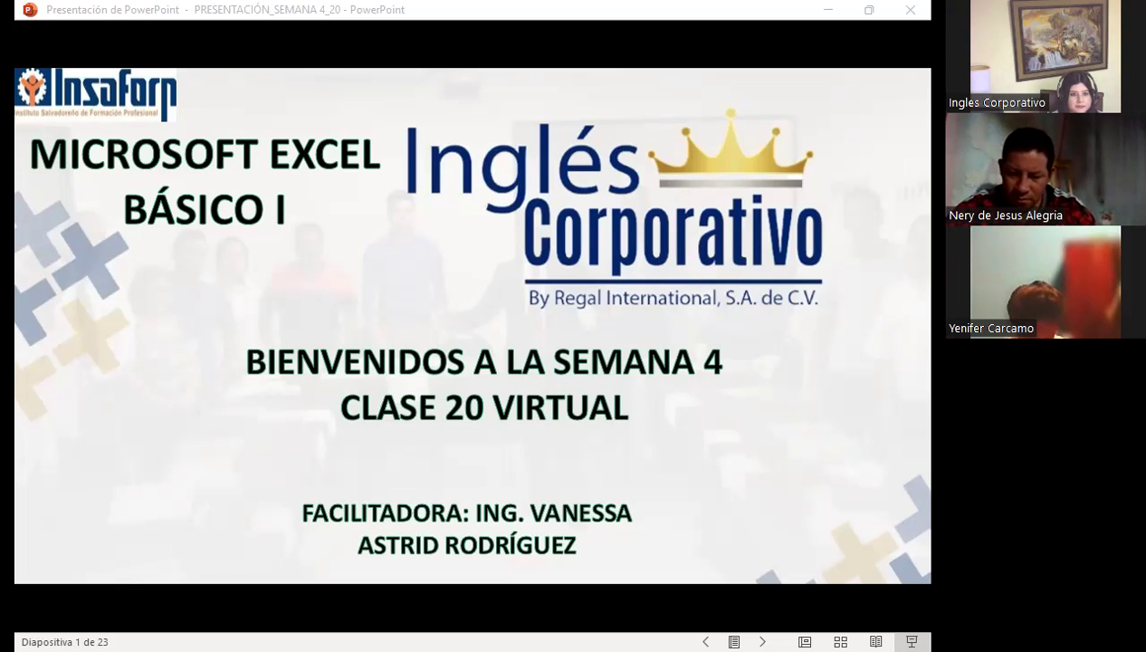
Step: Advance past the SESIÓN 20 and AGENDA slides to slide 4's general objective
{"action": "left_click", "coordinate": [597, 416]}
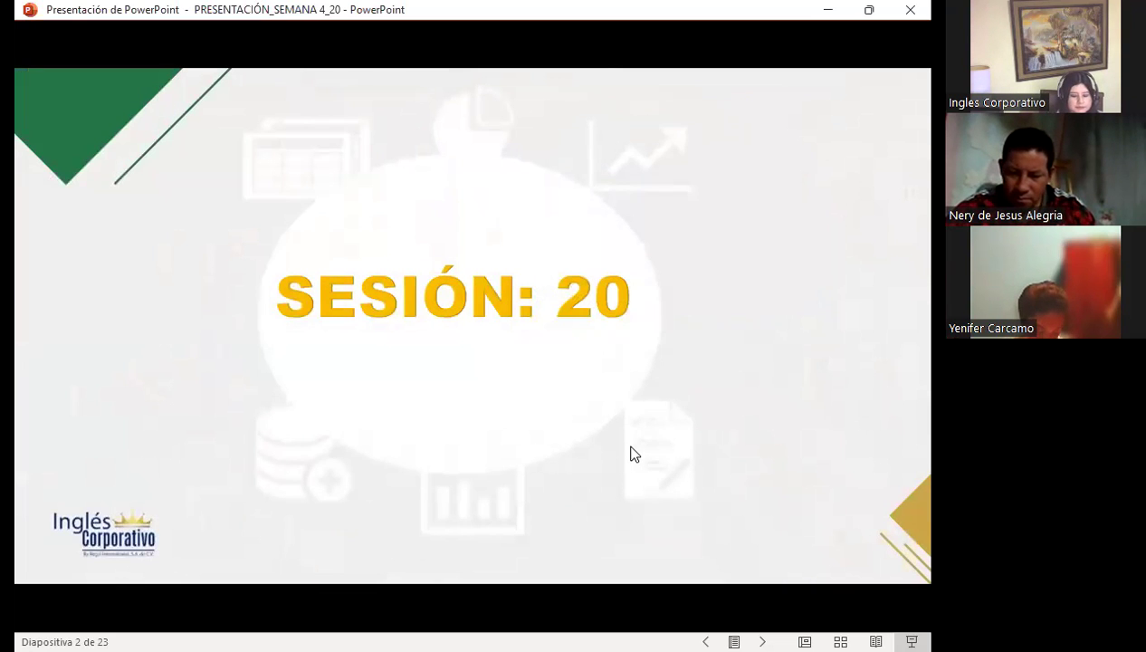
{"action": "left_click", "coordinate": [634, 454]}
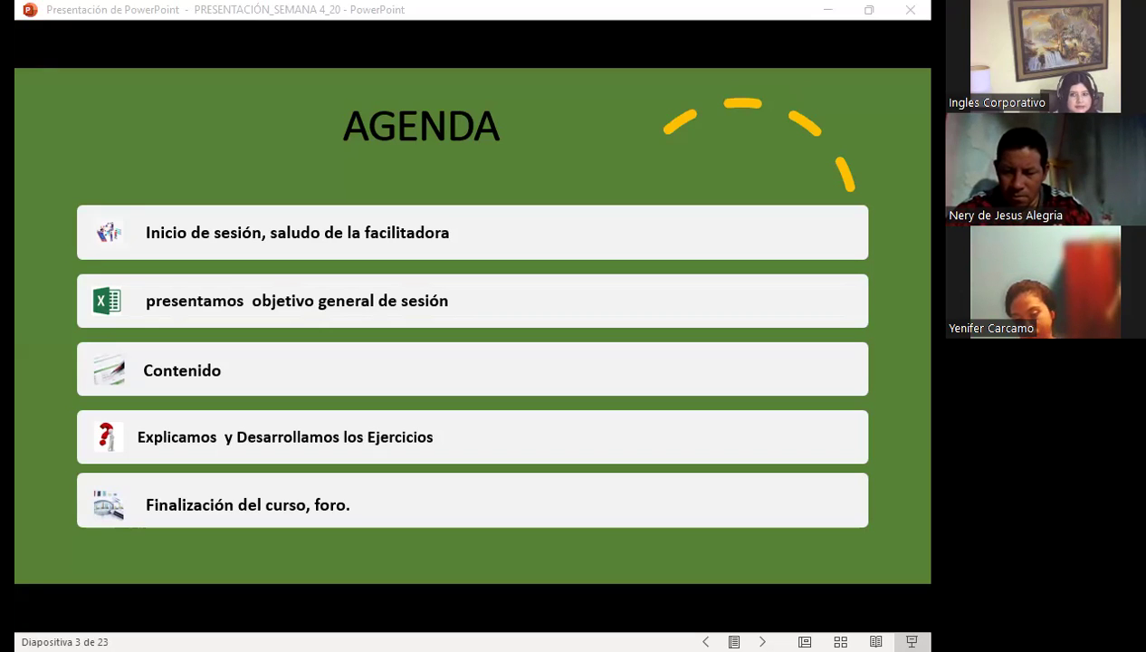
{"action": "left_click", "coordinate": [468, 395]}
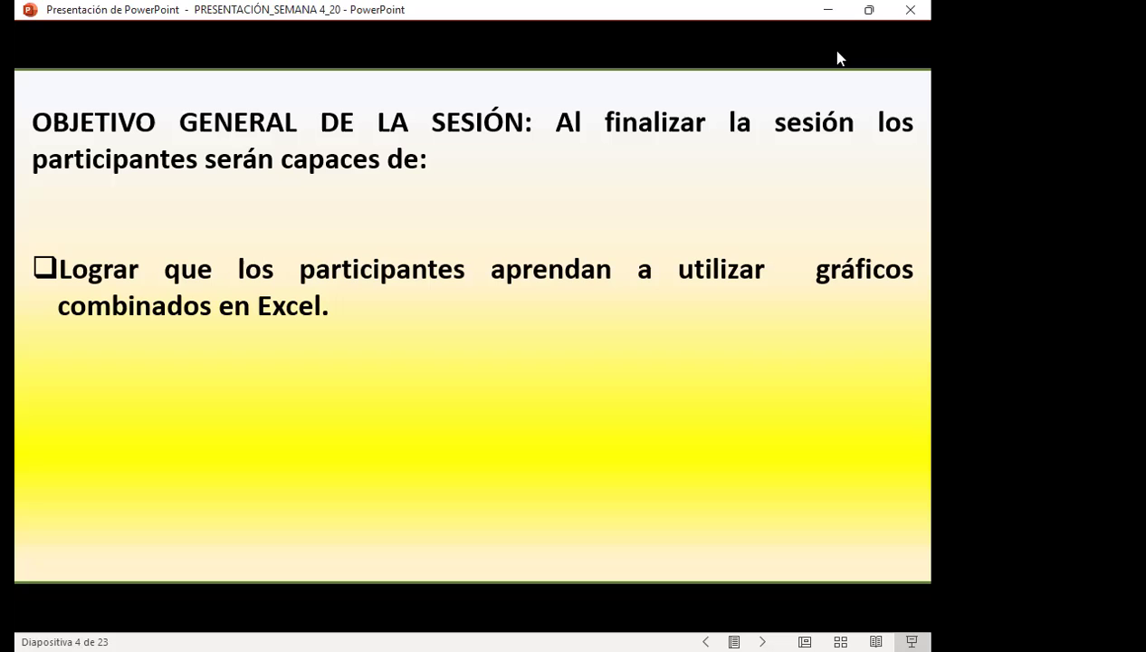
Step: Advance to slide 5, 'Insertar mini gráficos'
{"action": "key", "text": "Right"}
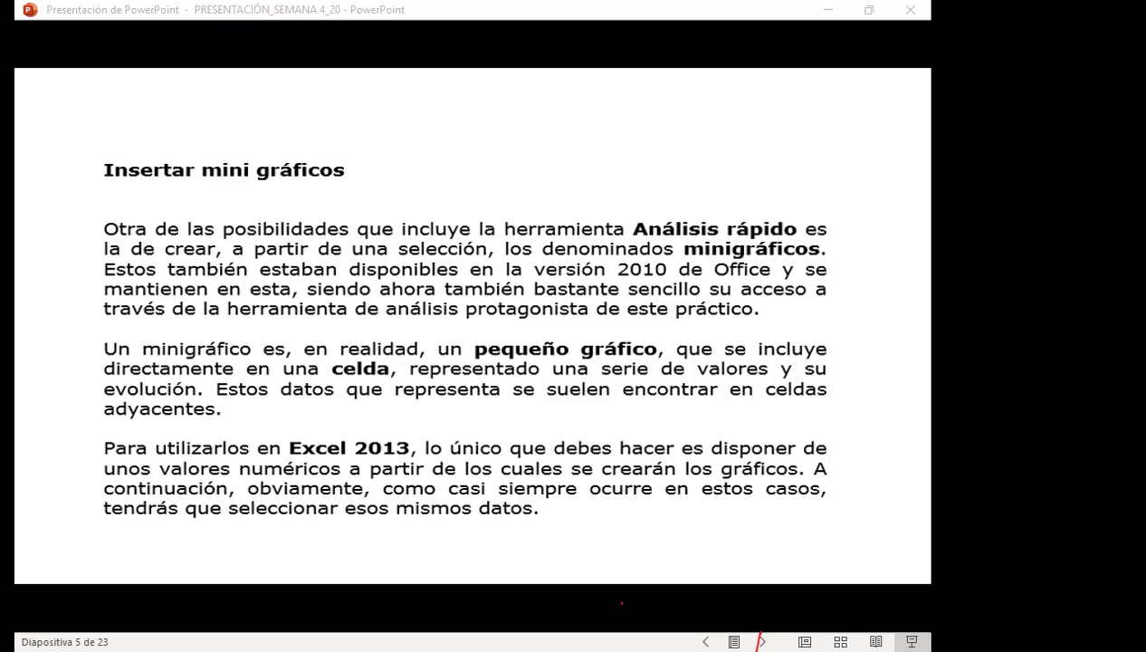
Step: Focus the presentation and advance to slide 6 on creating minigráficos from selected values
{"action": "left_click", "coordinate": [776, 196]}
{"action": "left_click", "coordinate": [849, 325]}
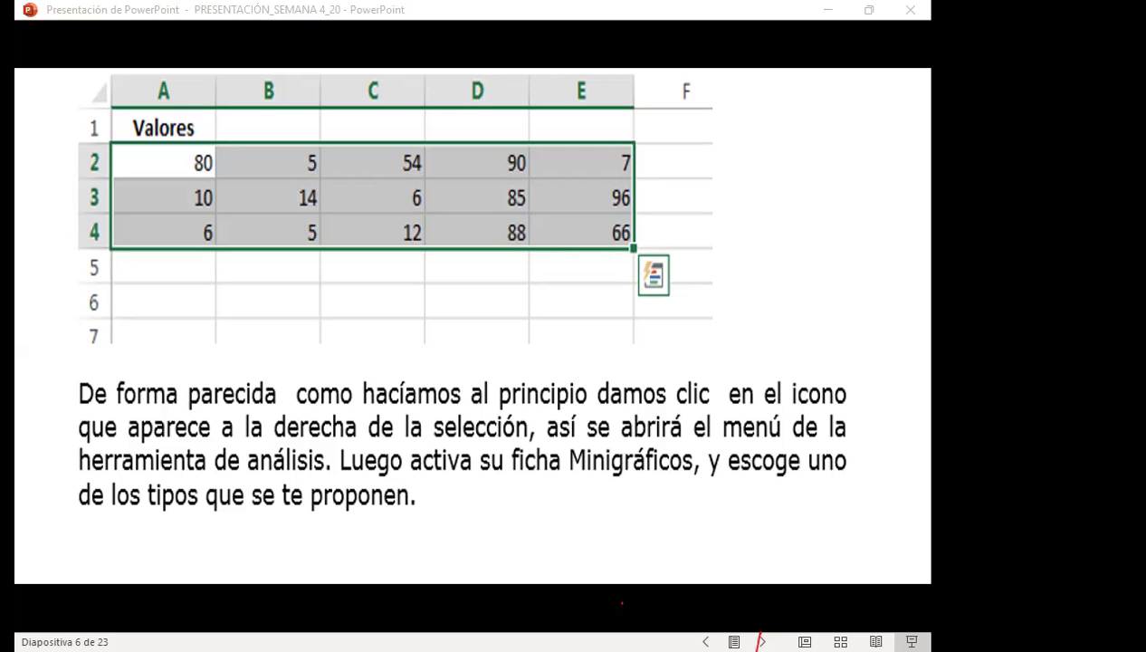
Step: Switch to the Excel sales table and point out the ZONA NORTE, CENTRO and SUR rows
{"action": "key", "text": "alt+Tab"}
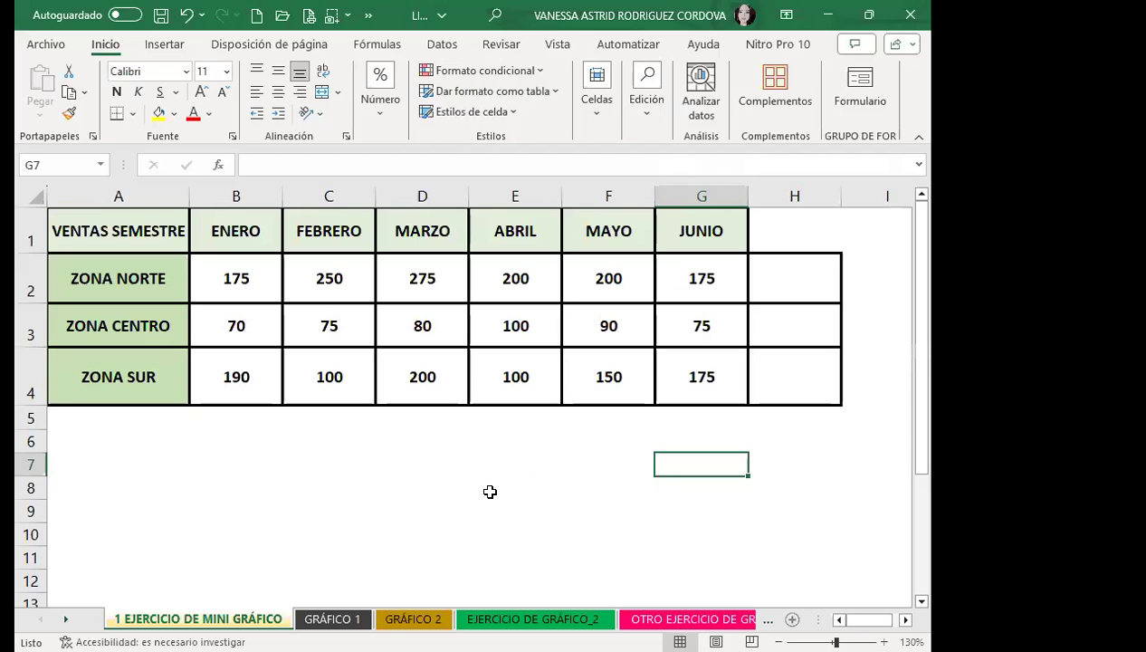
{"action": "left_click", "coordinate": [238, 333]}
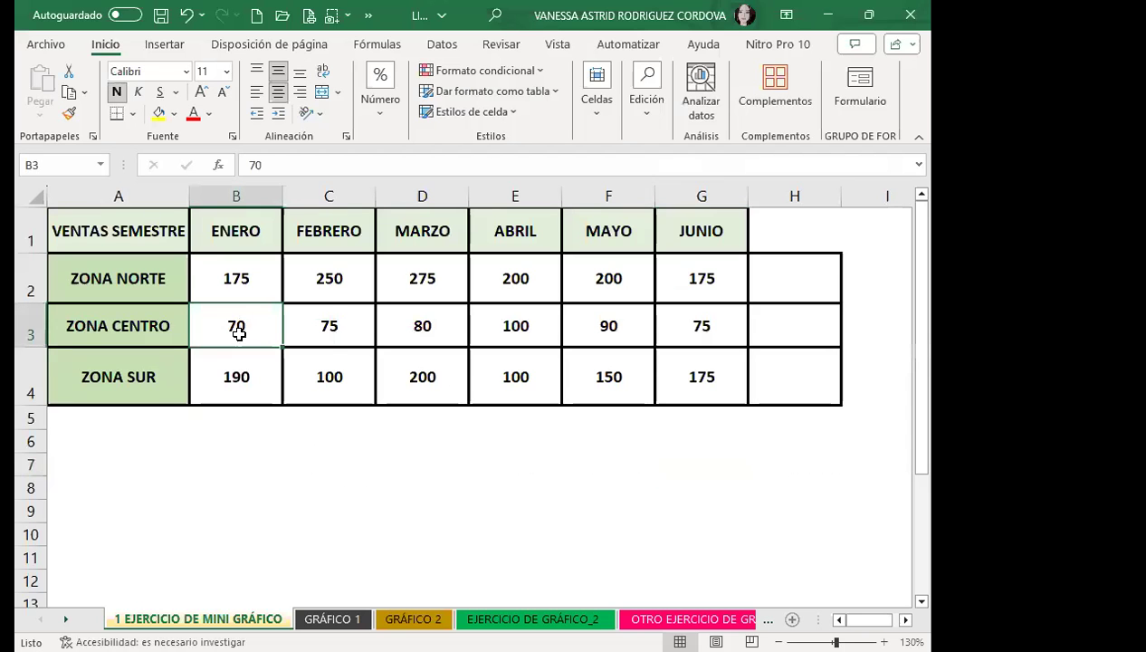
{"action": "left_click", "coordinate": [109, 284]}
{"action": "left_click", "coordinate": [96, 326]}
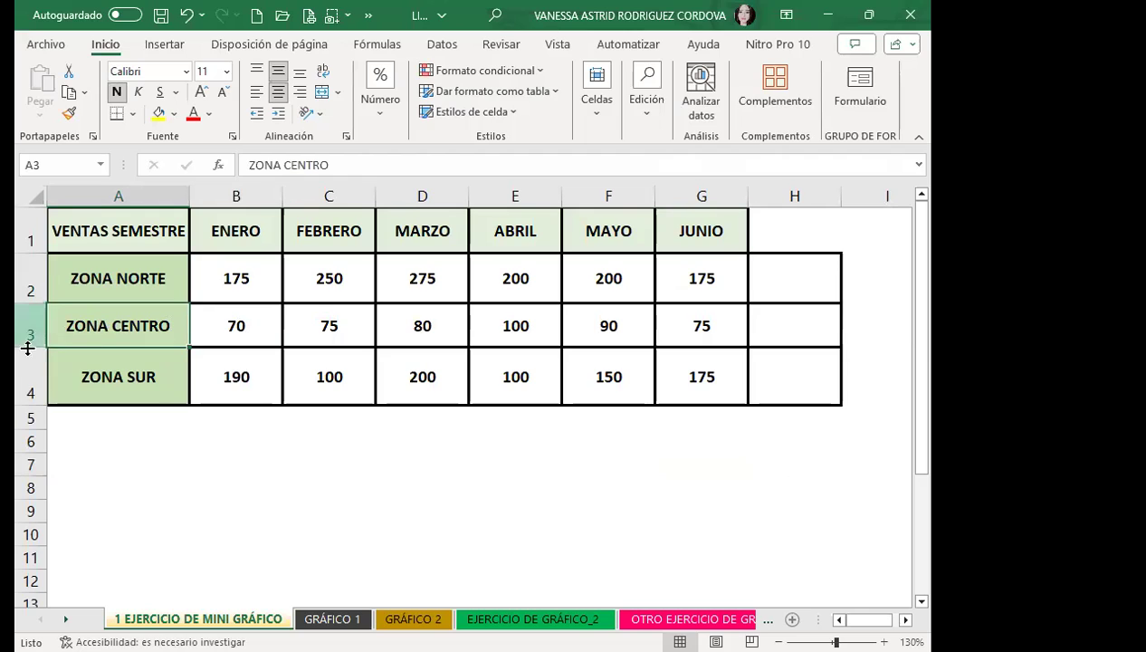
{"action": "left_click", "coordinate": [118, 384]}
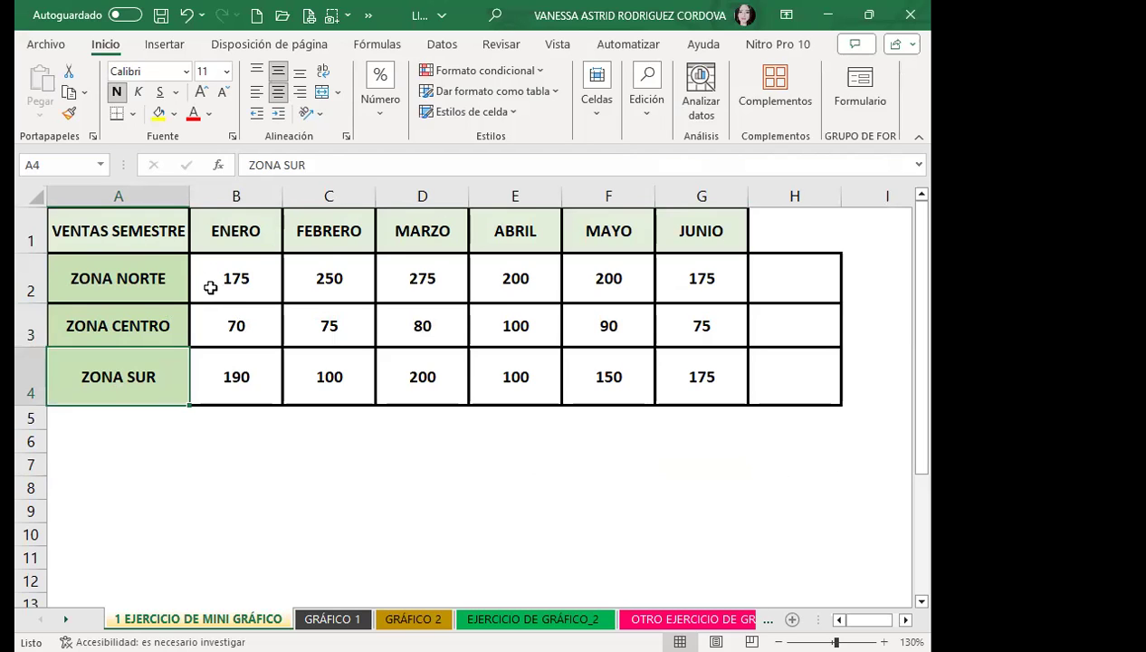
Step: Select B2:G2, preview Quick Analysis Minigráficos, then reselect the six ZONA NORTE values
{"action": "left_click_drag", "start_coordinate": [217, 287], "coordinate": [681, 287]}
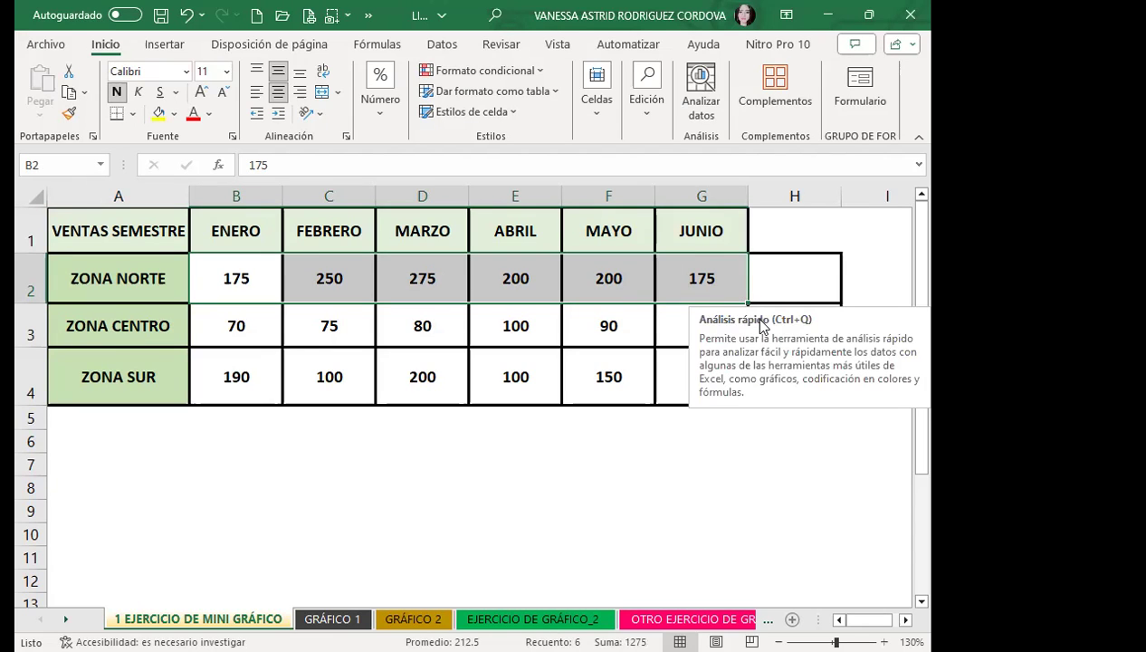
{"action": "left_click", "coordinate": [761, 319]}
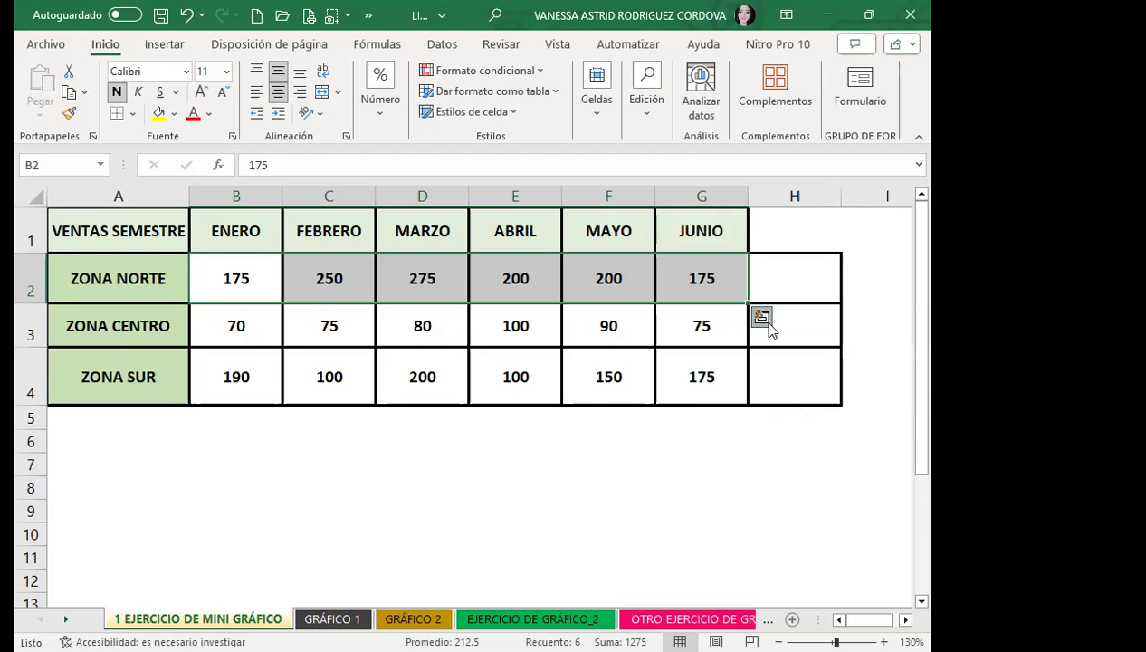
{"action": "left_click", "coordinate": [819, 359]}
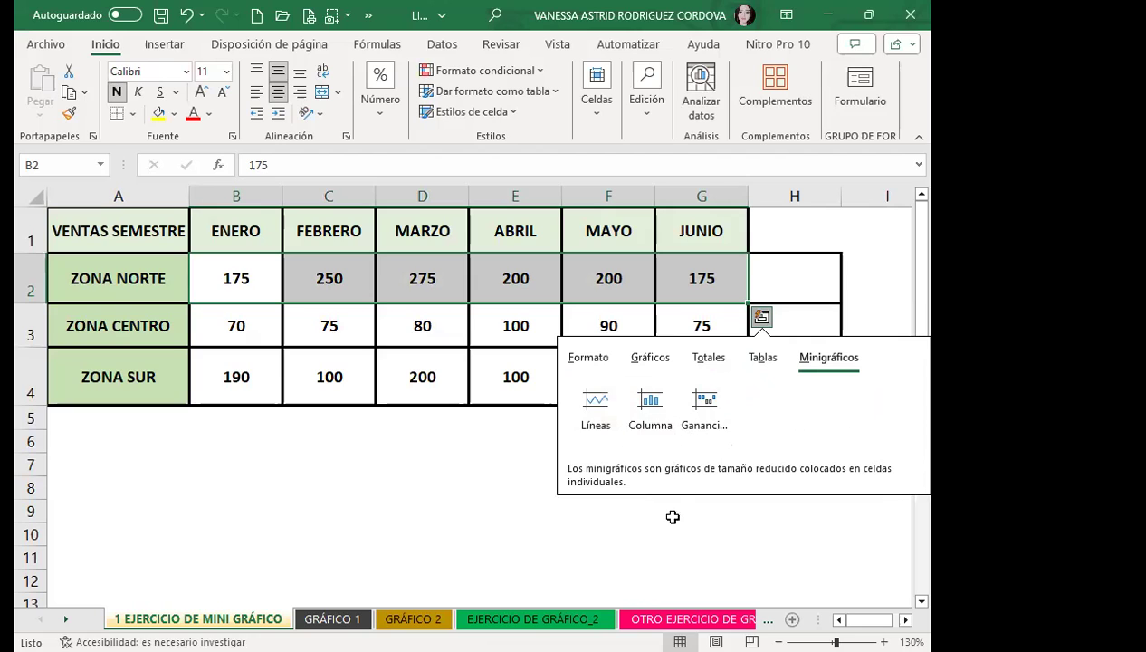
{"action": "left_click", "coordinate": [647, 531]}
{"action": "left_click_drag", "start_coordinate": [243, 286], "coordinate": [704, 276]}
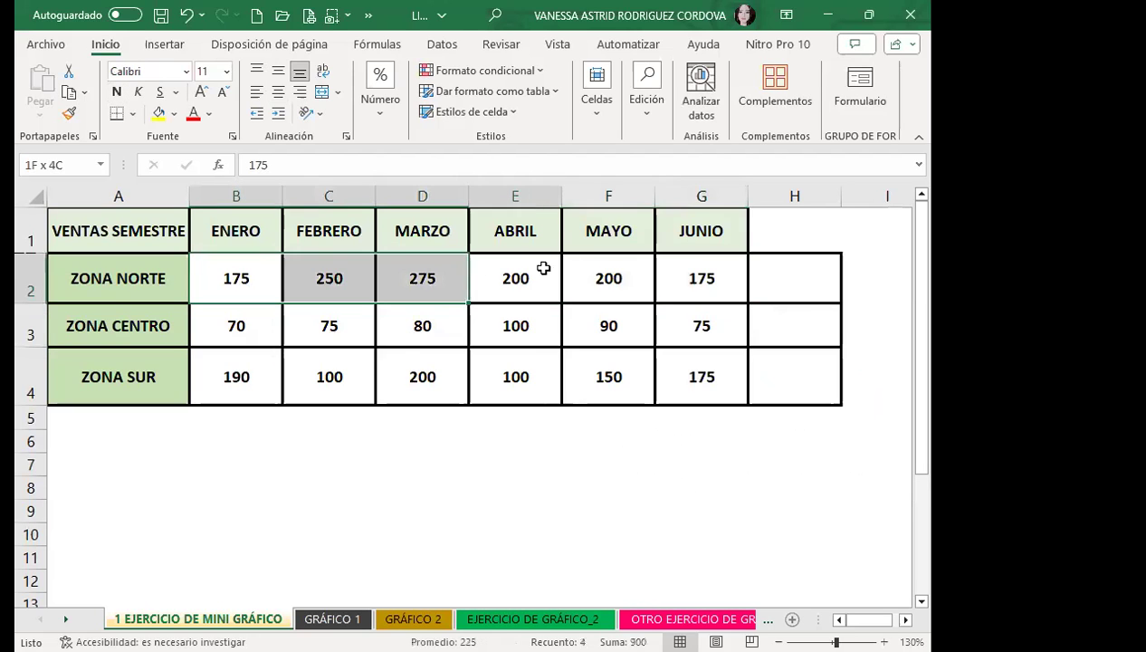
Step: Insert a column sparkline for B2:G2 with its location set to cell H2
{"action": "left_click", "coordinate": [161, 45]}
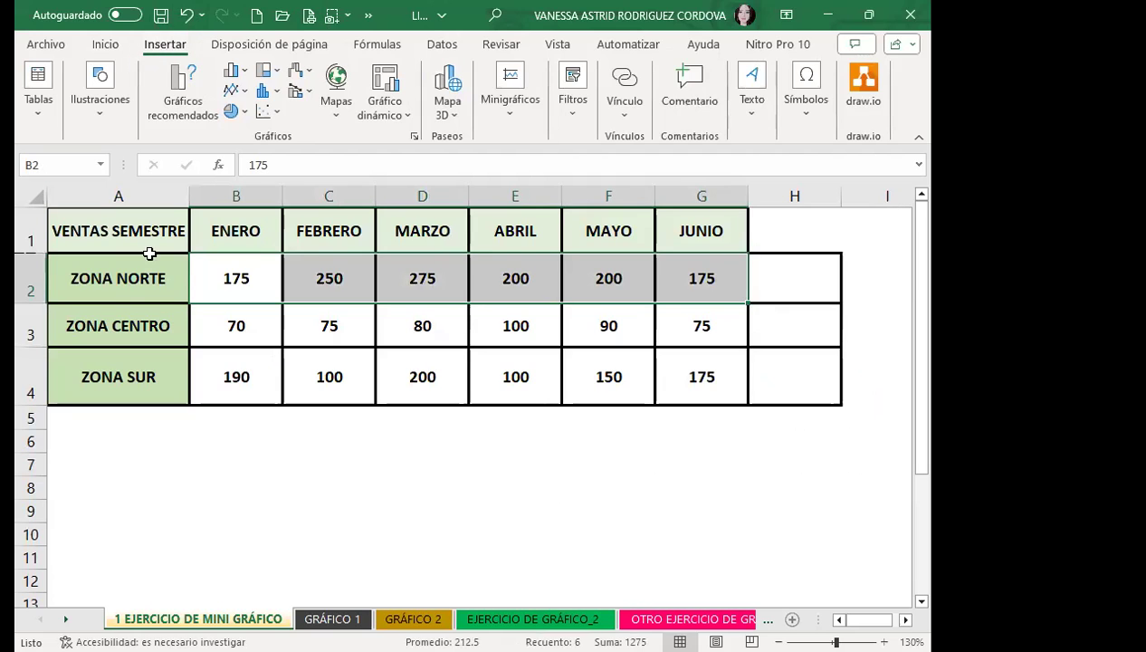
{"action": "left_click", "coordinate": [509, 108]}
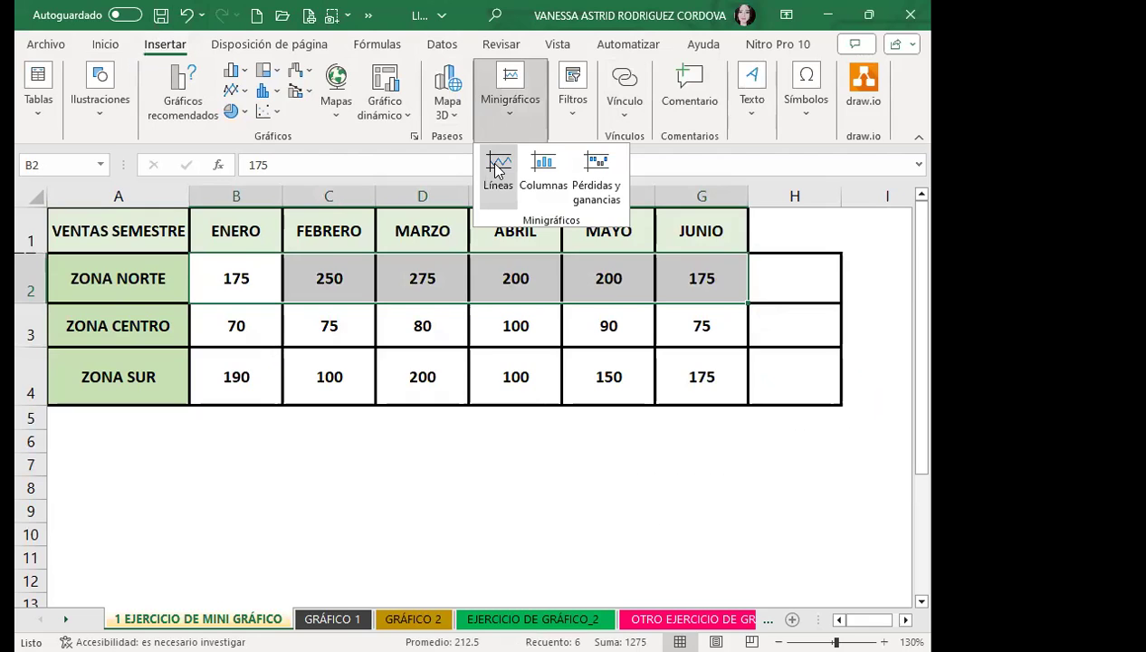
{"action": "left_click", "coordinate": [544, 176]}
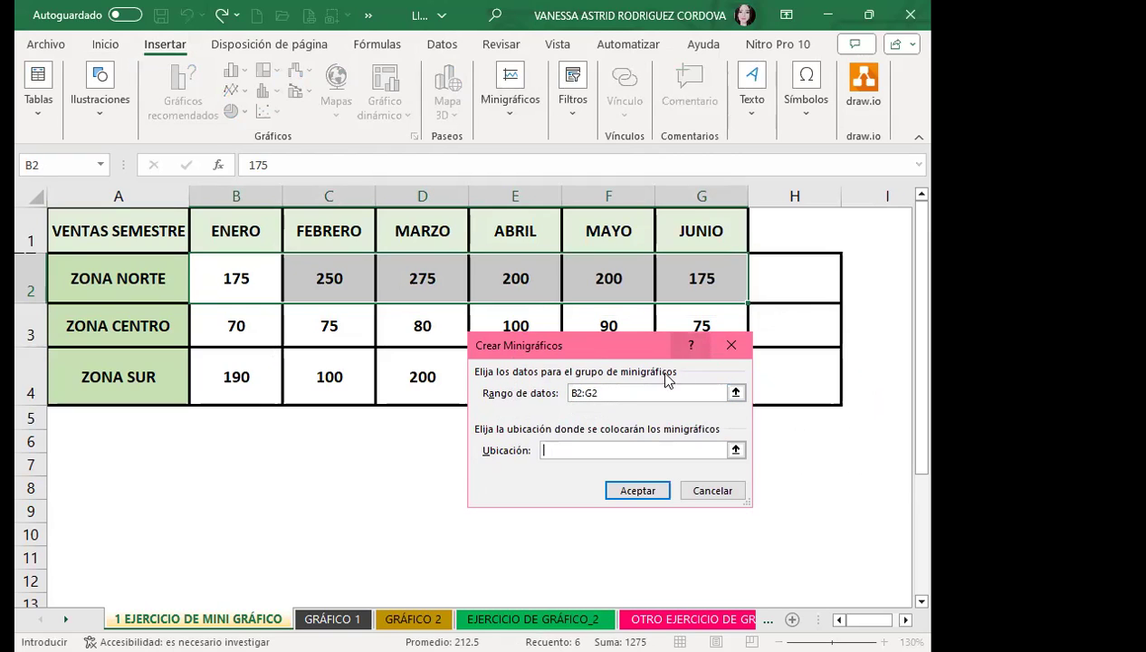
{"action": "left_click", "coordinate": [792, 279]}
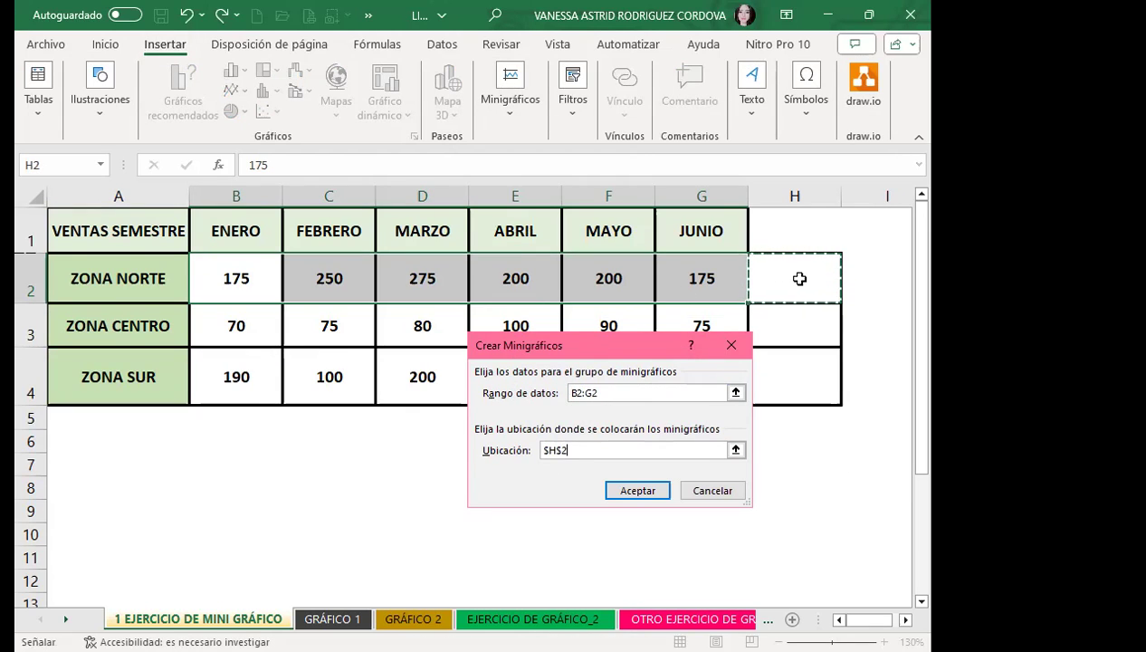
{"action": "left_click", "coordinate": [628, 490]}
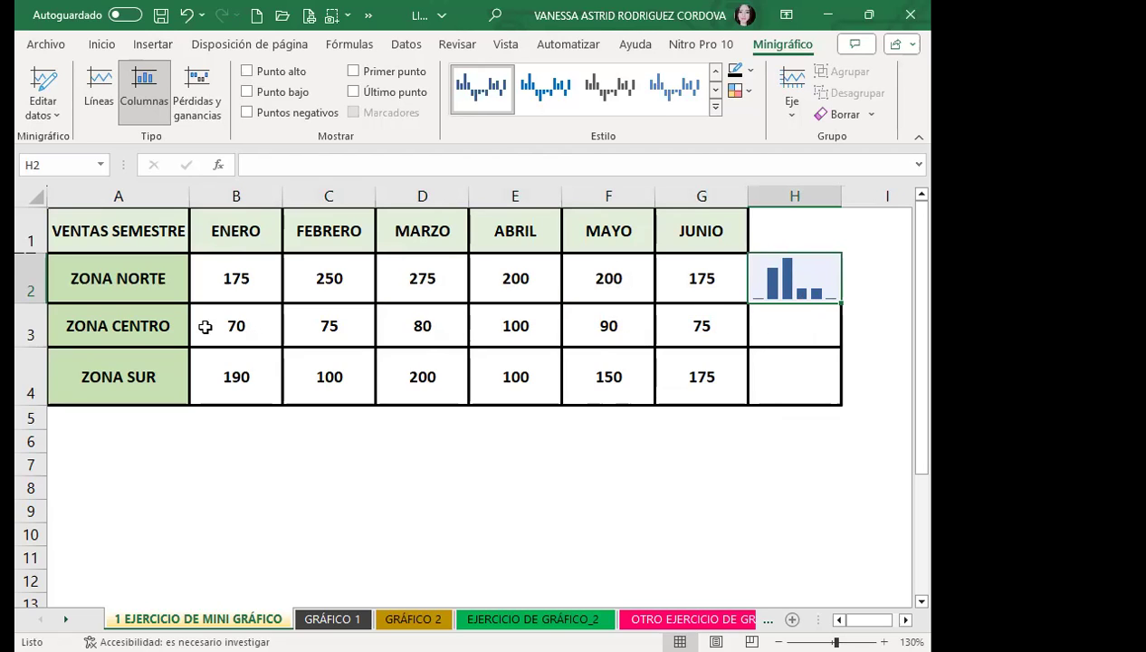
Step: Select ZONA CENTRO's B3:G3 values and open the Minigráficos type list under Insertar
{"action": "left_click_drag", "start_coordinate": [243, 326], "coordinate": [710, 324]}
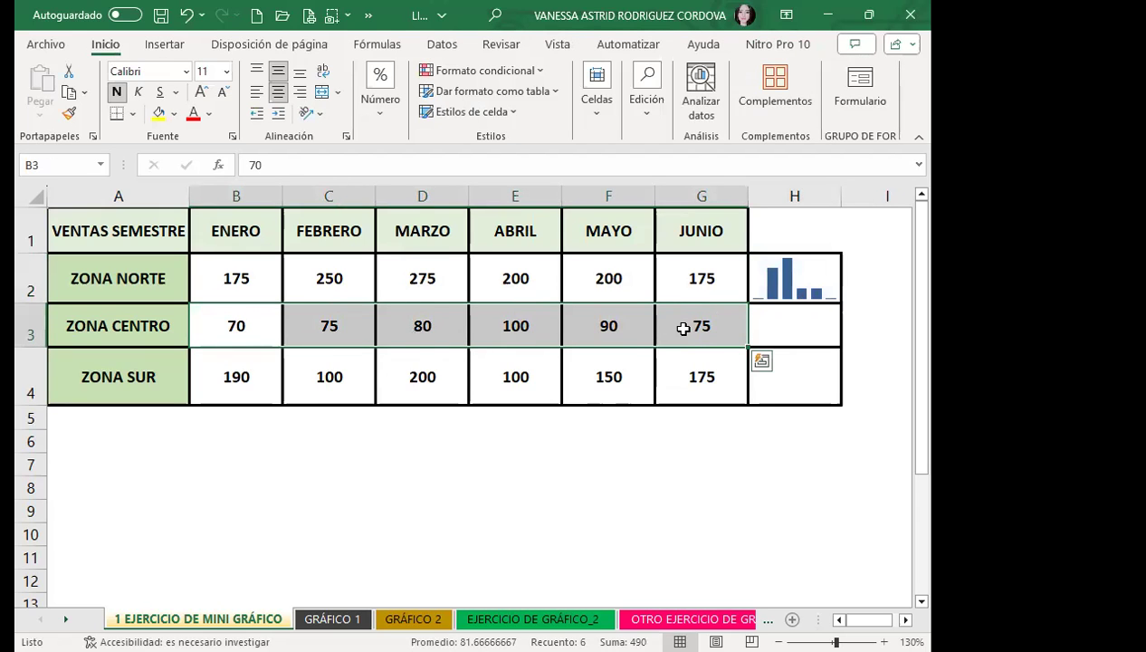
{"action": "left_click", "coordinate": [618, 326]}
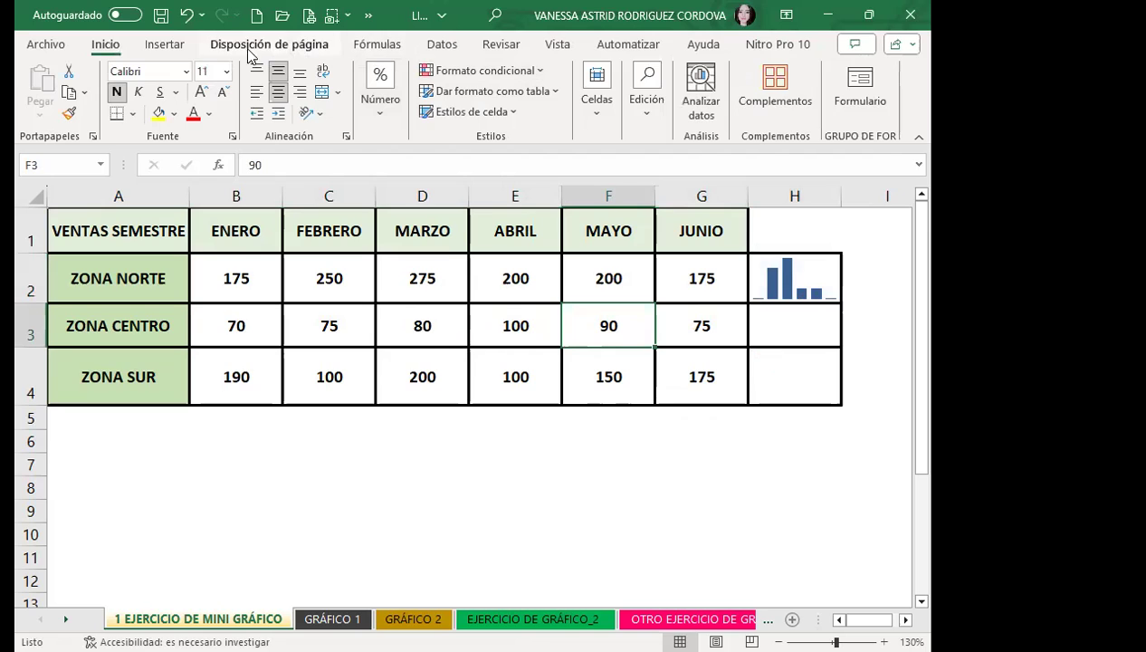
{"action": "left_click", "coordinate": [165, 44]}
{"action": "left_click", "coordinate": [507, 101]}
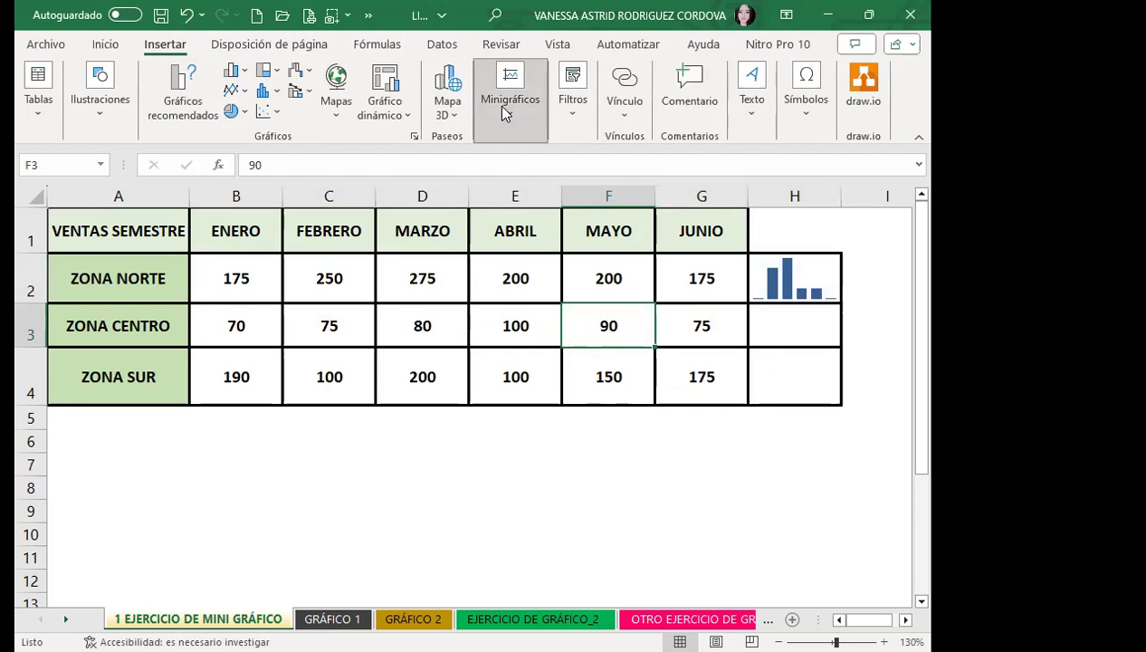
Step: Create a line sparkline with data range B3:G3 and location H3
{"action": "left_click", "coordinate": [489, 181]}
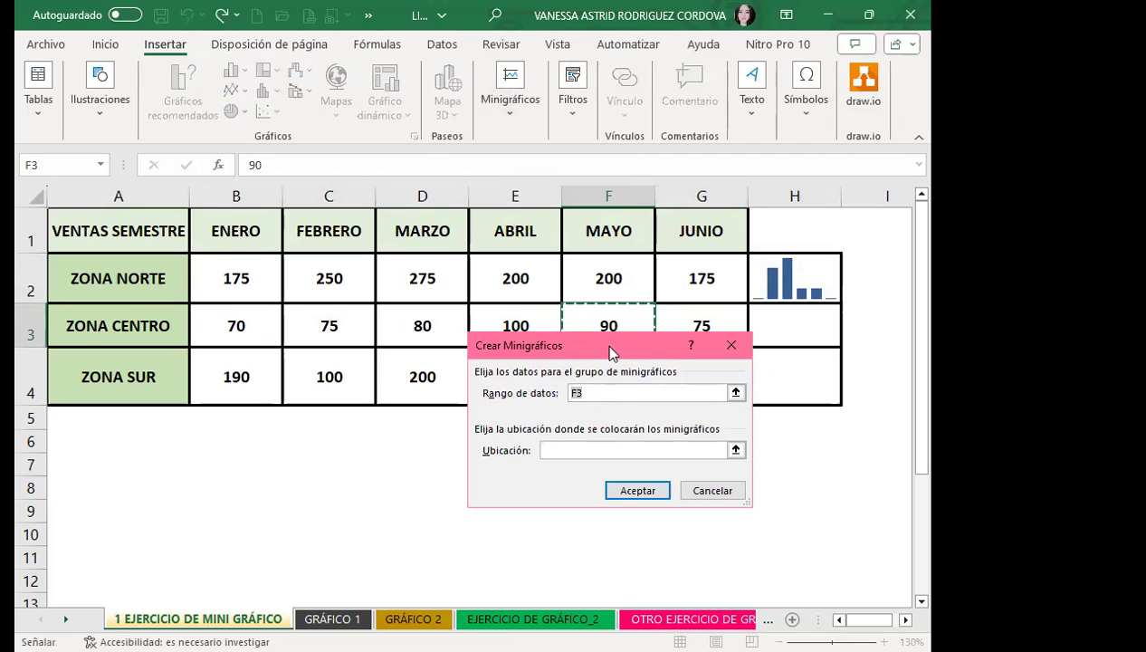
{"action": "left_click", "coordinate": [567, 337]}
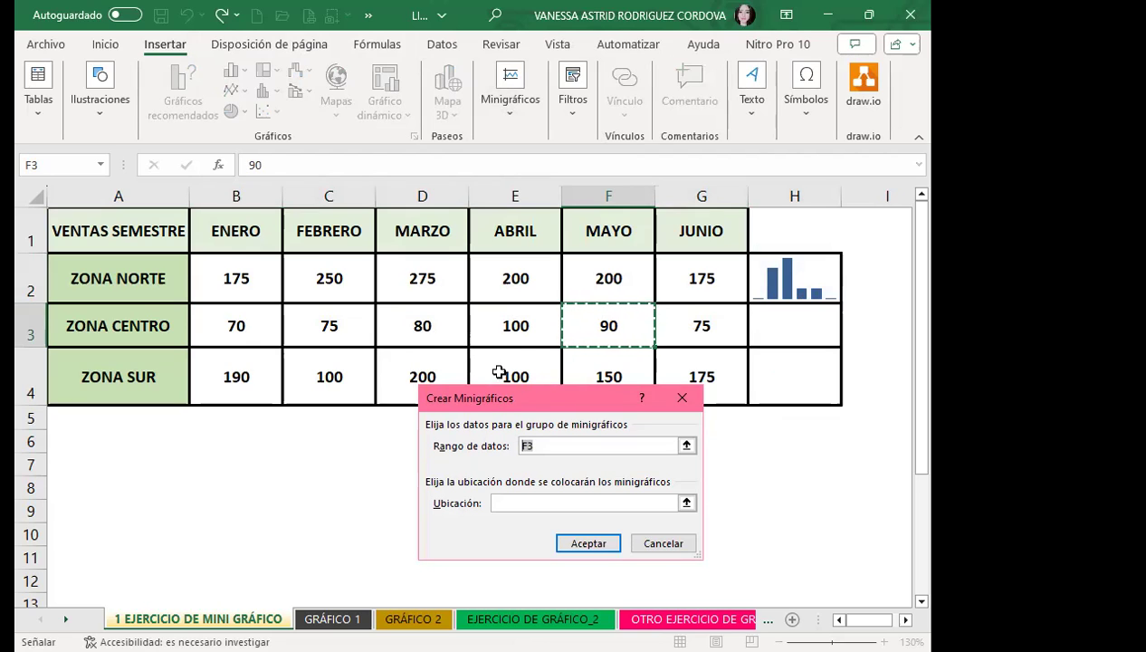
{"action": "left_click", "coordinate": [257, 329]}
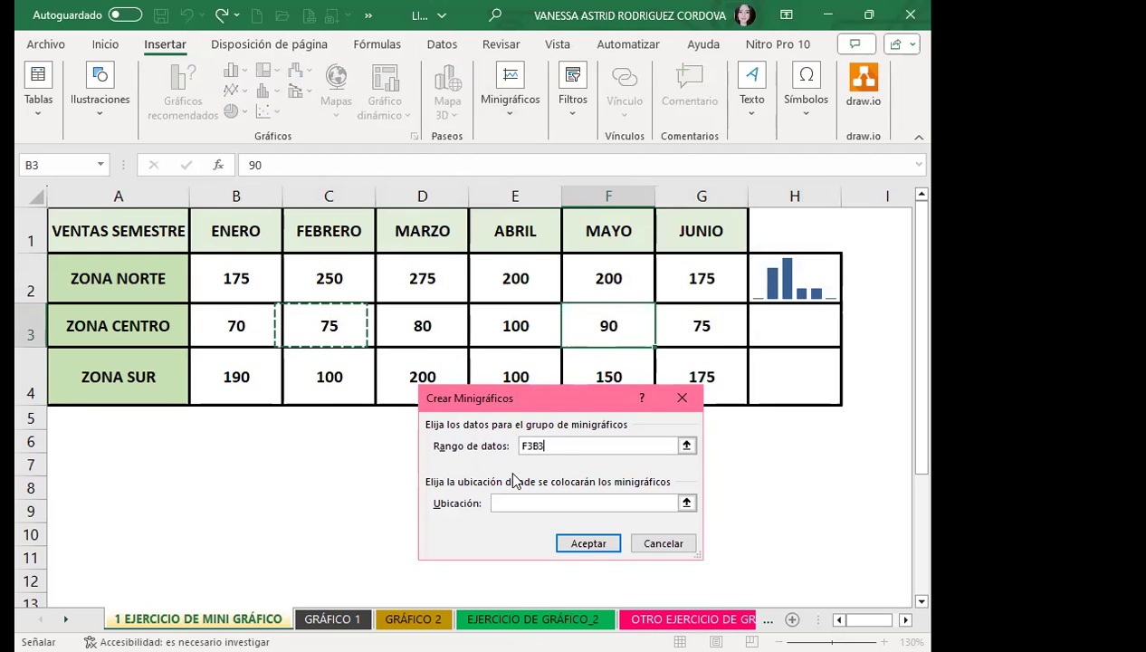
{"action": "left_click", "coordinate": [503, 505]}
{"action": "left_click", "coordinate": [768, 322]}
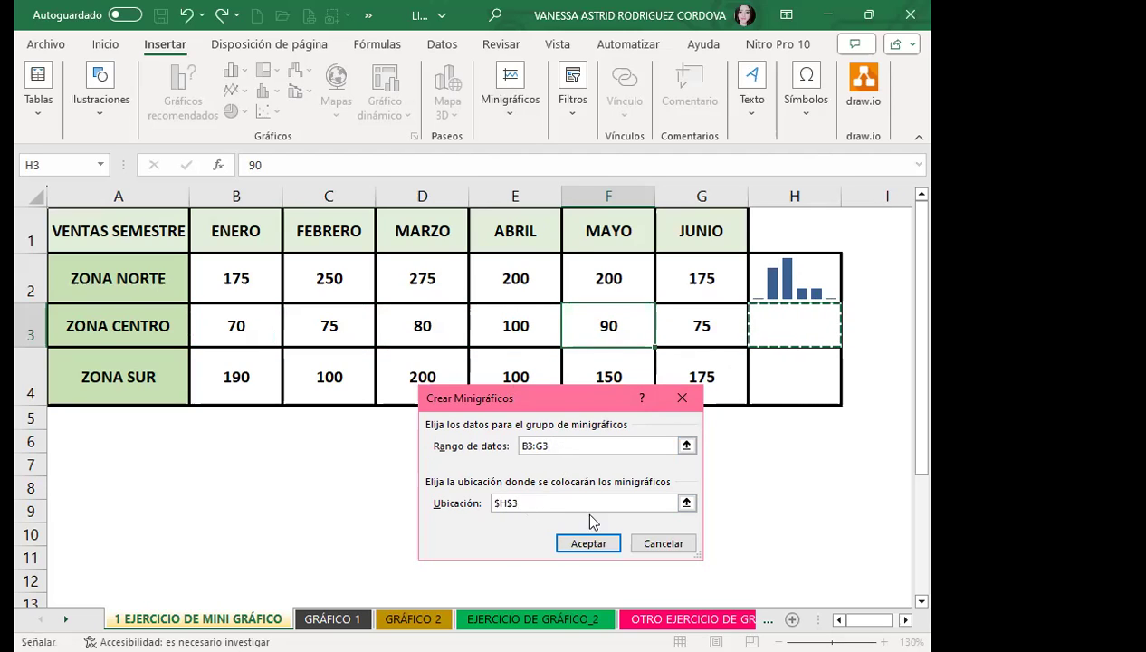
{"action": "left_click", "coordinate": [587, 543]}
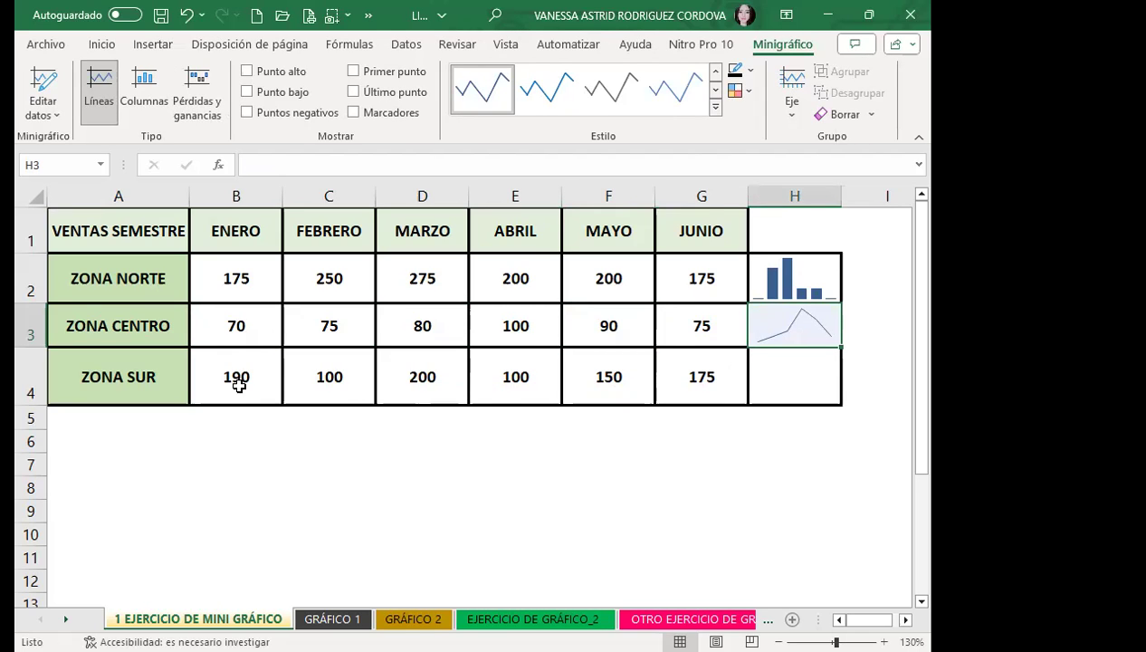
Step: Insert a Ganancia (win/loss) sparkline in H4 for ZONA SUR's B4:G4 values using Quick Analysis
{"action": "left_click_drag", "start_coordinate": [236, 380], "coordinate": [702, 372]}
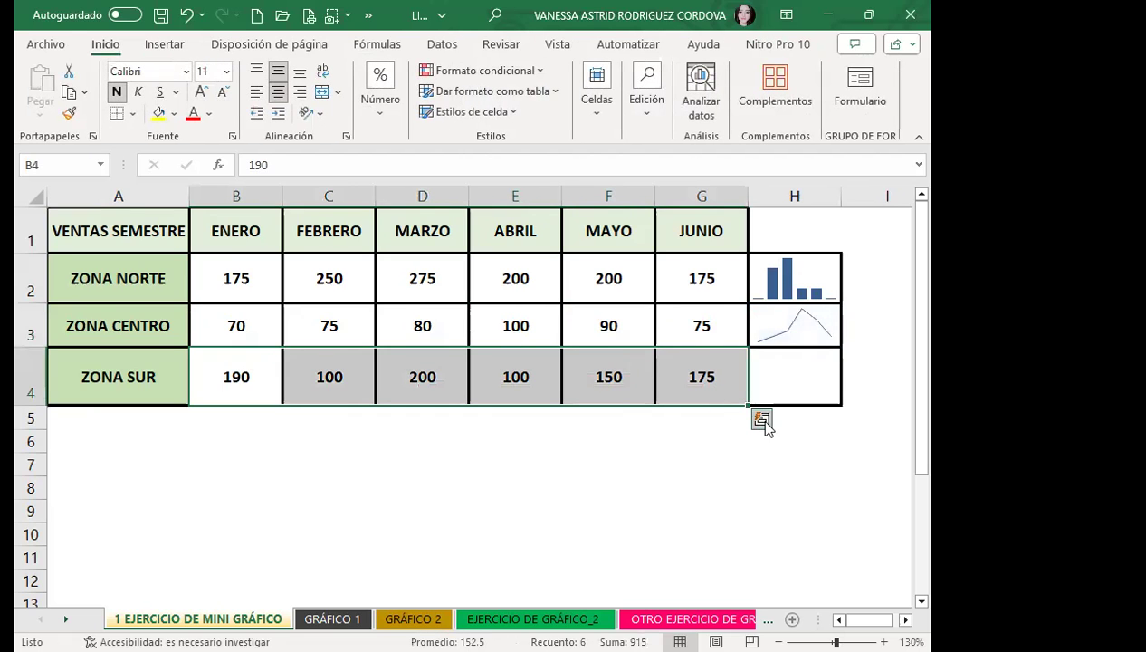
{"action": "left_click", "coordinate": [762, 422]}
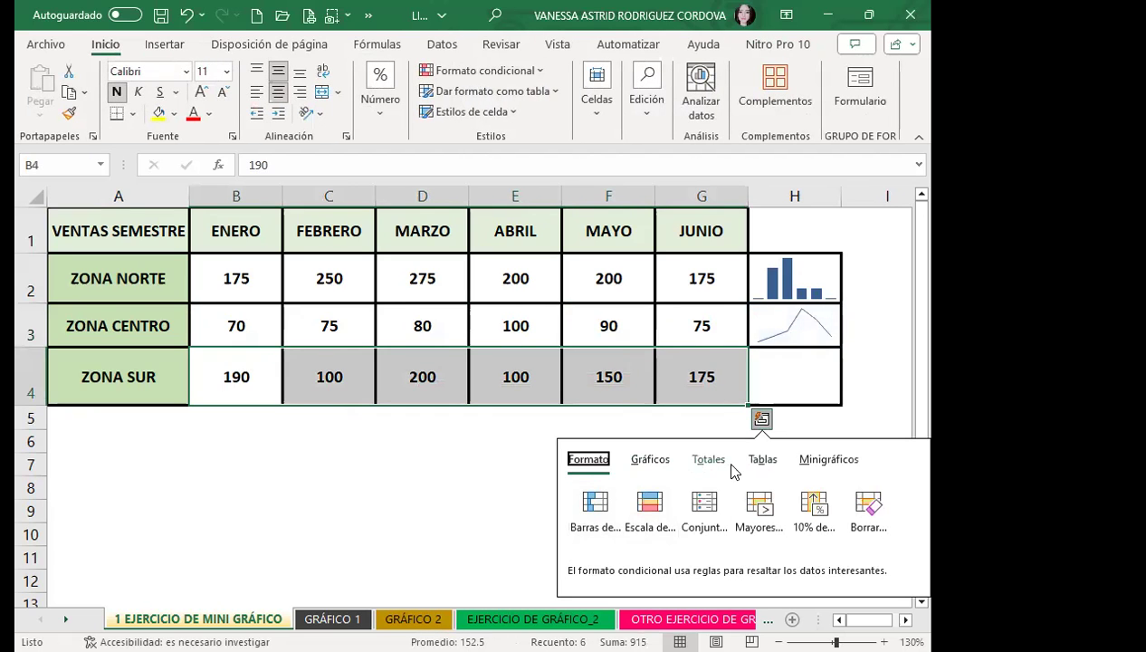
{"action": "left_click", "coordinate": [827, 459]}
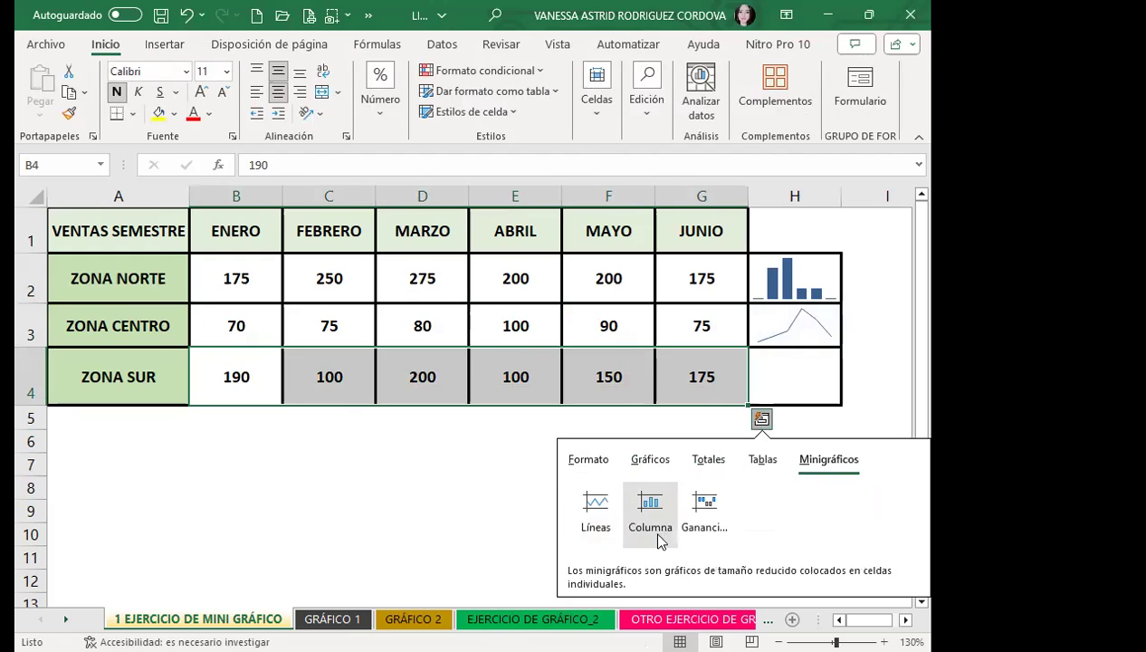
{"action": "left_click", "coordinate": [705, 507]}
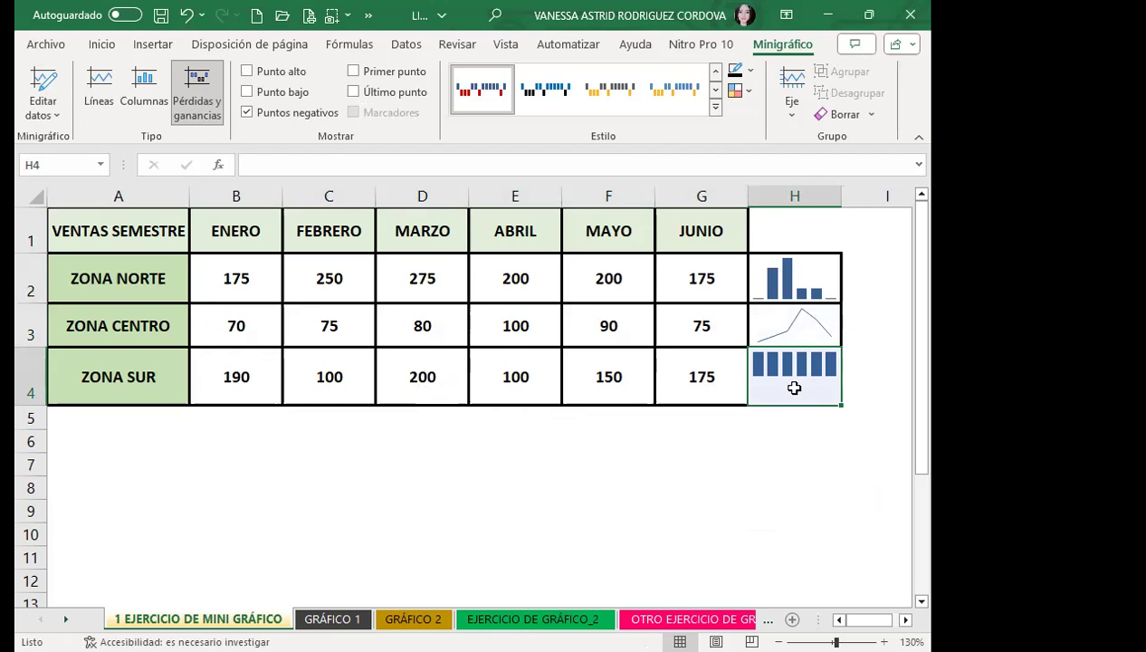
Step: Undo the H4 win/loss sparkline and re-insert a Líneas sparkline for ZONA CENTRO's B3:G3 in H3
{"action": "key", "text": "ctrl+z"}
{"action": "key", "text": "ctrl+z"}
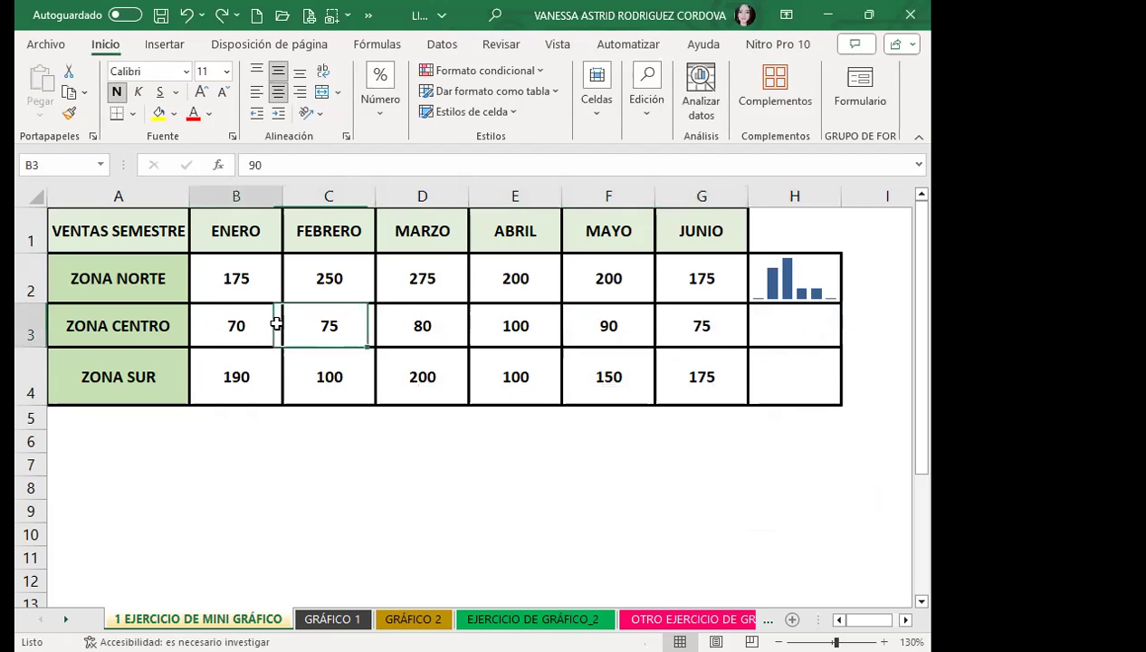
{"action": "left_click_drag", "start_coordinate": [276, 324], "coordinate": [699, 324]}
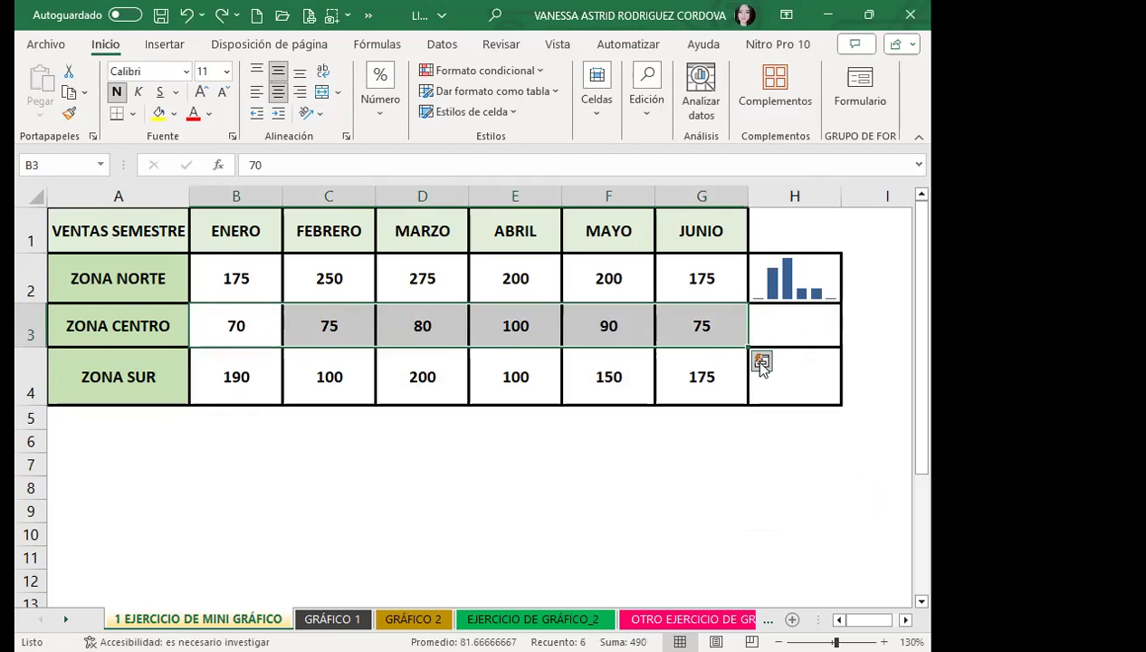
{"action": "left_click", "coordinate": [760, 361]}
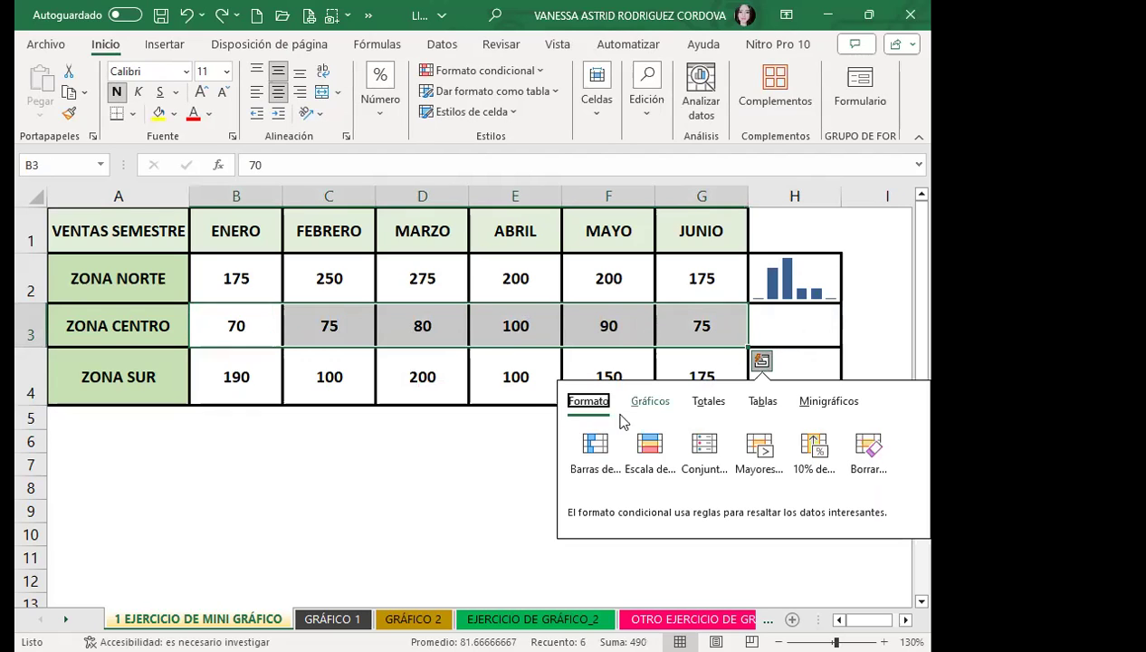
{"action": "left_click", "coordinate": [815, 405]}
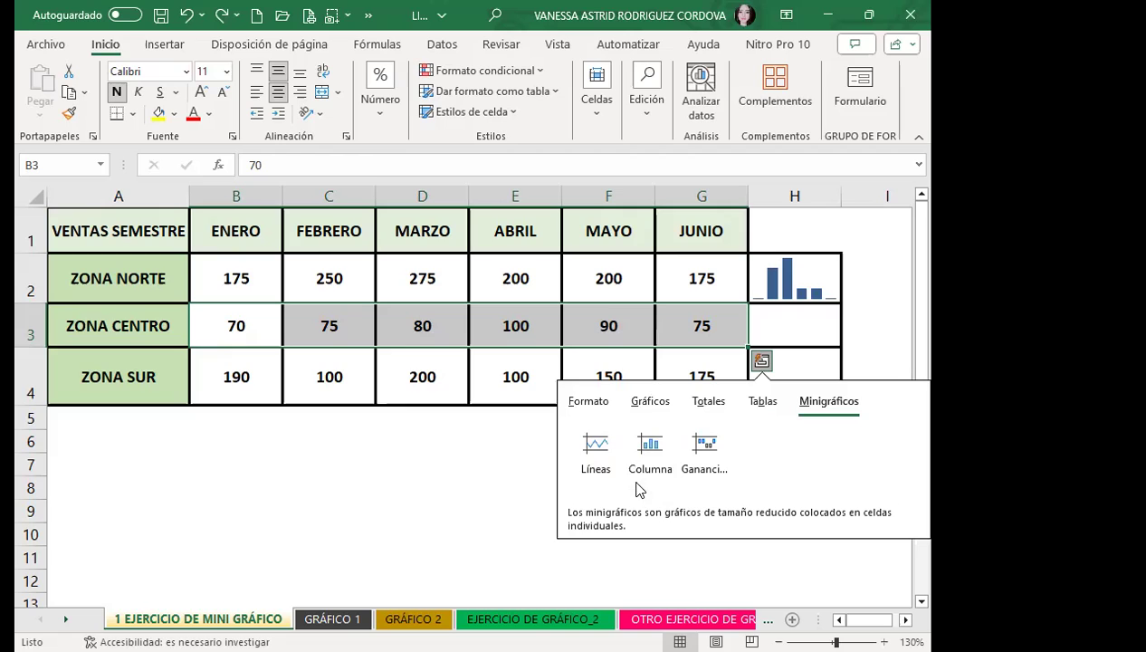
{"action": "left_click", "coordinate": [594, 446]}
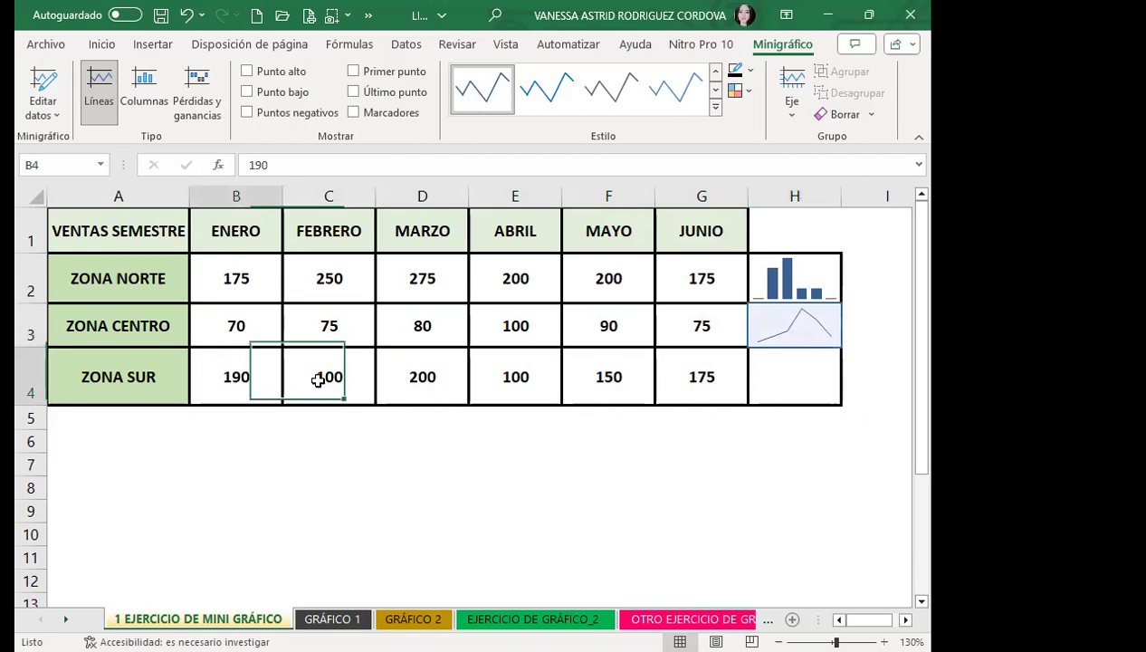
Step: Add a Ganancia/Pérdida sparkline for Zona Sur's B4:G4 in H4, then select the H2 sparkline
{"action": "left_click_drag", "start_coordinate": [243, 376], "coordinate": [701, 388]}
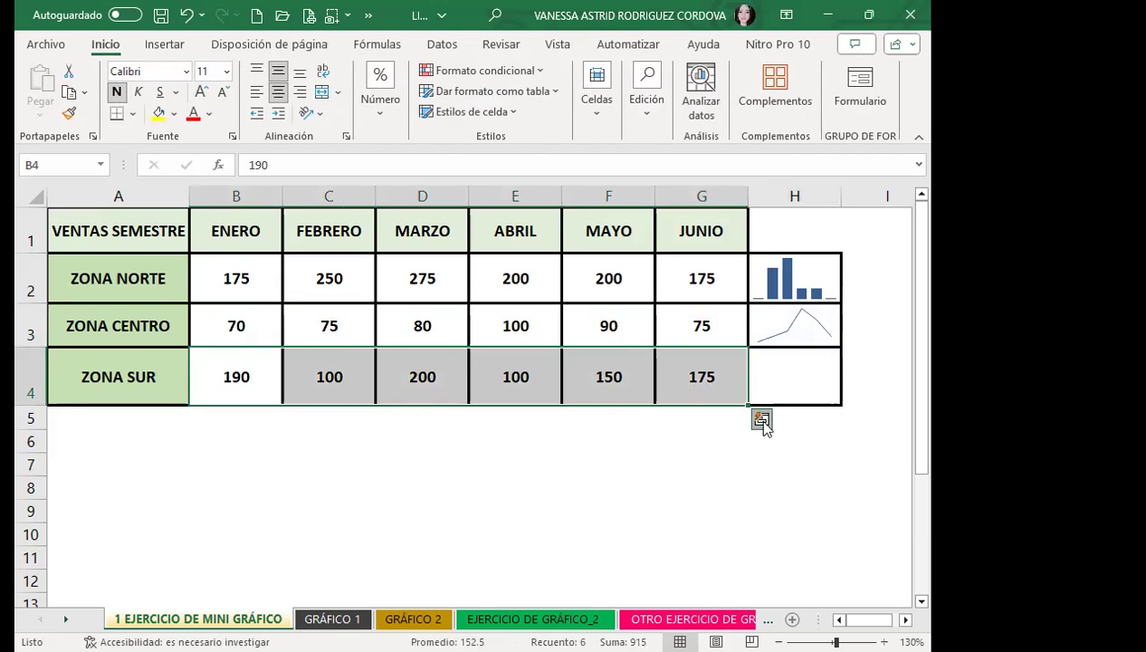
{"action": "left_click", "coordinate": [761, 420]}
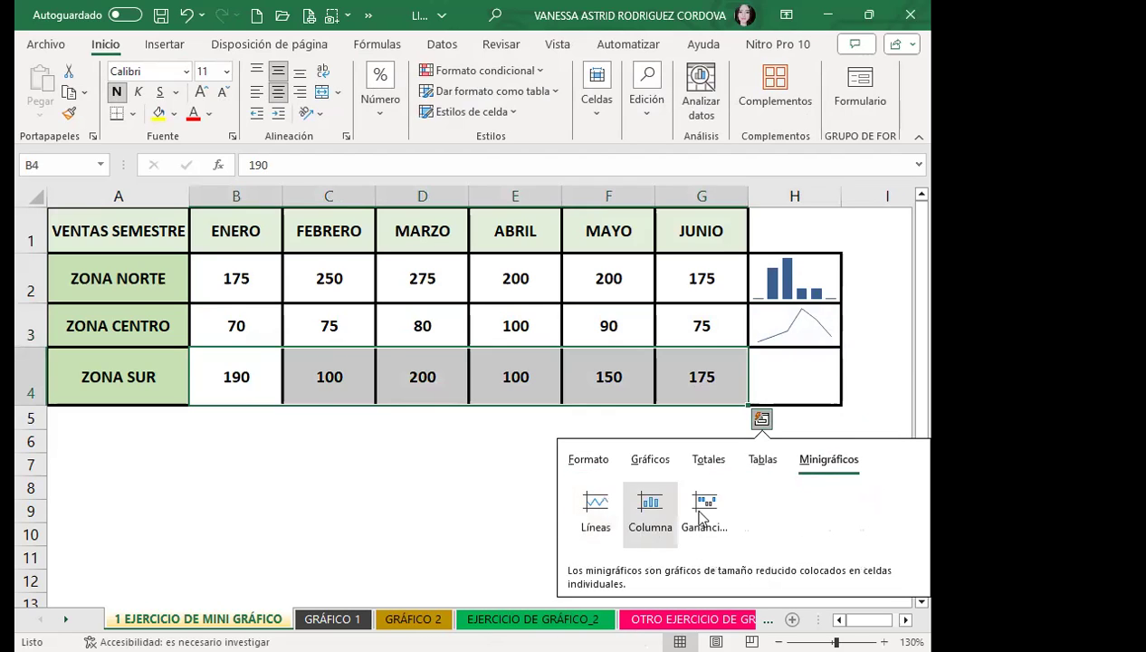
{"action": "left_click", "coordinate": [702, 514]}
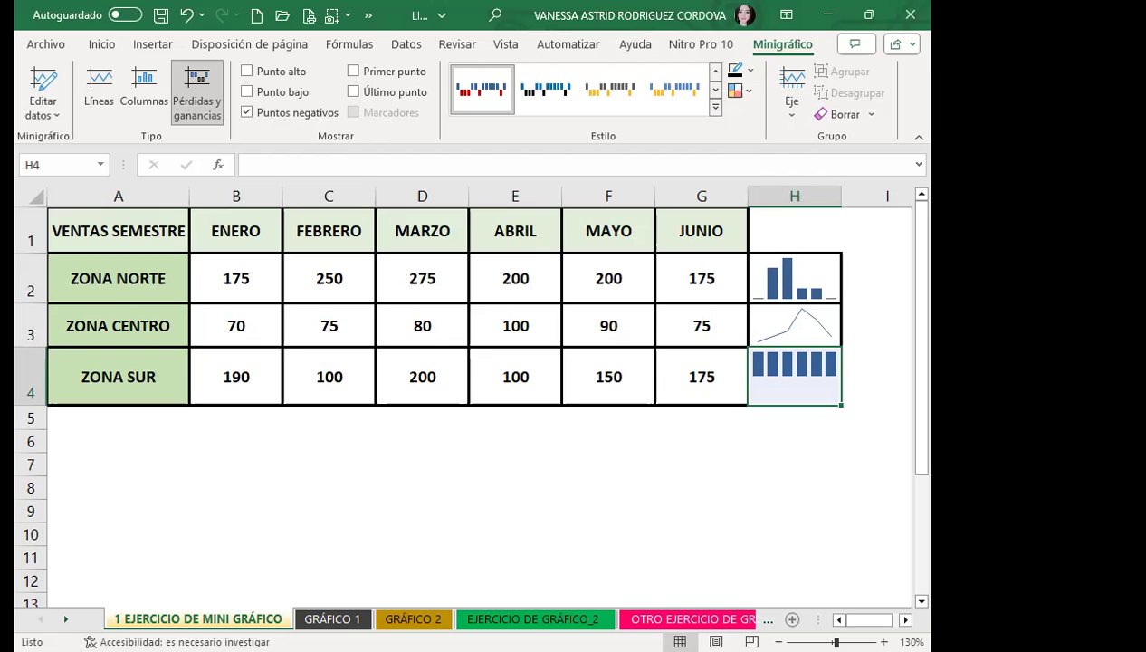
{"action": "left_click", "coordinate": [784, 278]}
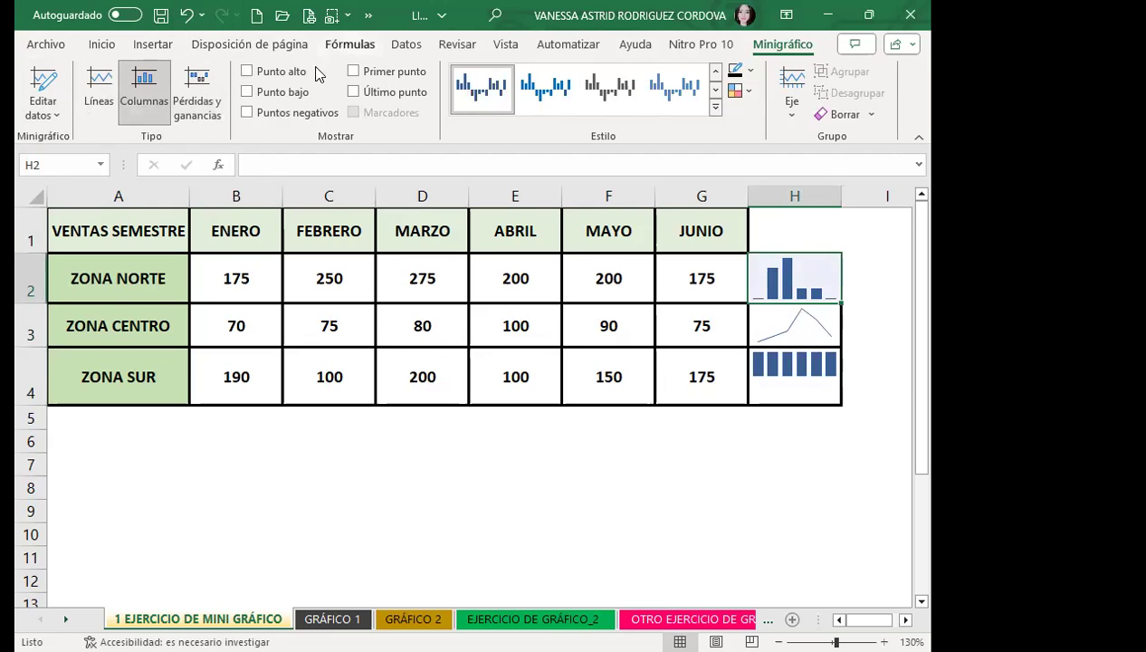
Step: Turn on Punto alto, Punto bajo, Puntos negativos, Primer punto and Último punto for the H2 sparkline
{"action": "left_click", "coordinate": [246, 73]}
{"action": "left_click", "coordinate": [246, 92]}
{"action": "left_click", "coordinate": [246, 112]}
{"action": "left_click", "coordinate": [353, 71]}
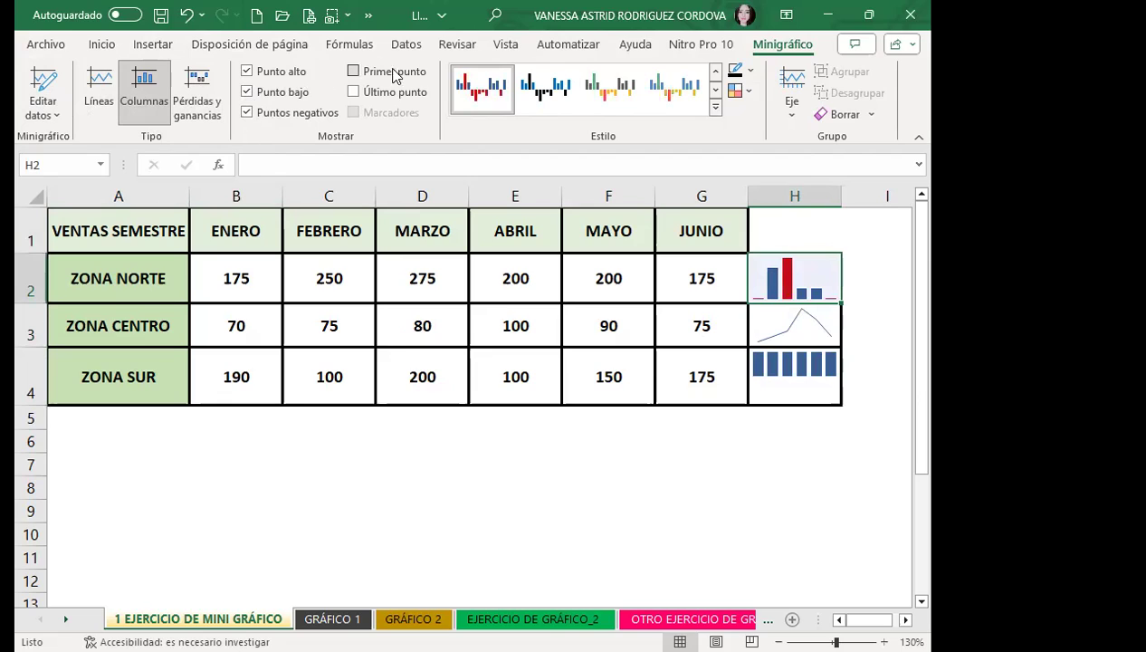
{"action": "left_click", "coordinate": [353, 92]}
Step: Apply a green style from the Estilo gallery to the Zona Norte sparkline in H2
{"action": "left_click", "coordinate": [716, 113]}
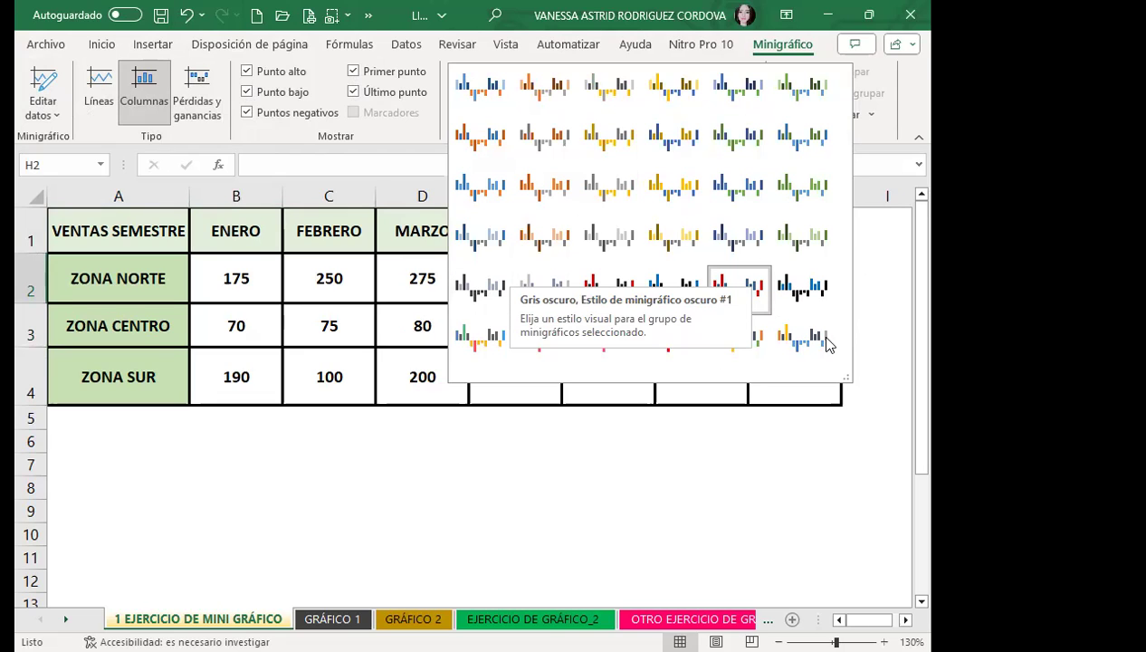
{"action": "left_click", "coordinate": [381, 12]}
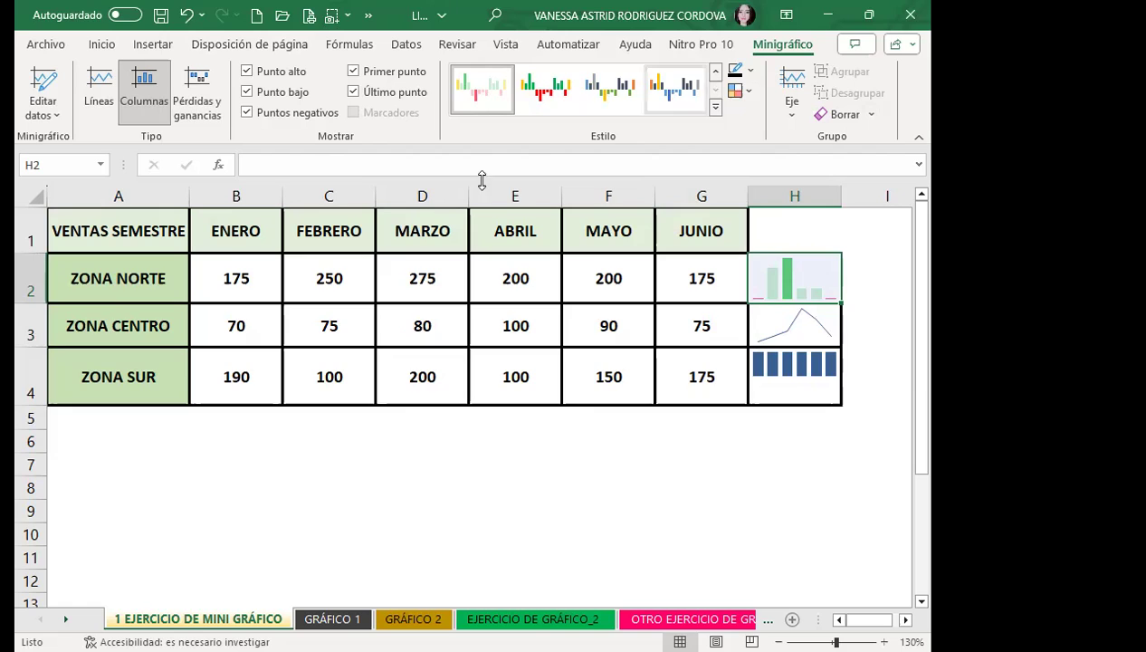
Step: Colour the H2 sparkline's first-point marker red
{"action": "left_click", "coordinate": [750, 76]}
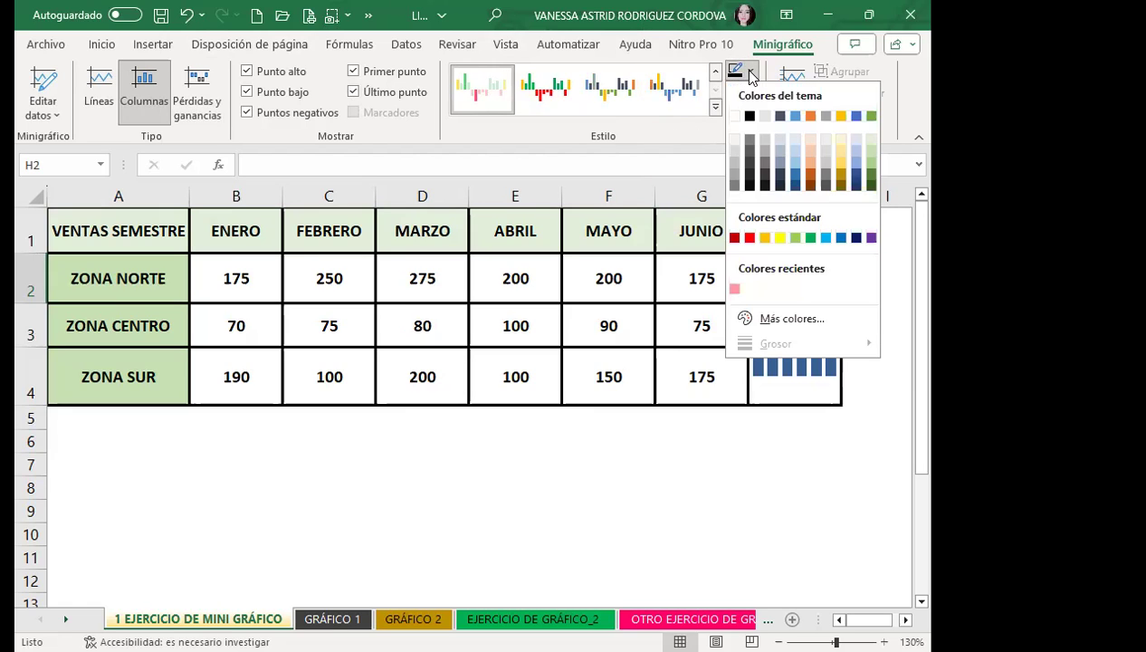
{"action": "left_click", "coordinate": [752, 90]}
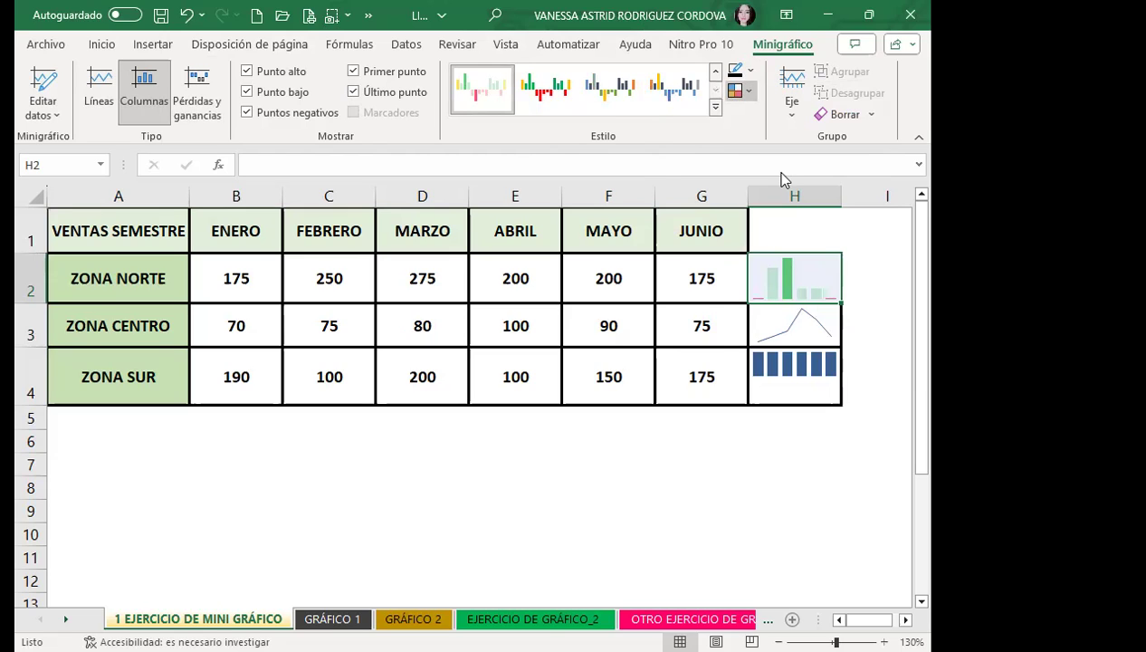
{"action": "mouse_move", "coordinate": [784, 172]}
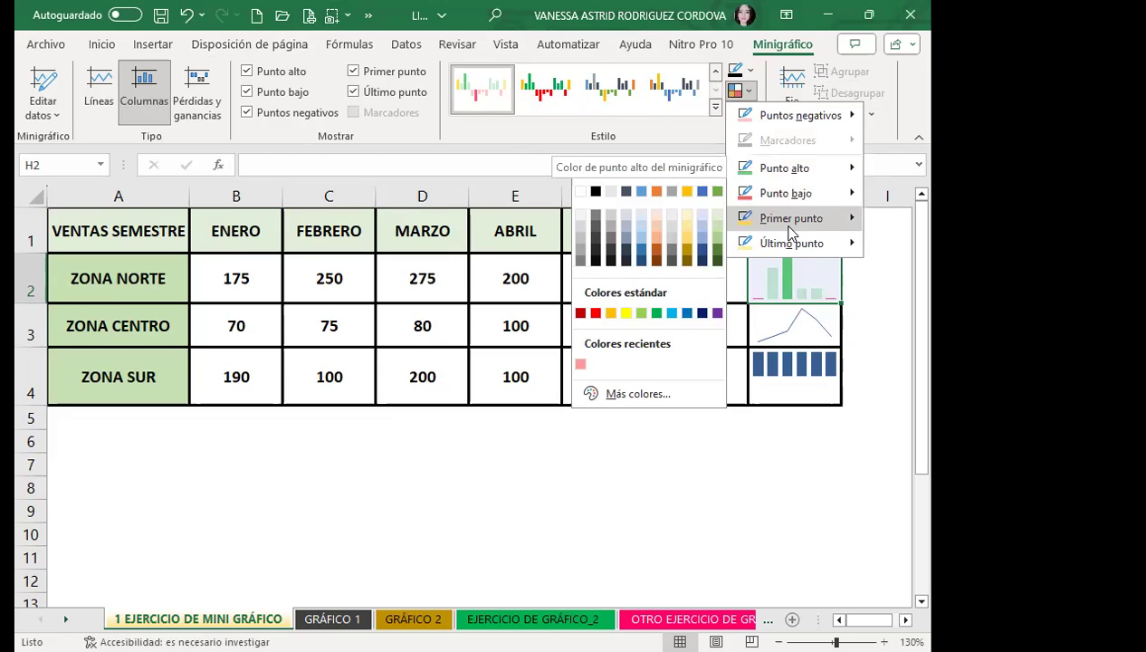
{"action": "mouse_move", "coordinate": [790, 227]}
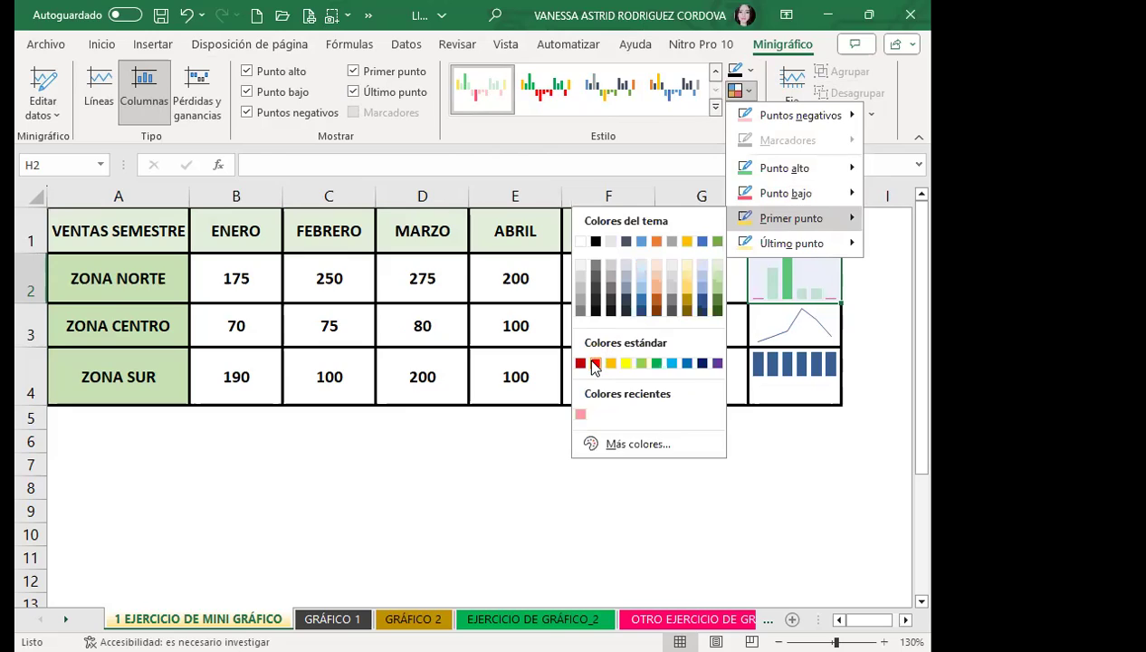
{"action": "left_click", "coordinate": [593, 362]}
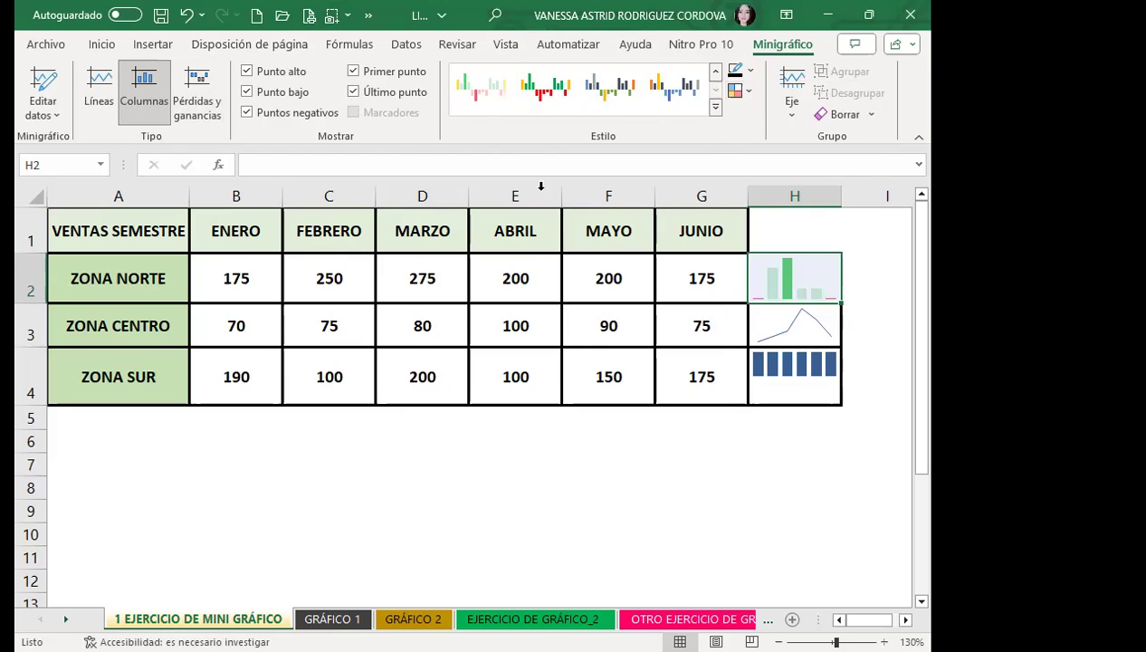
Step: Set the H2 sparkline's last-point marker colour to green
{"action": "left_click", "coordinate": [750, 92]}
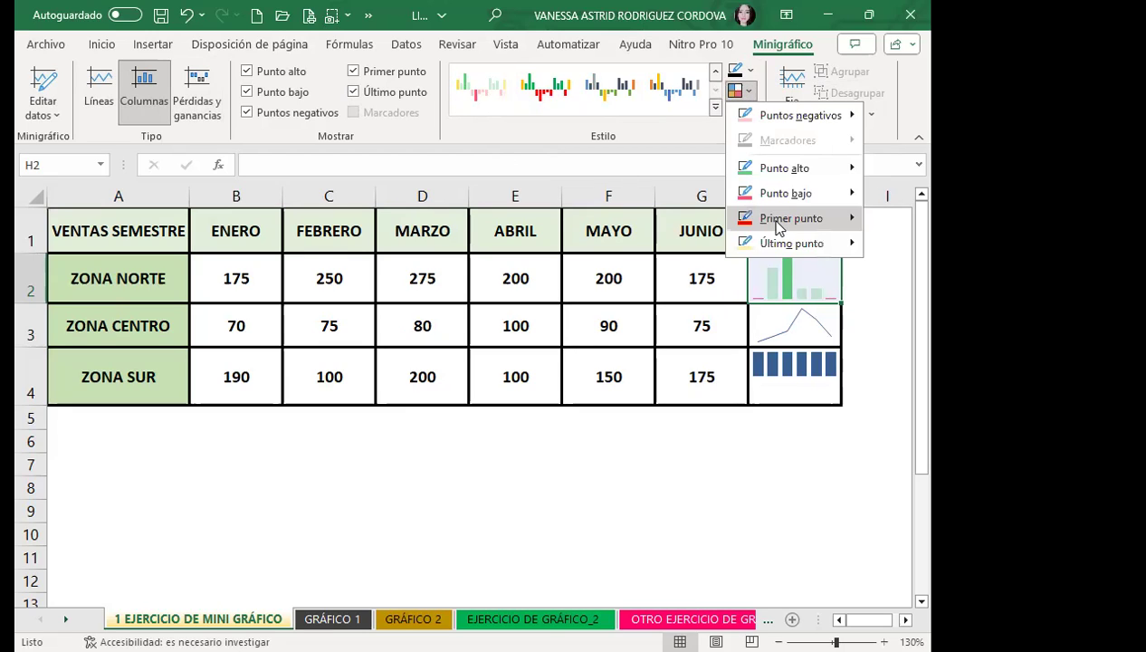
{"action": "mouse_move", "coordinate": [776, 226]}
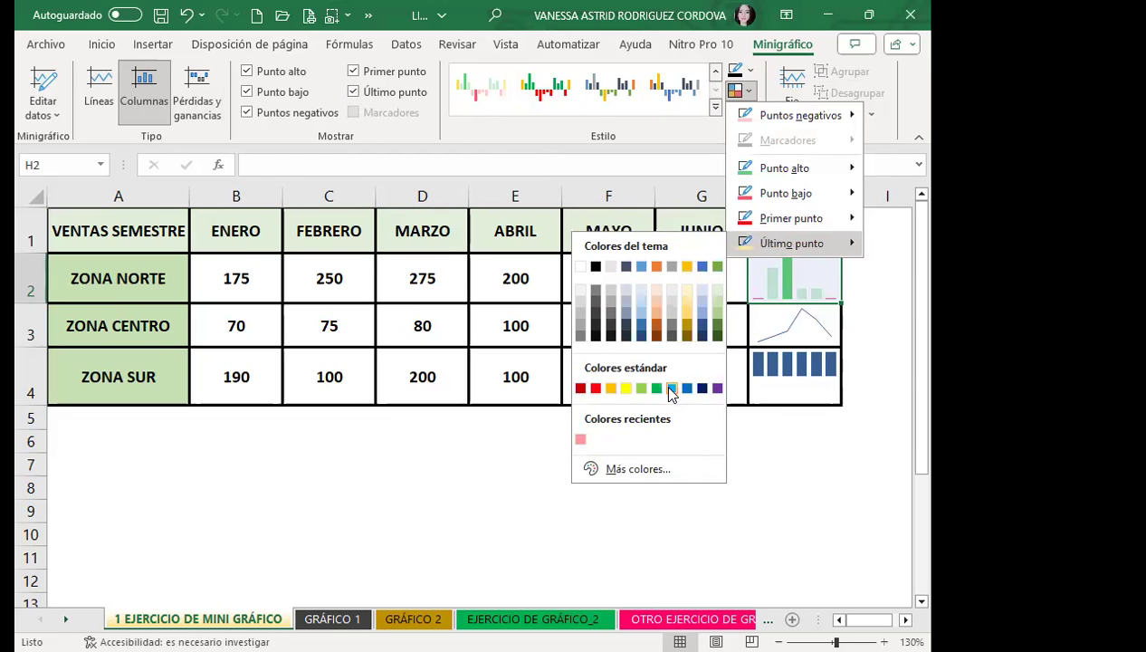
{"action": "left_click", "coordinate": [670, 387]}
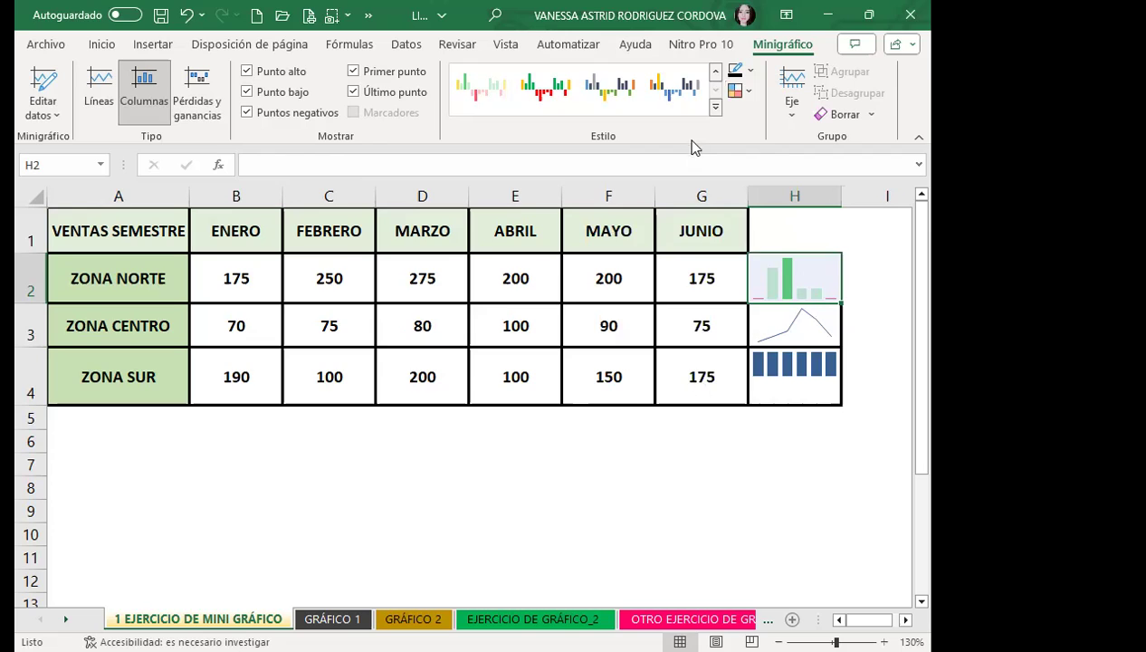
{"action": "left_click", "coordinate": [735, 70]}
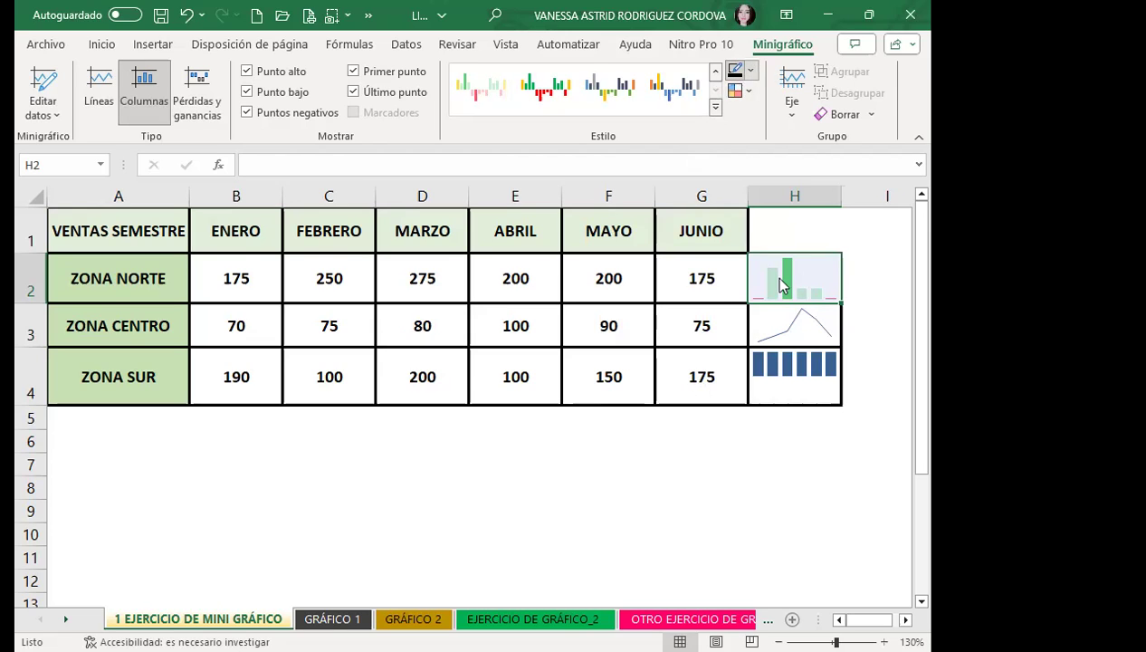
Step: Recolour the ZONA NORTE sparkline with a green from the Más colores hexagon palette and apply the second Estilo style
{"action": "left_click", "coordinate": [688, 135]}
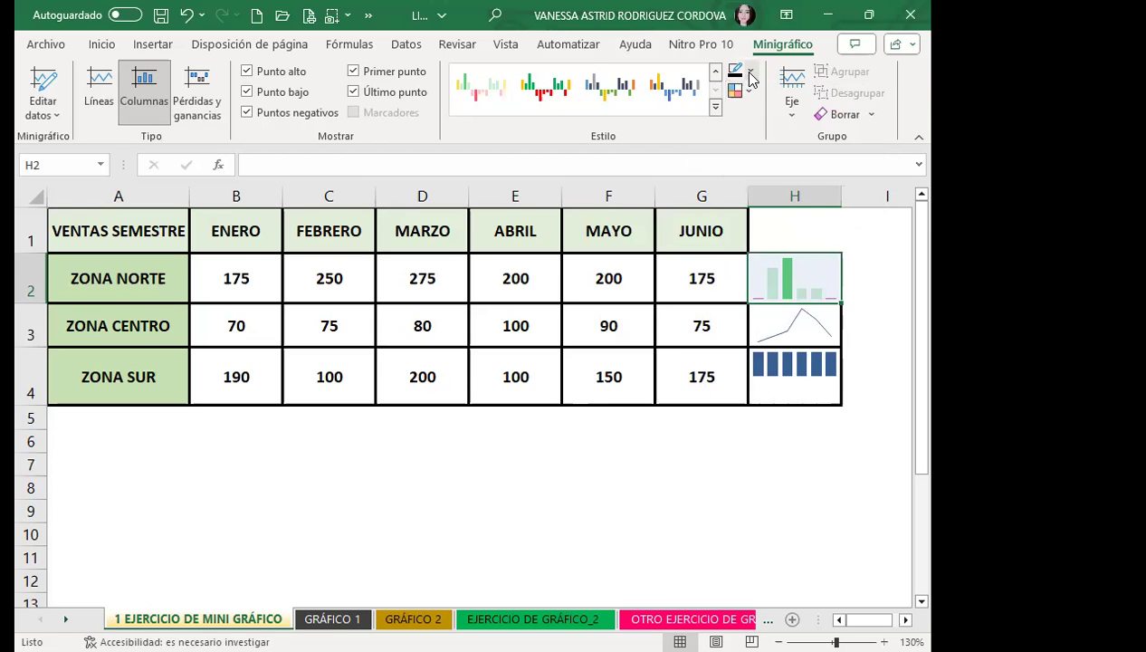
{"action": "left_click", "coordinate": [750, 70]}
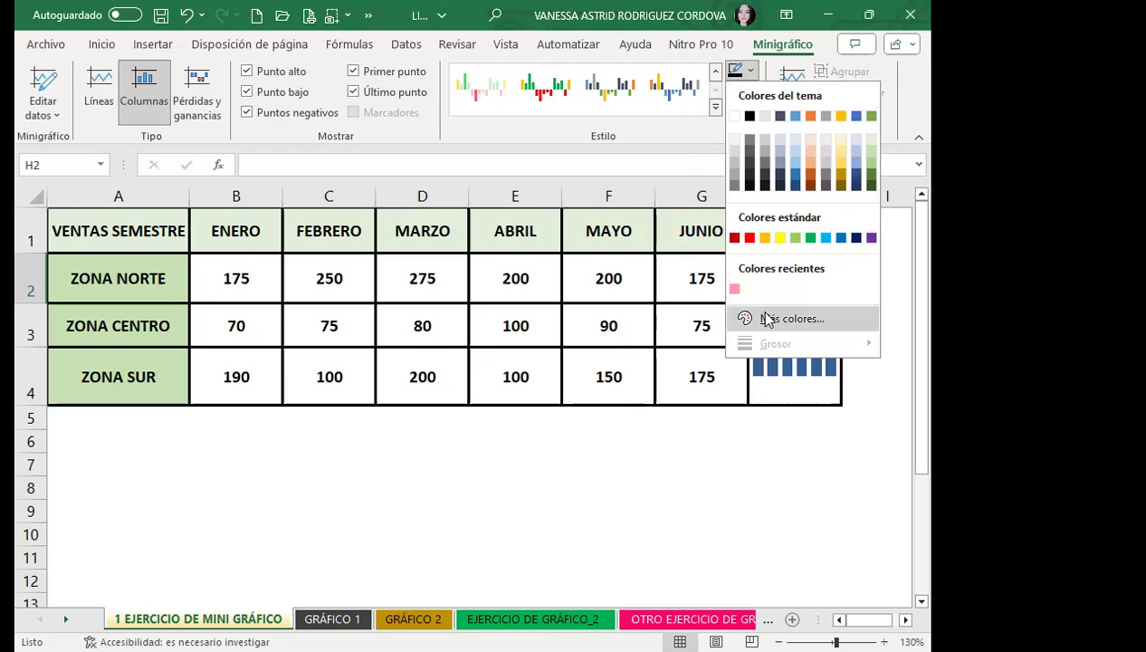
{"action": "left_click", "coordinate": [767, 319]}
{"action": "left_click", "coordinate": [447, 325]}
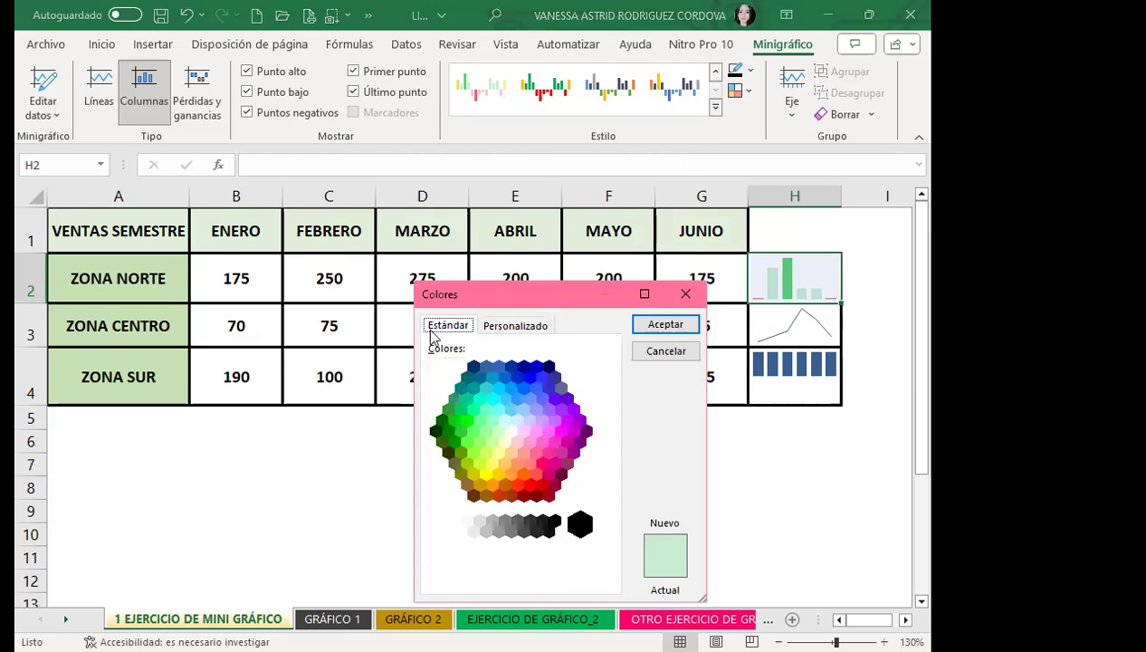
{"action": "left_click", "coordinate": [461, 409]}
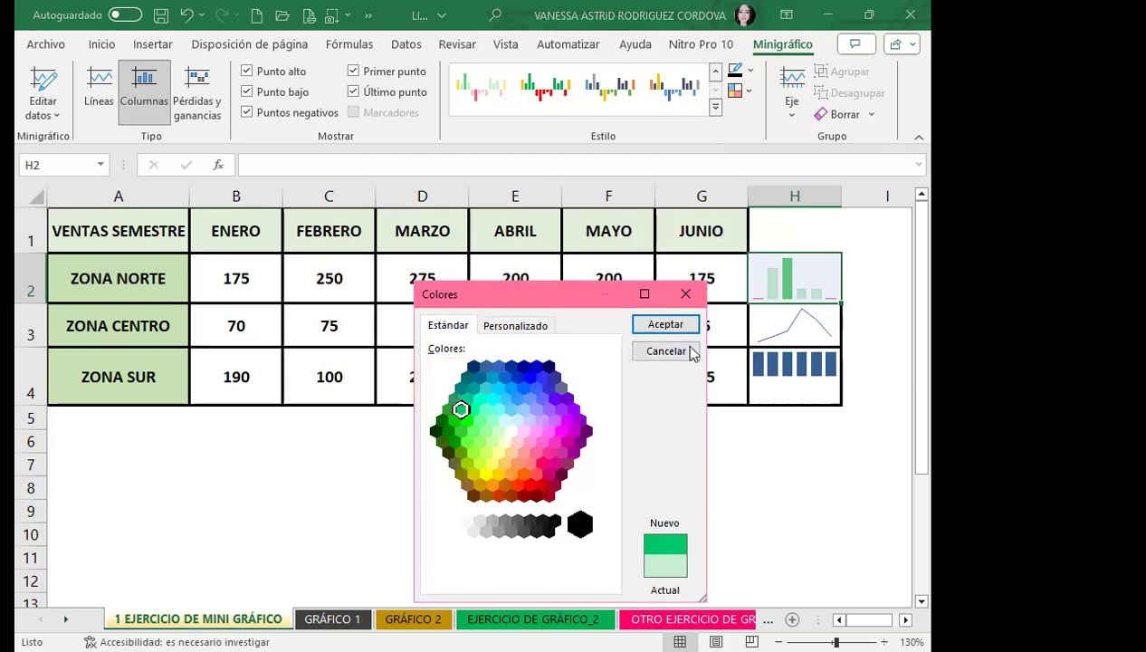
{"action": "left_click", "coordinate": [665, 330]}
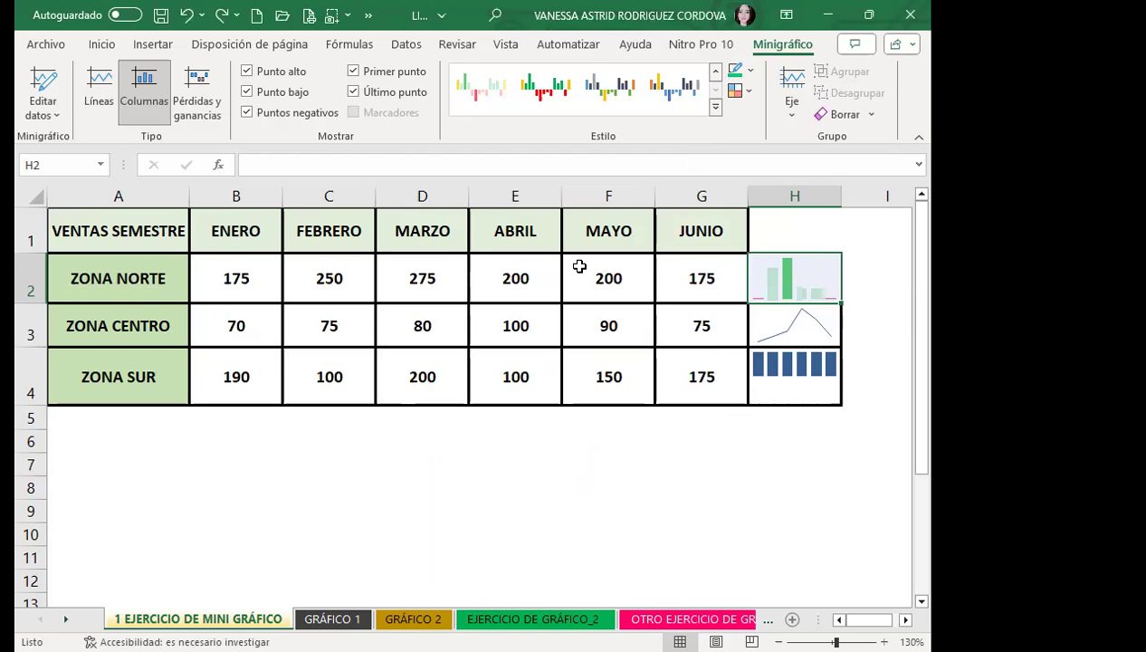
{"action": "left_click", "coordinate": [546, 88]}
{"action": "left_click", "coordinate": [805, 324]}
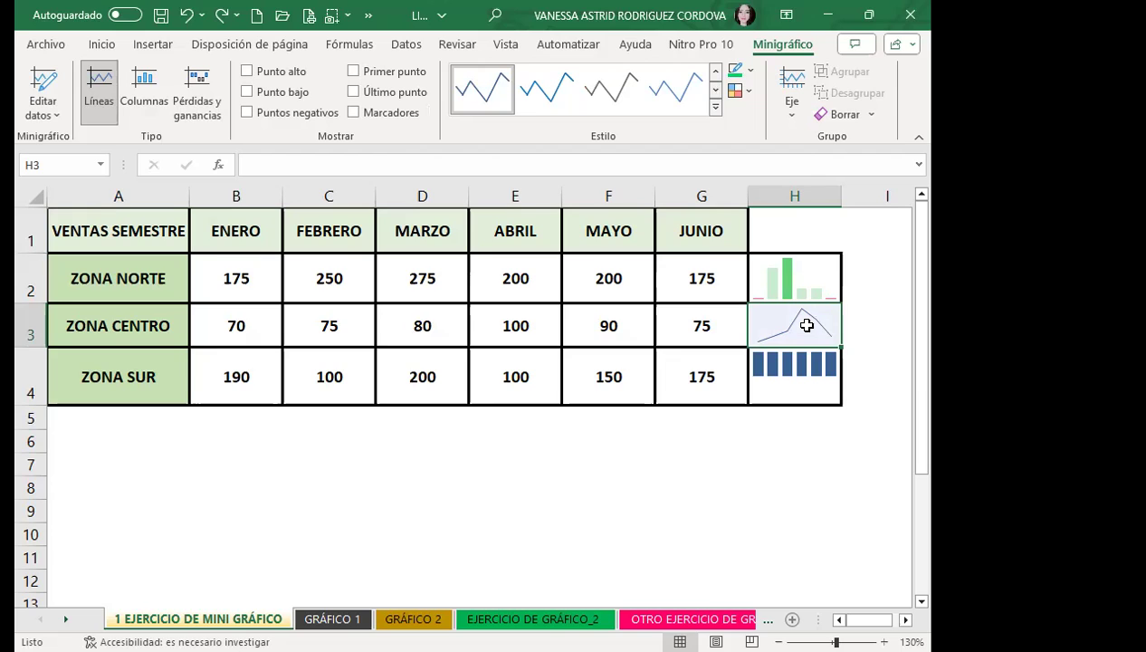
Step: Set the ZONA CENTRO sparkline to 4½ pt and show high, low, negative, first, last points and markers
{"action": "left_click", "coordinate": [751, 69]}
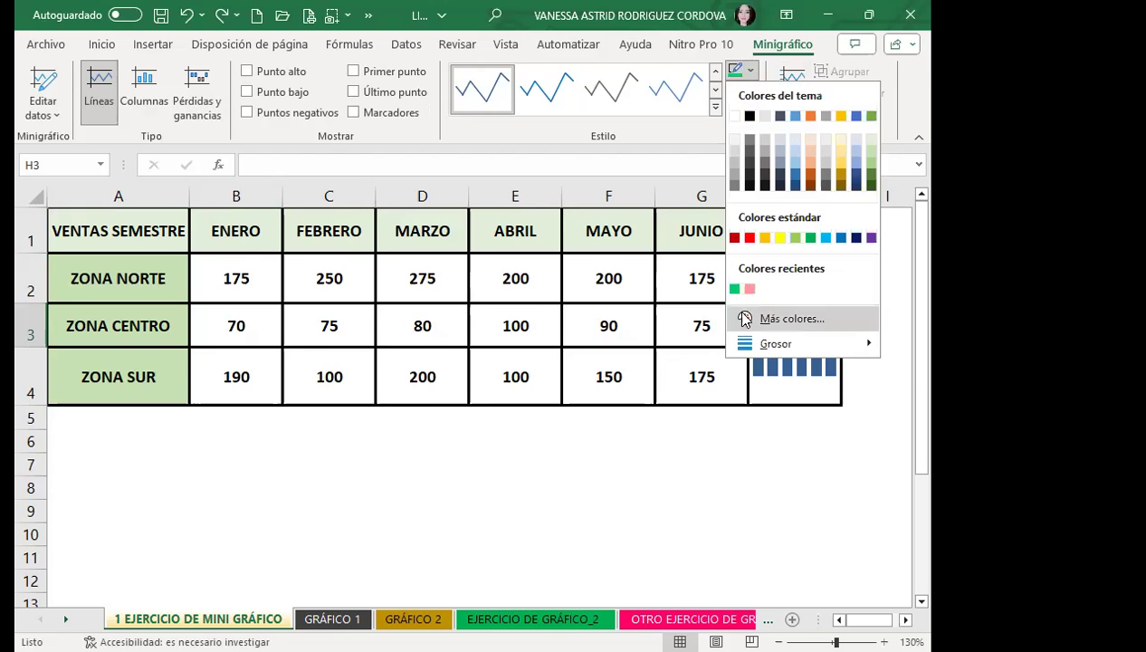
{"action": "mouse_move", "coordinate": [758, 344]}
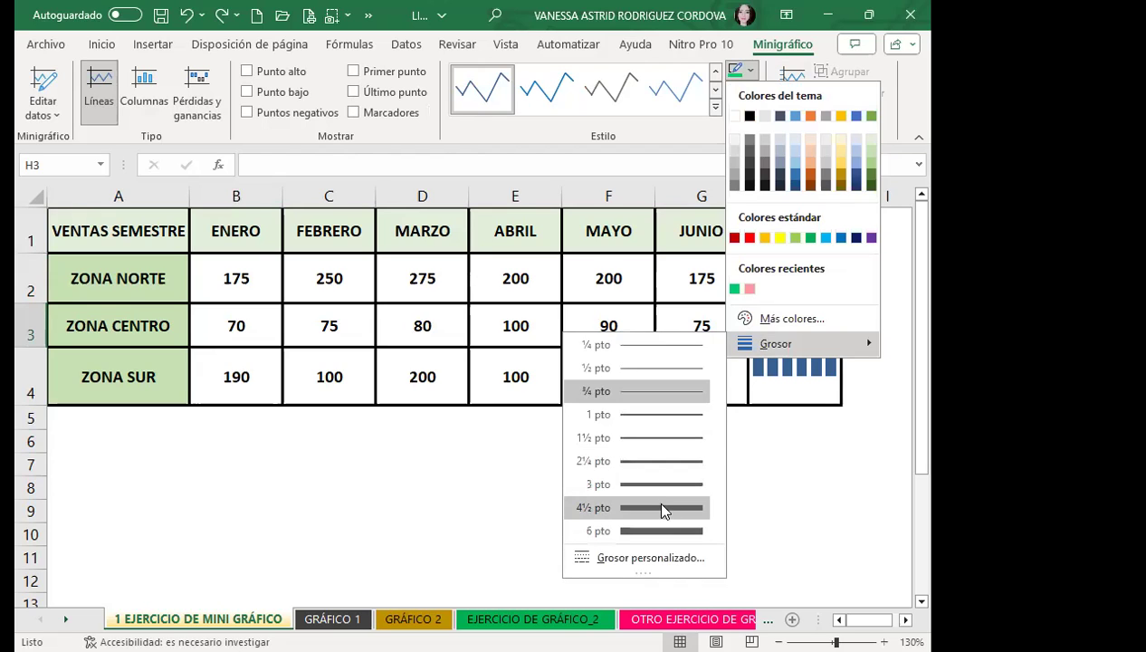
{"action": "left_click", "coordinate": [653, 498]}
{"action": "left_click", "coordinate": [246, 71]}
{"action": "left_click", "coordinate": [247, 92]}
{"action": "left_click", "coordinate": [246, 112]}
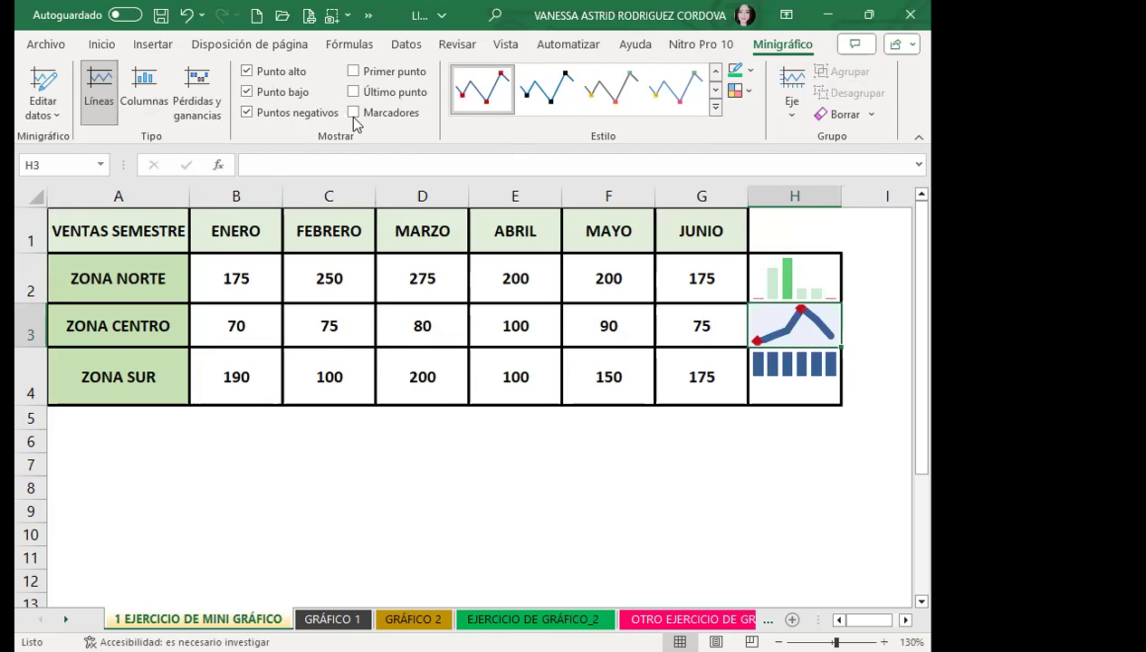
{"action": "left_click", "coordinate": [353, 113]}
{"action": "left_click", "coordinate": [353, 92]}
{"action": "left_click", "coordinate": [353, 71]}
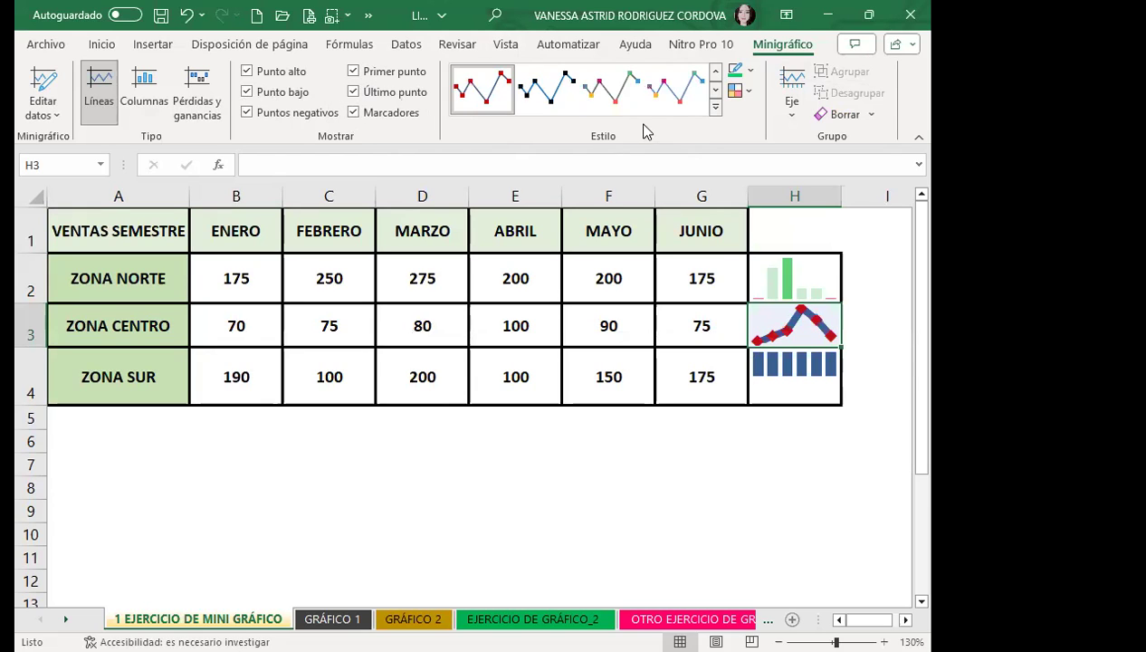
Step: Try several sparkline styles, settling on a colourful-marker style from the gallery's bottom row
{"action": "left_click", "coordinate": [611, 91]}
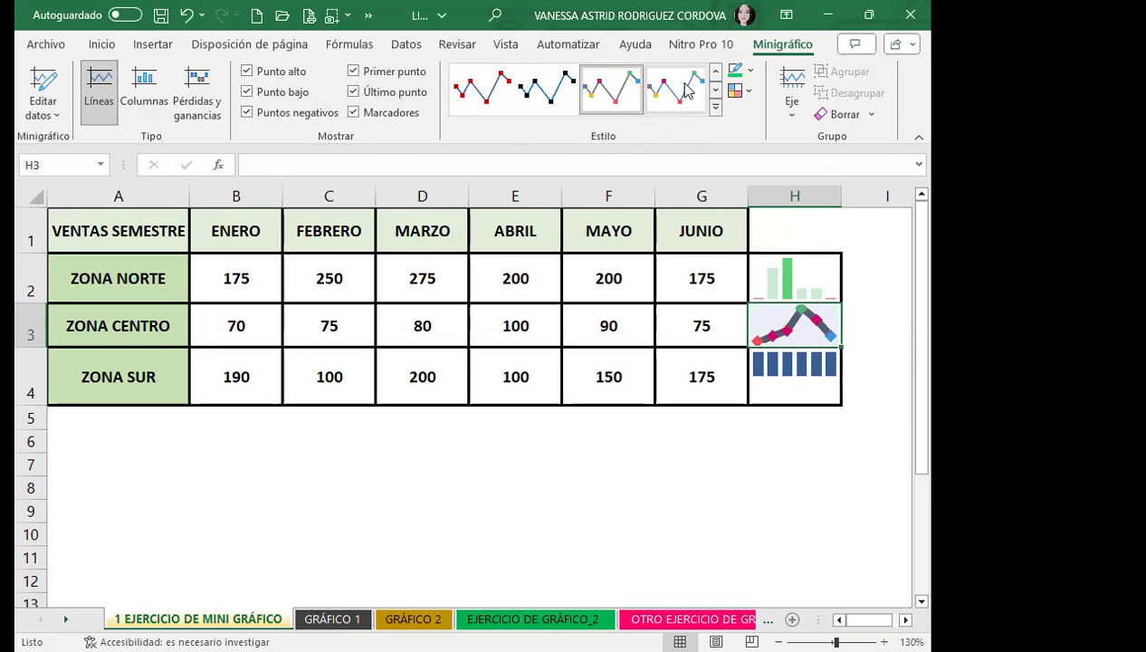
{"action": "left_click", "coordinate": [715, 106]}
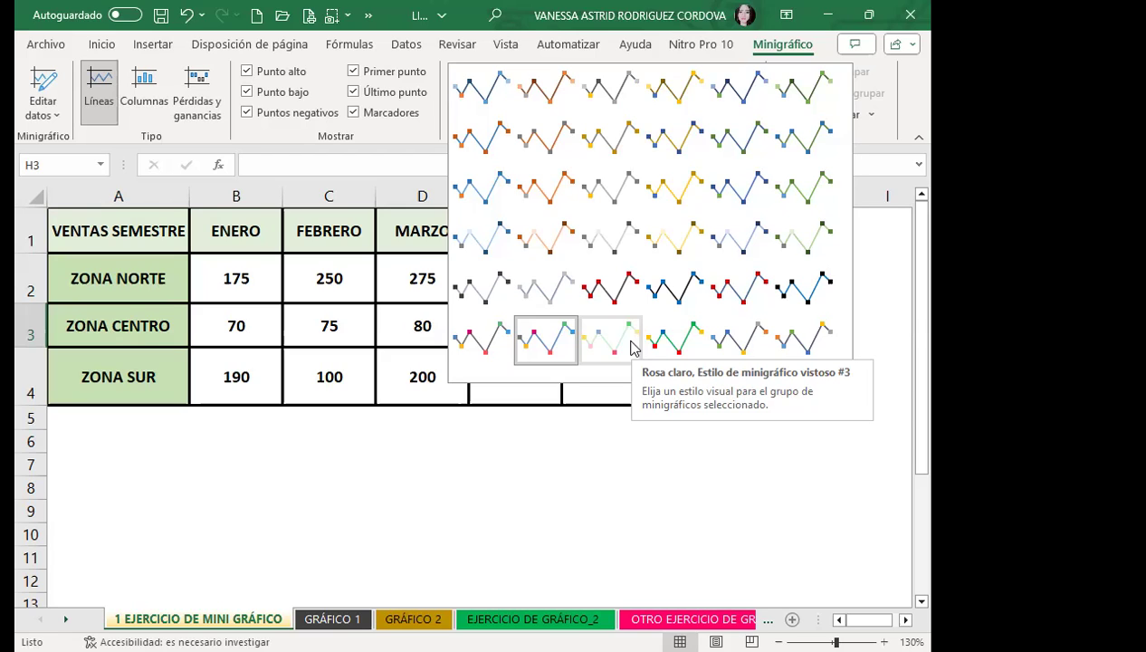
{"action": "left_click", "coordinate": [673, 340]}
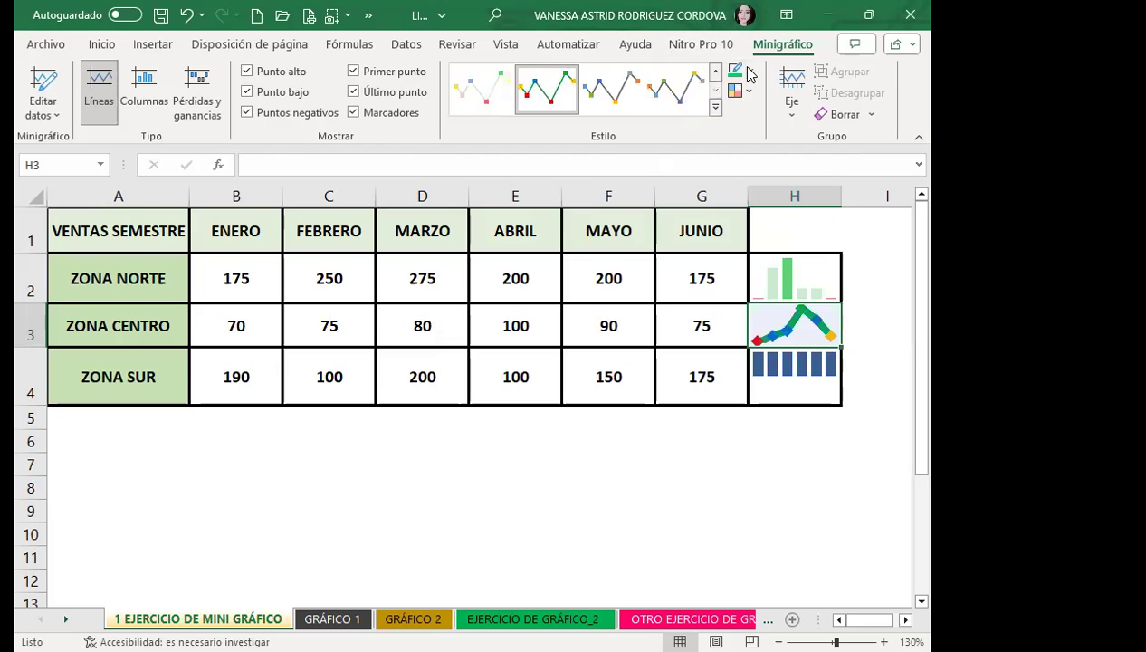
{"action": "left_click", "coordinate": [750, 71]}
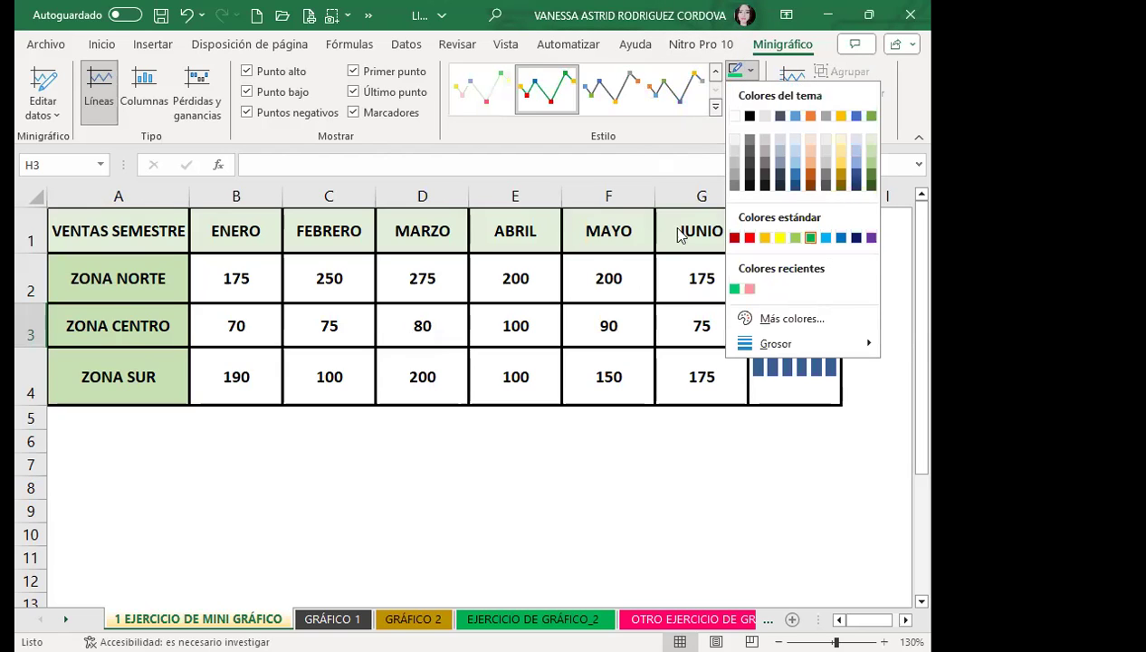
{"action": "left_click", "coordinate": [648, 178]}
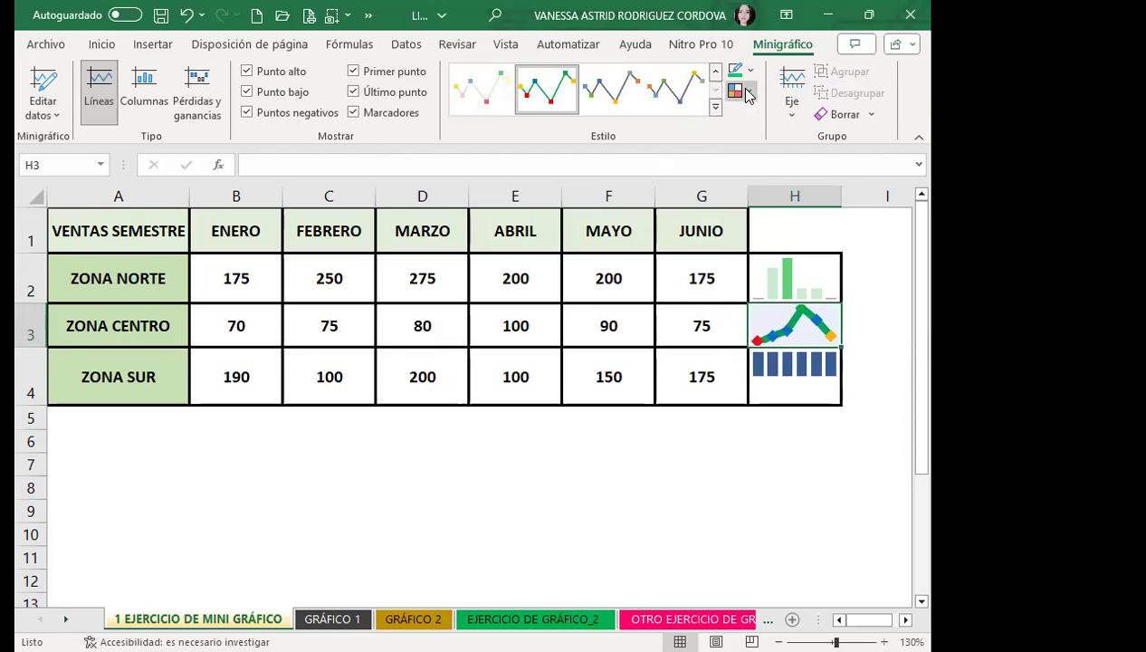
{"action": "left_click", "coordinate": [738, 90]}
{"action": "mouse_move", "coordinate": [784, 167]}
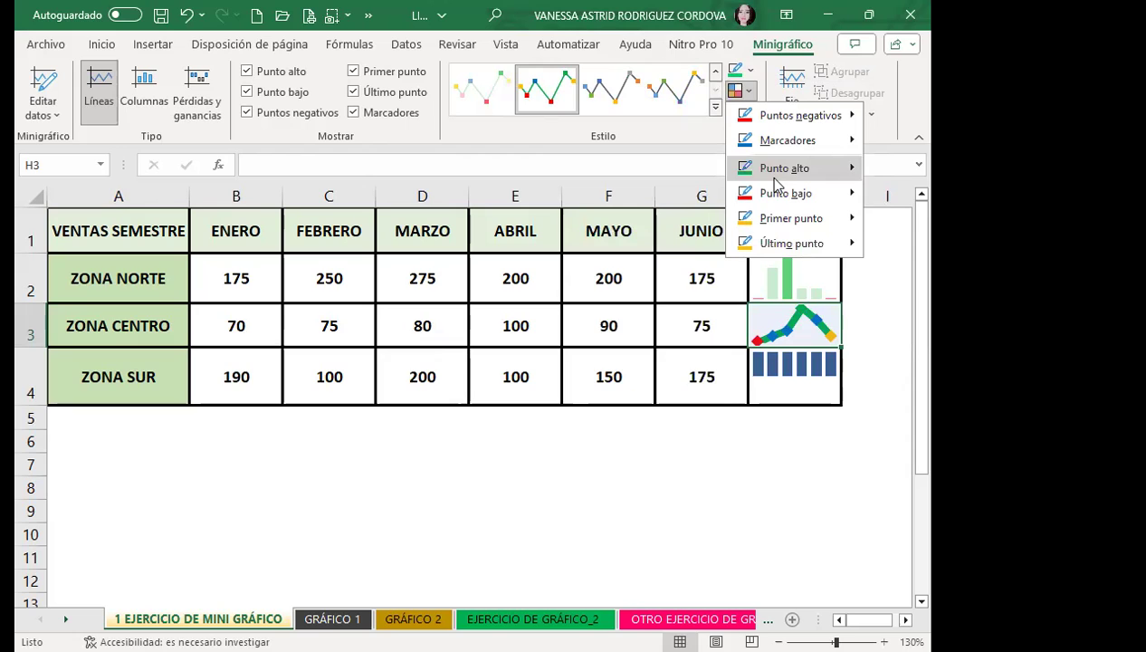
{"action": "mouse_move", "coordinate": [787, 218]}
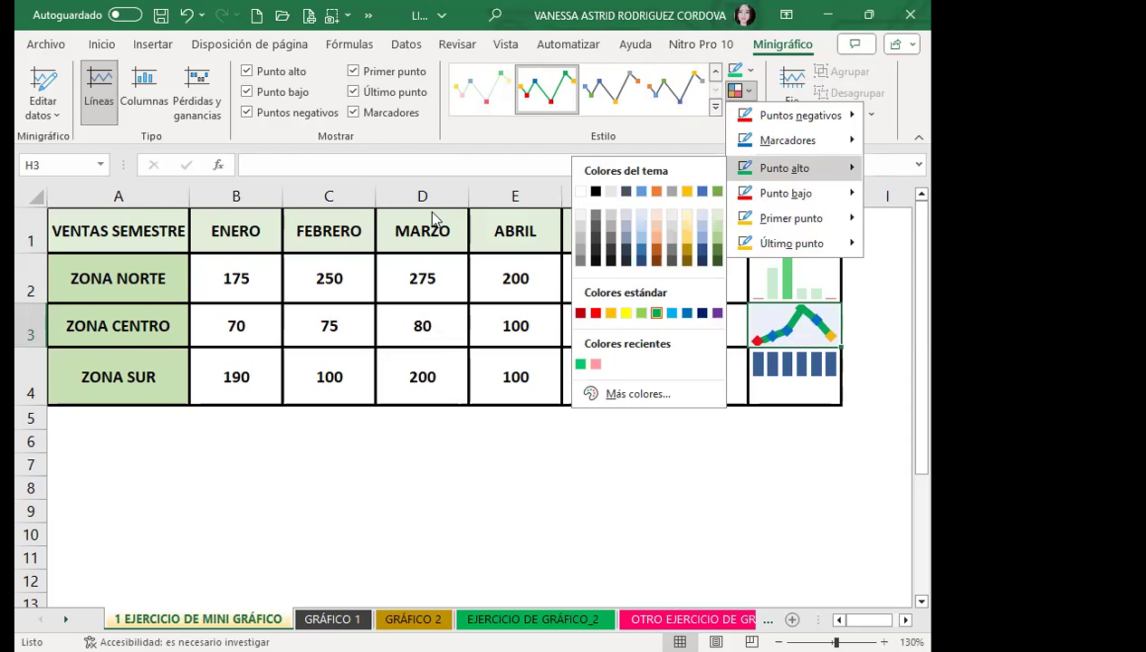
{"action": "left_click", "coordinate": [715, 107]}
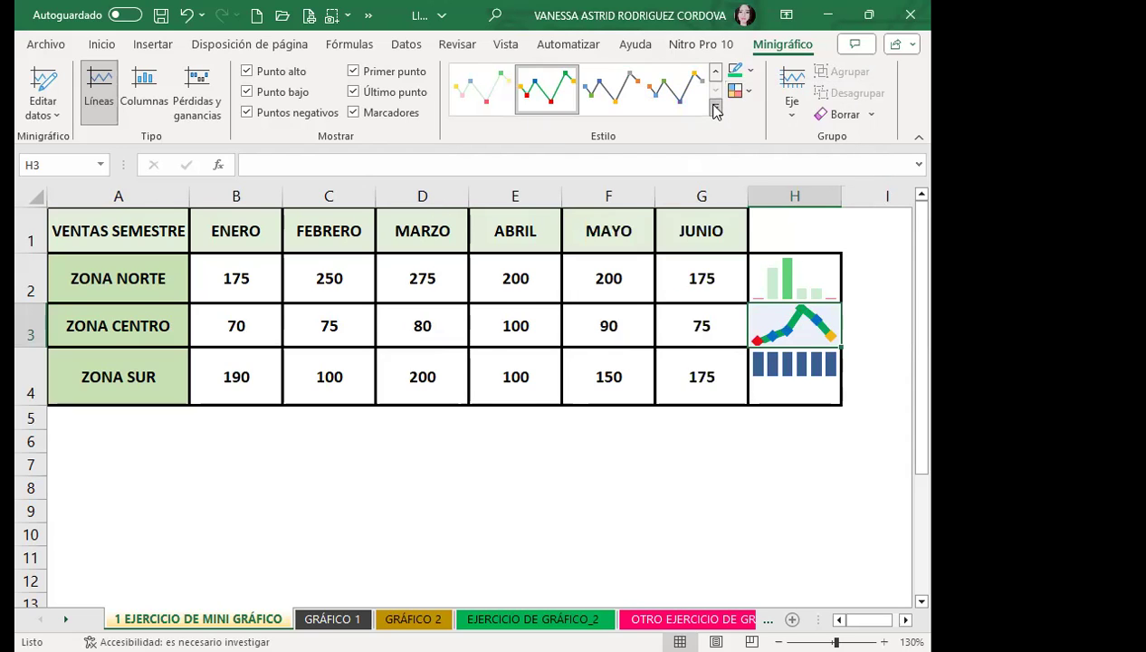
{"action": "left_click", "coordinate": [714, 107]}
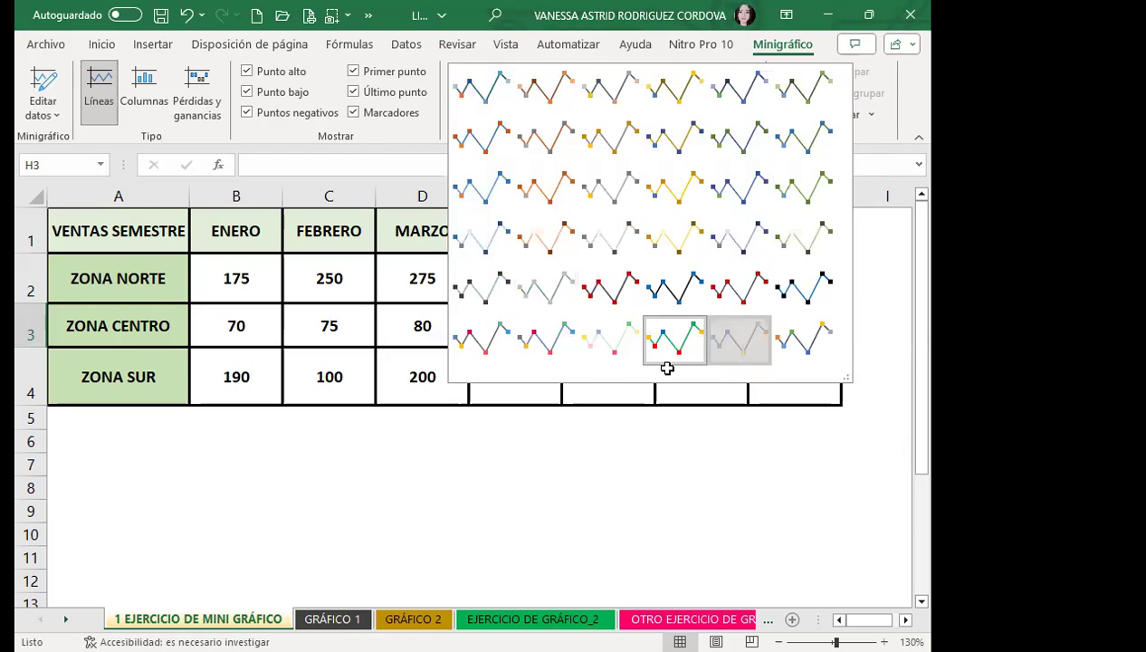
{"action": "left_click", "coordinate": [667, 360]}
{"action": "left_click", "coordinate": [714, 109]}
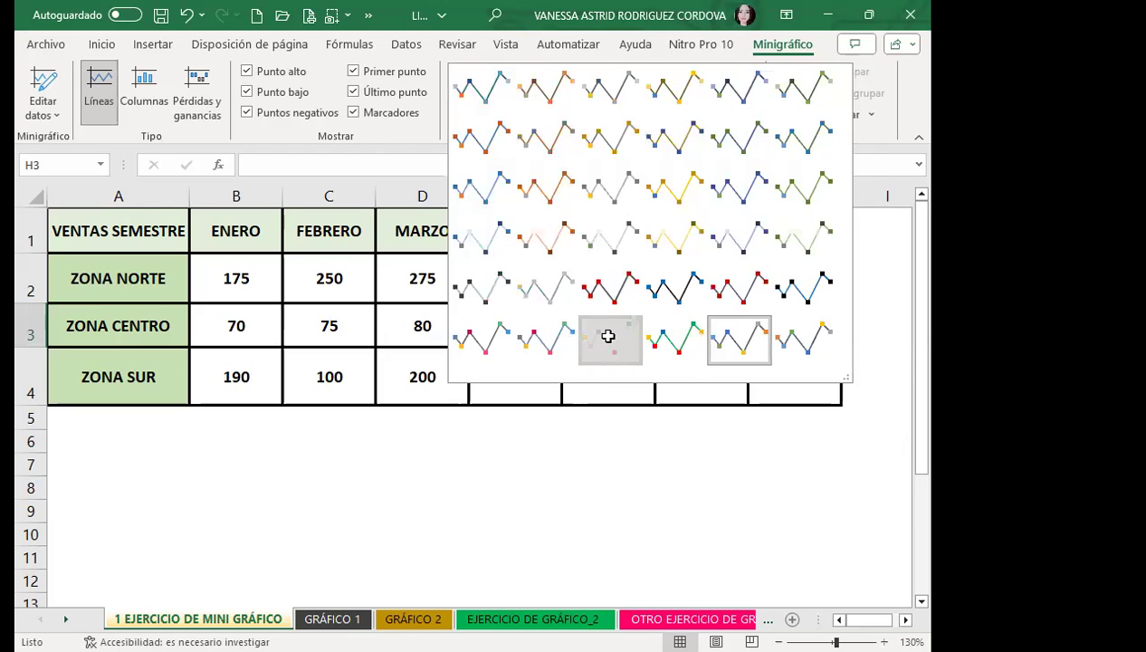
Step: Apply a pastel style to ZONA CENTRO, then mark ZONA SUR's high, low, first and last bars
{"action": "left_click", "coordinate": [595, 336]}
{"action": "left_click", "coordinate": [793, 374]}
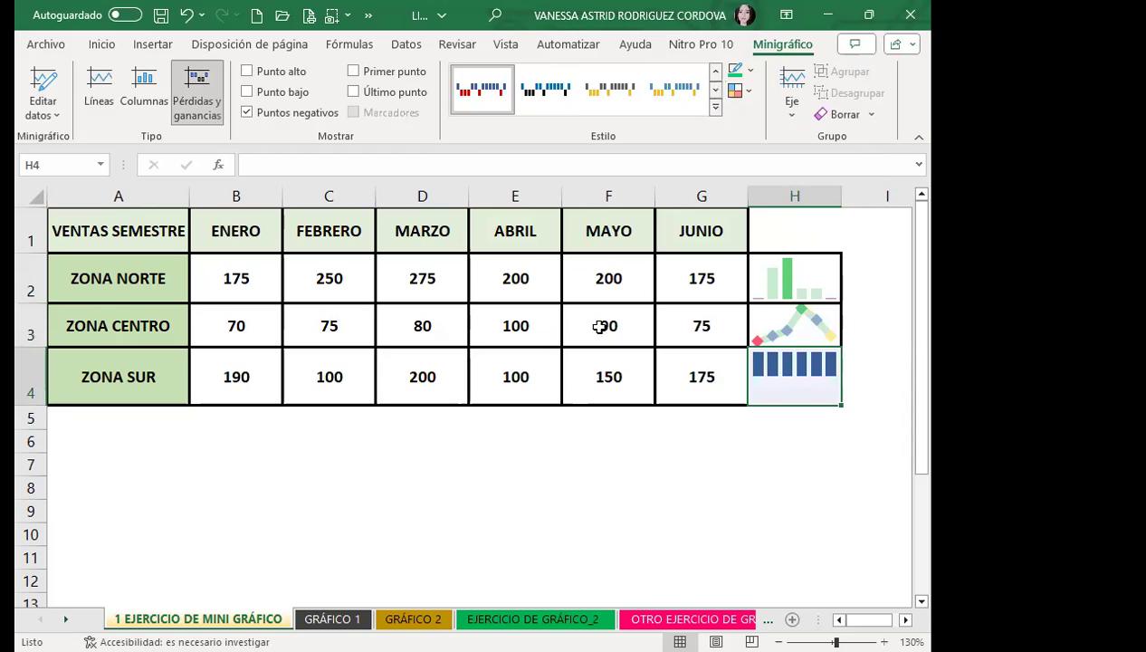
{"action": "left_click", "coordinate": [247, 70]}
{"action": "left_click", "coordinate": [247, 92]}
{"action": "left_click", "coordinate": [353, 91]}
{"action": "left_click", "coordinate": [362, 72]}
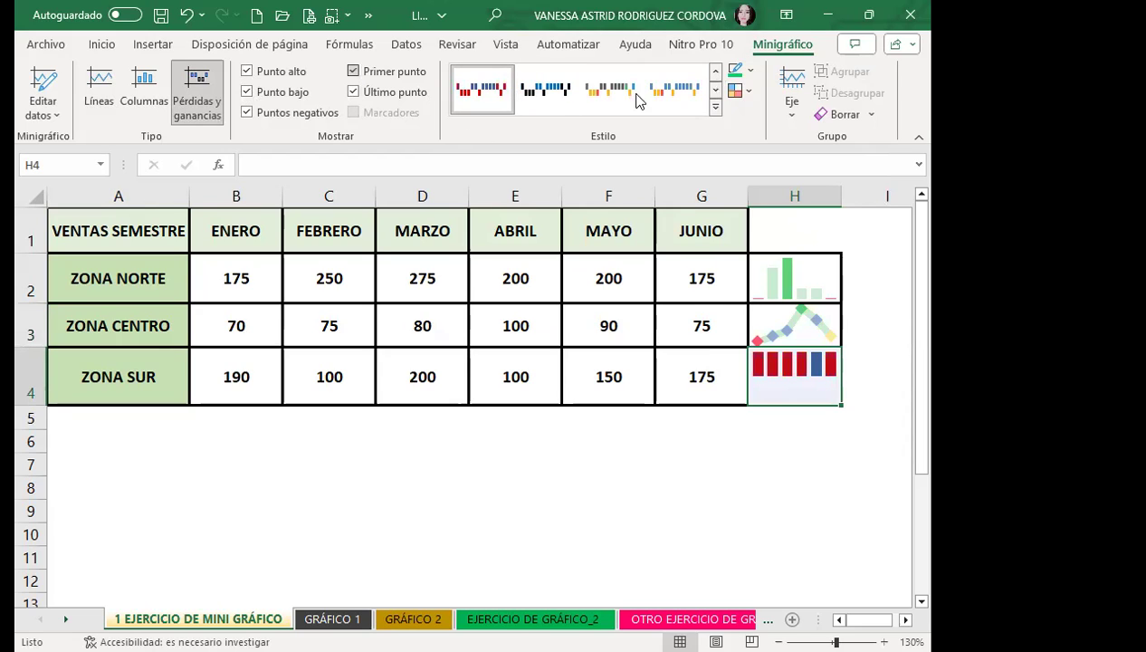
Step: Give the ZONA SUR win/loss sparkline a light pastel style, then clear it from H4
{"action": "left_click", "coordinate": [713, 109]}
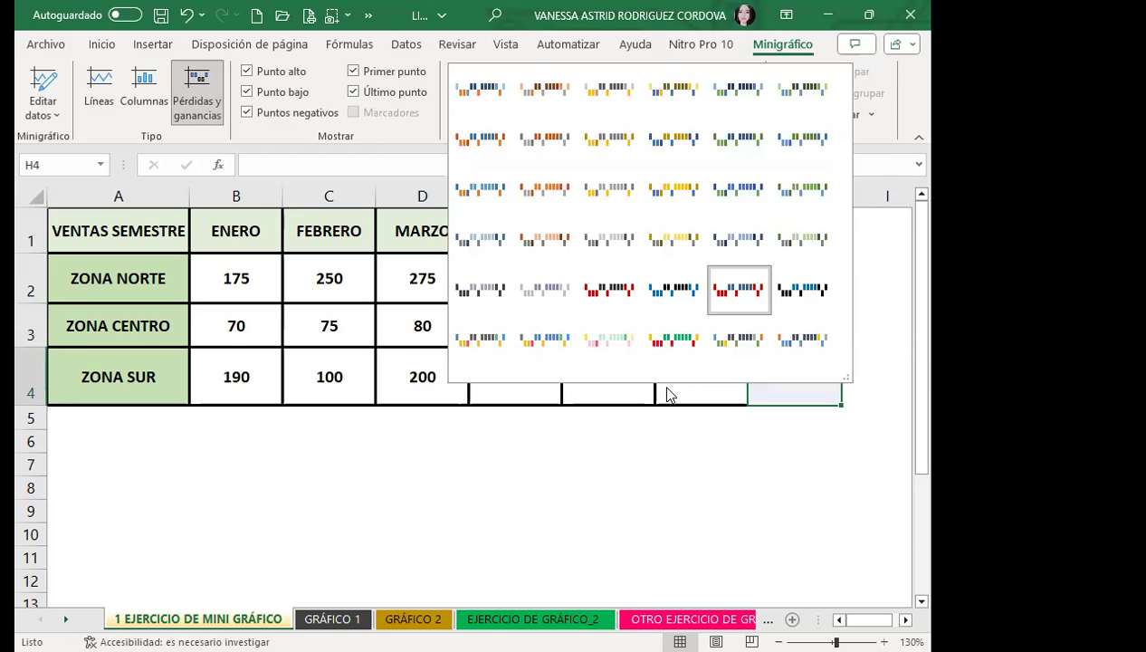
{"action": "left_click", "coordinate": [582, 349]}
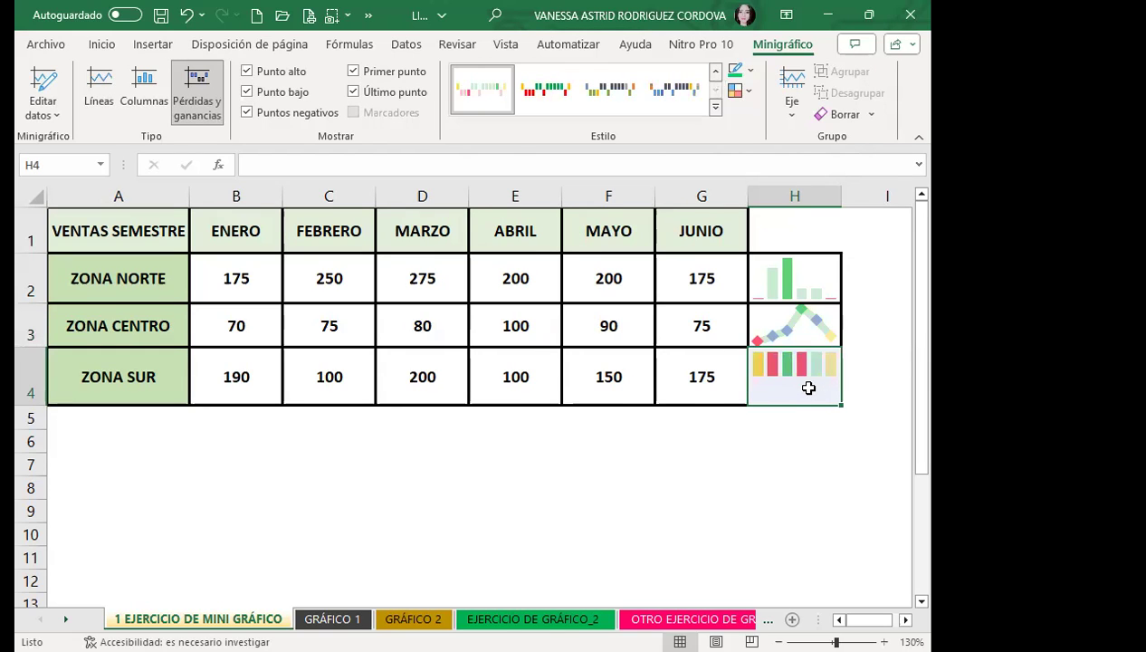
{"action": "left_click", "coordinate": [803, 451]}
{"action": "left_click", "coordinate": [815, 378]}
{"action": "left_click", "coordinate": [840, 115]}
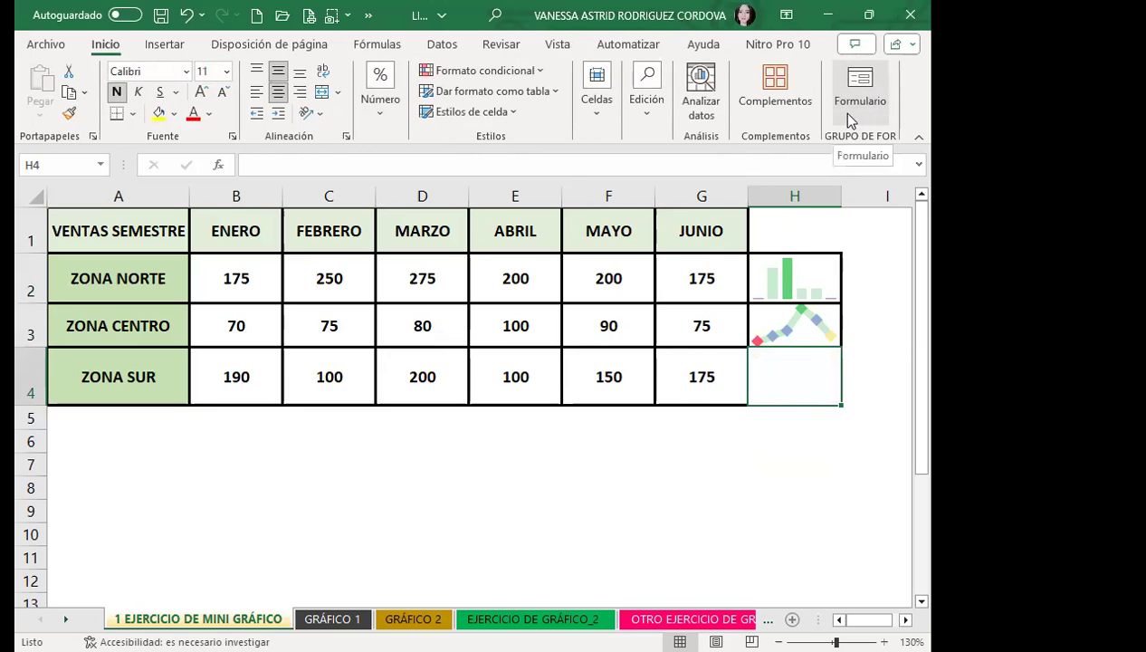
Step: Undo the removal so H4 again holds the ZONA SUR win/loss sparkline
{"action": "key", "text": "ctrl+z"}
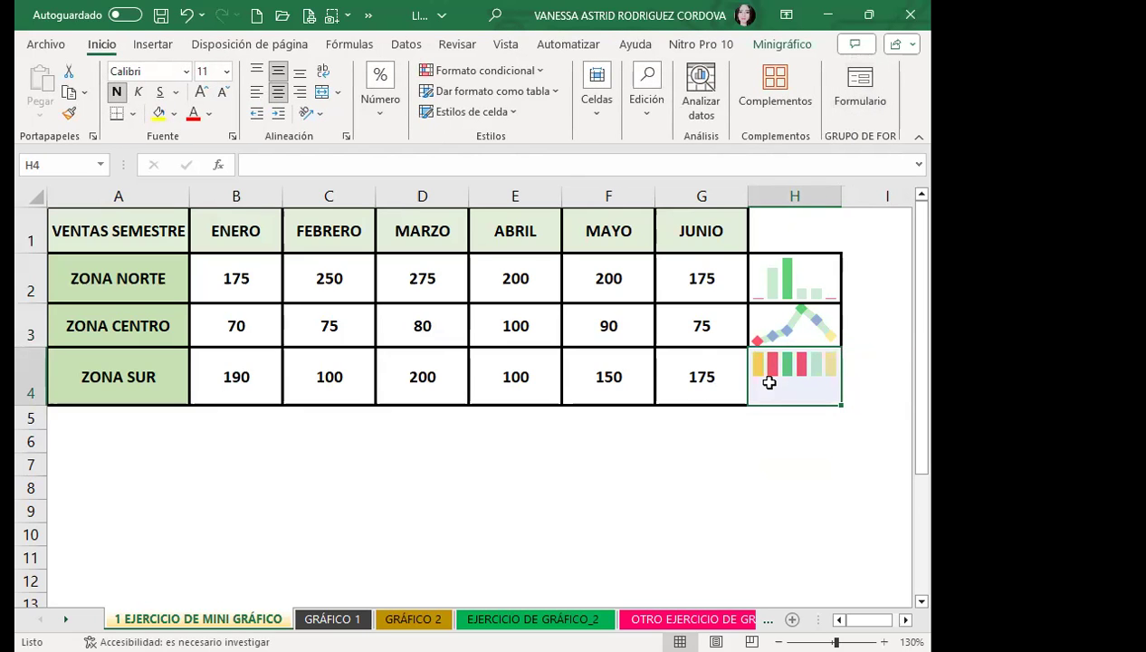
{"action": "double_click", "coordinate": [769, 382]}
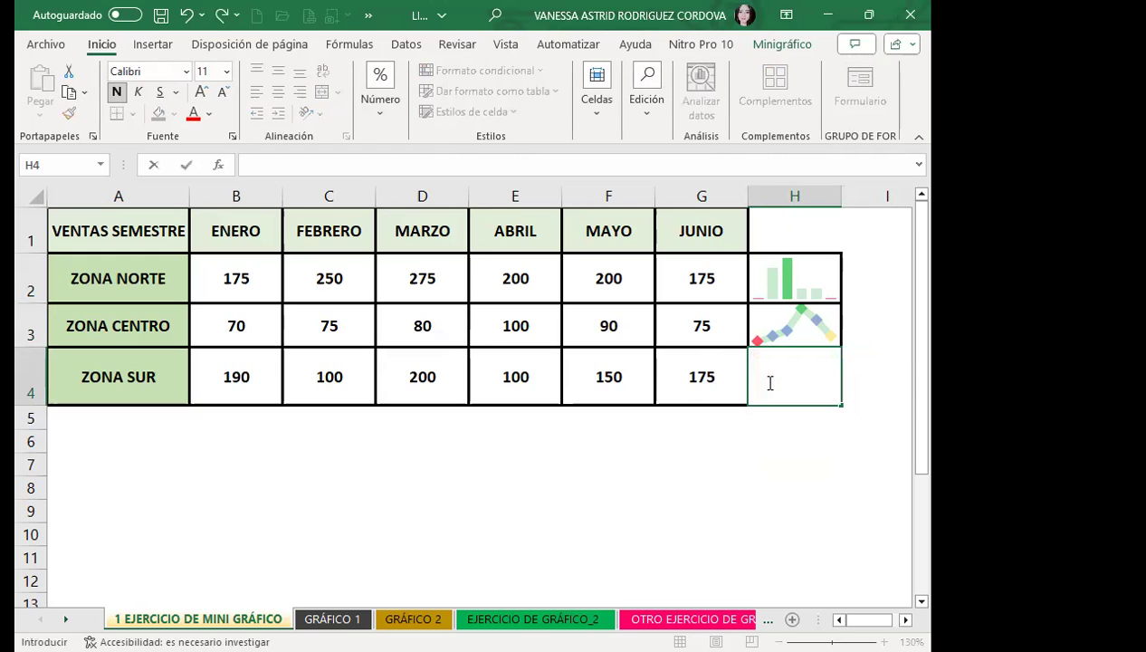
{"action": "left_click", "coordinate": [820, 442]}
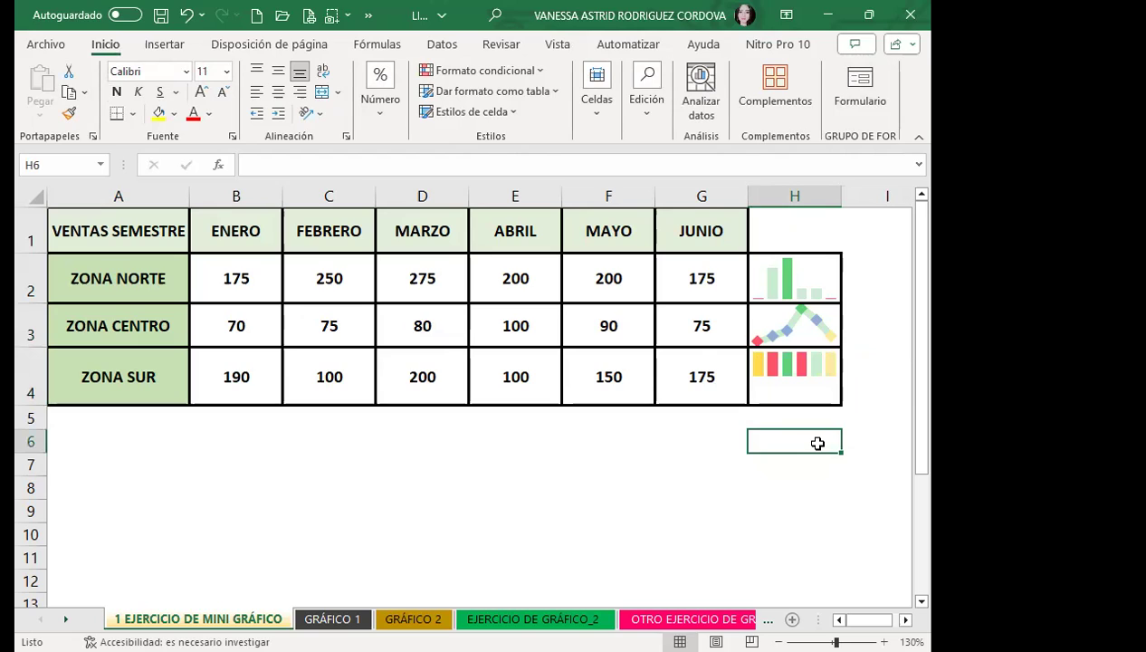
{"action": "left_click", "coordinate": [814, 373]}
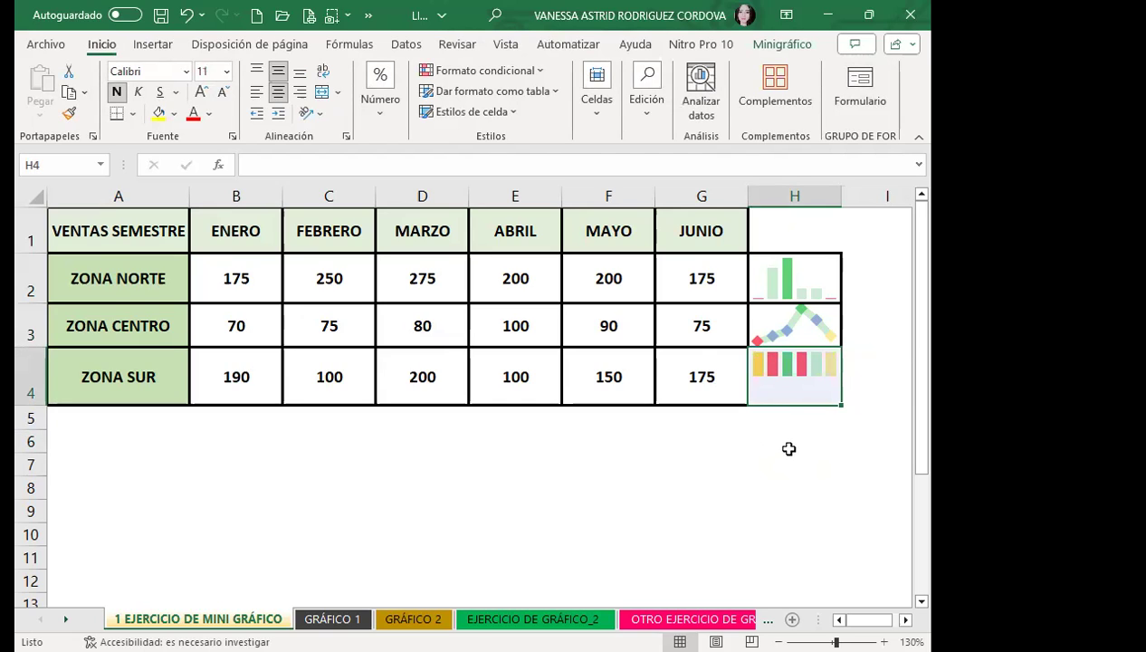
{"action": "double_click", "coordinate": [804, 388]}
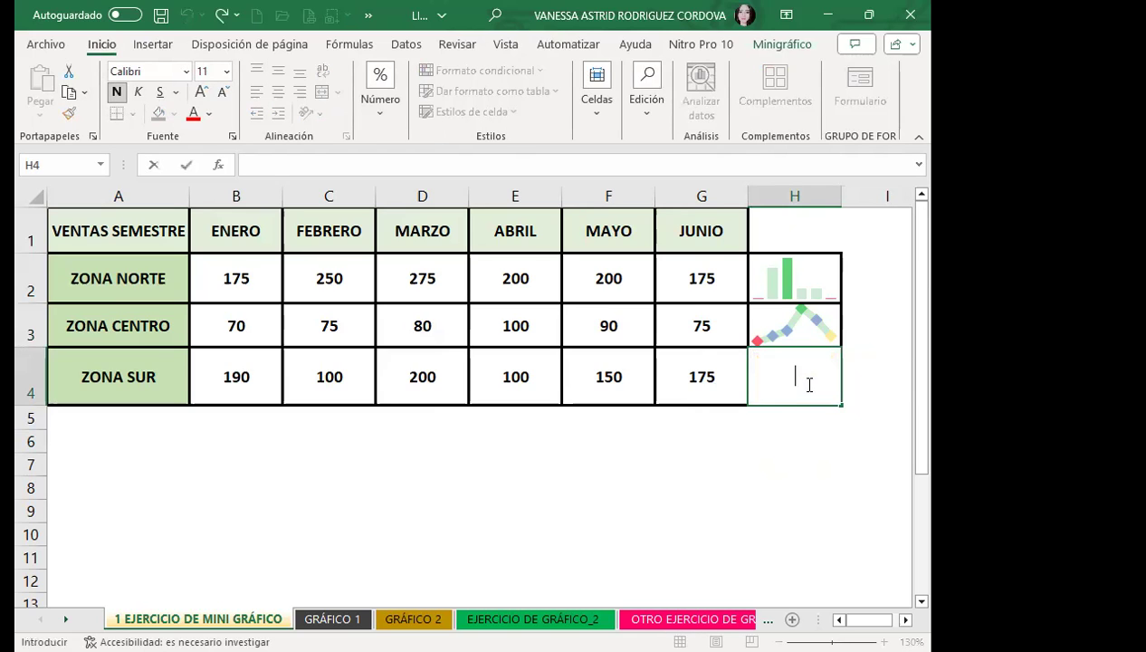
{"action": "left_click", "coordinate": [774, 457]}
{"action": "left_click", "coordinate": [775, 381]}
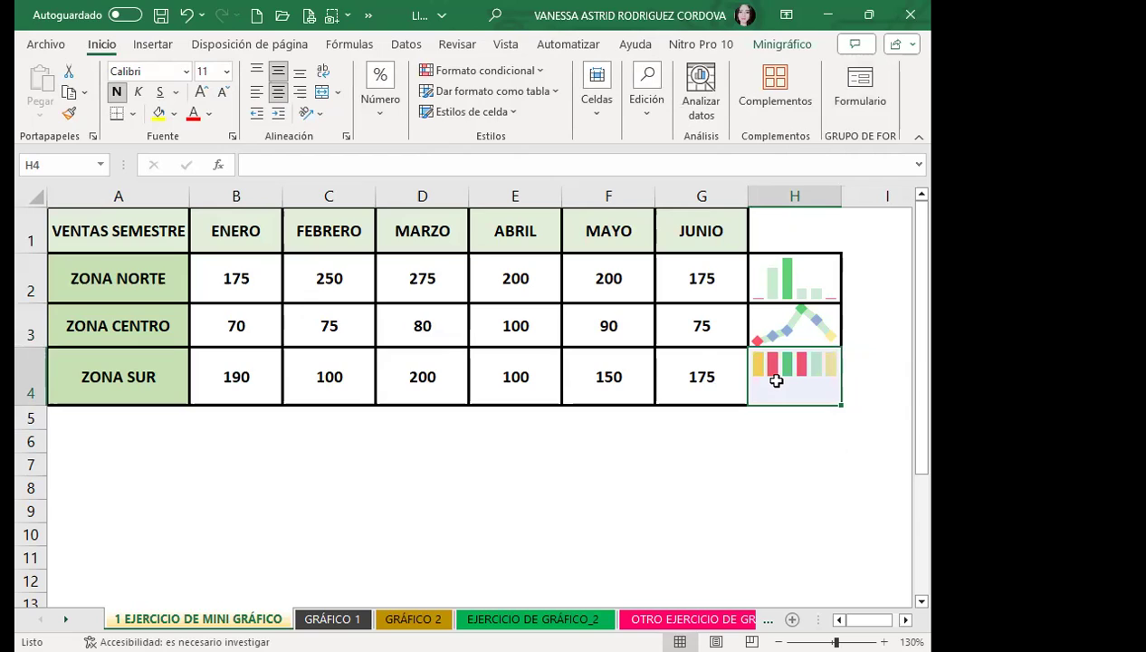
Step: Inspect the zone sales cells and the ZONA NORTE sparkline in H2
{"action": "left_click", "coordinate": [410, 532]}
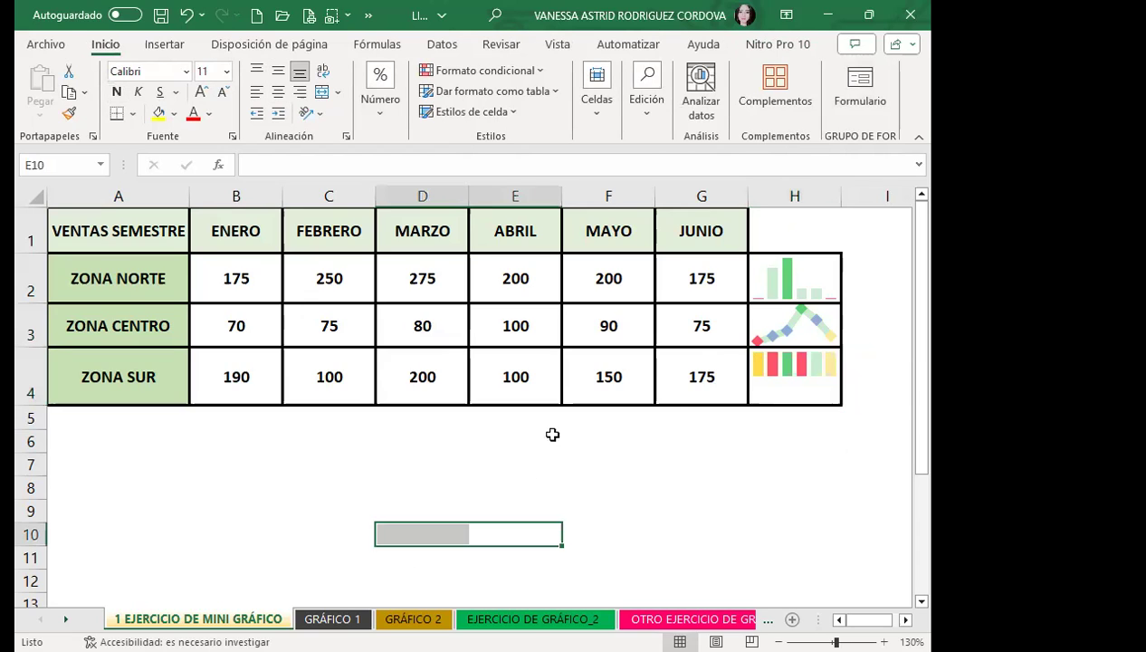
{"action": "left_click", "coordinate": [399, 455]}
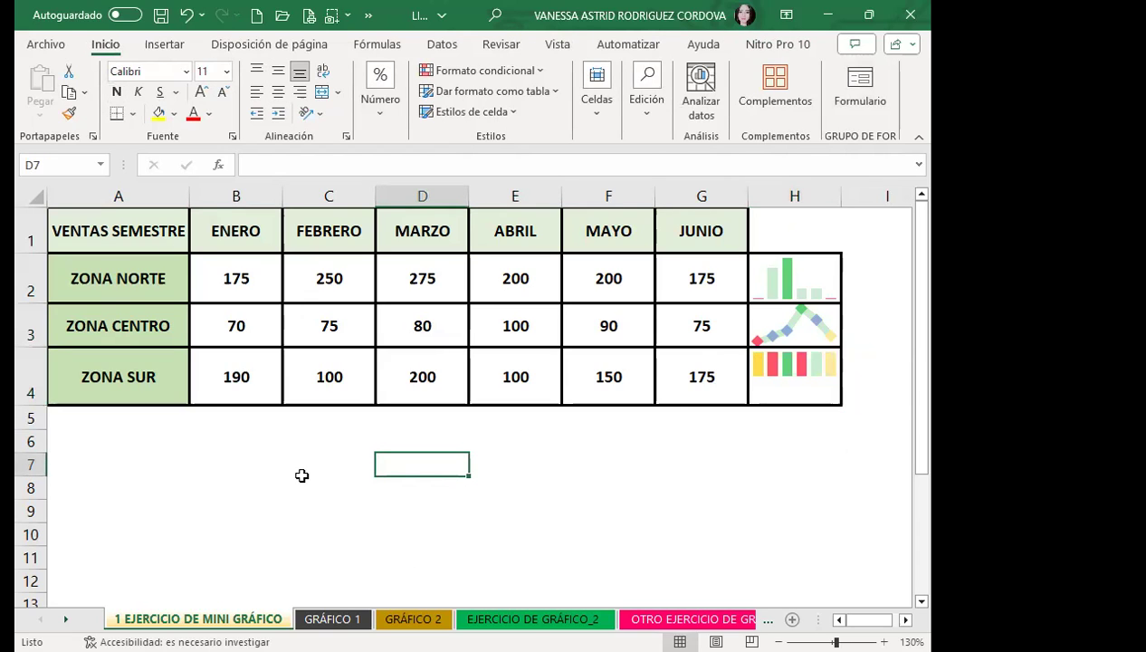
{"action": "left_click_drag", "start_coordinate": [272, 464], "coordinate": [272, 215]}
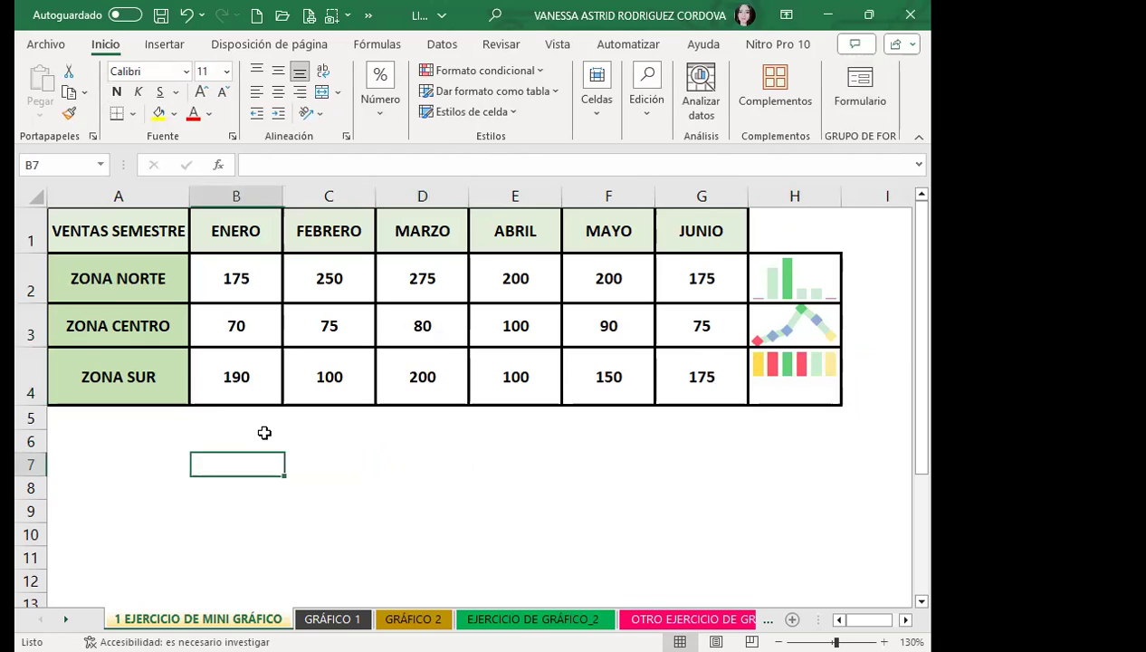
{"action": "left_click", "coordinate": [538, 443]}
{"action": "left_click", "coordinate": [784, 294]}
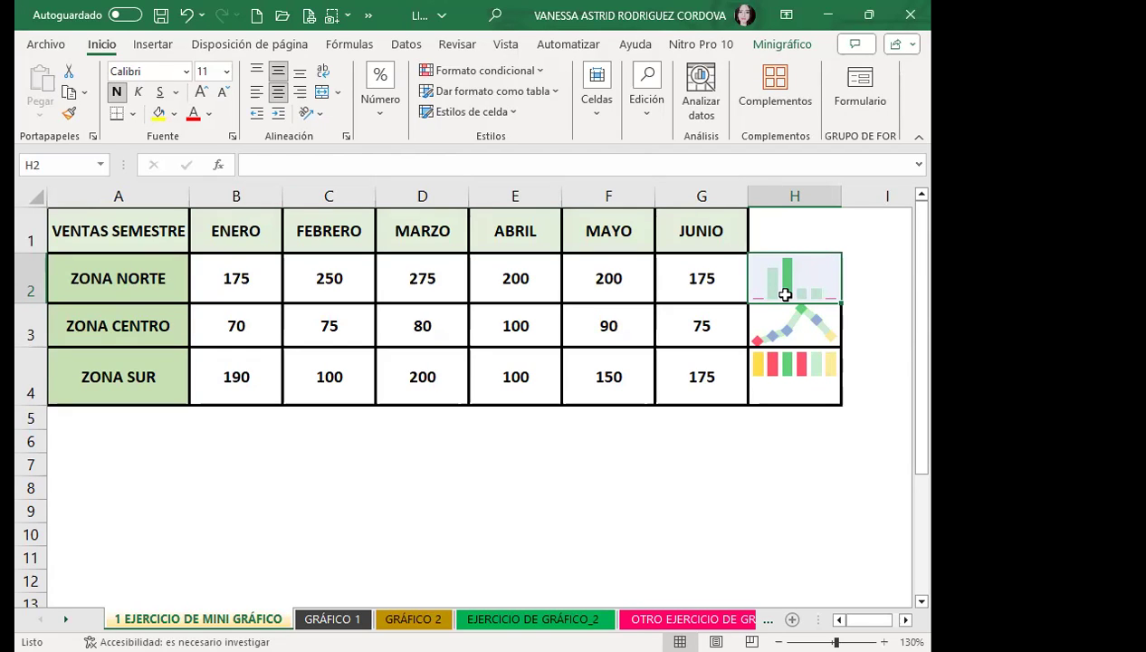
{"action": "left_click", "coordinate": [475, 484]}
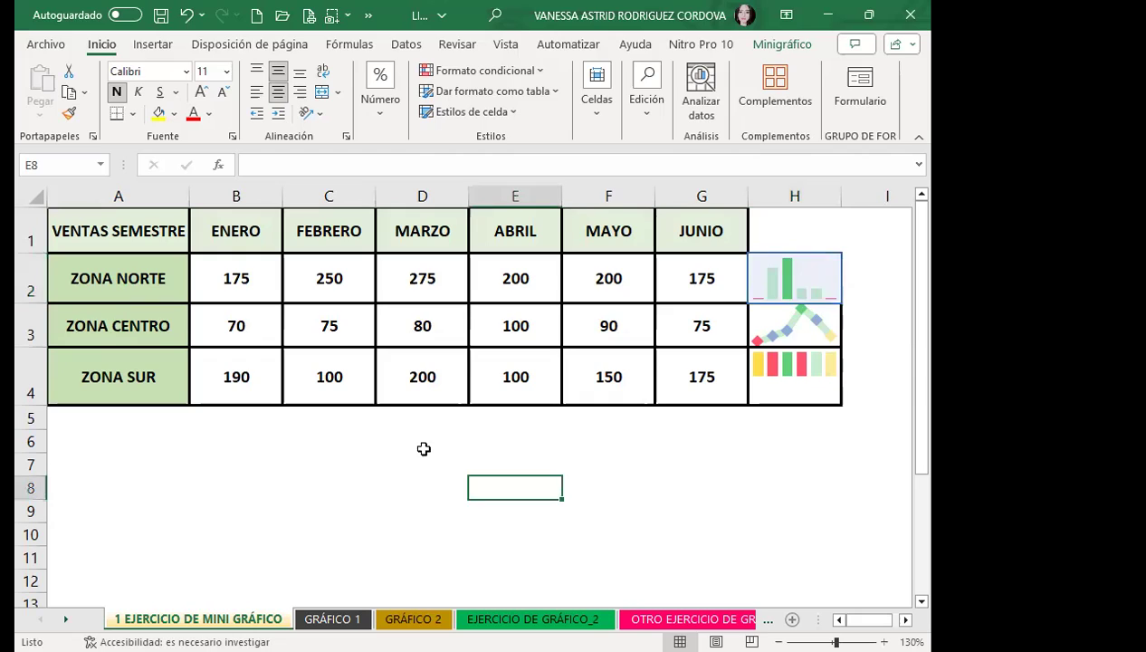
{"action": "left_click", "coordinate": [413, 389]}
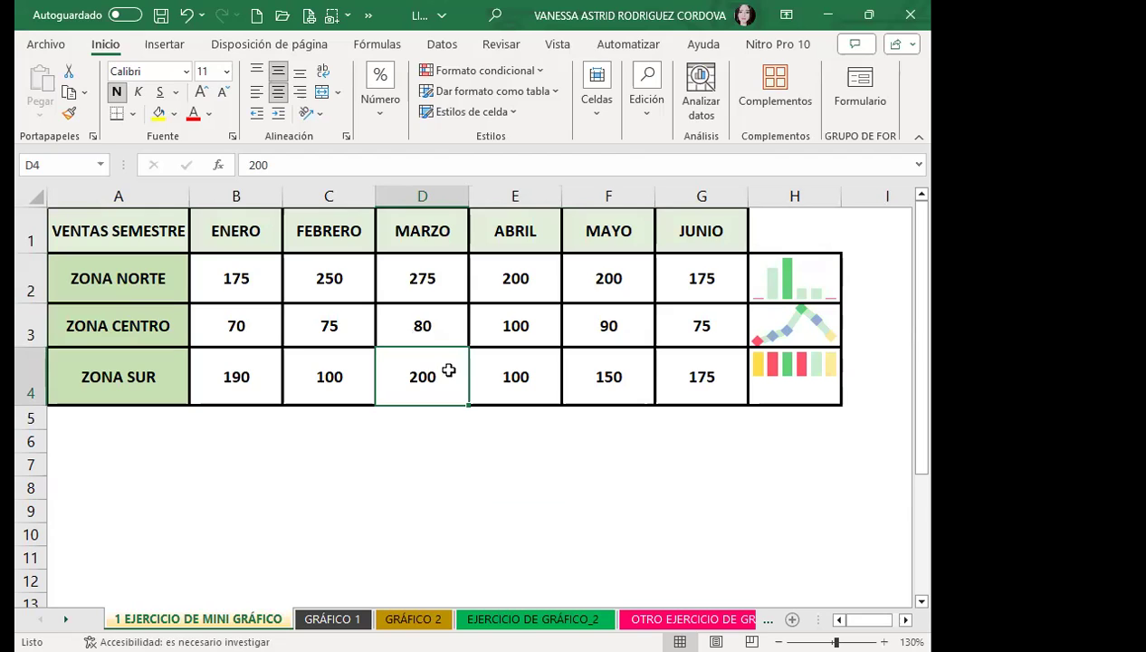
{"action": "left_click", "coordinate": [511, 489]}
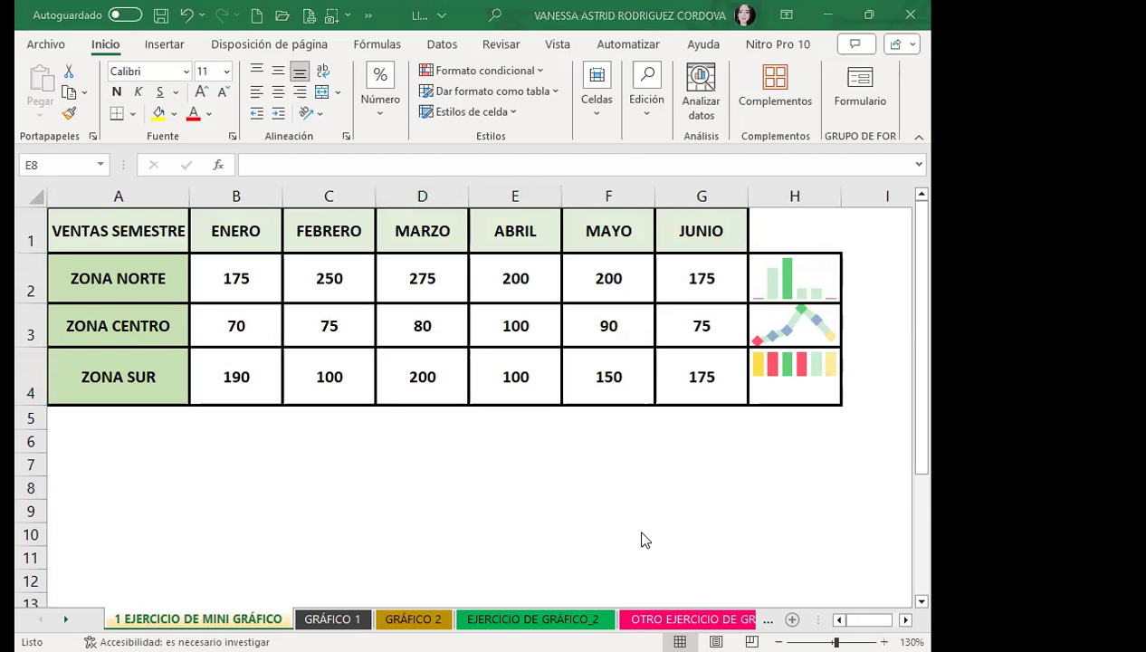
Step: Go to the GRÁFICO 1 sheet and nudge the MODA column chart slightly right
{"action": "left_click", "coordinate": [324, 621]}
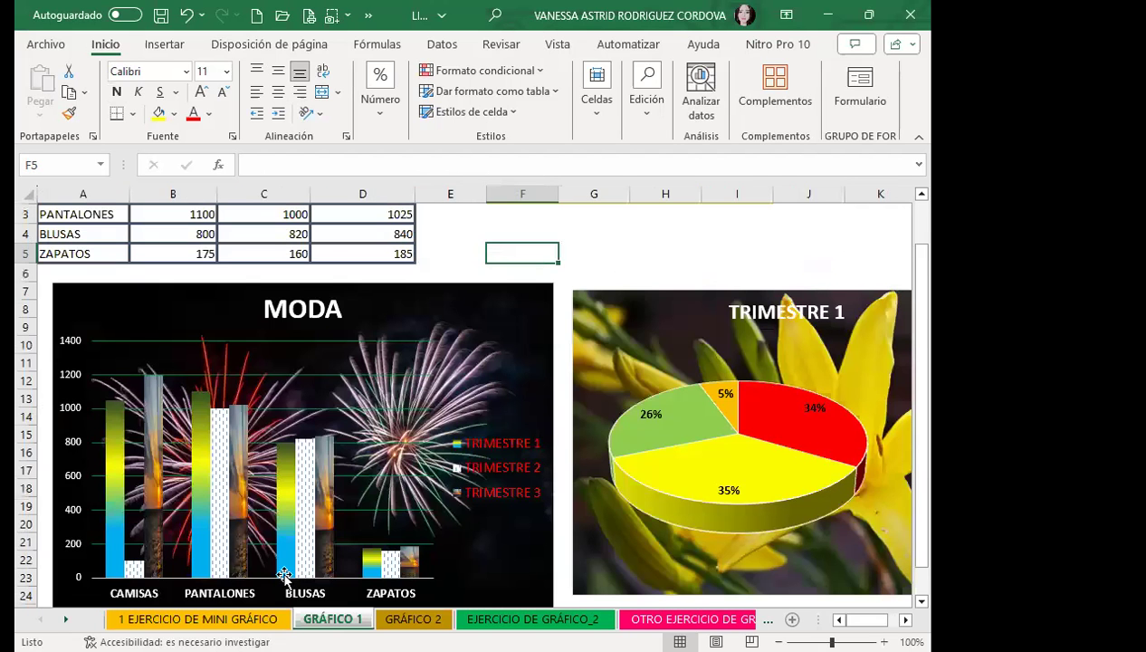
{"action": "scroll", "coordinate": [389, 389], "scroll_direction": "up", "scroll_amount": 1}
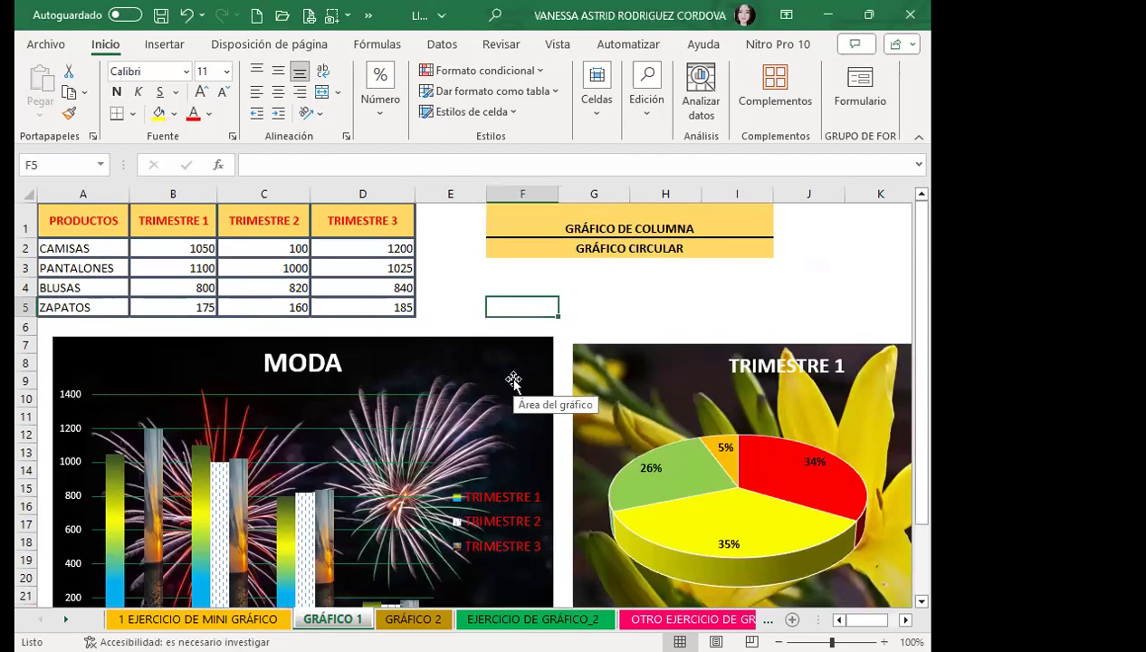
{"action": "scroll", "coordinate": [513, 380], "scroll_direction": "down", "scroll_amount": 2}
{"action": "left_click", "coordinate": [482, 500]}
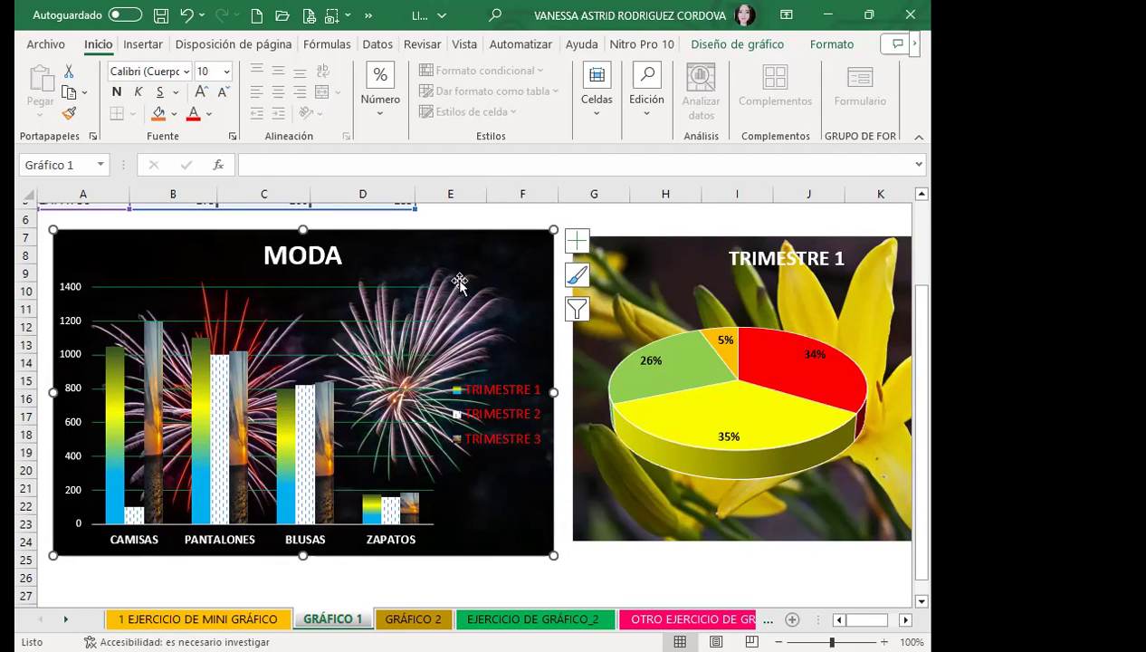
{"action": "left_click_drag", "start_coordinate": [506, 271], "coordinate": [509, 271]}
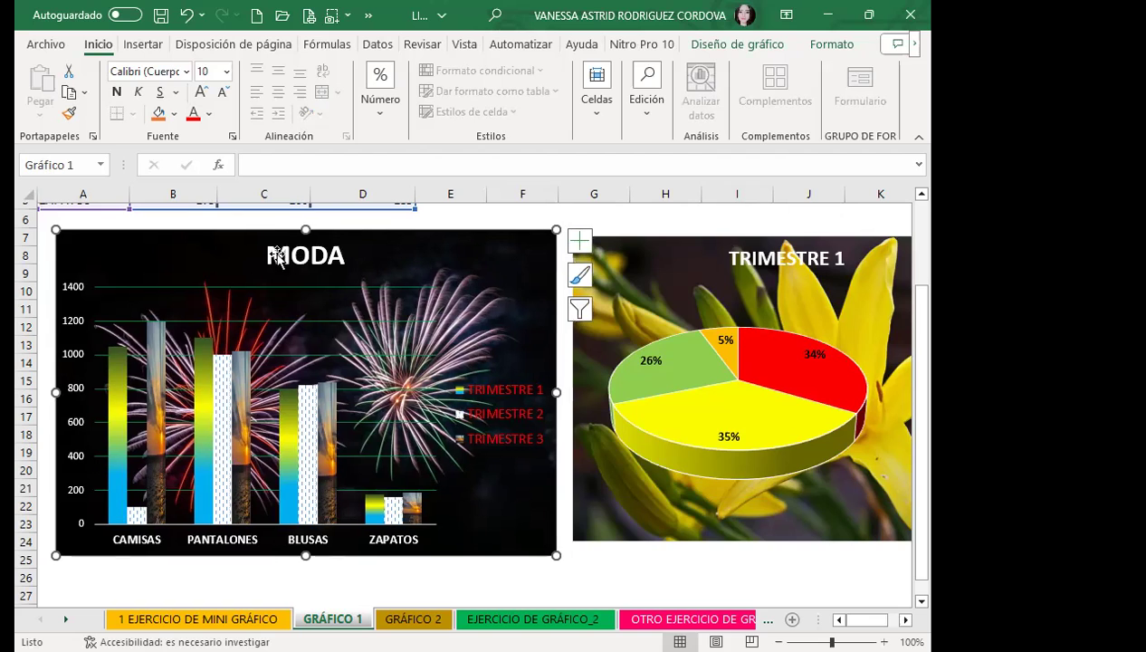
Step: Select the TRIMESTRE 1 pie chart on the GRÁFICO 1 sheet
{"action": "scroll", "coordinate": [462, 499], "scroll_direction": "down", "scroll_amount": 1}
{"action": "scroll", "coordinate": [466, 497], "scroll_direction": "down", "scroll_amount": 2}
{"action": "scroll", "coordinate": [468, 497], "scroll_direction": "up", "scroll_amount": 2}
{"action": "scroll", "coordinate": [468, 497], "scroll_direction": "up", "scroll_amount": 3}
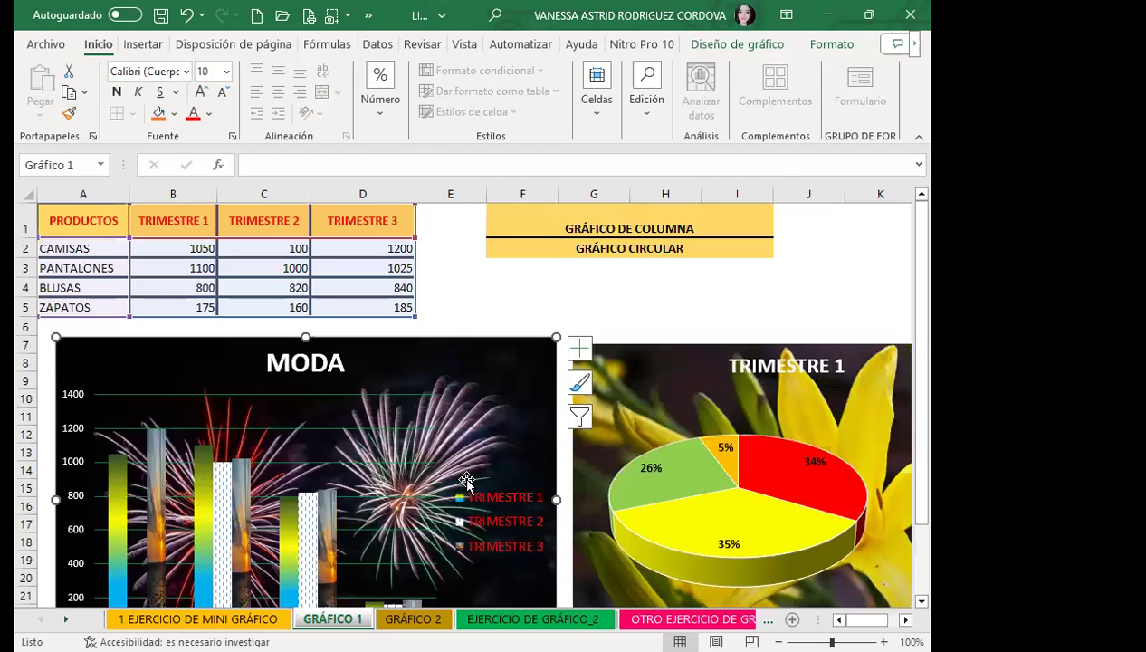
{"action": "left_click", "coordinate": [699, 365]}
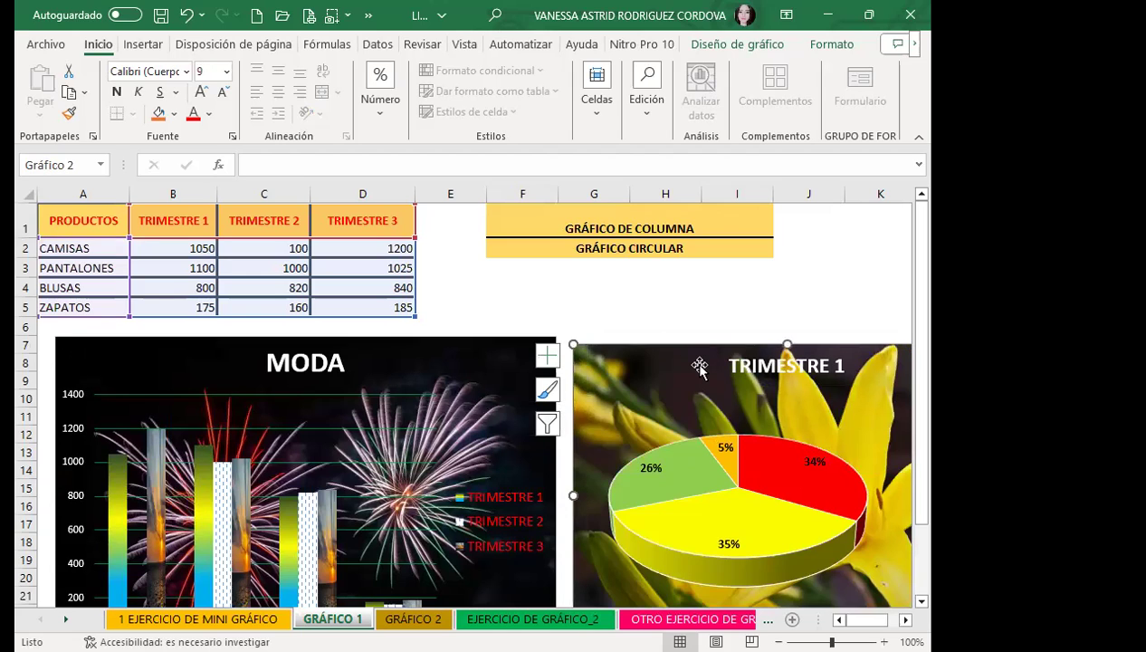
{"action": "scroll", "coordinate": [563, 504], "scroll_direction": "down", "scroll_amount": 1}
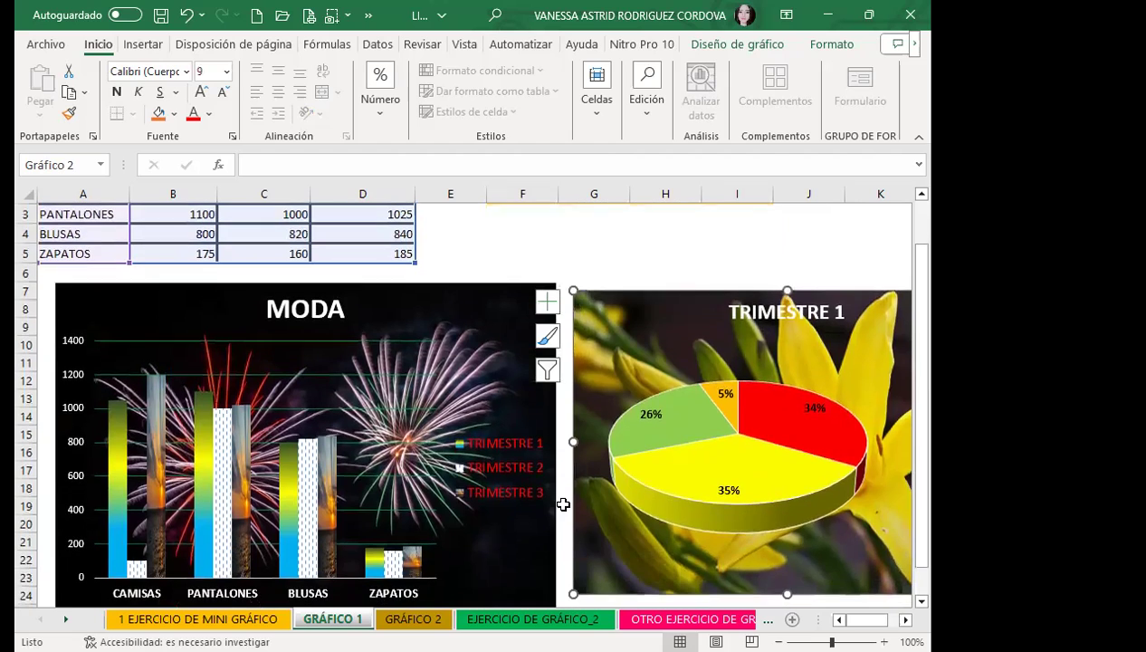
{"action": "scroll", "coordinate": [573, 561], "scroll_direction": "down", "scroll_amount": 2}
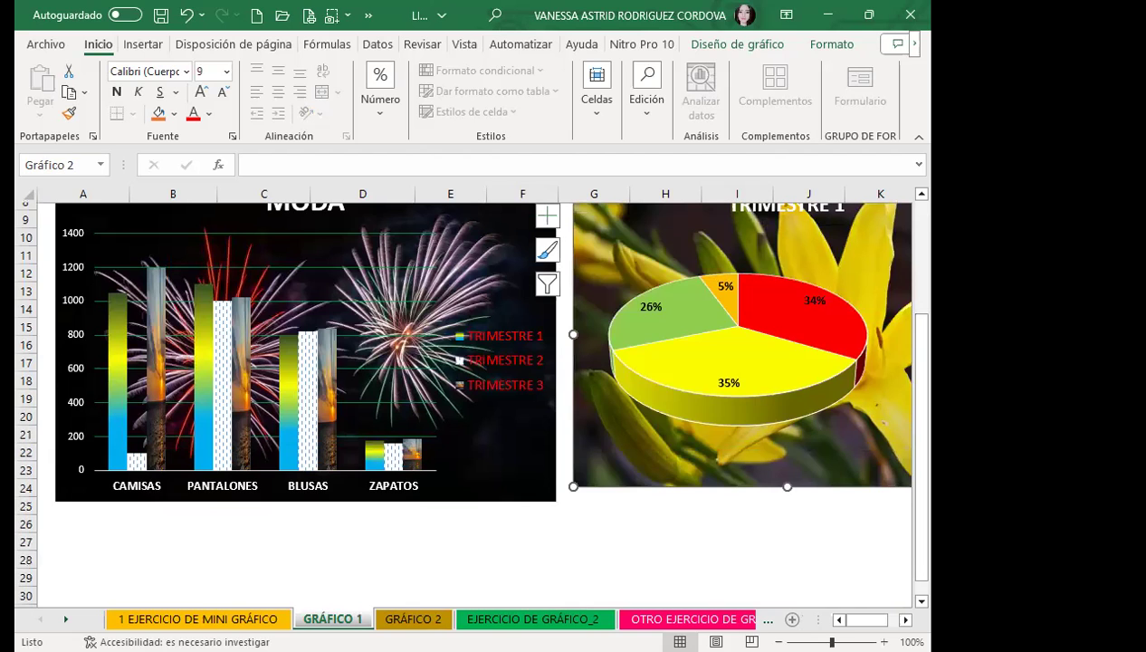
Step: Add a new sheet beside GRÁFICO 1 and rename it MOVER
{"action": "left_click", "coordinate": [792, 619]}
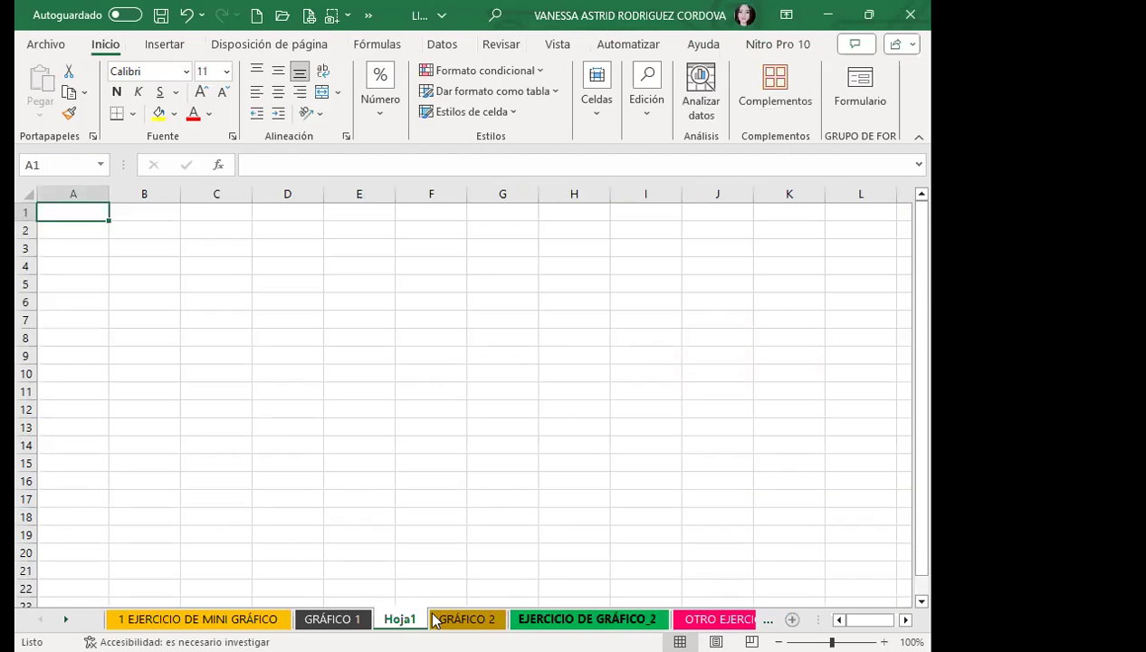
{"action": "left_click", "coordinate": [332, 619]}
{"action": "left_click_drag", "start_coordinate": [399, 619], "coordinate": [299, 619]}
{"action": "double_click", "coordinate": [320, 618]}
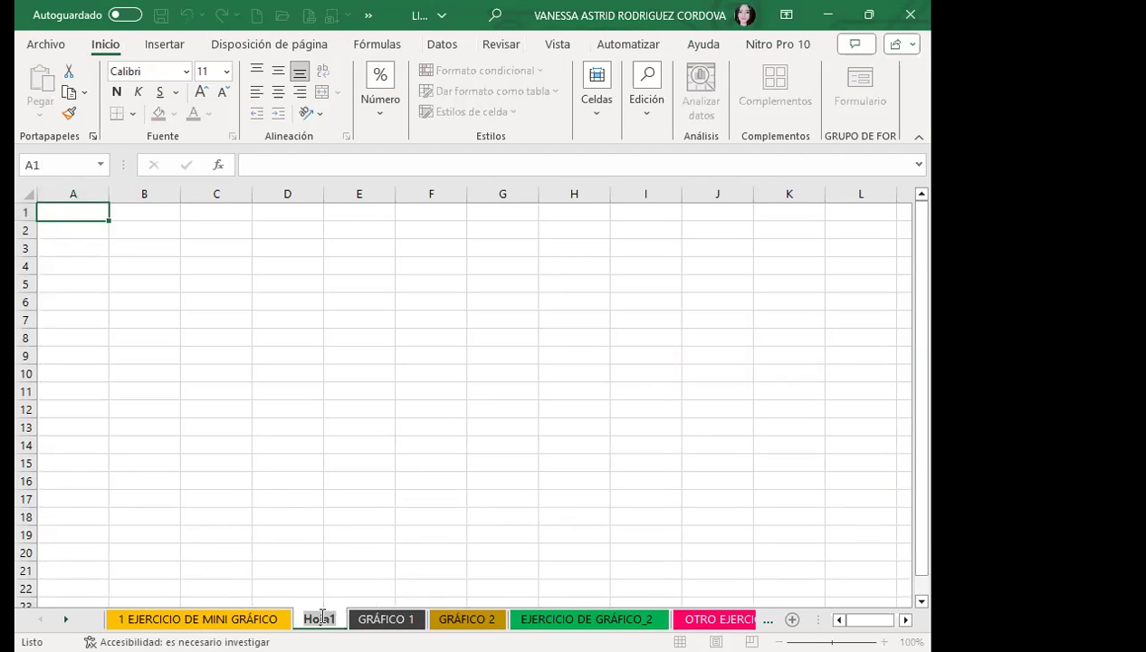
{"action": "type", "text": "MOVER"}
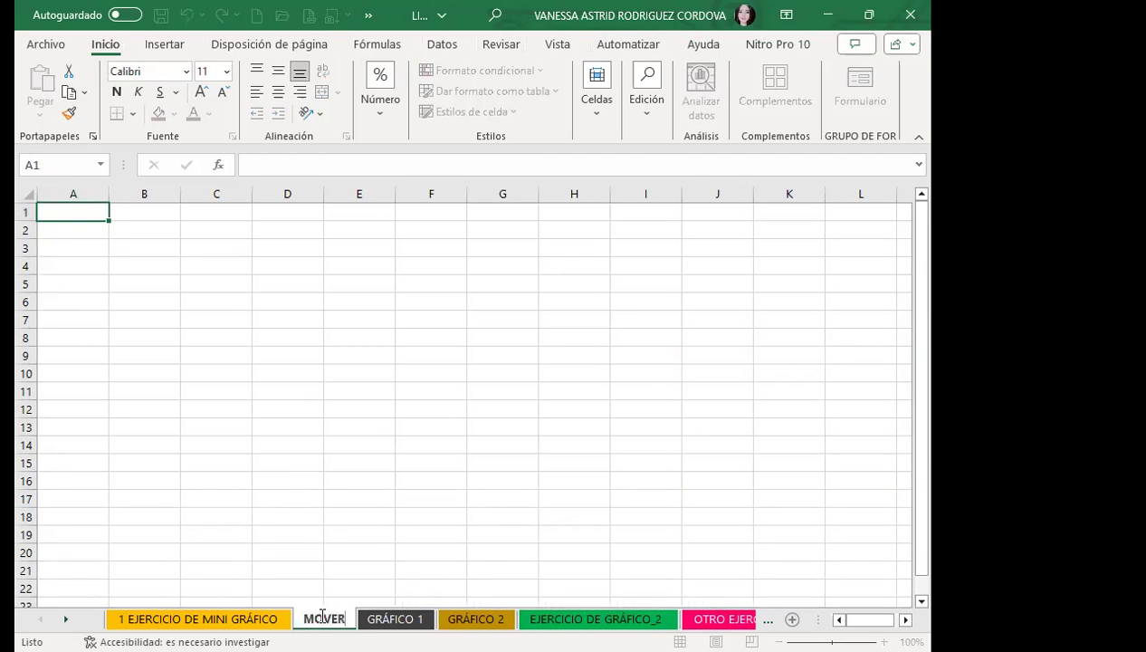
{"action": "key", "text": "Return"}
Step: Colour the MOVER tab yellow and place GRÁFICO 1 ahead of it
{"action": "right_click", "coordinate": [321, 618]}
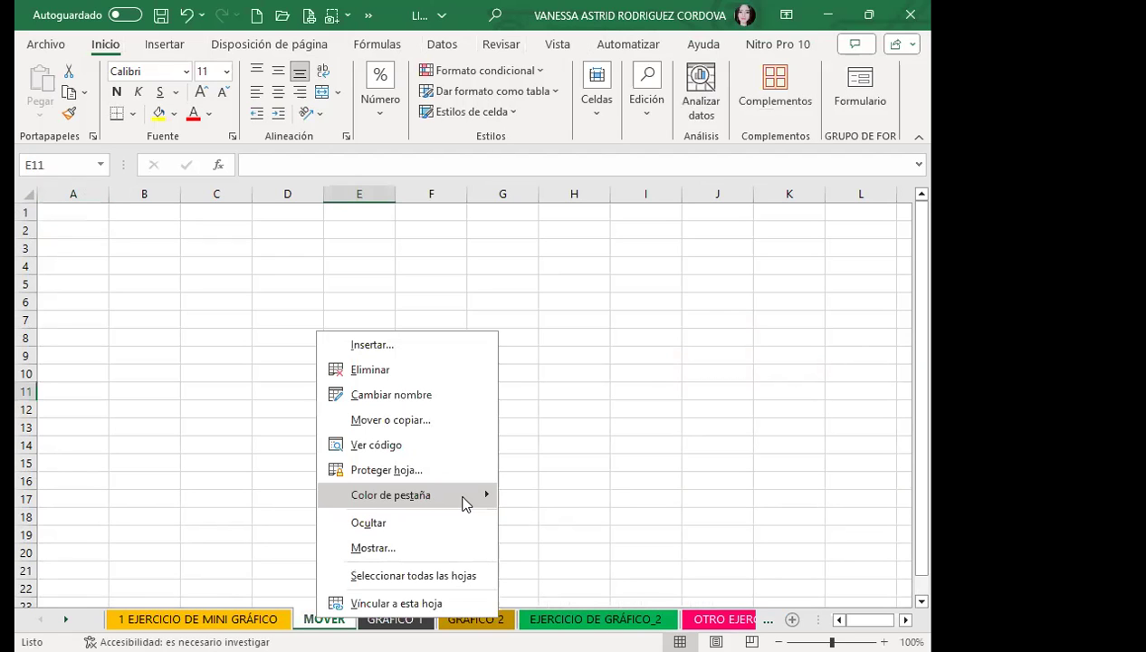
{"action": "mouse_move", "coordinate": [465, 503]}
{"action": "left_click", "coordinate": [228, 618]}
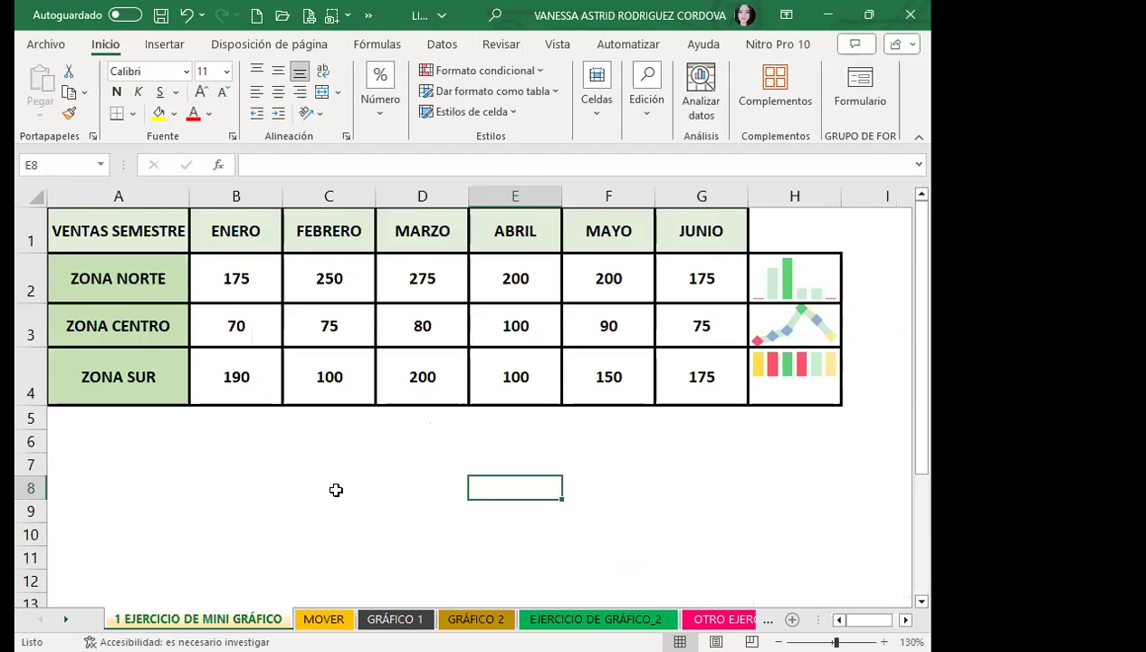
{"action": "left_click", "coordinate": [326, 618]}
{"action": "key", "text": "ctrl+Page_Down"}
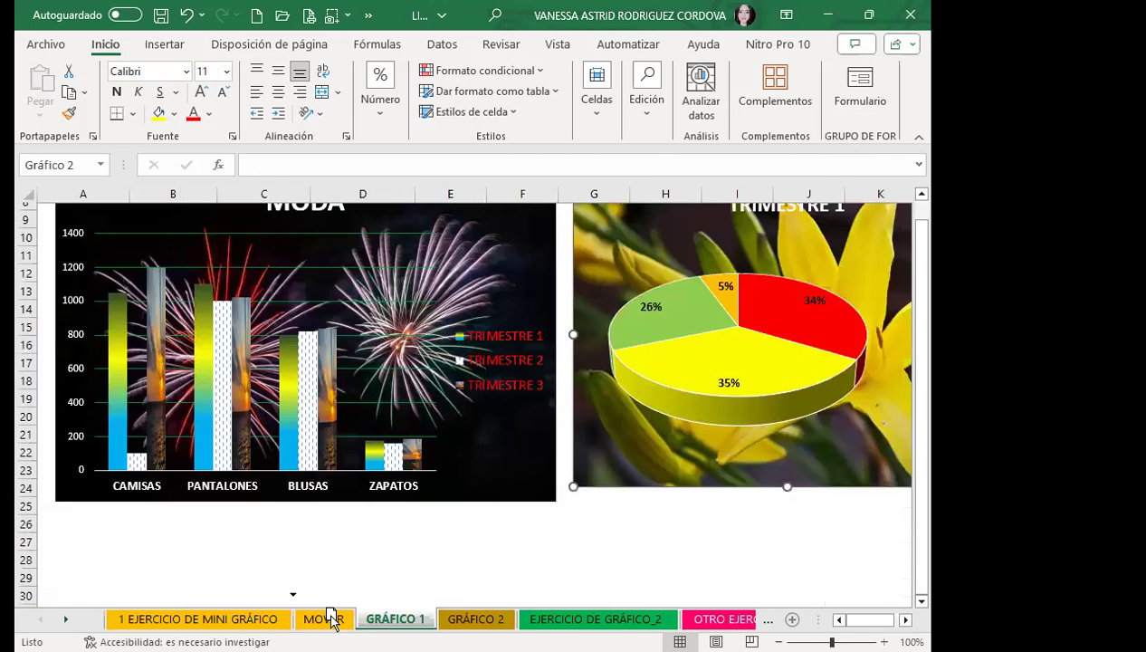
{"action": "left_click_drag", "start_coordinate": [330, 618], "coordinate": [328, 619]}
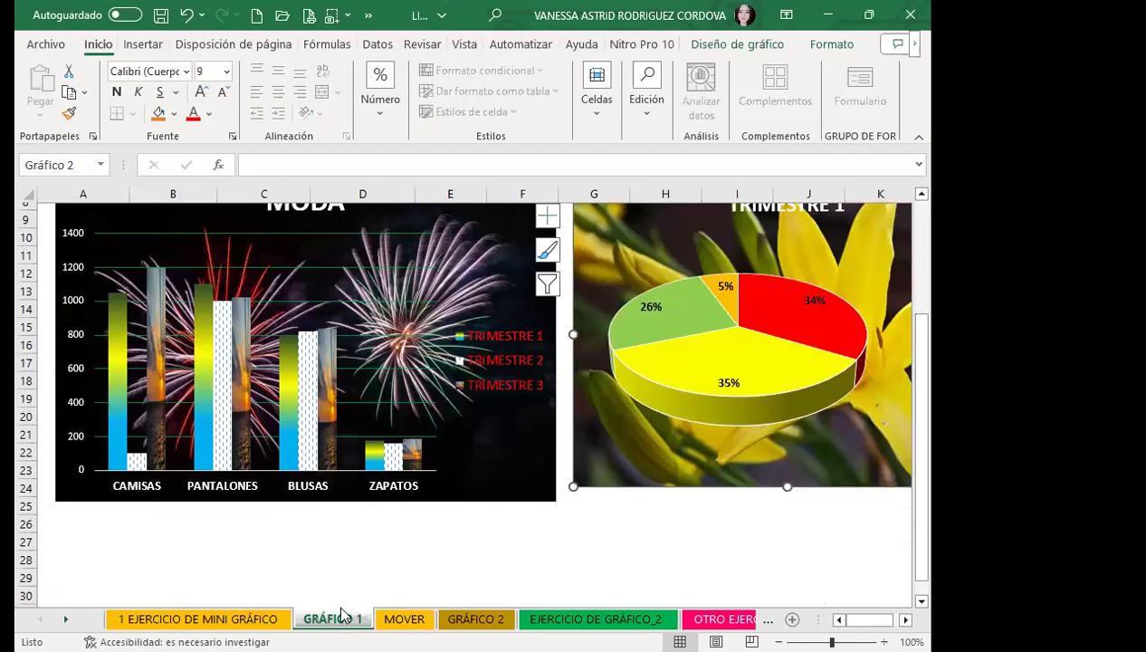
{"action": "scroll", "coordinate": [633, 424], "scroll_direction": "up", "scroll_amount": 2}
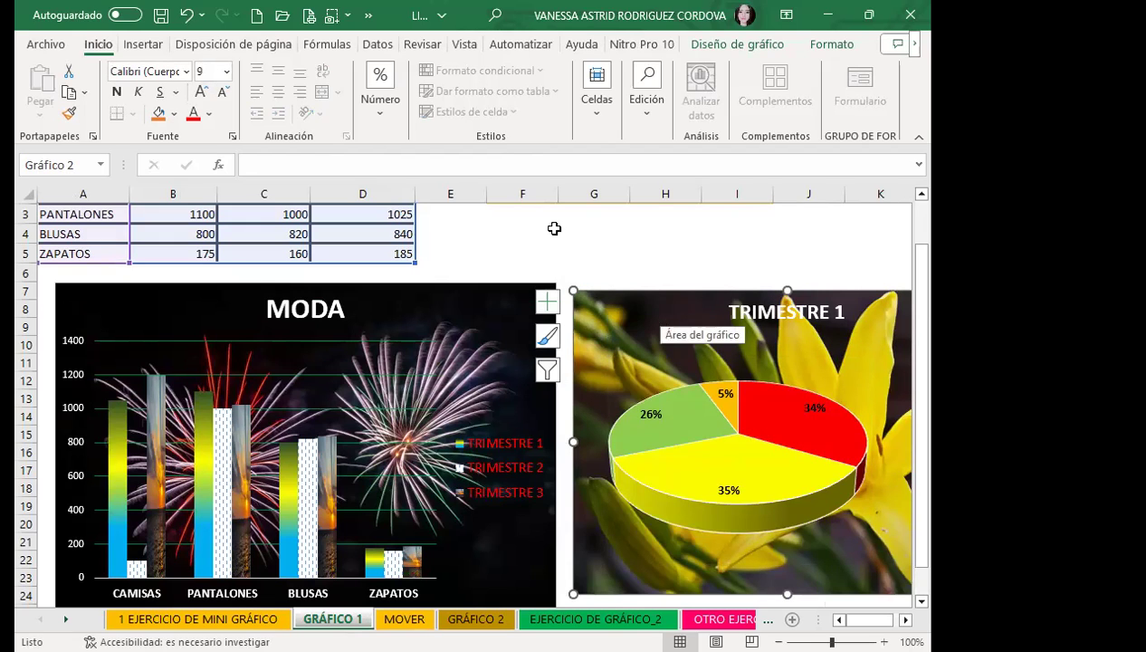
Step: In Mover gráfico for the TRIMESTRE 1 pie chart, choose Objeto en: MOVER
{"action": "left_click", "coordinate": [747, 44]}
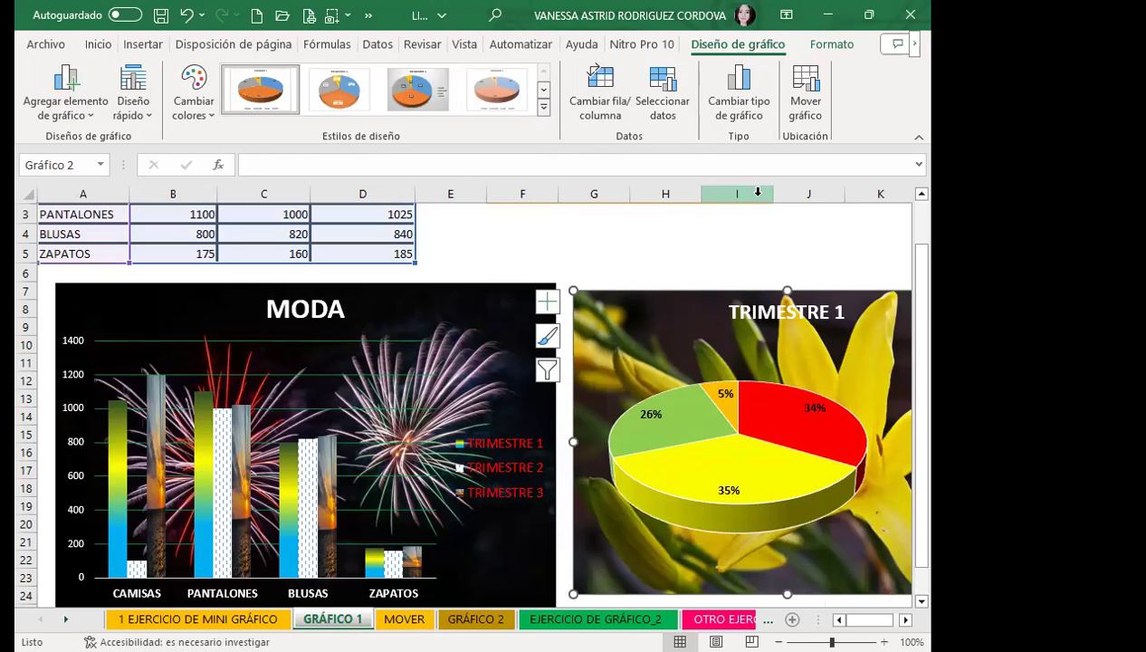
{"action": "left_click", "coordinate": [808, 81]}
{"action": "left_click_drag", "start_coordinate": [579, 371], "coordinate": [557, 238]}
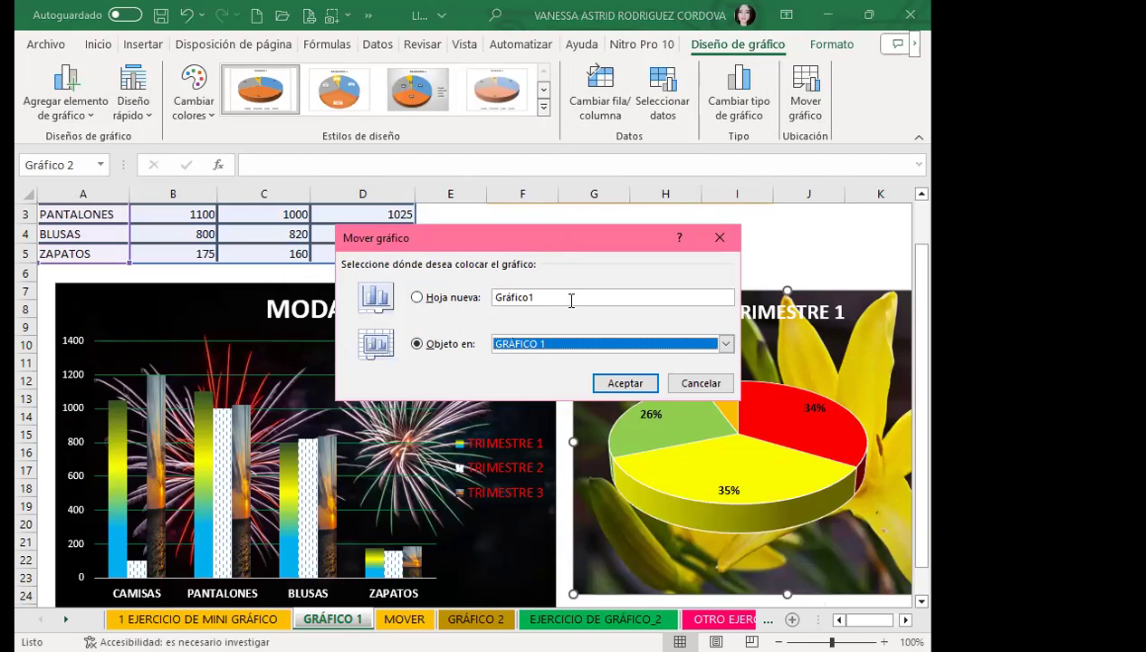
{"action": "left_click", "coordinate": [567, 297]}
{"action": "left_click", "coordinate": [570, 345]}
{"action": "scroll", "coordinate": [561, 398], "scroll_direction": "down", "scroll_amount": 1}
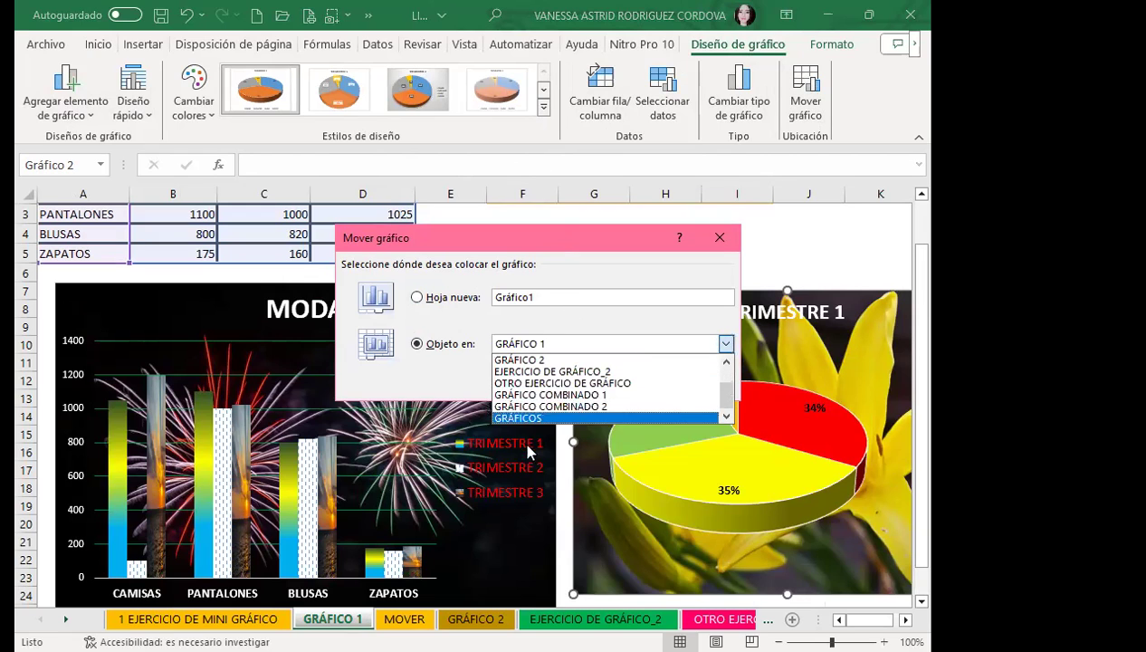
{"action": "scroll", "coordinate": [508, 403], "scroll_direction": "up", "scroll_amount": 1}
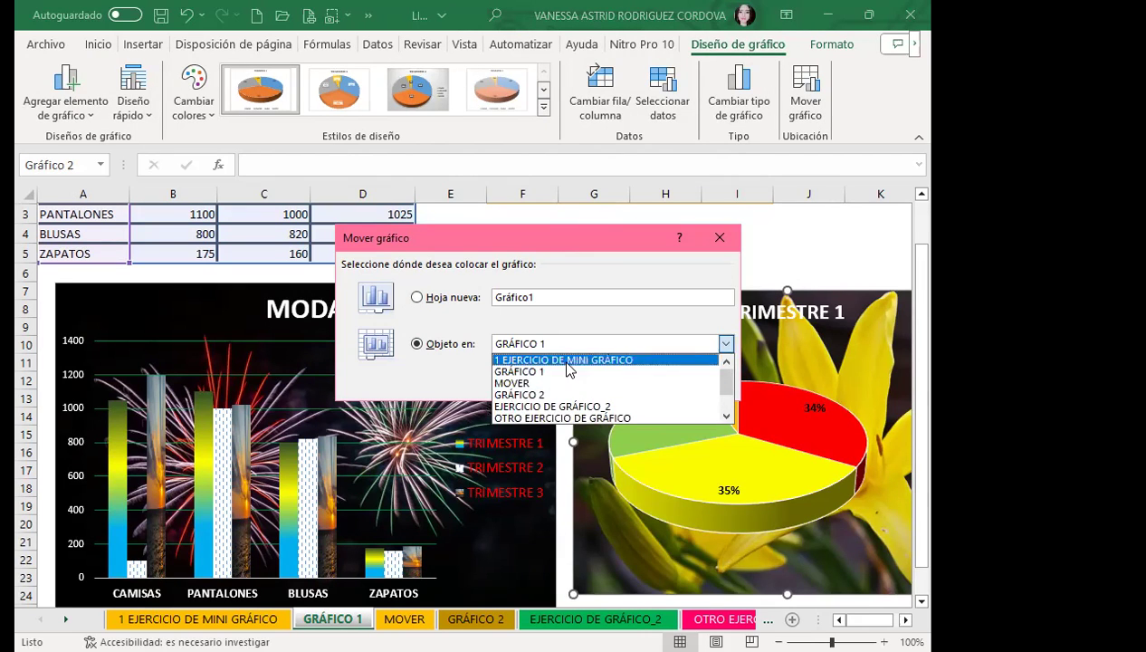
{"action": "left_click", "coordinate": [529, 382]}
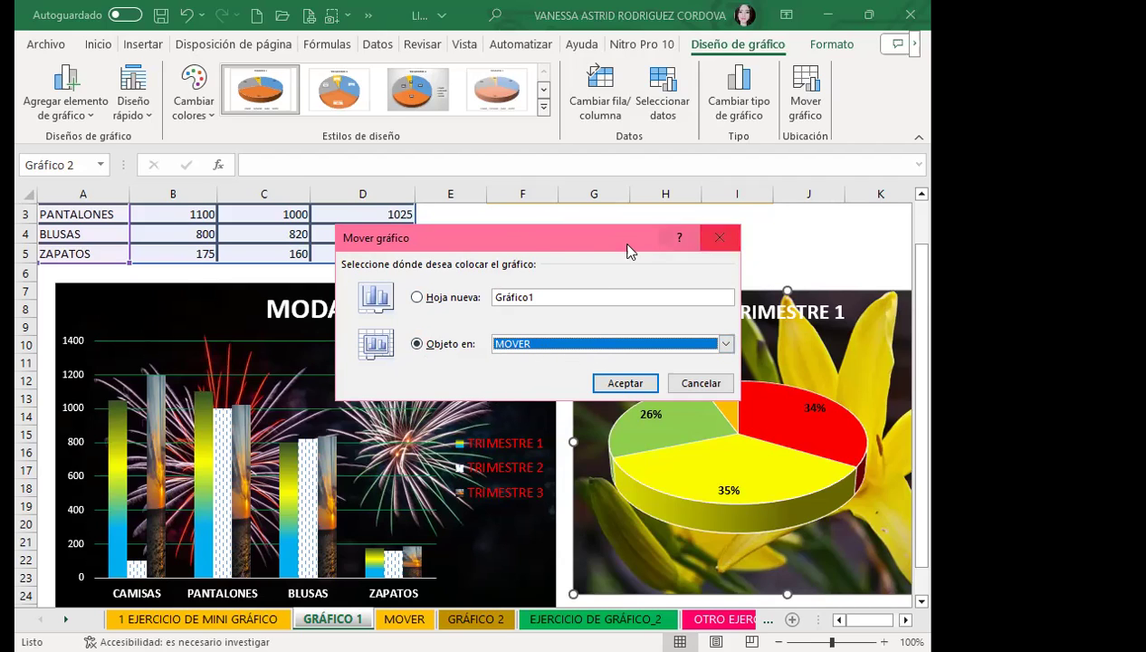
{"action": "left_click_drag", "start_coordinate": [589, 244], "coordinate": [349, 229]}
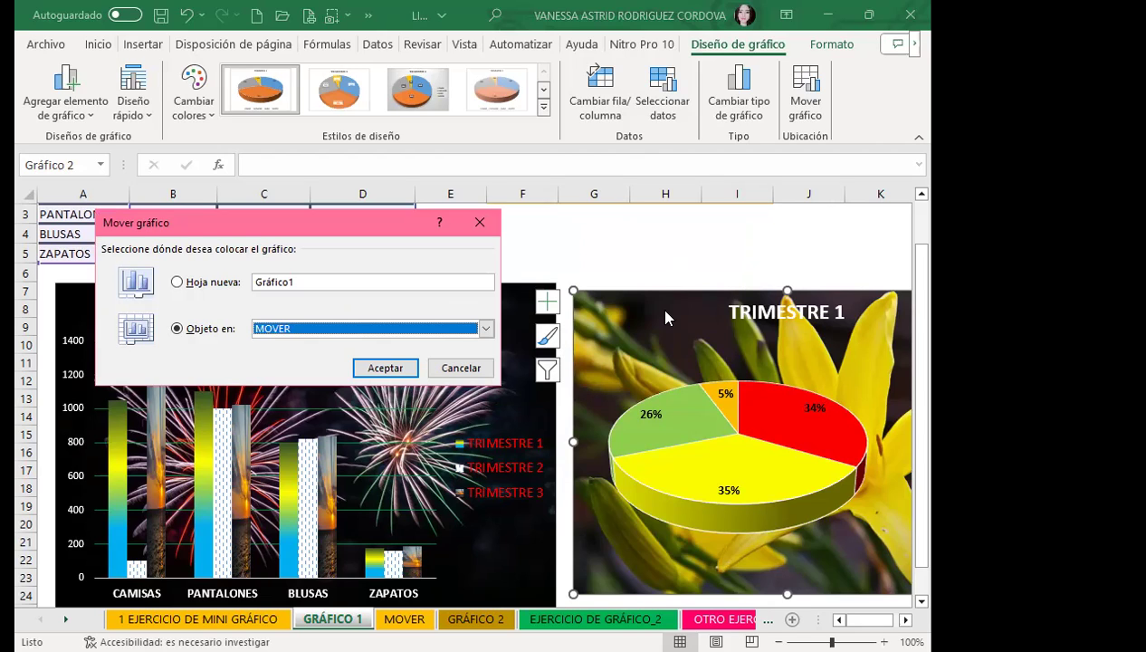
Step: Confirm moving the TRIMESTRE 1 pie chart onto the MOVER sheet
{"action": "left_click", "coordinate": [372, 367]}
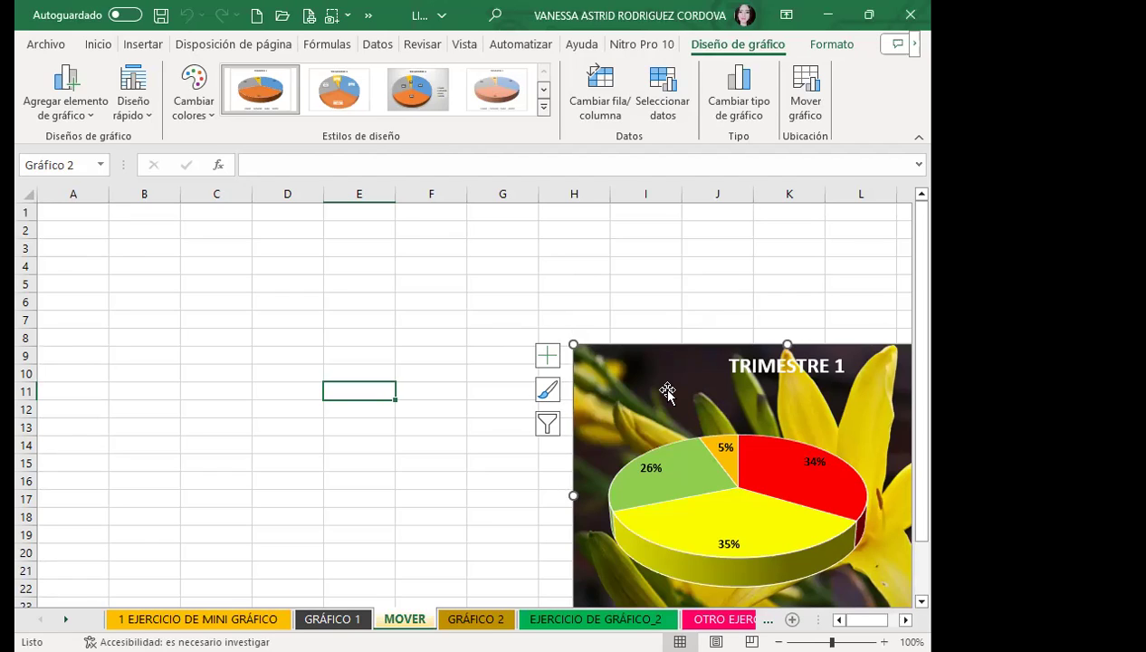
{"action": "scroll", "coordinate": [645, 385], "scroll_direction": "down", "scroll_amount": 13}
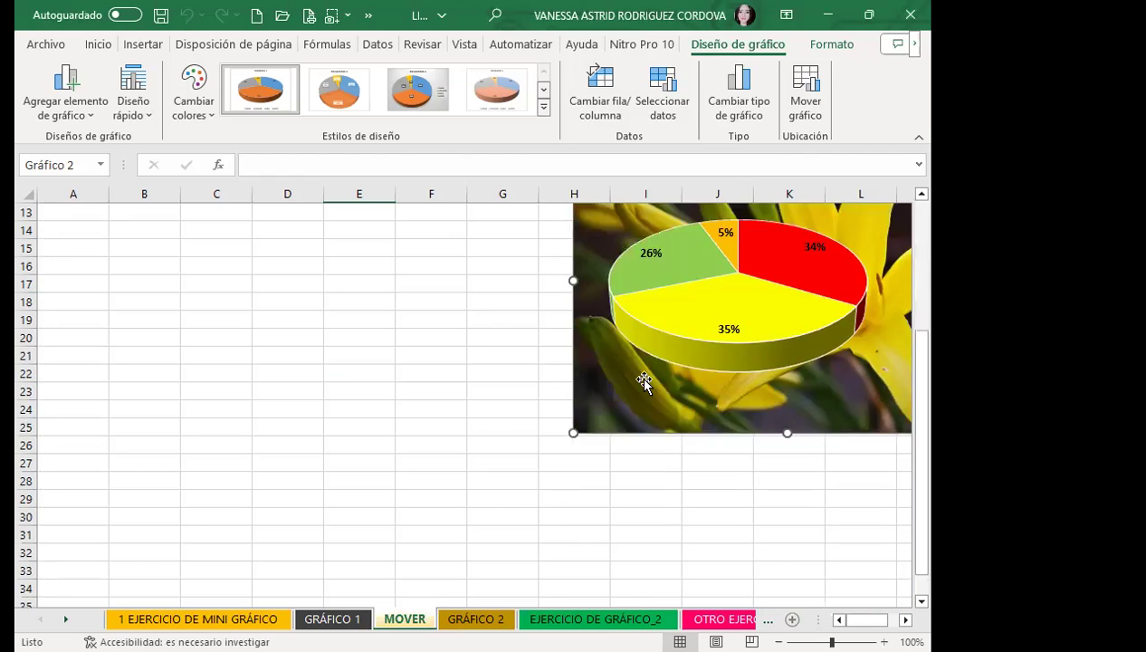
{"action": "left_click", "coordinate": [643, 394]}
{"action": "scroll", "coordinate": [659, 332], "scroll_direction": "up", "scroll_amount": 6}
{"action": "scroll", "coordinate": [664, 335], "scroll_direction": "up", "scroll_amount": 7}
Step: Drag the TRIMESTRE 1 pie chart down to around row 20
{"action": "left_click", "coordinate": [678, 423]}
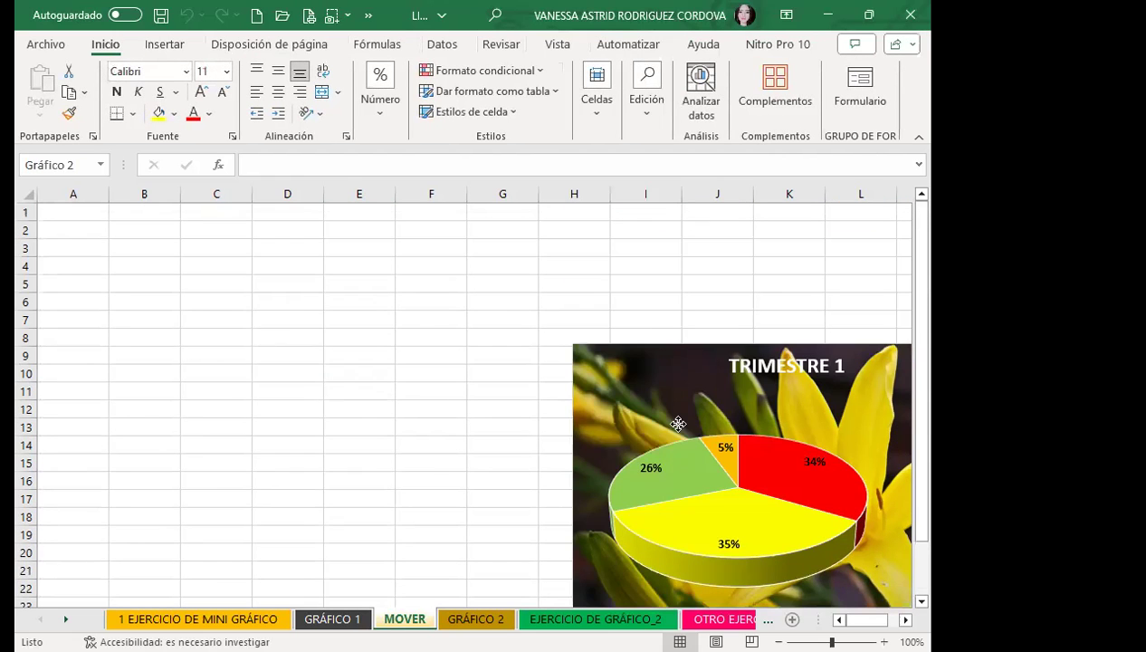
{"action": "left_click_drag", "start_coordinate": [678, 424], "coordinate": [666, 625]}
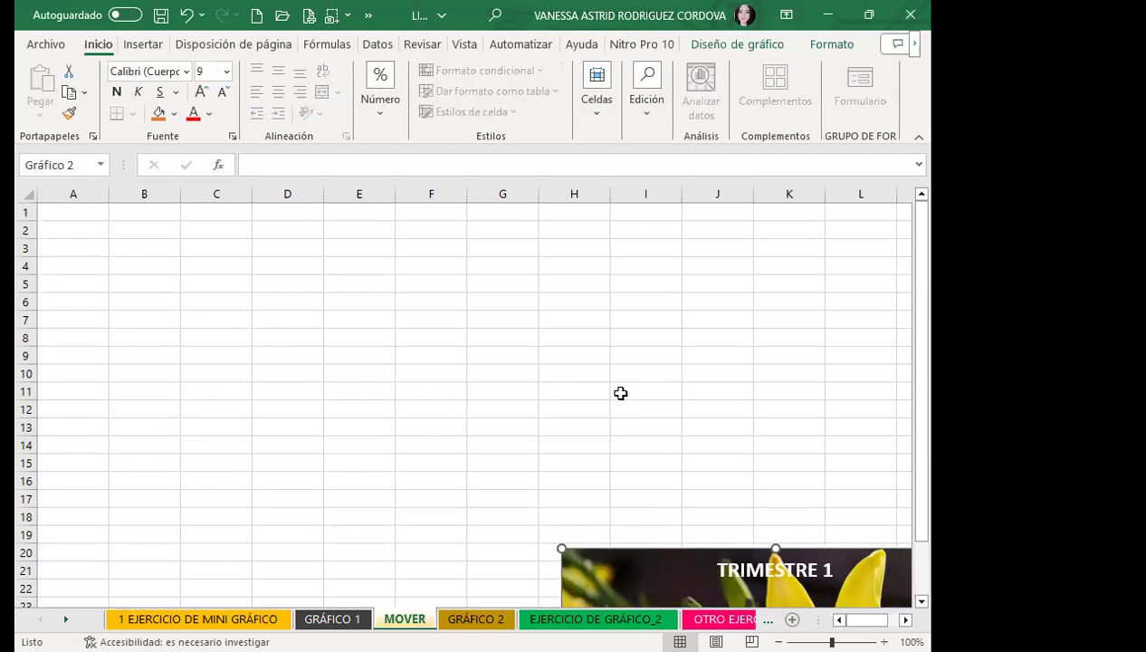
{"action": "left_click", "coordinate": [336, 276]}
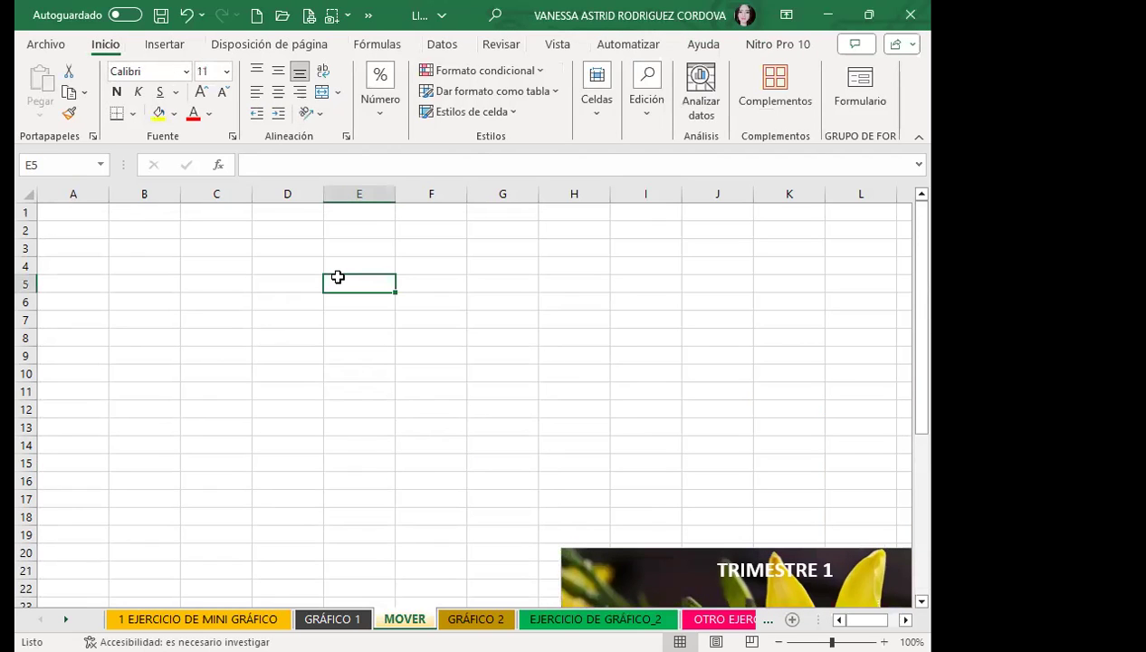
{"action": "scroll", "coordinate": [629, 363], "scroll_direction": "down", "scroll_amount": 4}
{"action": "left_click", "coordinate": [640, 423]}
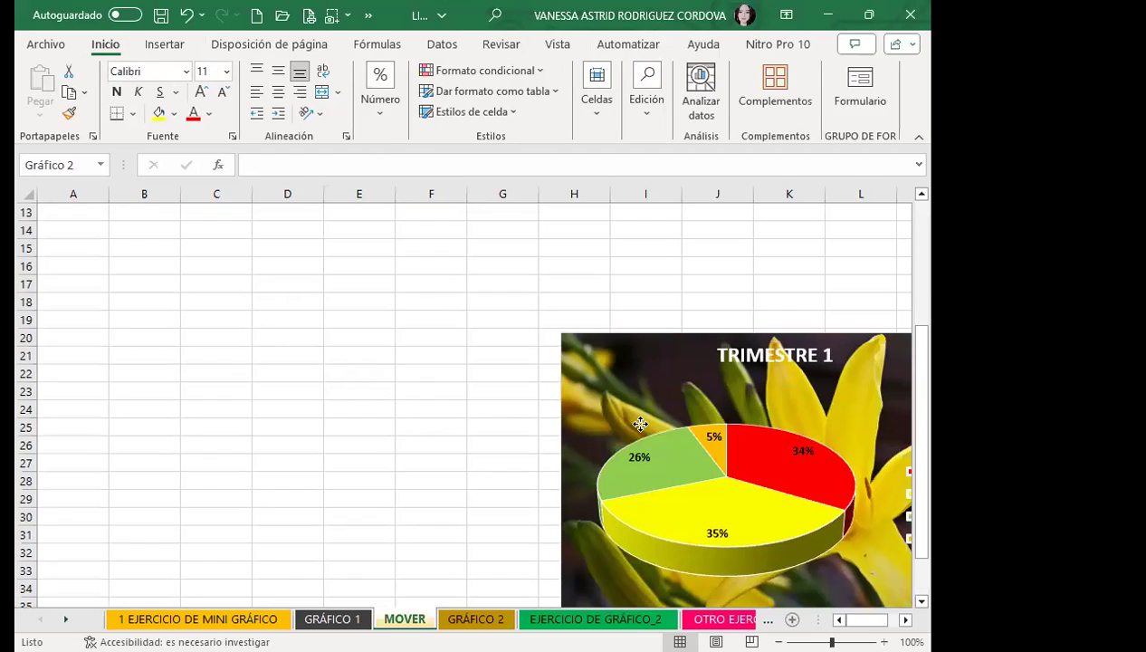
{"action": "scroll", "coordinate": [642, 455], "scroll_direction": "up", "scroll_amount": 4}
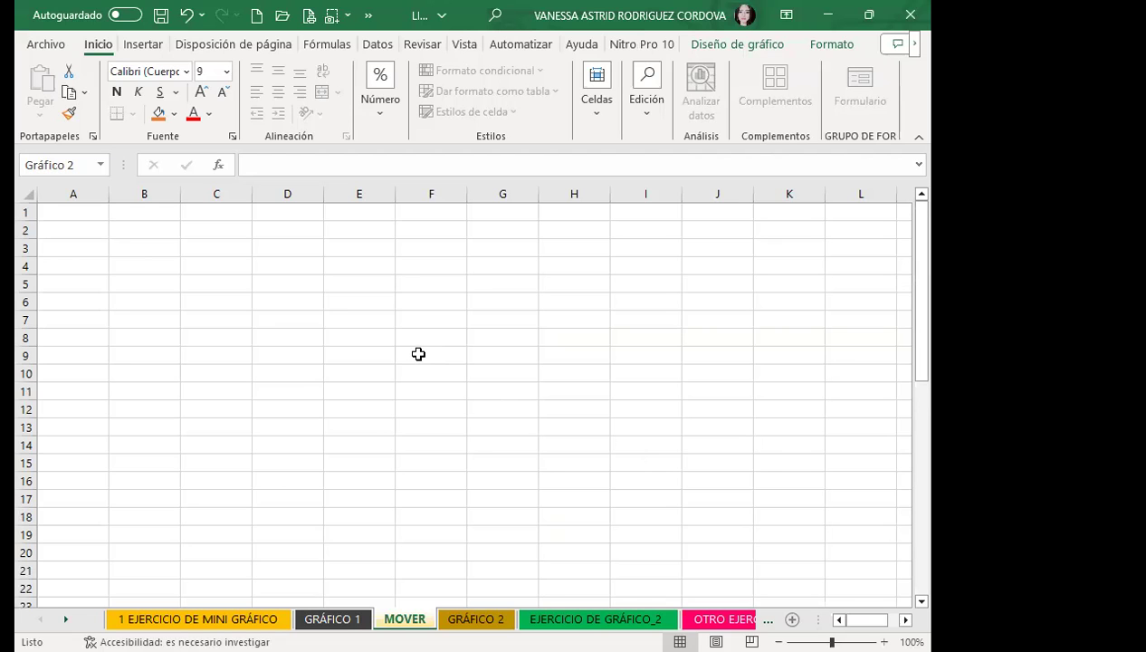
{"action": "scroll", "coordinate": [576, 357], "scroll_direction": "down", "scroll_amount": 3}
{"action": "scroll", "coordinate": [575, 358], "scroll_direction": "down", "scroll_amount": 4}
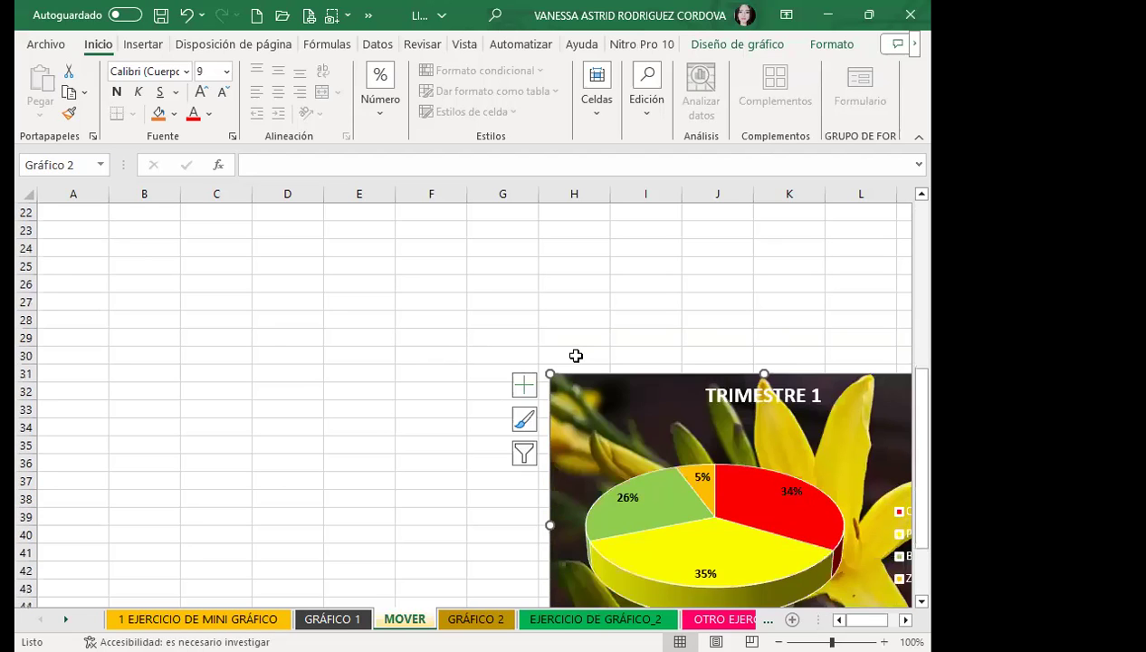
{"action": "scroll", "coordinate": [576, 362], "scroll_direction": "down", "scroll_amount": 3}
{"action": "scroll", "coordinate": [561, 399], "scroll_direction": "down", "scroll_amount": 3}
{"action": "scroll", "coordinate": [594, 422], "scroll_direction": "up", "scroll_amount": 4}
{"action": "scroll", "coordinate": [594, 419], "scroll_direction": "up", "scroll_amount": 2}
Step: Paste the GRÁFICO 1 label into cell I29 on the MOVER sheet
{"action": "key", "text": "ctrl+Page_Up"}
{"action": "scroll", "coordinate": [230, 258], "scroll_direction": "up", "scroll_amount": 1}
{"action": "left_click", "coordinate": [204, 248]}
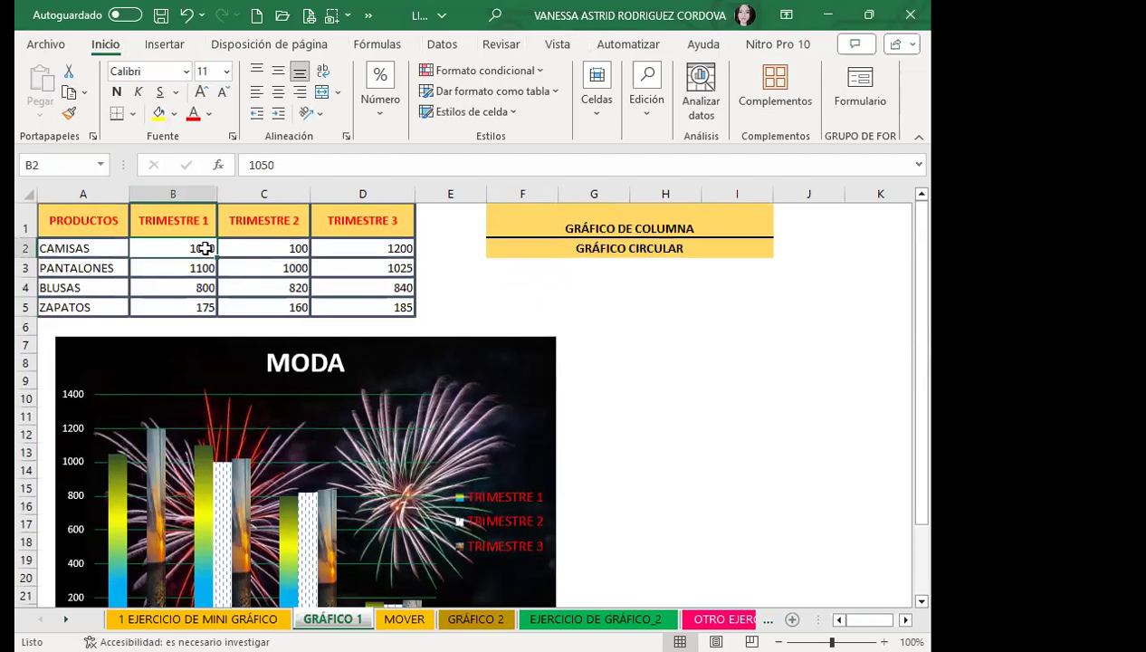
{"action": "key", "text": "ctrl+Page_Down"}
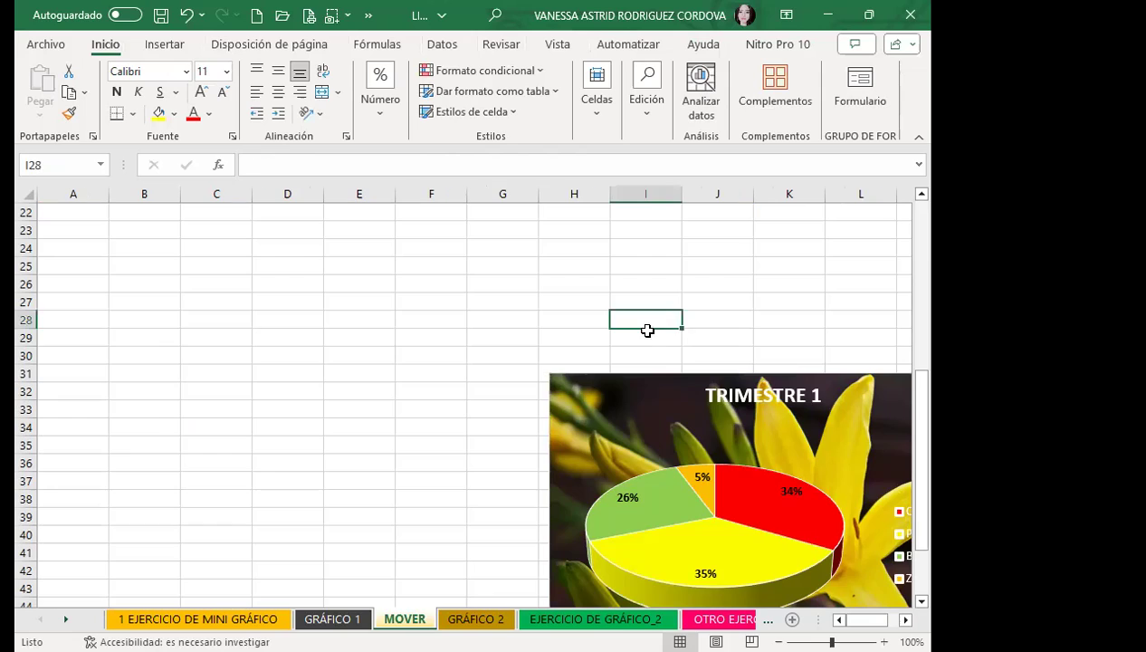
{"action": "left_click", "coordinate": [672, 338]}
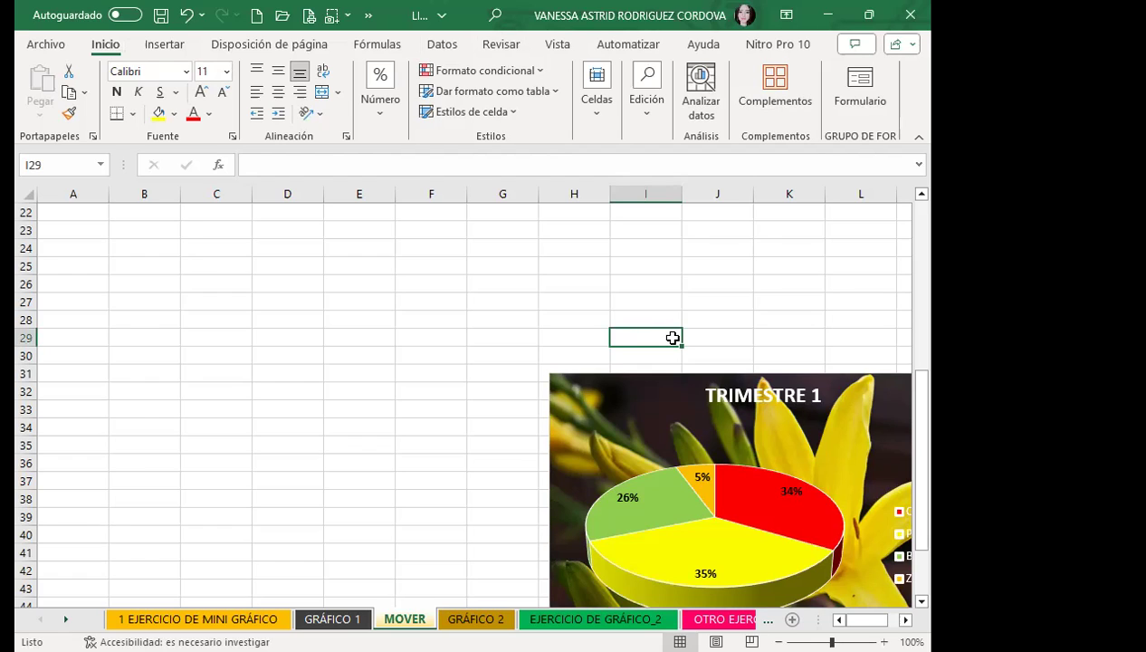
{"action": "left_click", "coordinate": [326, 619]}
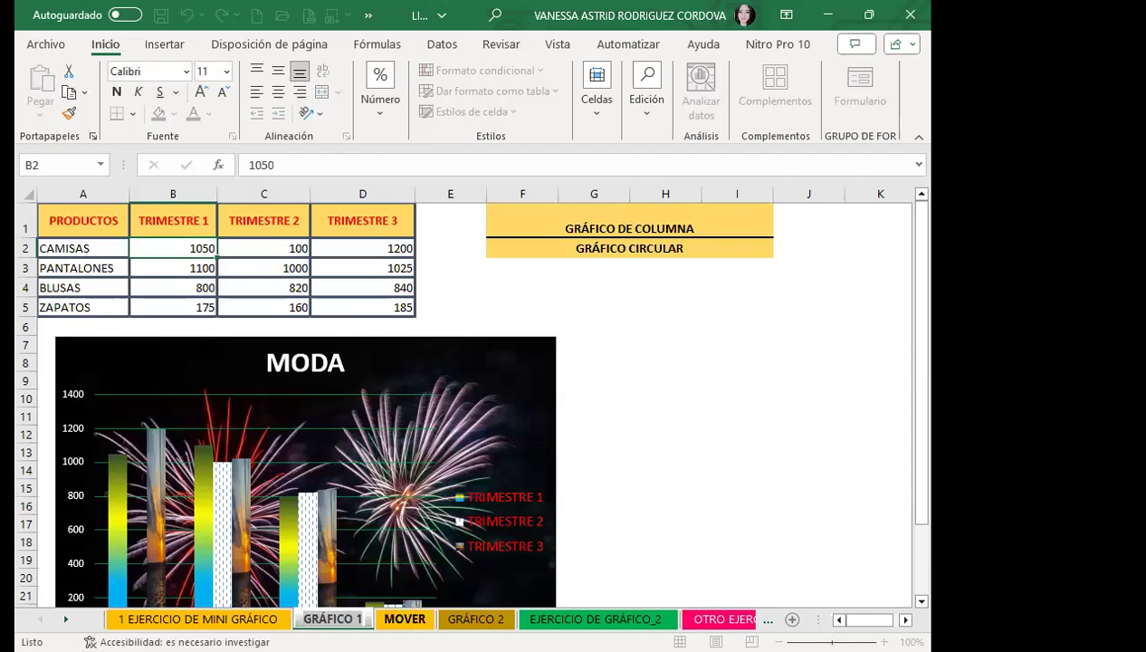
{"action": "left_click", "coordinate": [404, 619]}
{"action": "type", "text": "GRÁFICO 1"}
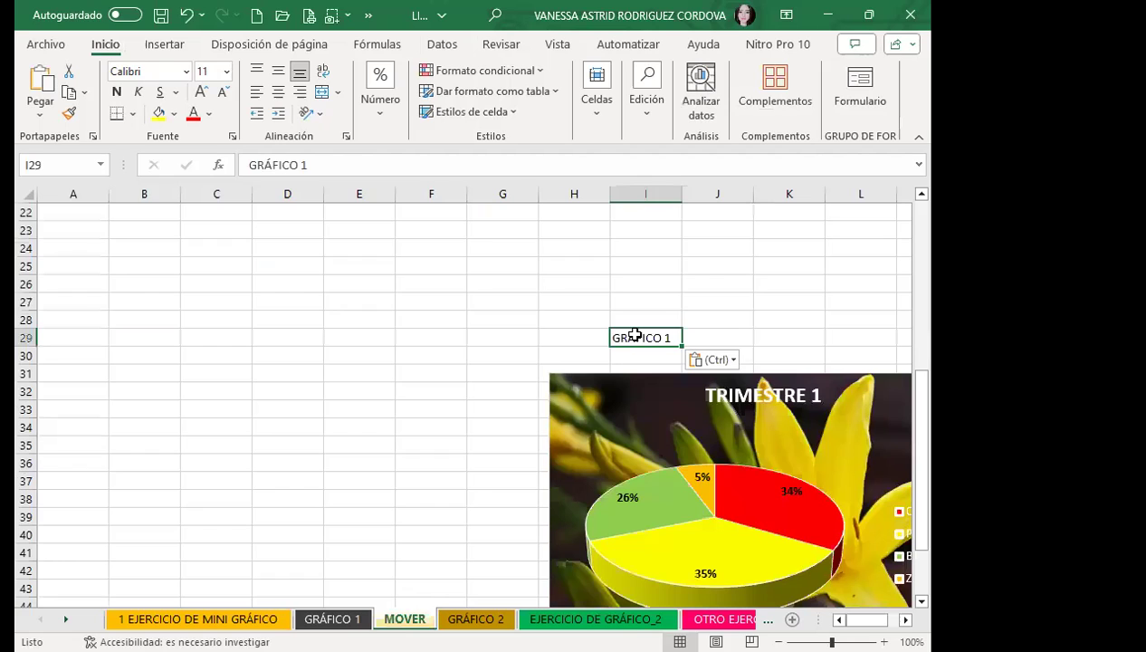
{"action": "left_click", "coordinate": [601, 356]}
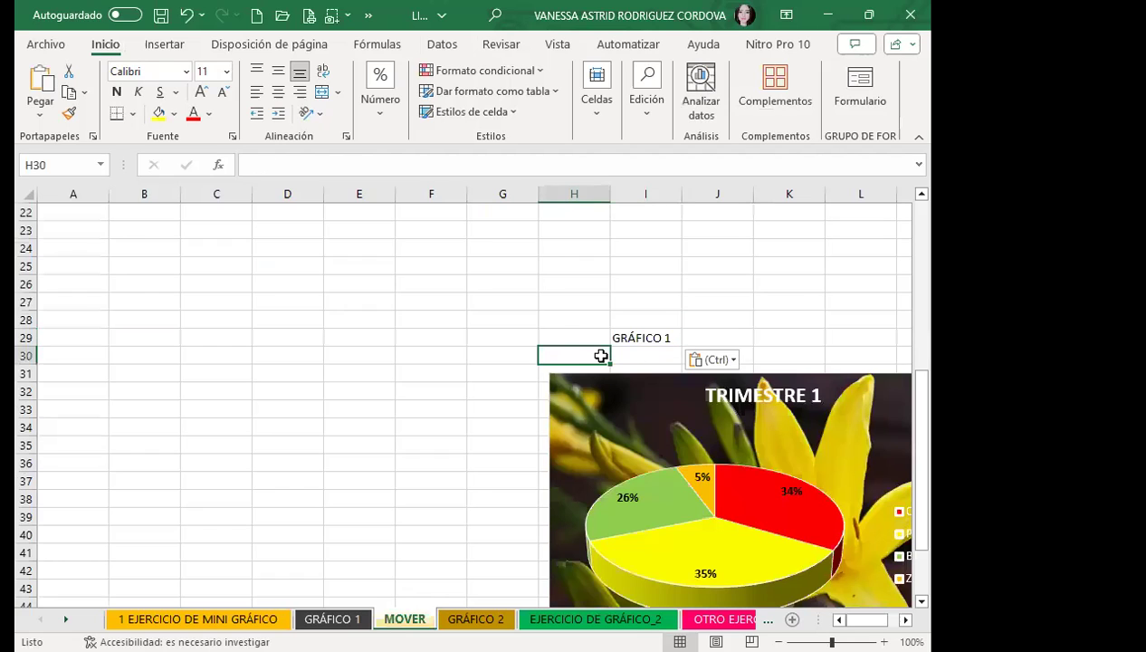
Step: Drag the TRIMESTRE 1 pie chart toward the top-left of the sheet
{"action": "left_click", "coordinate": [650, 333]}
{"action": "left_click", "coordinate": [631, 400]}
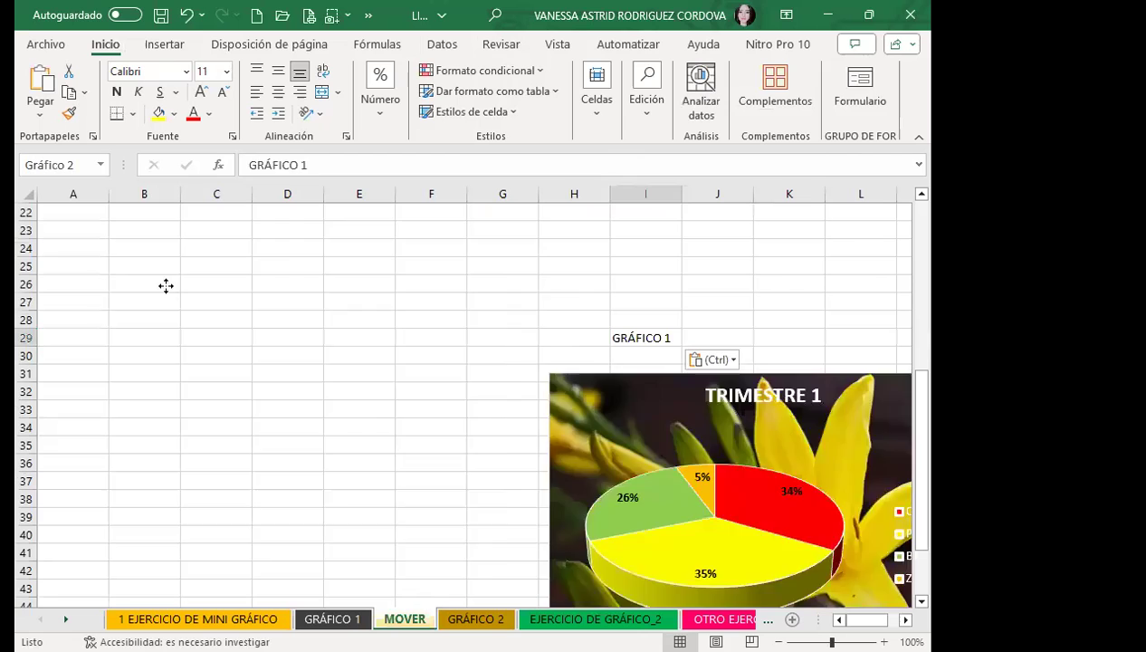
{"action": "left_click_drag", "start_coordinate": [630, 401], "coordinate": [182, 248]}
{"action": "scroll", "coordinate": [347, 364], "scroll_direction": "up", "scroll_amount": 3}
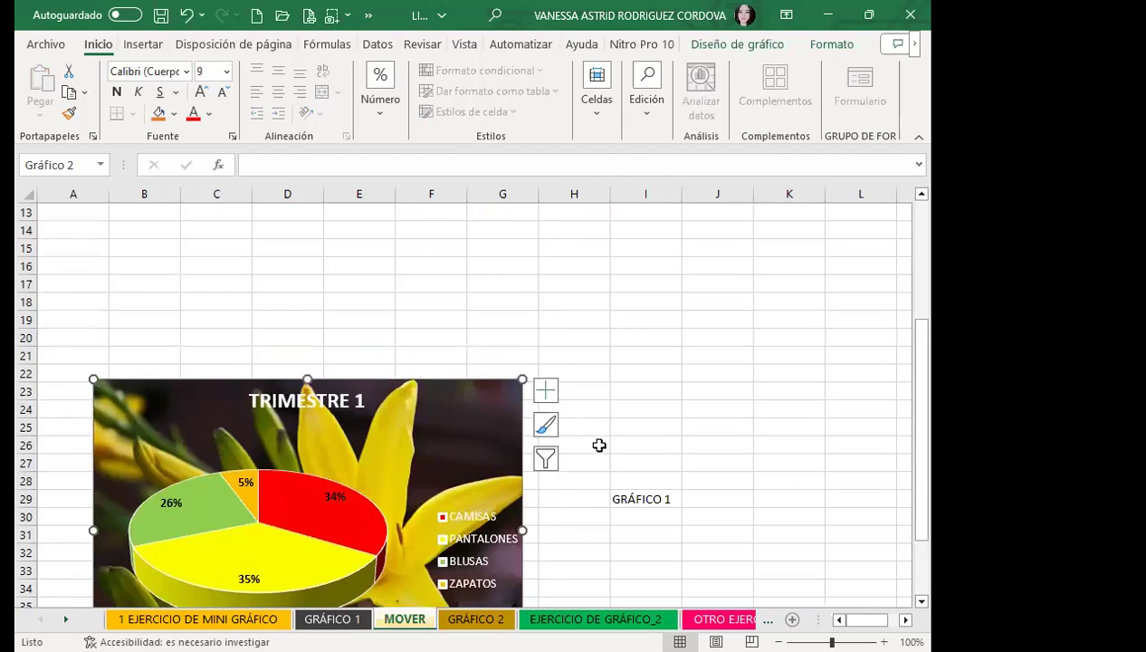
{"action": "scroll", "coordinate": [634, 421], "scroll_direction": "down", "scroll_amount": 2}
Step: Cut the label, fit the pie chart into rows 2–19, and paste the label into B1
{"action": "key", "text": "ctrl+x"}
{"action": "scroll", "coordinate": [434, 452], "scroll_direction": "up", "scroll_amount": 3}
{"action": "left_click", "coordinate": [439, 429]}
{"action": "left_click_drag", "start_coordinate": [440, 429], "coordinate": [409, 317]}
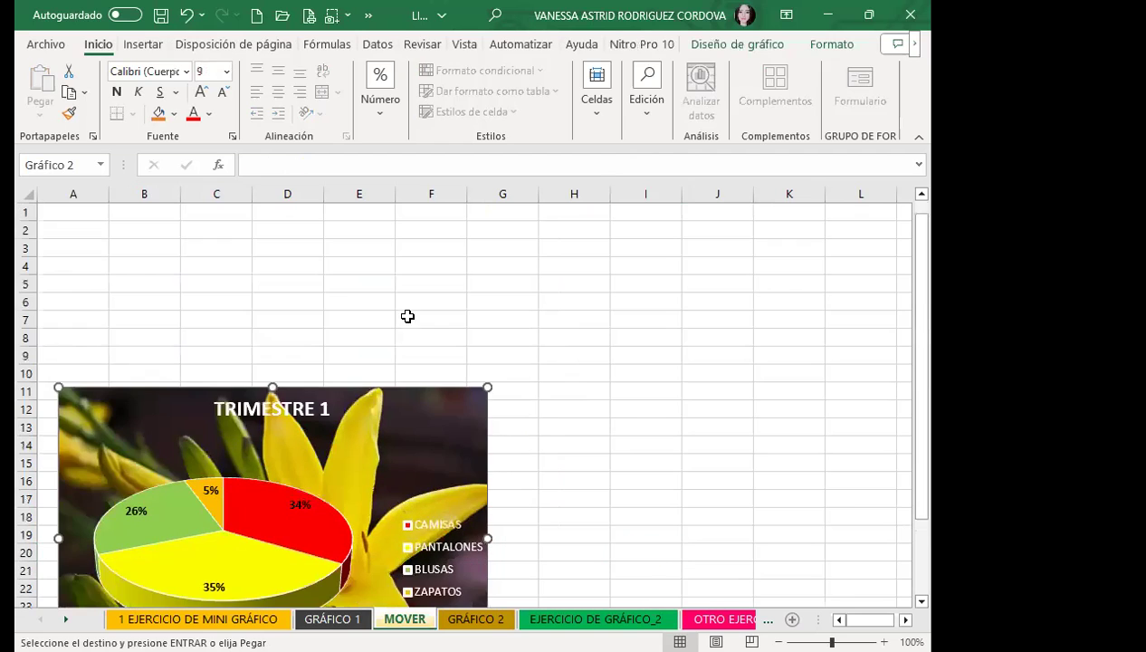
{"action": "left_click_drag", "start_coordinate": [476, 440], "coordinate": [402, 287]}
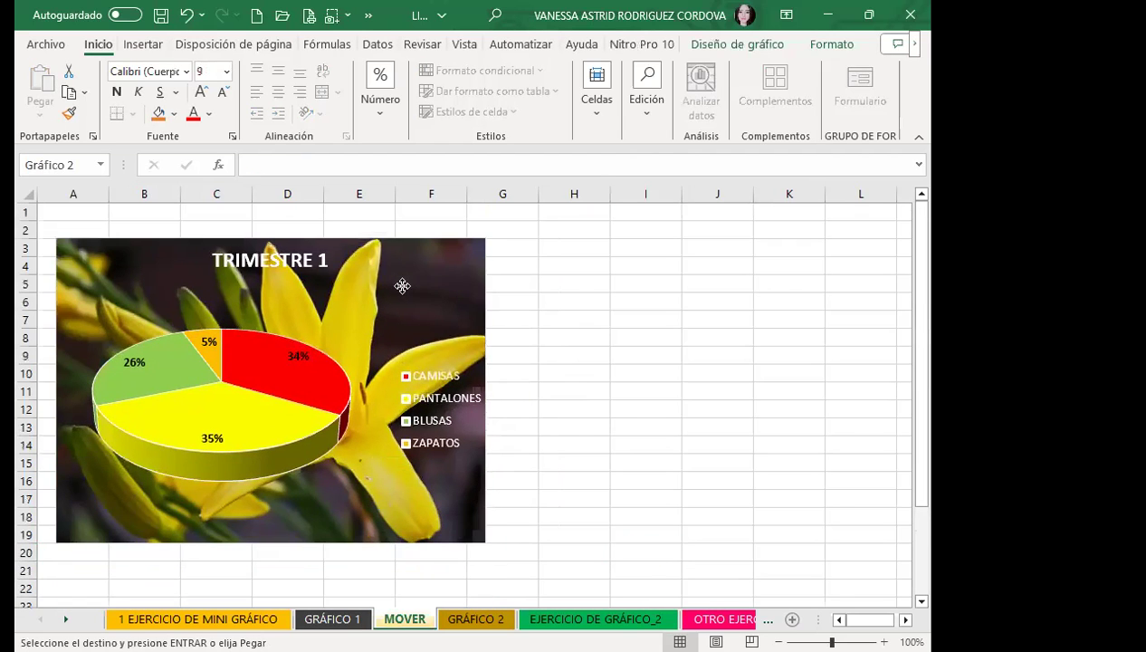
{"action": "left_click", "coordinate": [582, 280]}
{"action": "left_click", "coordinate": [129, 206]}
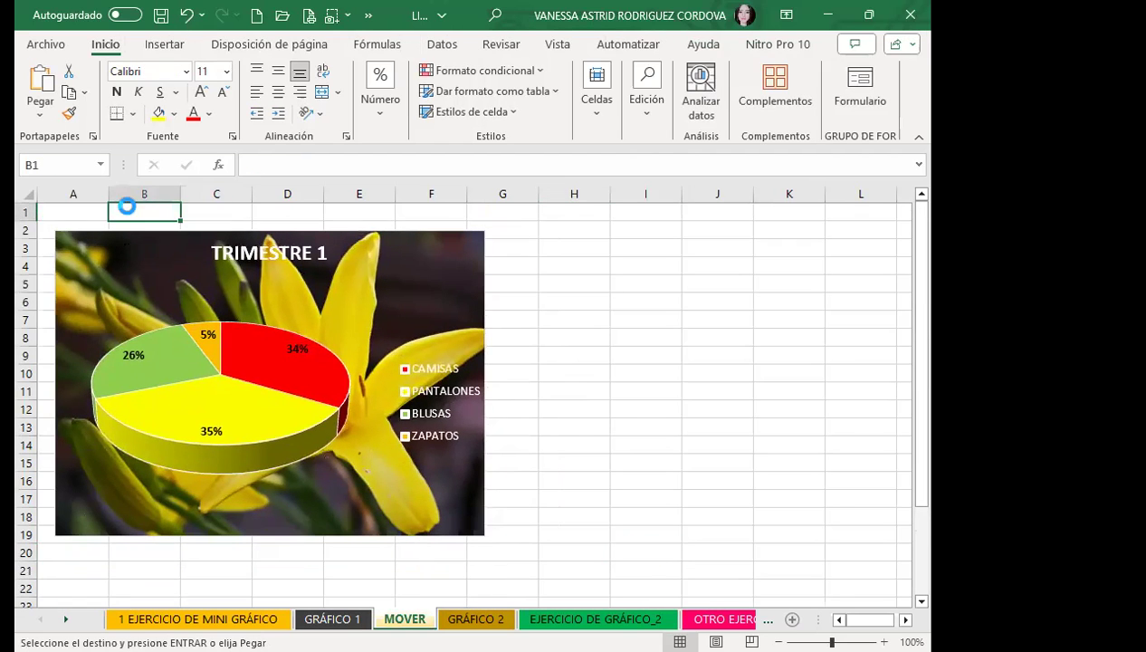
{"action": "key", "text": "Return"}
{"action": "left_click", "coordinate": [559, 298]}
{"action": "left_click", "coordinate": [151, 209]}
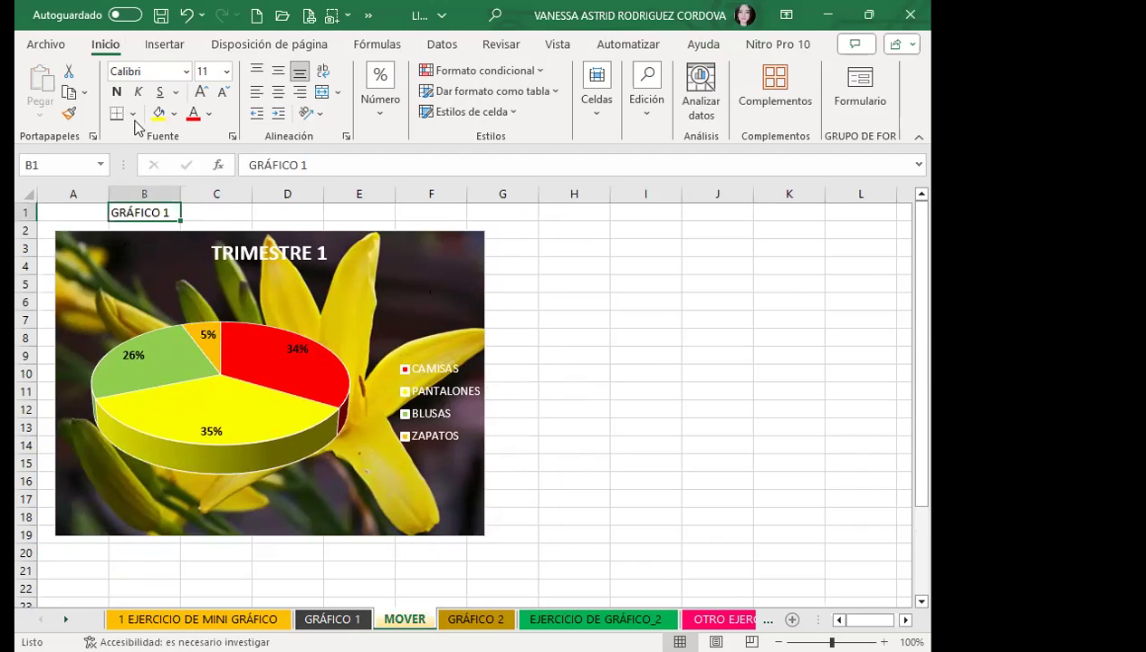
Step: Hyperlink B1 to the GRÁFICO 1 sheet via Insertar vínculo > Lugar de este documento
{"action": "left_click", "coordinate": [163, 44]}
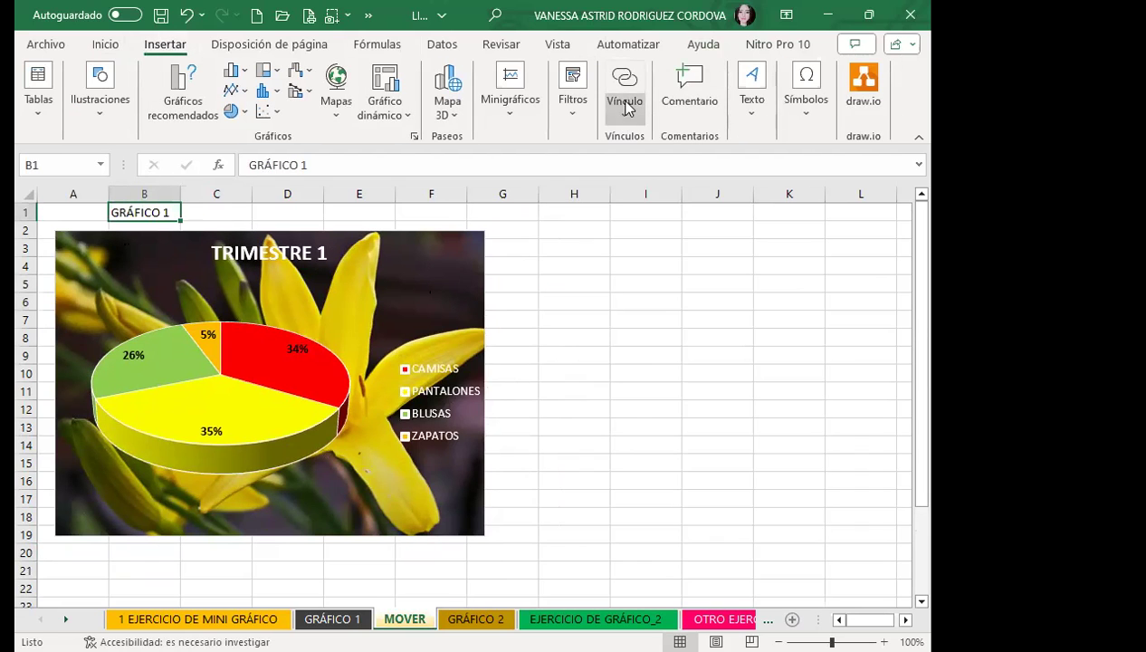
{"action": "left_click", "coordinate": [628, 80]}
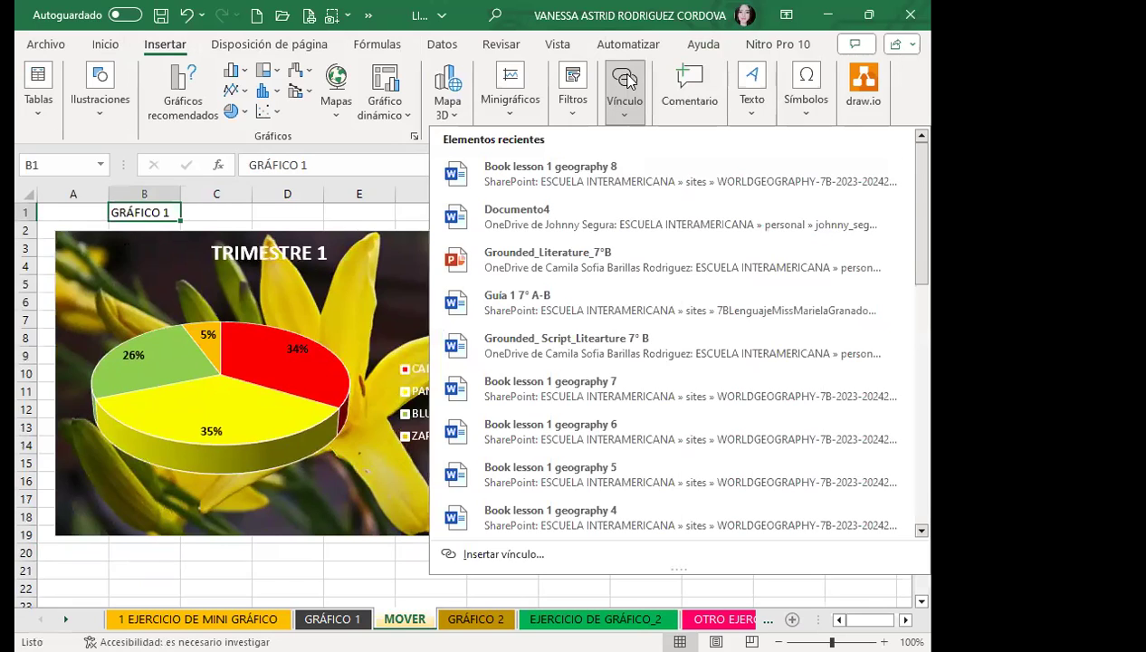
{"action": "left_click", "coordinate": [503, 554]}
{"action": "left_click", "coordinate": [61, 291]}
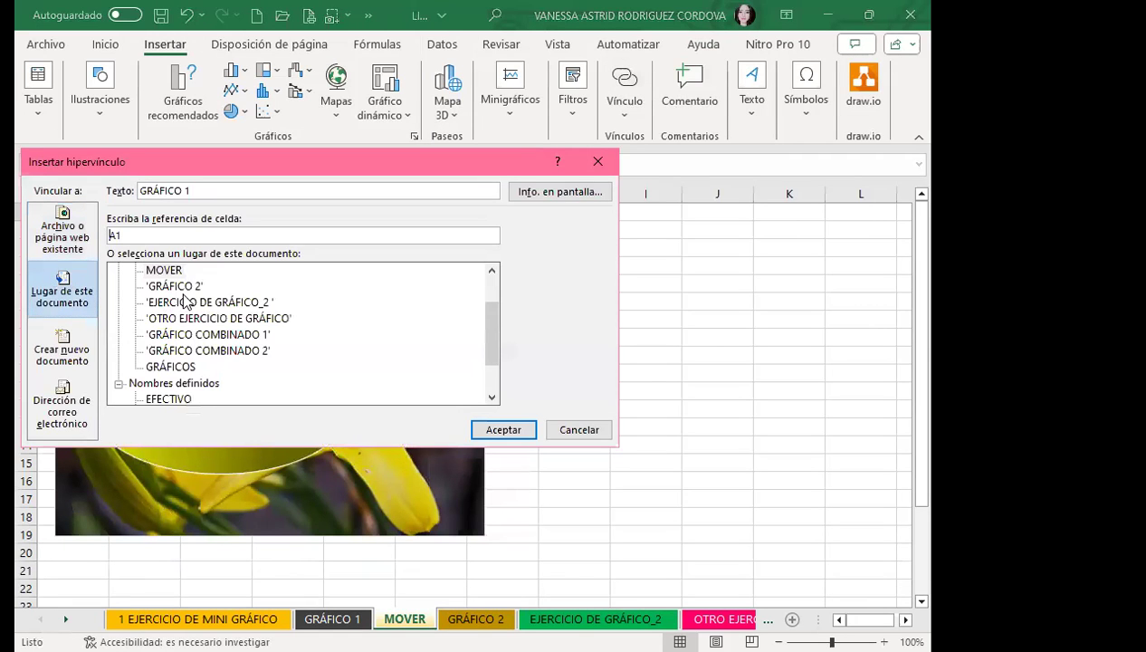
{"action": "scroll", "coordinate": [208, 313], "scroll_direction": "up", "scroll_amount": 1}
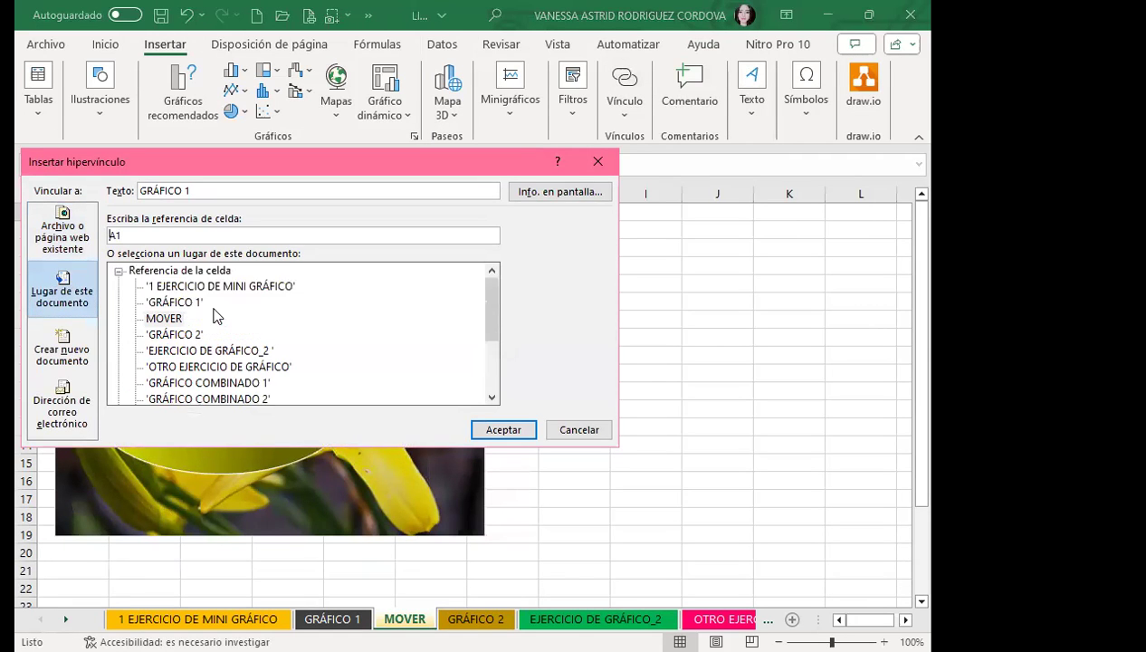
{"action": "left_click", "coordinate": [181, 302]}
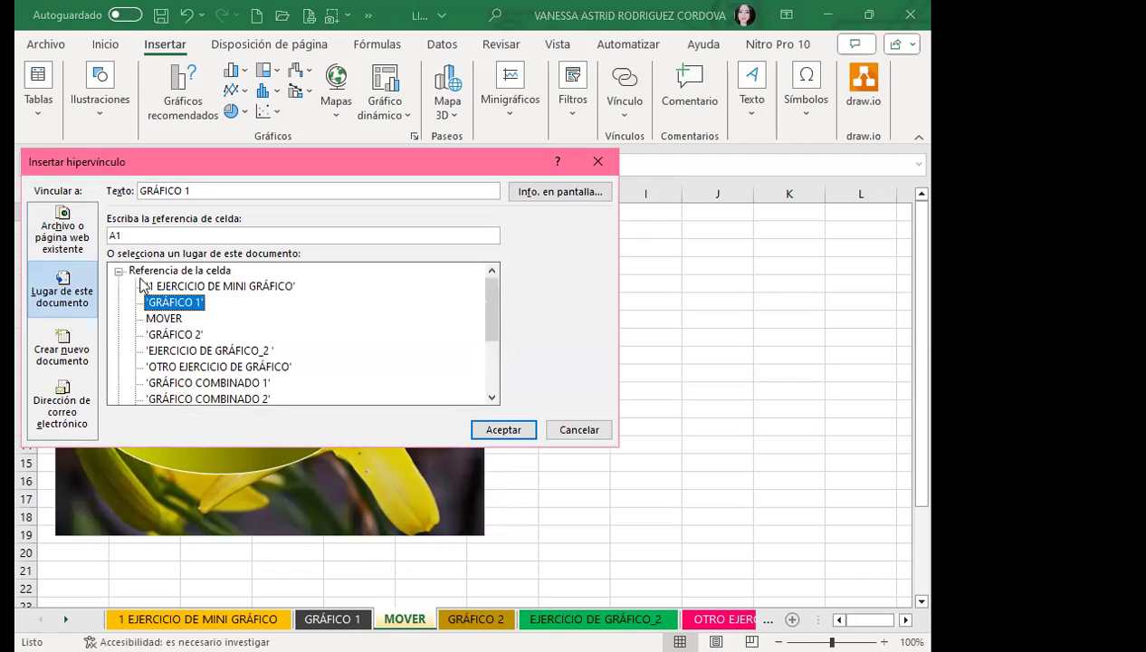
{"action": "left_click", "coordinate": [494, 427]}
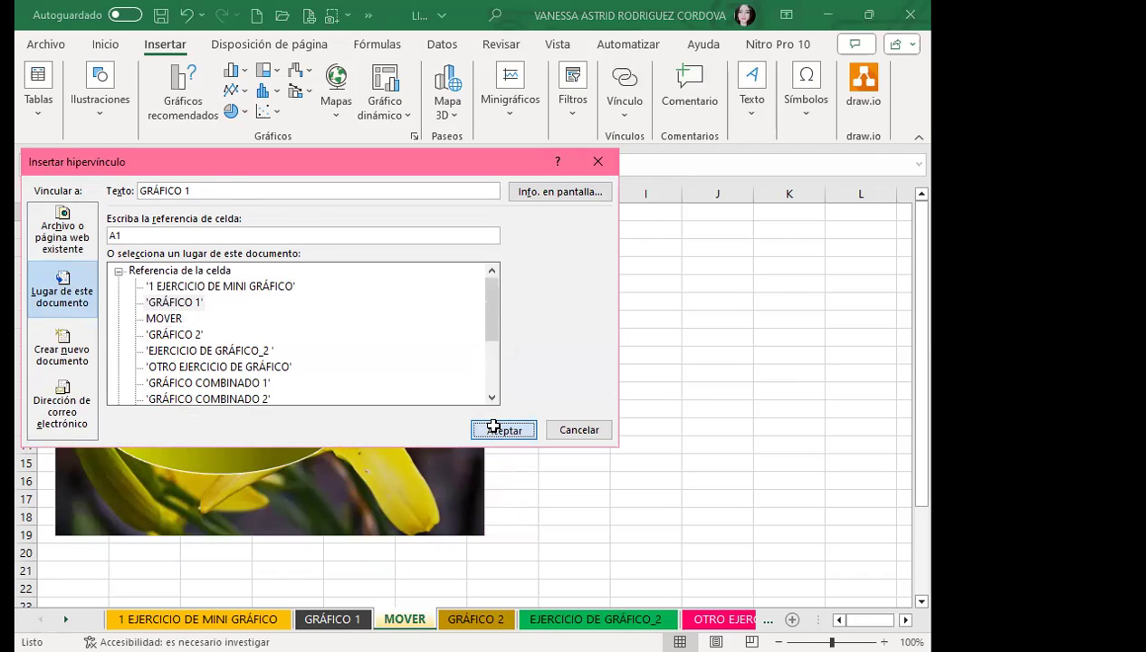
{"action": "left_click", "coordinate": [597, 353]}
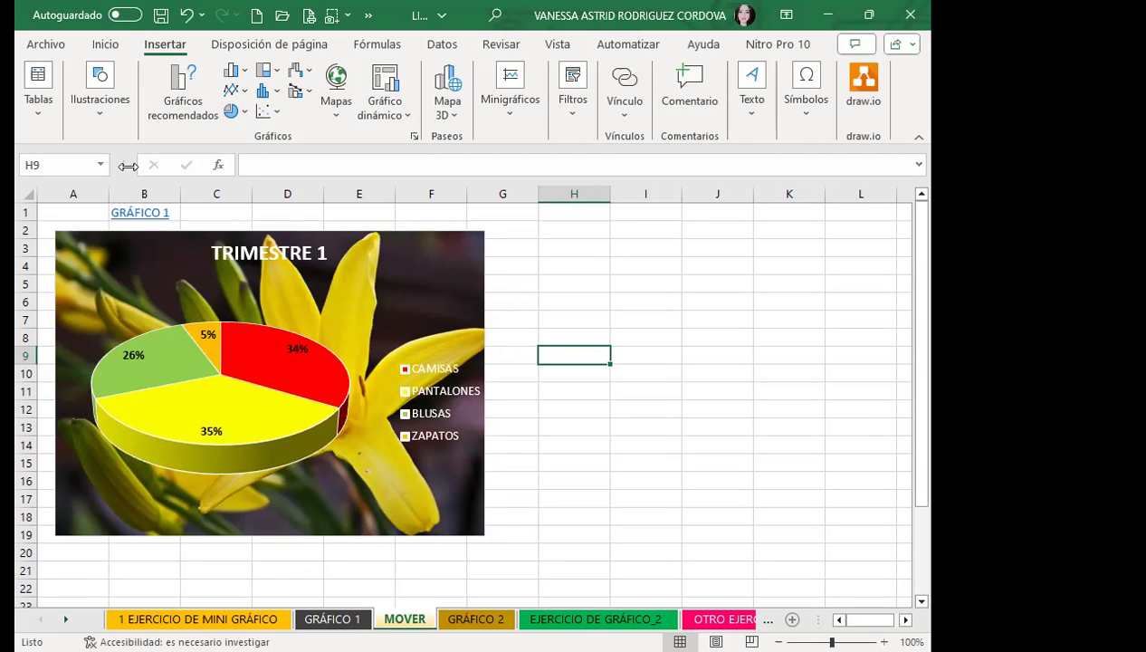
Step: Test the B1 link to GRÁFICO 1 twice via the MOVER tab, then open the GRÁFICO 2 sheet
{"action": "left_click", "coordinate": [144, 215]}
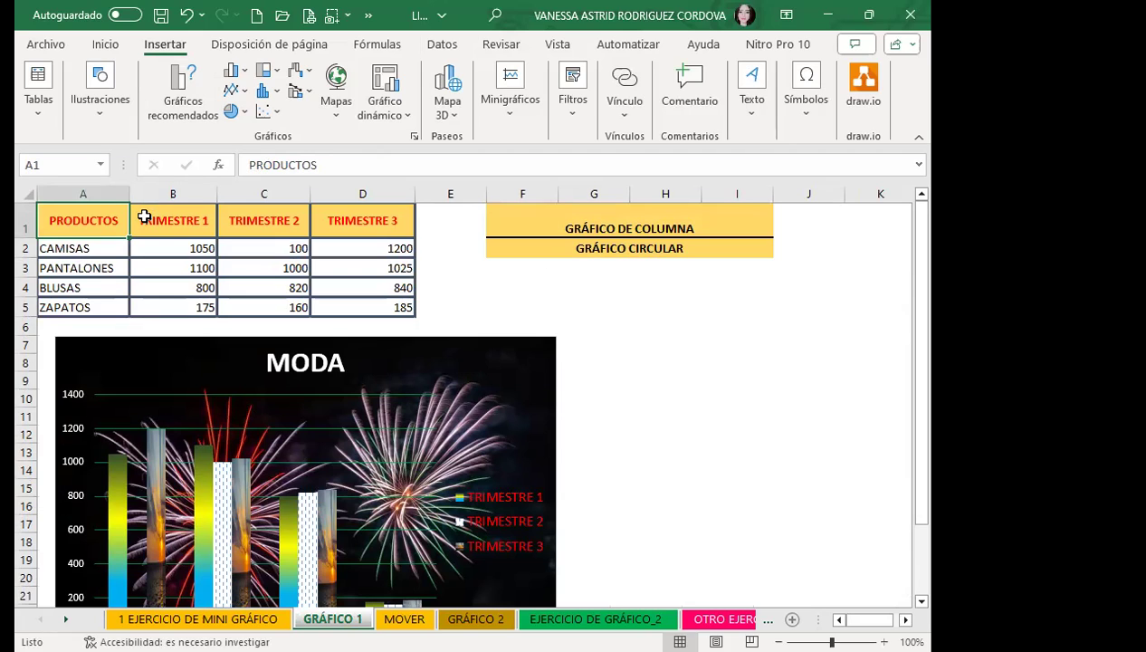
{"action": "left_click", "coordinate": [400, 618]}
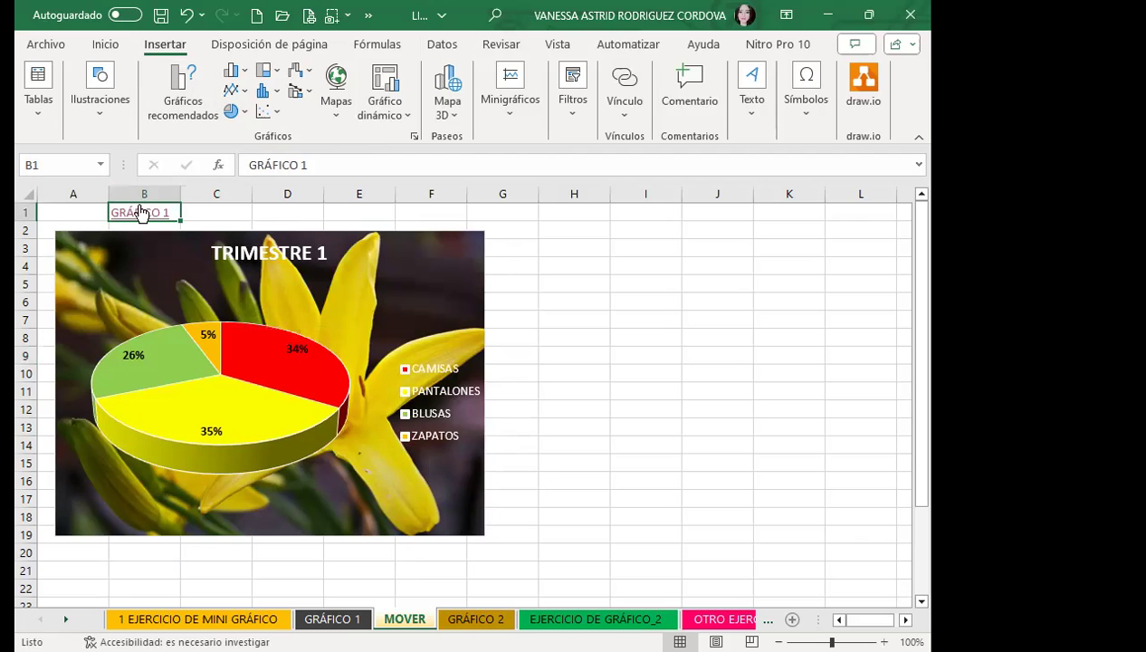
{"action": "key", "text": "ctrl+Page_Up"}
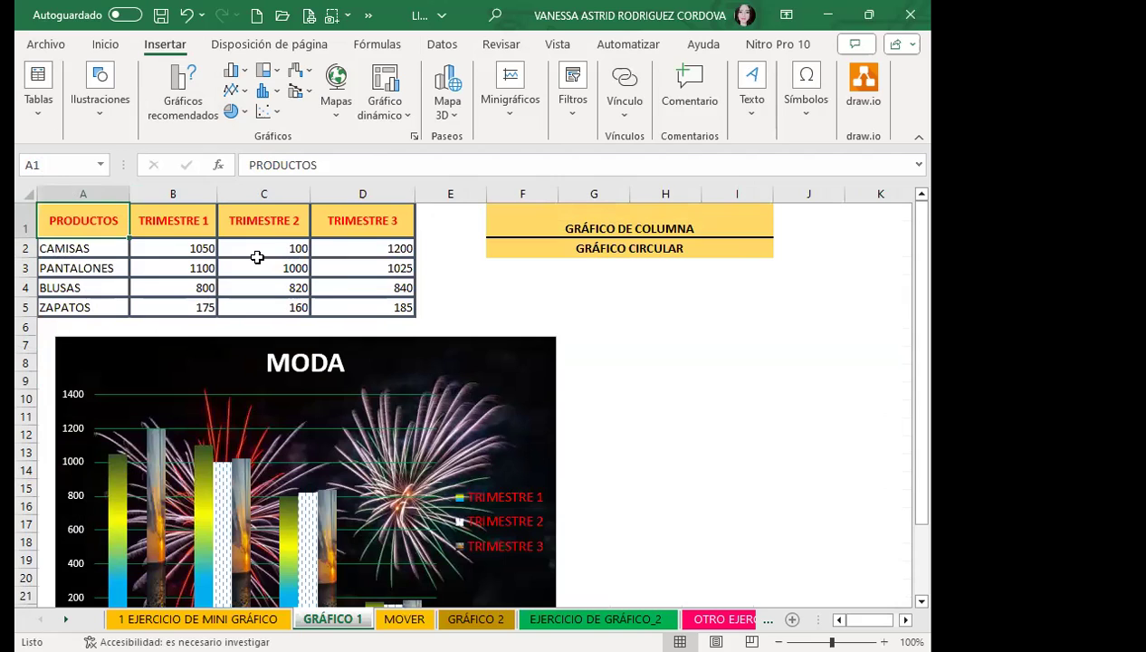
{"action": "left_click", "coordinate": [185, 247]}
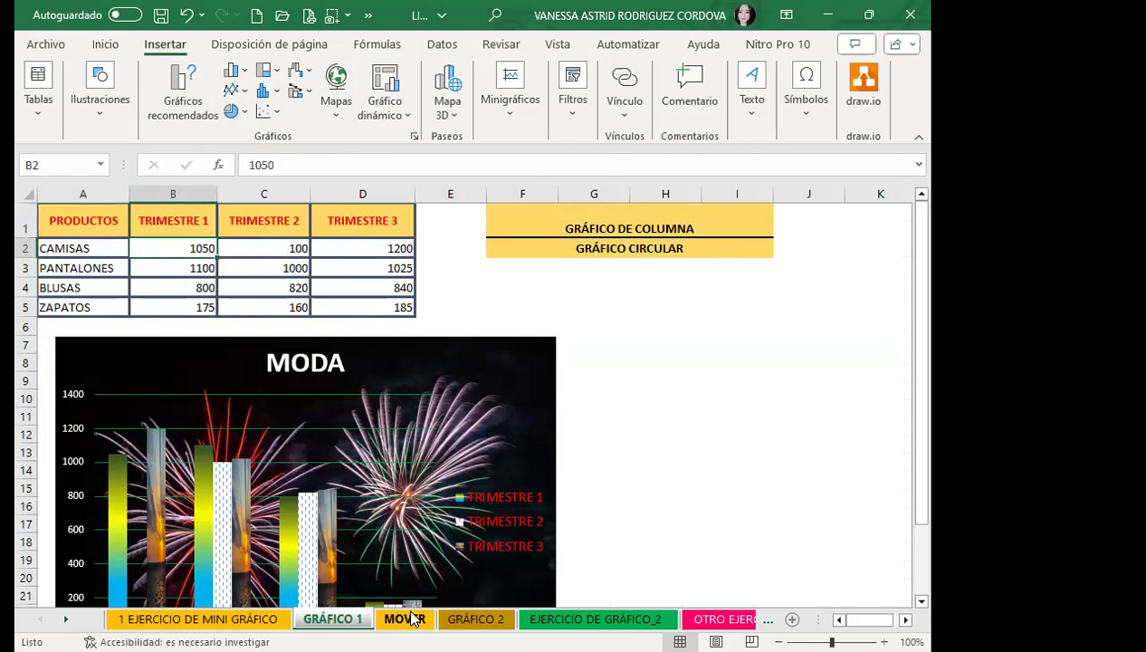
{"action": "left_click", "coordinate": [405, 618]}
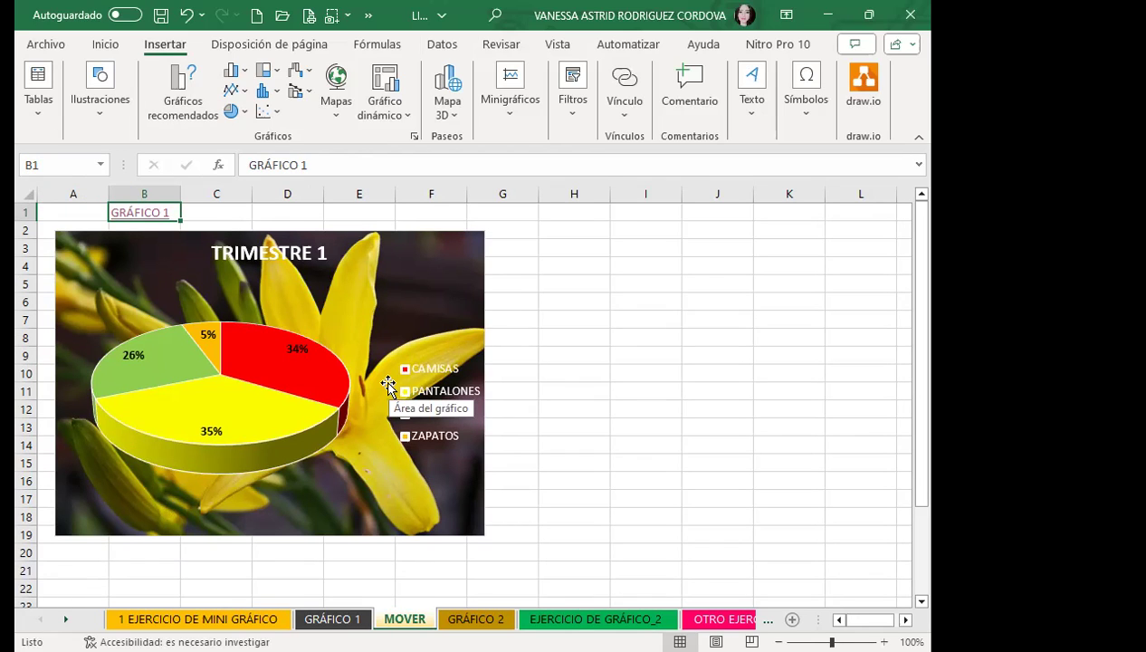
{"action": "left_click", "coordinate": [146, 223]}
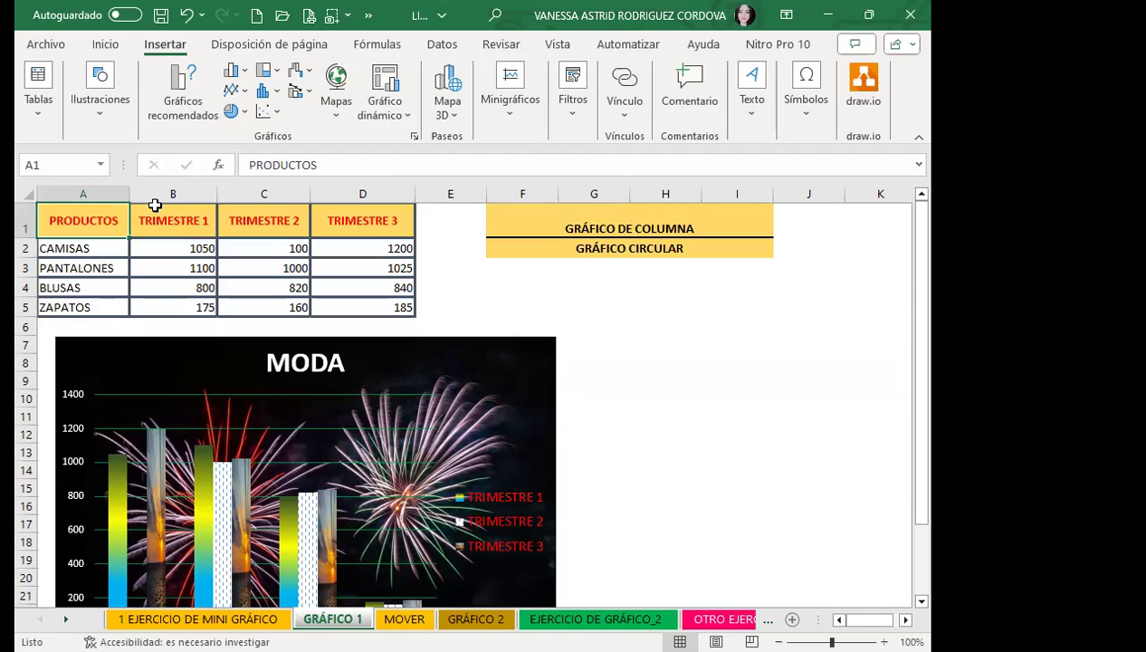
{"action": "left_click", "coordinate": [468, 618]}
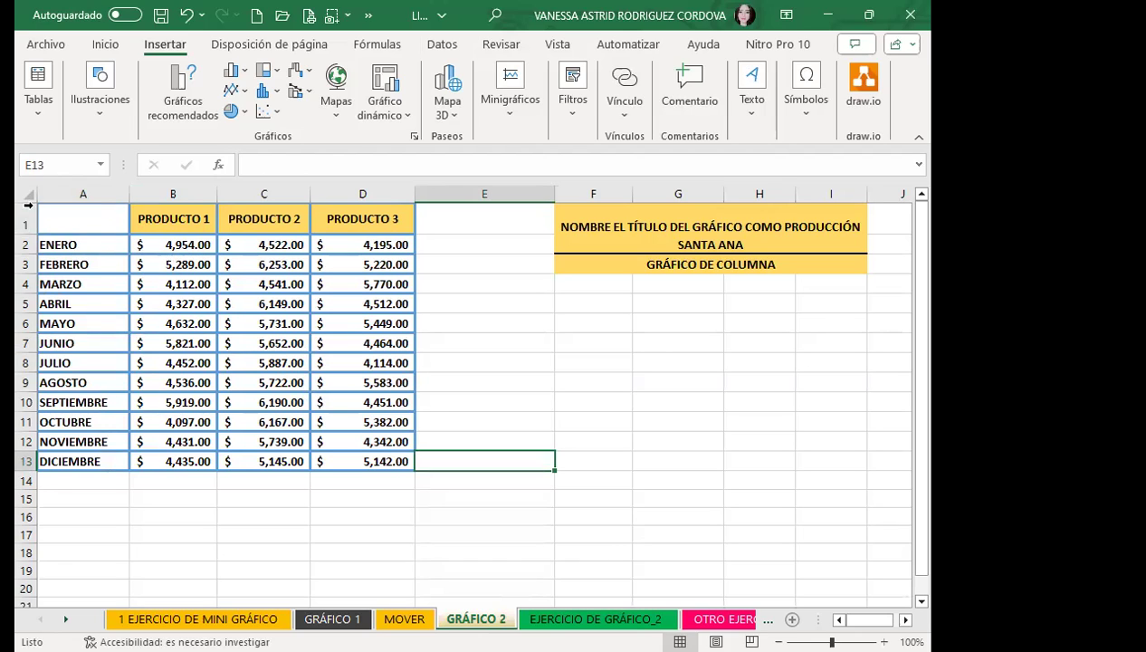
Step: Insert a clustered column chart of the monthly product table A1:D13 beside the table
{"action": "mouse_move", "coordinate": [77, 215]}
{"action": "left_mouse_down"}
{"action": "mouse_move", "coordinate": [335, 443]}
{"action": "mouse_move", "coordinate": [337, 460]}
{"action": "left_mouse_up"}
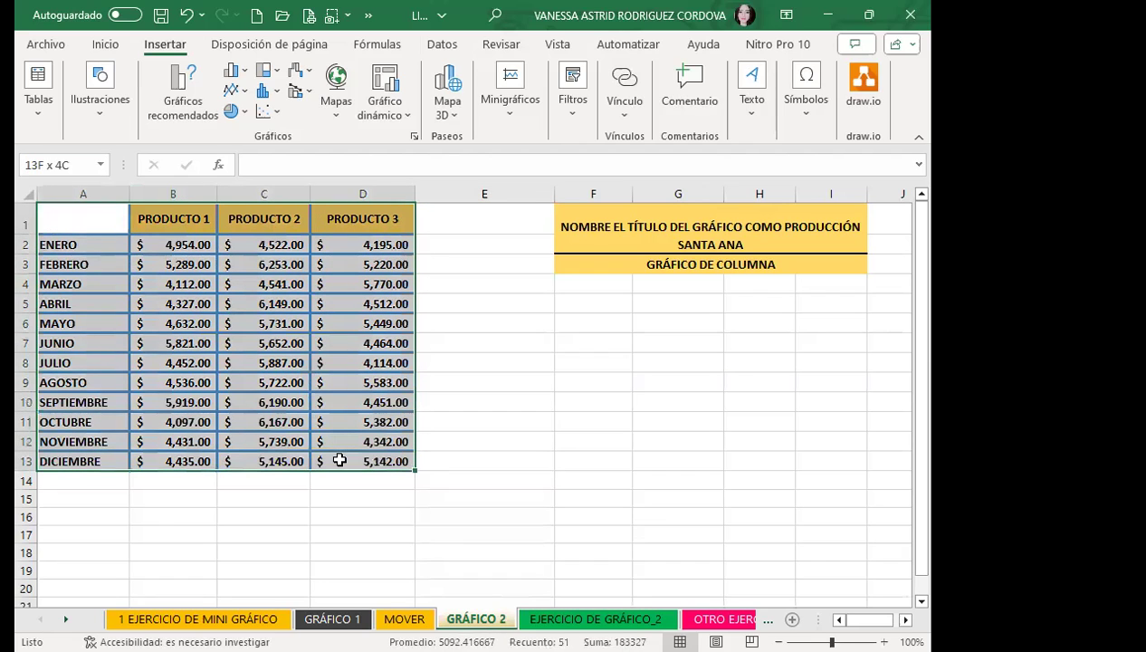
{"action": "left_click", "coordinate": [243, 73]}
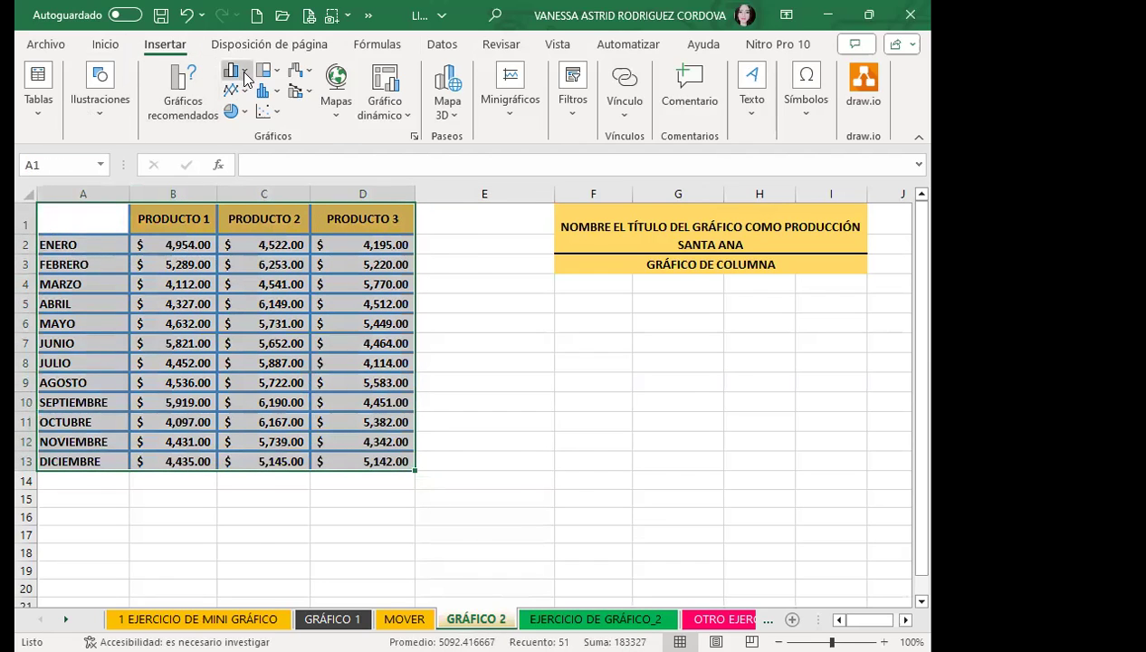
{"action": "left_click", "coordinate": [265, 137]}
{"action": "mouse_move", "coordinate": [614, 335]}
{"action": "left_mouse_down"}
{"action": "mouse_move", "coordinate": [504, 332]}
{"action": "mouse_move", "coordinate": [759, 279]}
{"action": "left_mouse_up"}
{"action": "scroll", "coordinate": [579, 521], "scroll_direction": "up", "scroll_amount": 1}
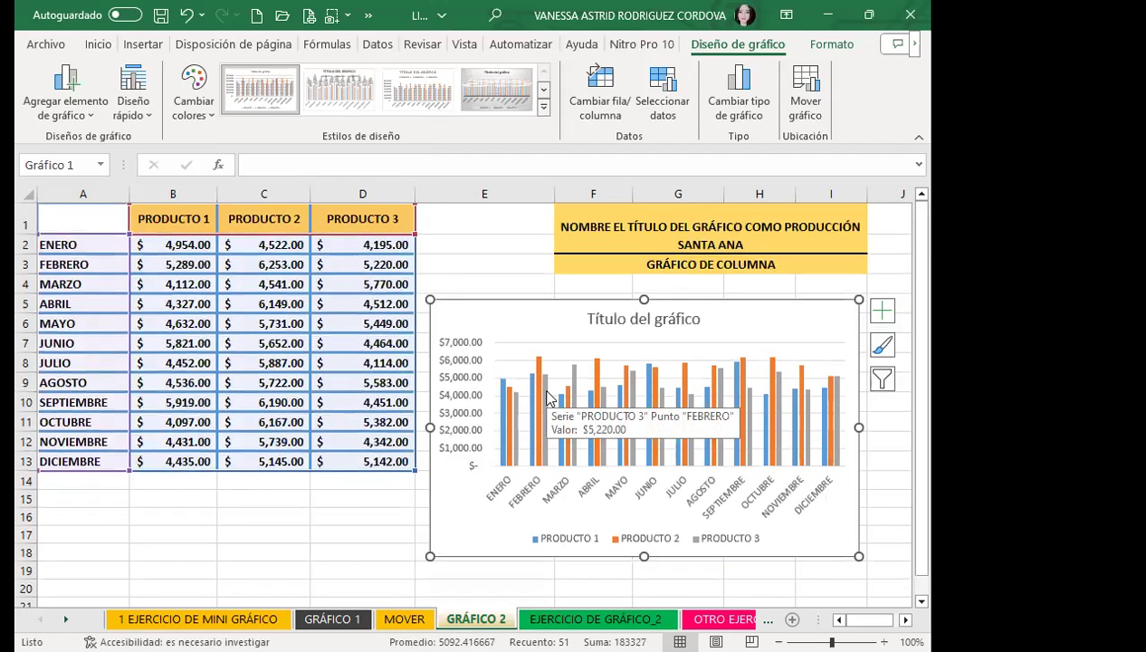
Step: Style the chart with an axis-title layout, orange/yellow/green colours and dark Estilo 8
{"action": "left_click", "coordinate": [133, 95]}
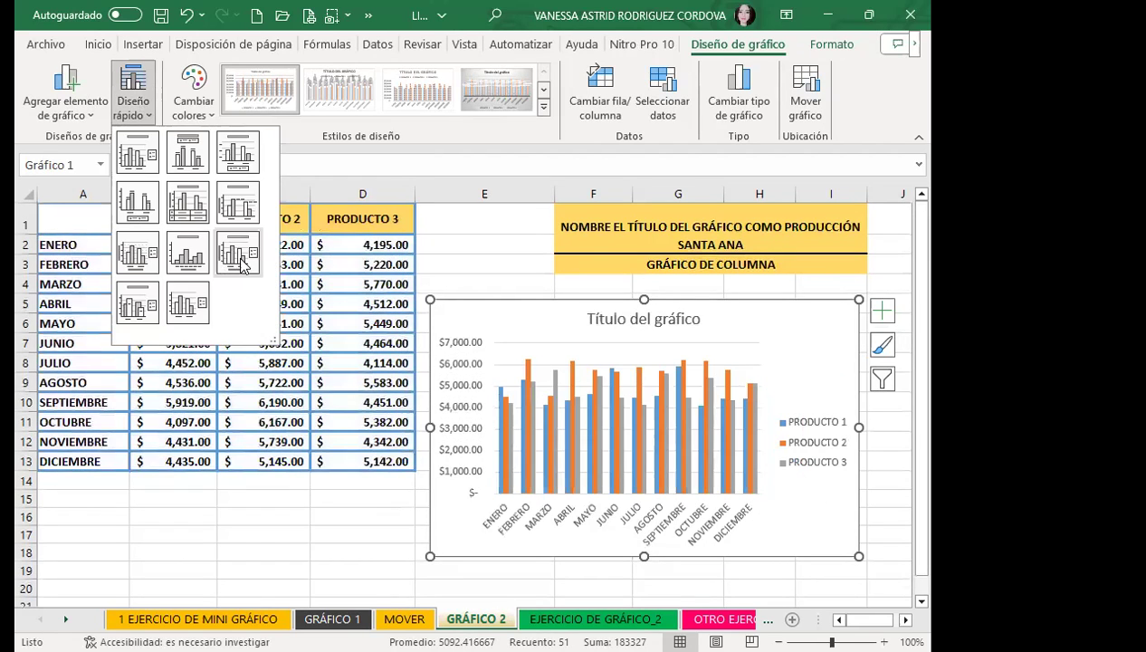
{"action": "left_click", "coordinate": [239, 257]}
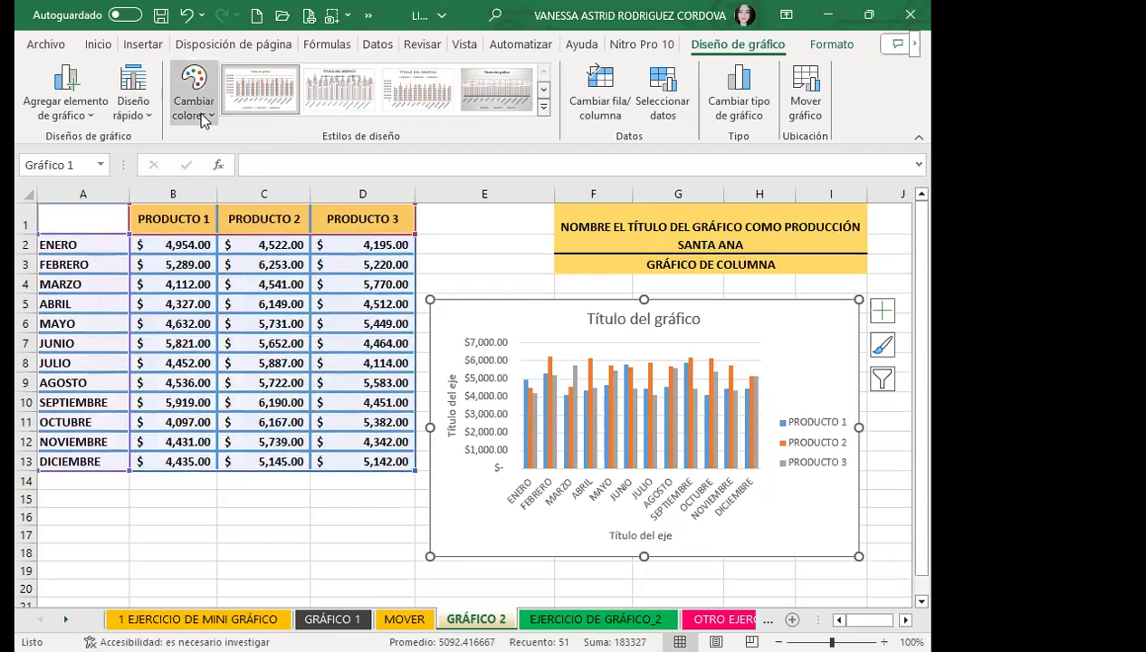
{"action": "left_click", "coordinate": [205, 120]}
{"action": "left_click", "coordinate": [234, 220]}
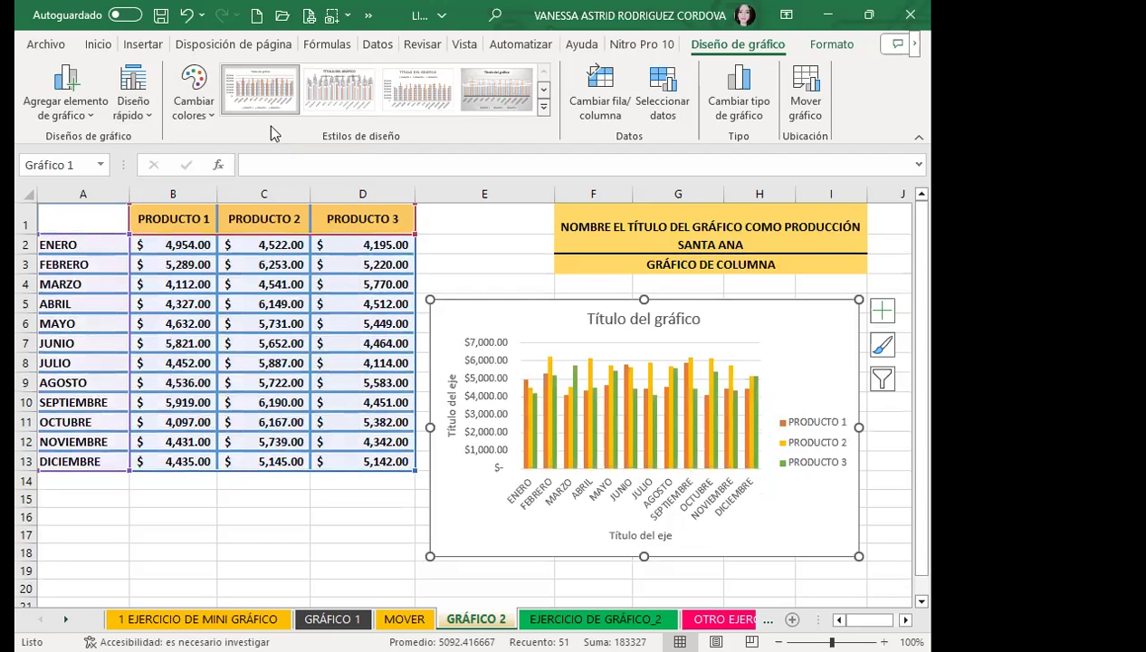
{"action": "left_click", "coordinate": [544, 107]}
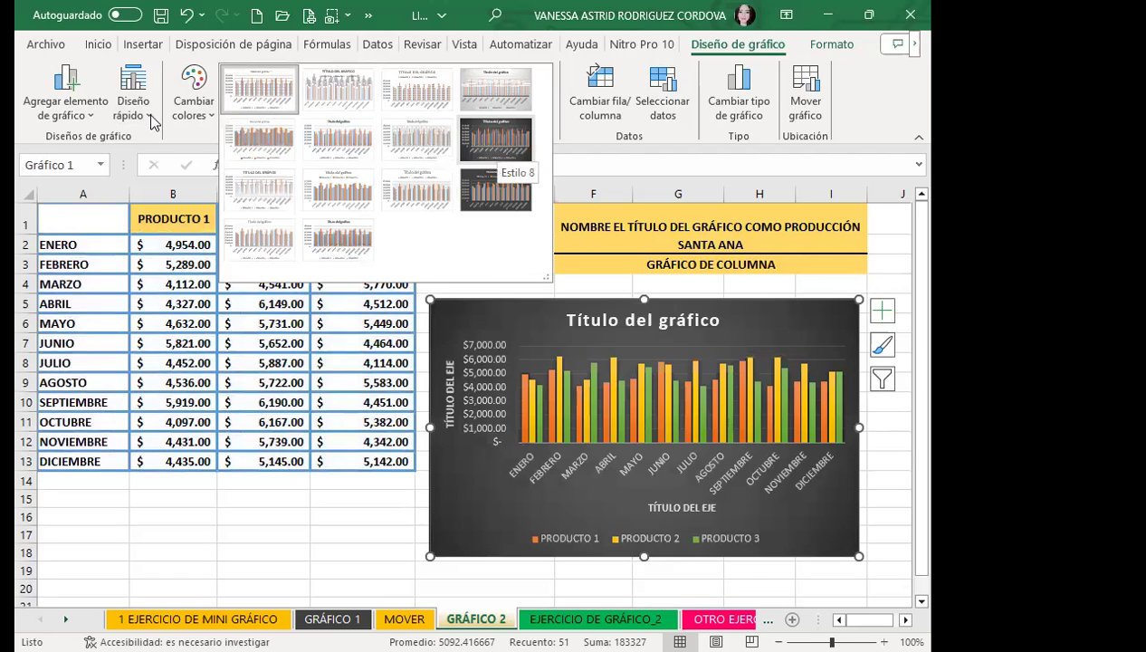
{"action": "left_click", "coordinate": [496, 145]}
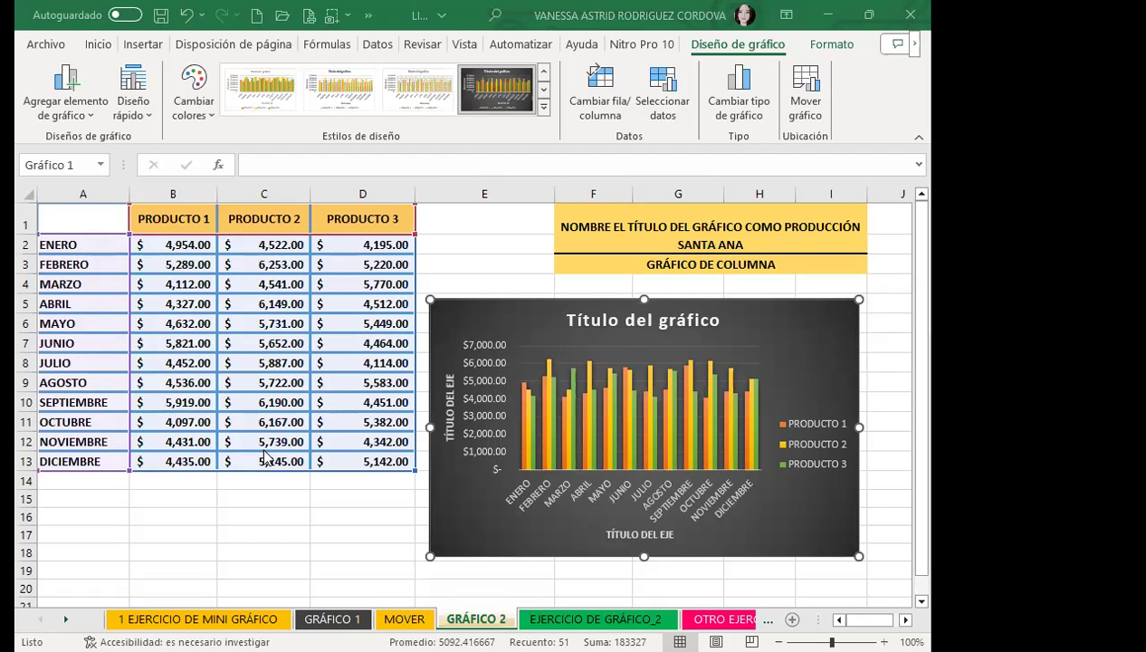
Step: Change the chart title to 'PRODUCCIÓN - SANTA ANA' and shift the chart further right
{"action": "left_click_drag", "start_coordinate": [657, 325], "coordinate": [652, 325]}
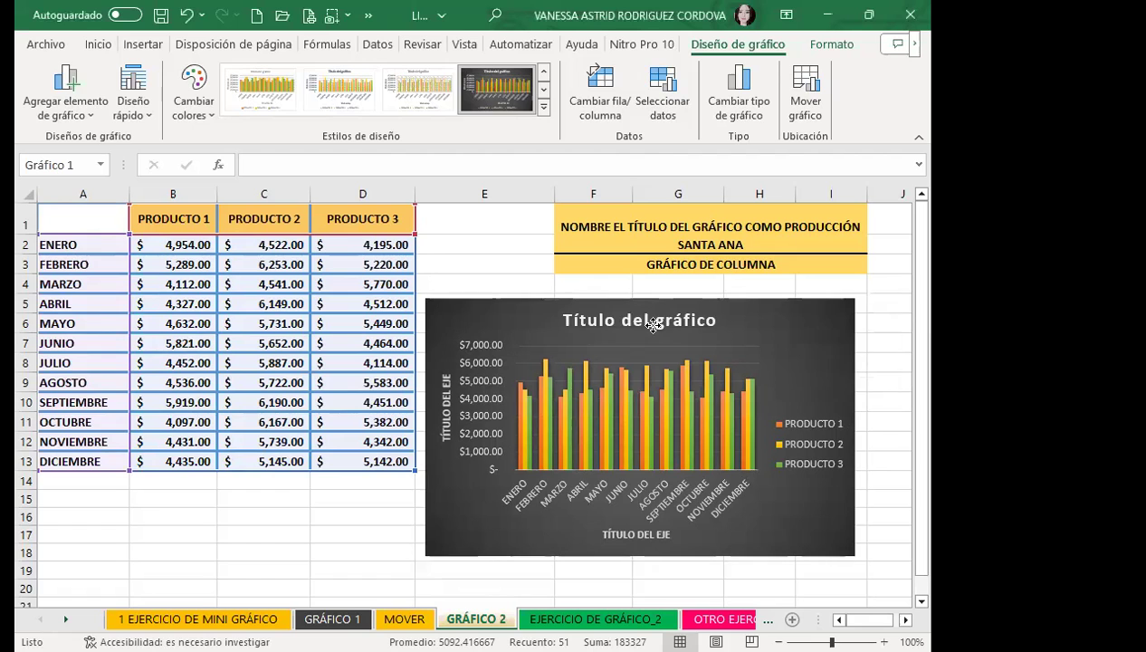
{"action": "double_click", "coordinate": [652, 325]}
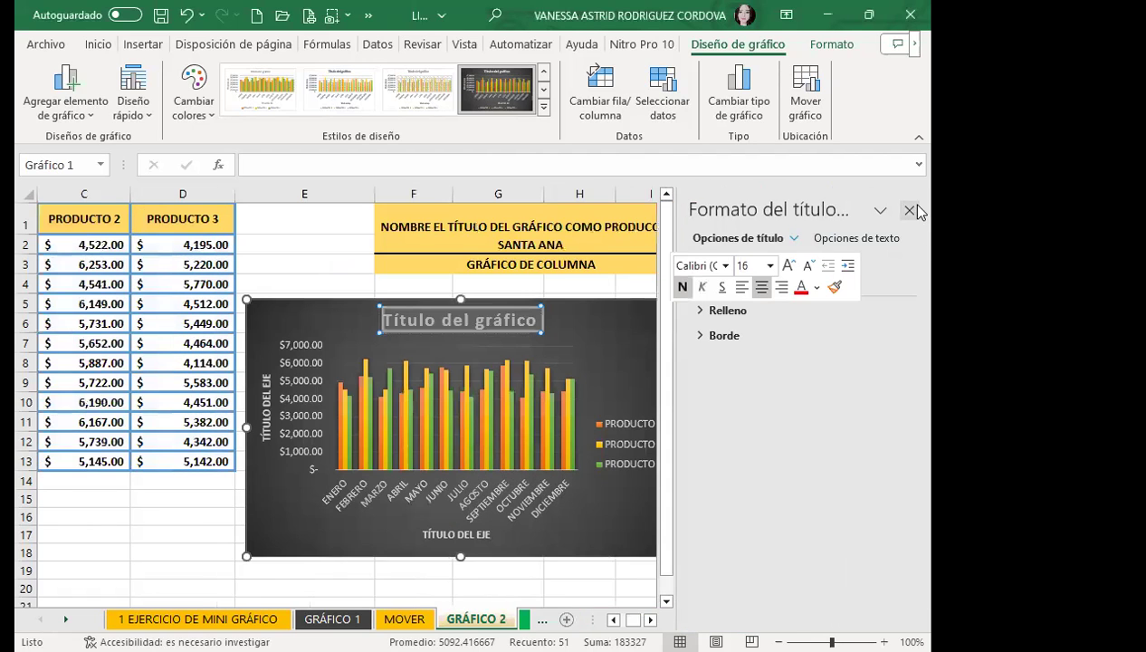
{"action": "left_click", "coordinate": [910, 210]}
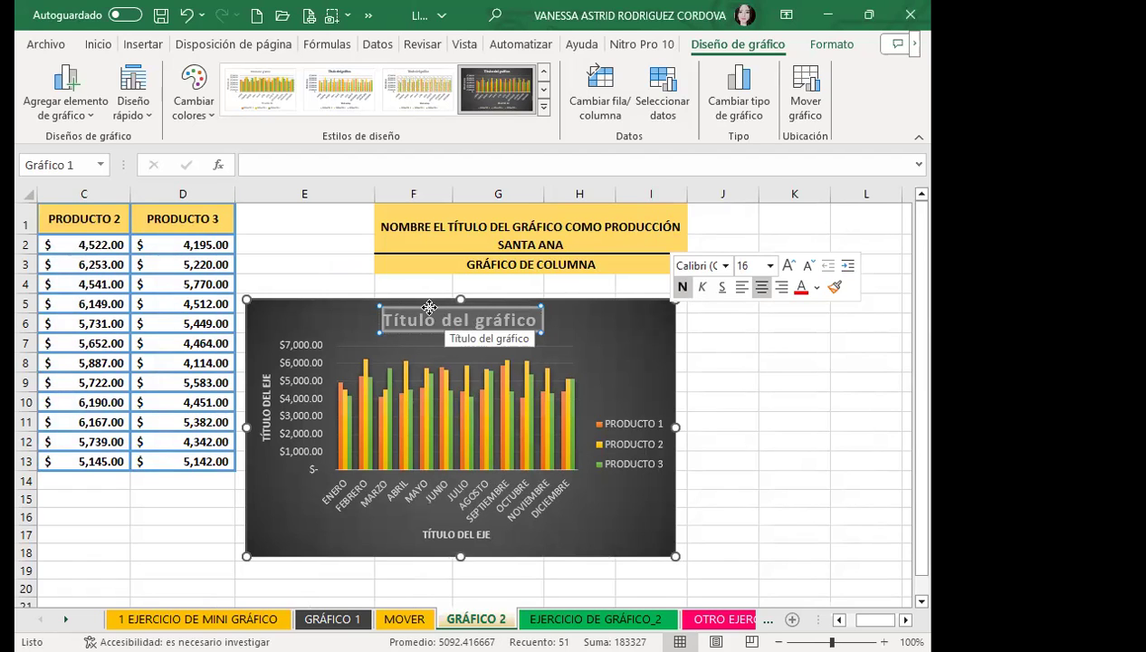
{"action": "type", "text": "PRODUCCIÓN"}
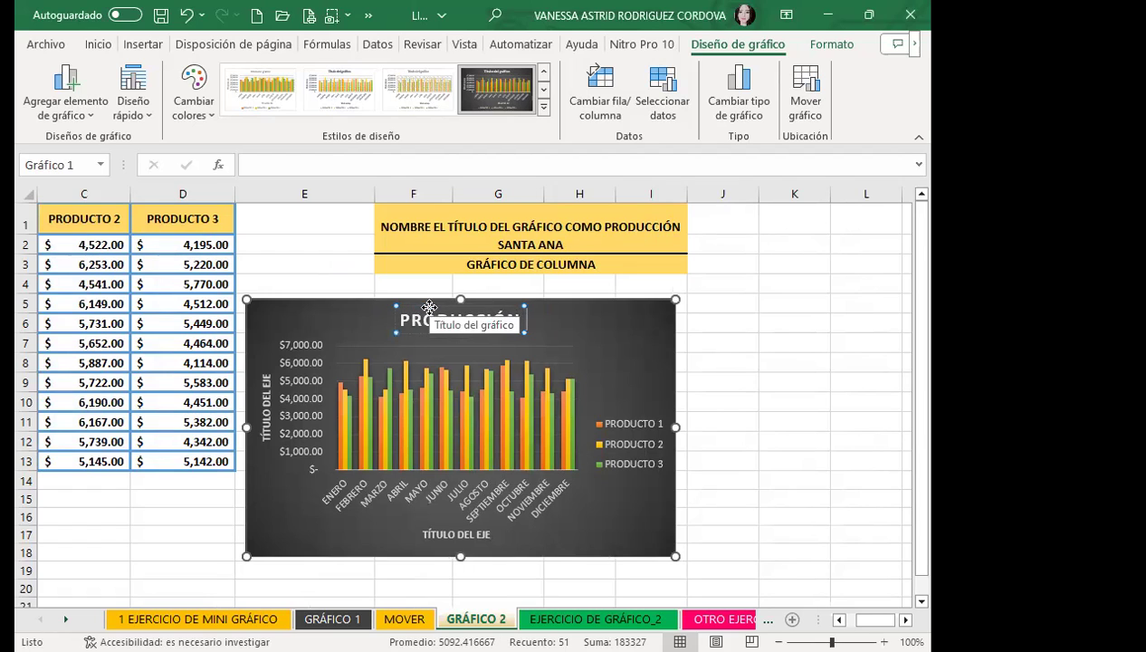
{"action": "type", "text": " - SANTA ANA"}
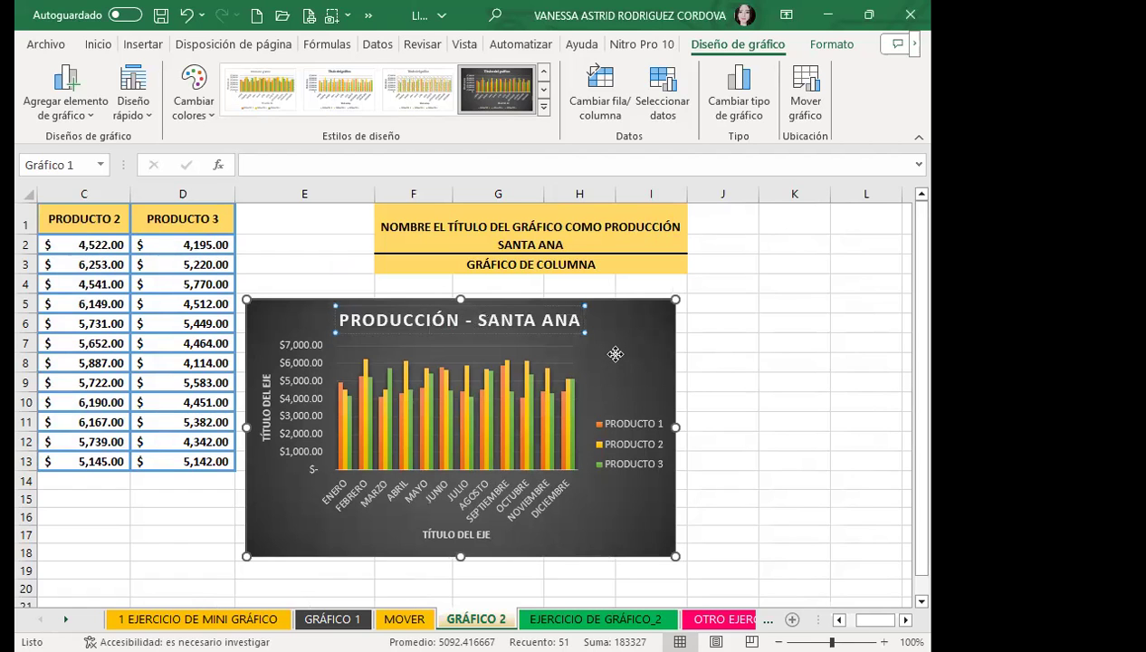
{"action": "left_click", "coordinate": [589, 313]}
{"action": "left_click_drag", "start_coordinate": [342, 359], "coordinate": [419, 349]}
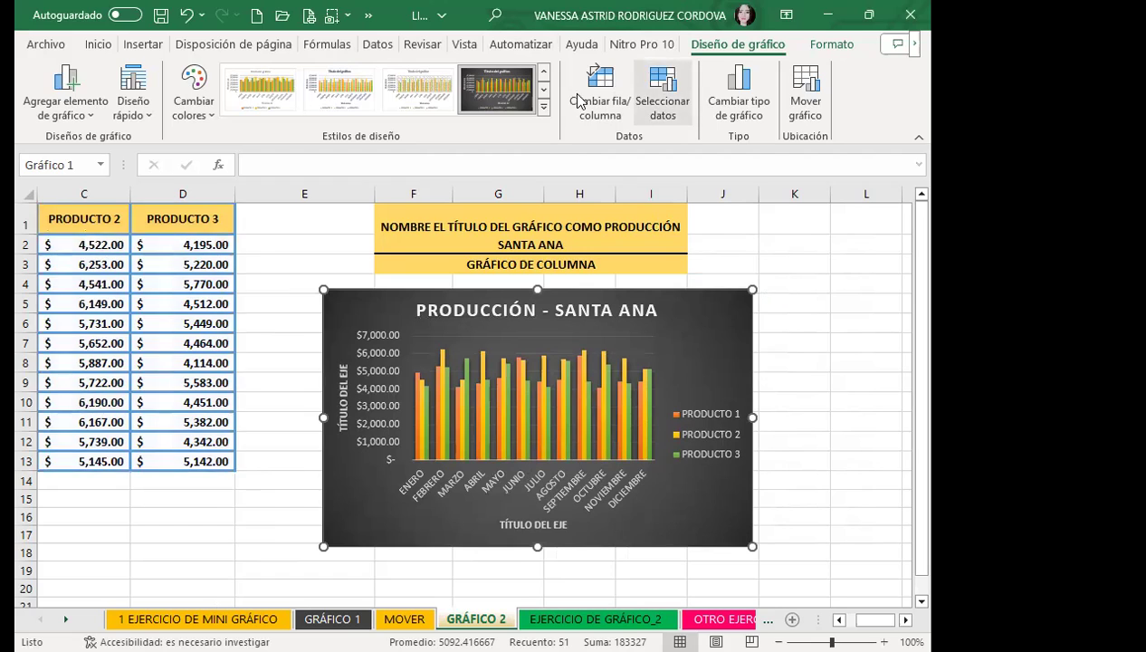
Step: Remove the PRODUCTO 2 series from the chart's data source
{"action": "left_click", "coordinate": [663, 91]}
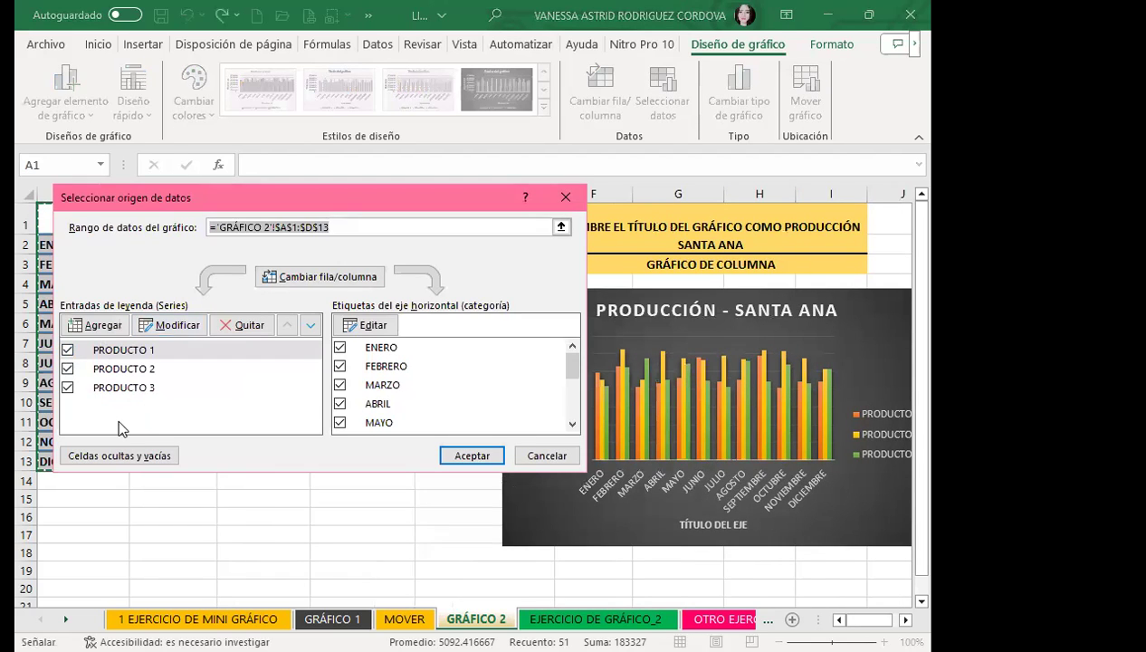
{"action": "left_click", "coordinate": [68, 368]}
{"action": "left_click", "coordinate": [471, 455]}
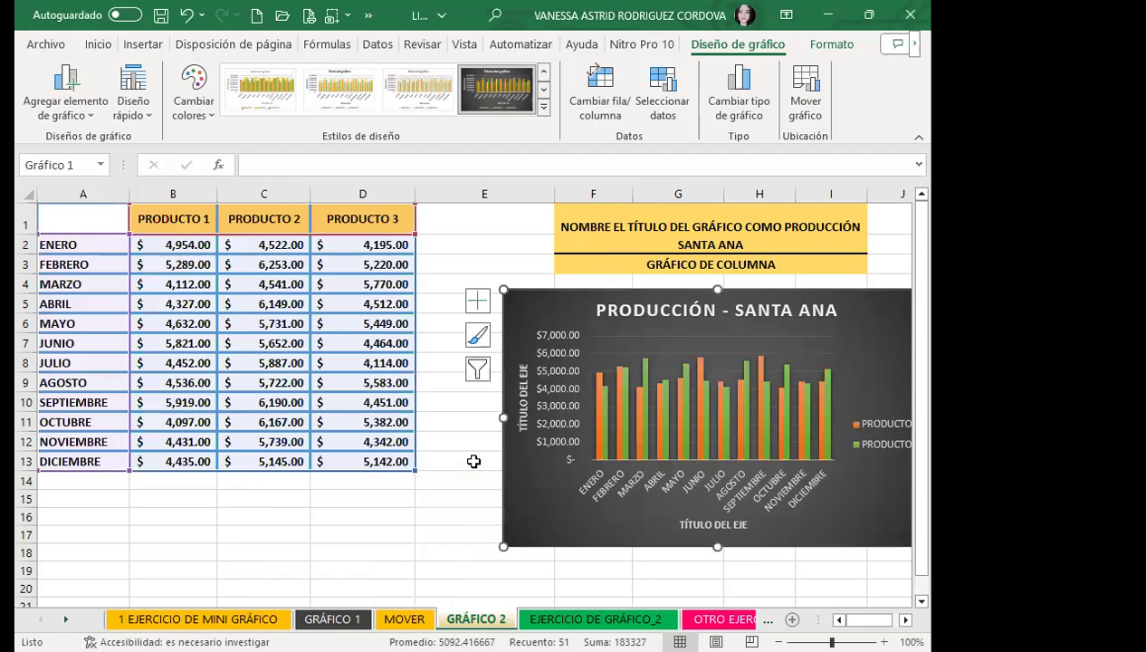
Step: Move the chart below the sales table and enlarge it to span columns A–E
{"action": "left_click_drag", "start_coordinate": [892, 326], "coordinate": [768, 319]}
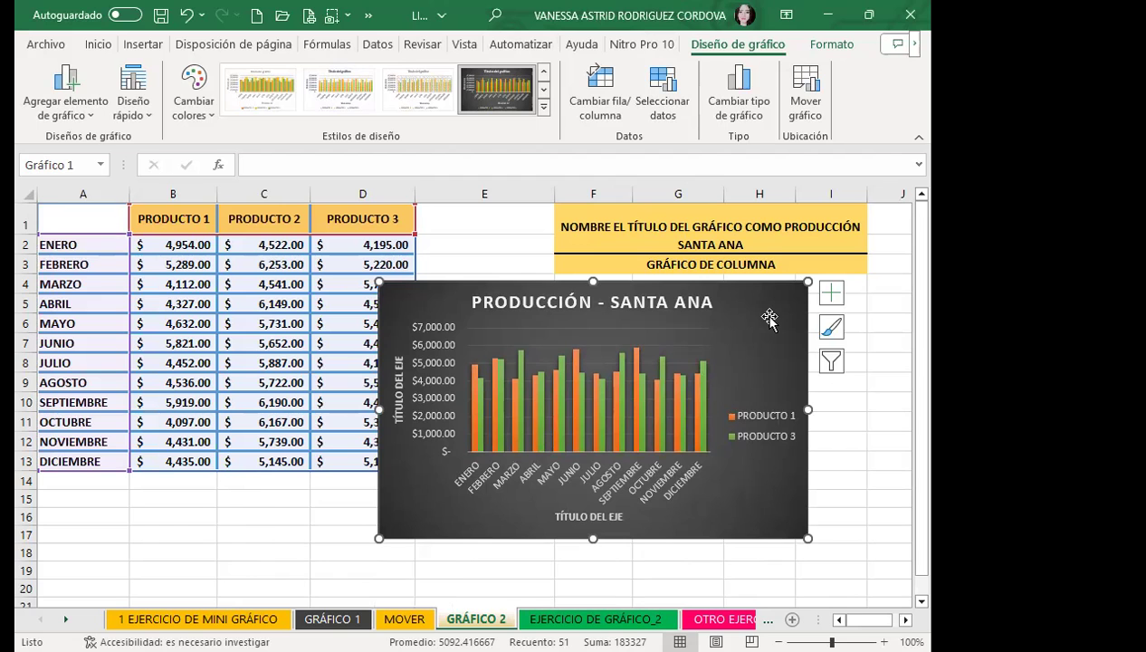
{"action": "left_click_drag", "start_coordinate": [741, 320], "coordinate": [429, 446]}
{"action": "scroll", "coordinate": [433, 362], "scroll_direction": "down", "scroll_amount": 3}
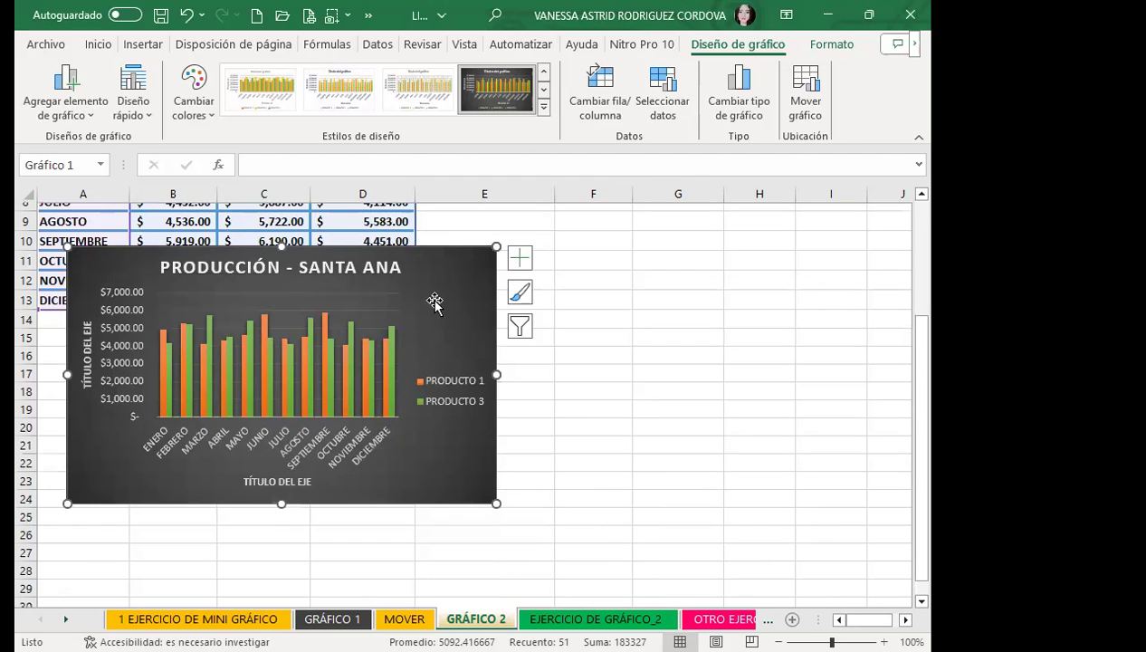
{"action": "left_click_drag", "start_coordinate": [435, 302], "coordinate": [410, 378]}
{"action": "scroll", "coordinate": [445, 366], "scroll_direction": "down", "scroll_amount": 4}
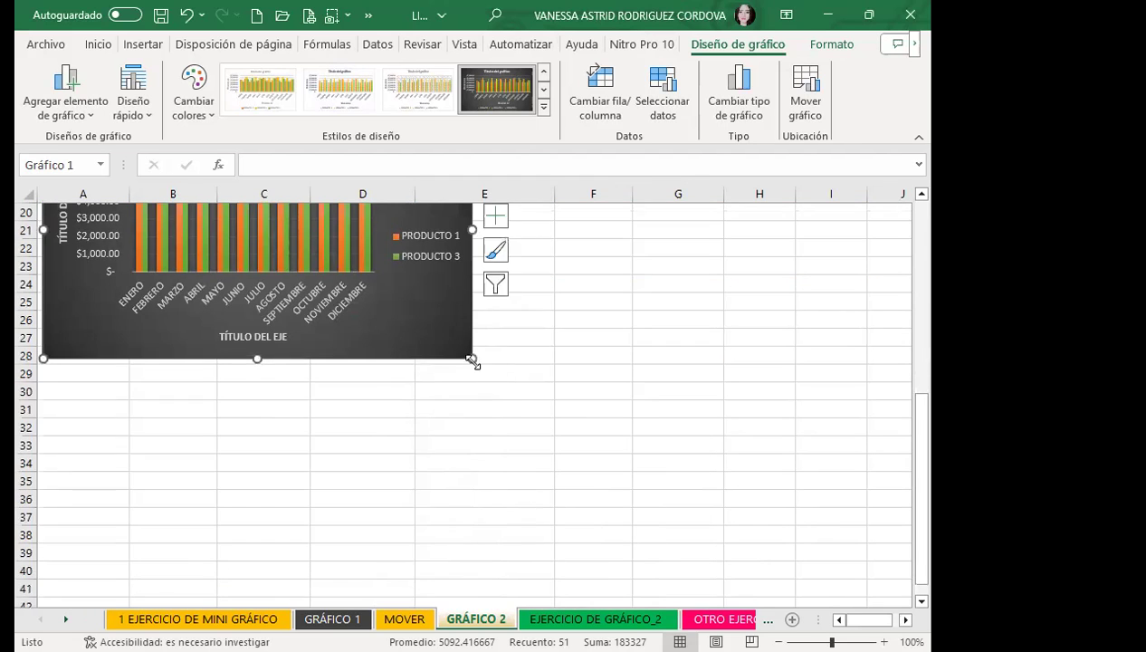
{"action": "left_click_drag", "start_coordinate": [471, 358], "coordinate": [599, 534]}
{"action": "scroll", "coordinate": [583, 532], "scroll_direction": "up", "scroll_amount": 1}
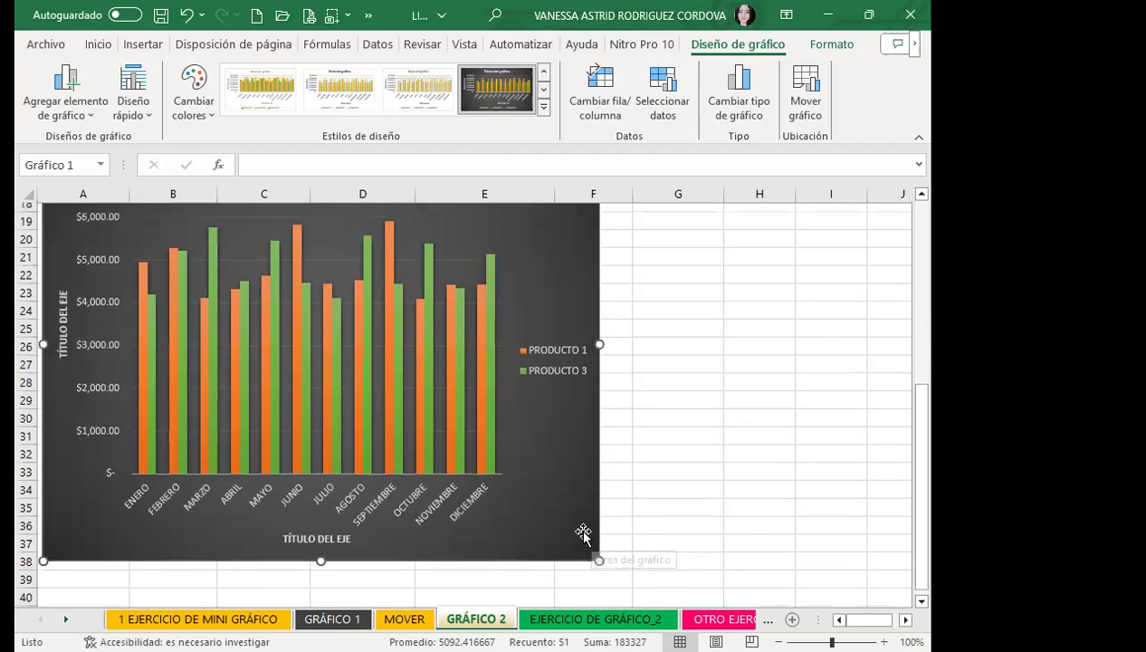
{"action": "scroll", "coordinate": [568, 524], "scroll_direction": "up", "scroll_amount": 1}
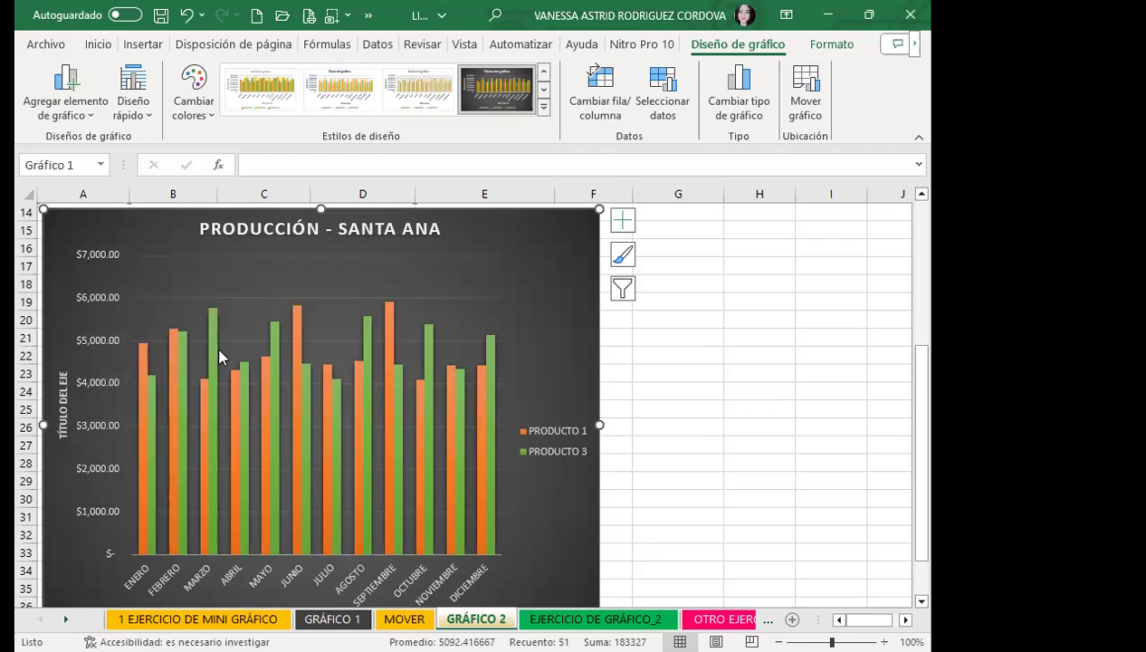
{"action": "scroll", "coordinate": [217, 347], "scroll_direction": "up", "scroll_amount": 5}
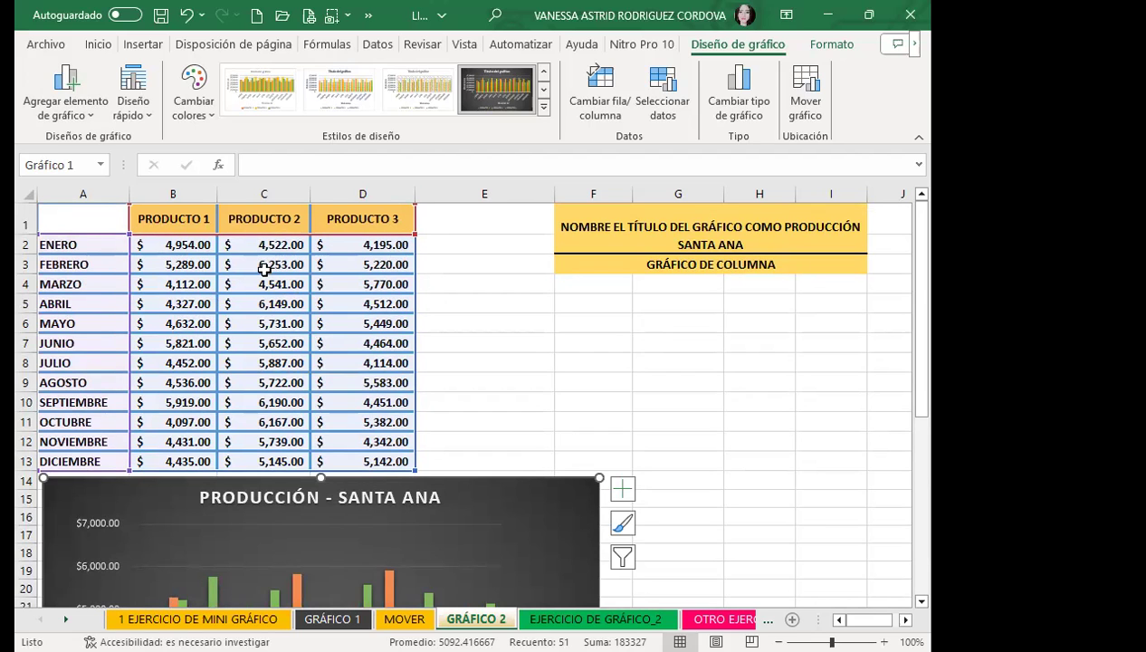
Step: Re-add PRODUCTO 2 and remove PRODUCTO 3 so the chart compares PRODUCTO 1 and 2
{"action": "scroll", "coordinate": [321, 457], "scroll_direction": "down", "scroll_amount": 3}
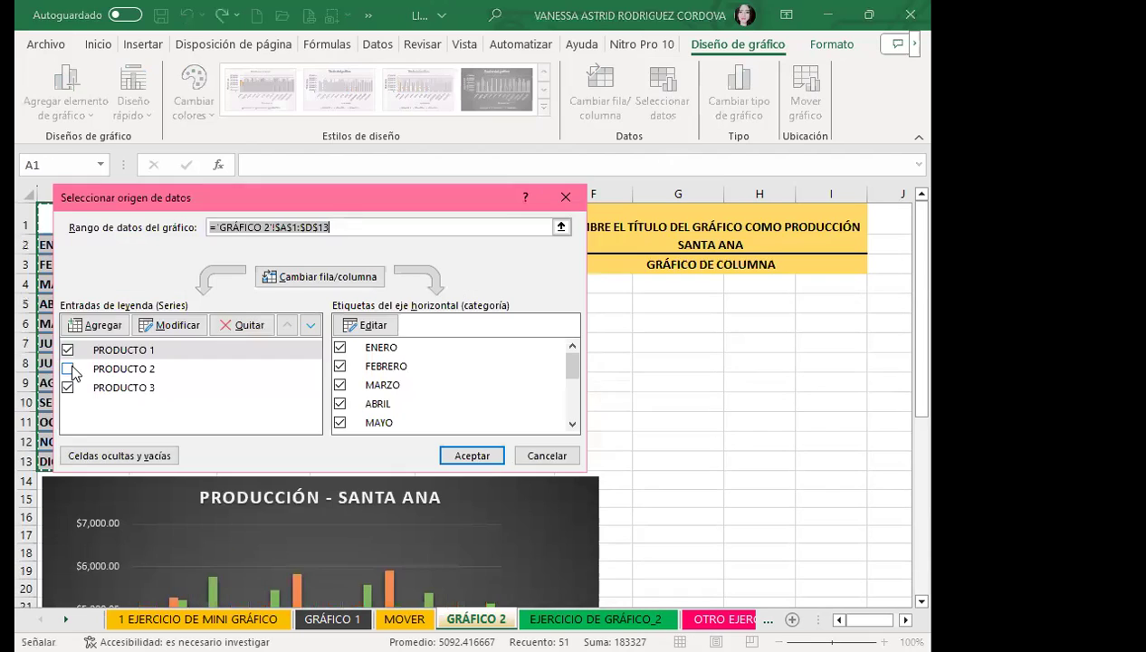
{"action": "left_click", "coordinate": [69, 366]}
{"action": "left_click", "coordinate": [67, 388]}
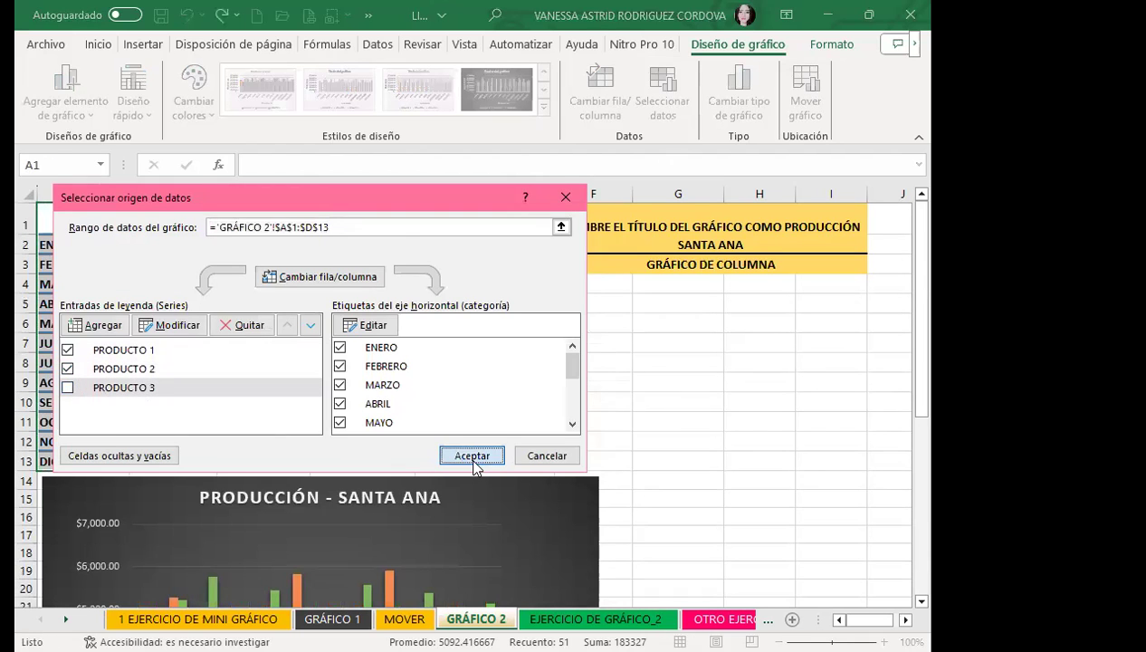
{"action": "left_click", "coordinate": [468, 456]}
{"action": "scroll", "coordinate": [724, 465], "scroll_direction": "down", "scroll_amount": 3}
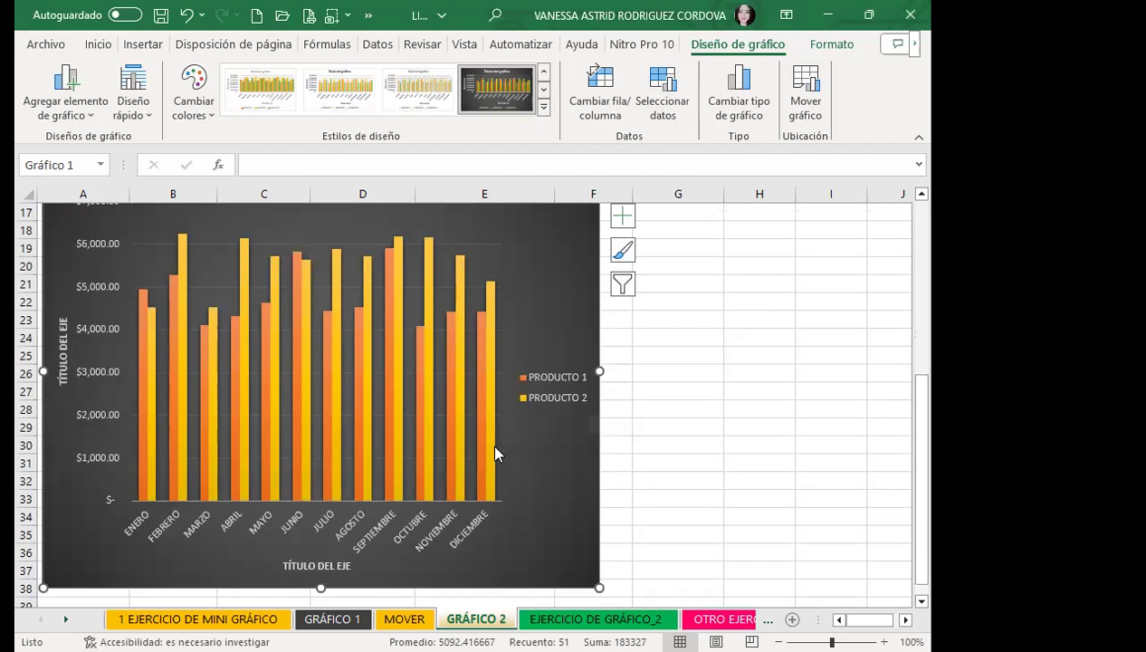
{"action": "scroll", "coordinate": [557, 336], "scroll_direction": "up", "scroll_amount": 1}
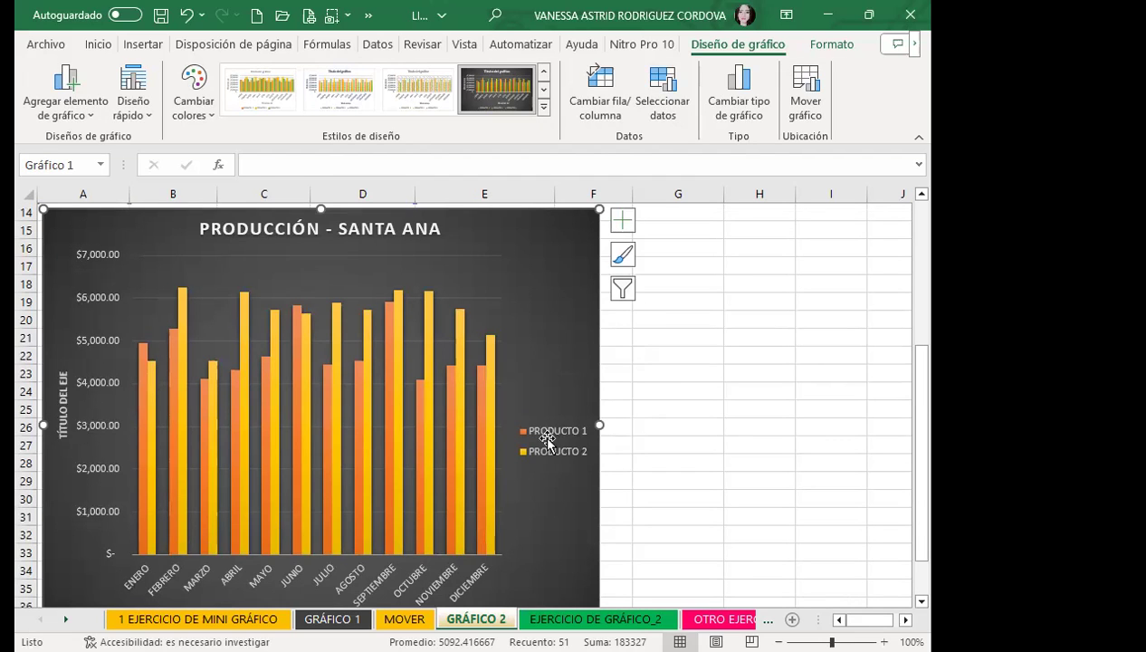
{"action": "scroll", "coordinate": [552, 367], "scroll_direction": "up", "scroll_amount": 1}
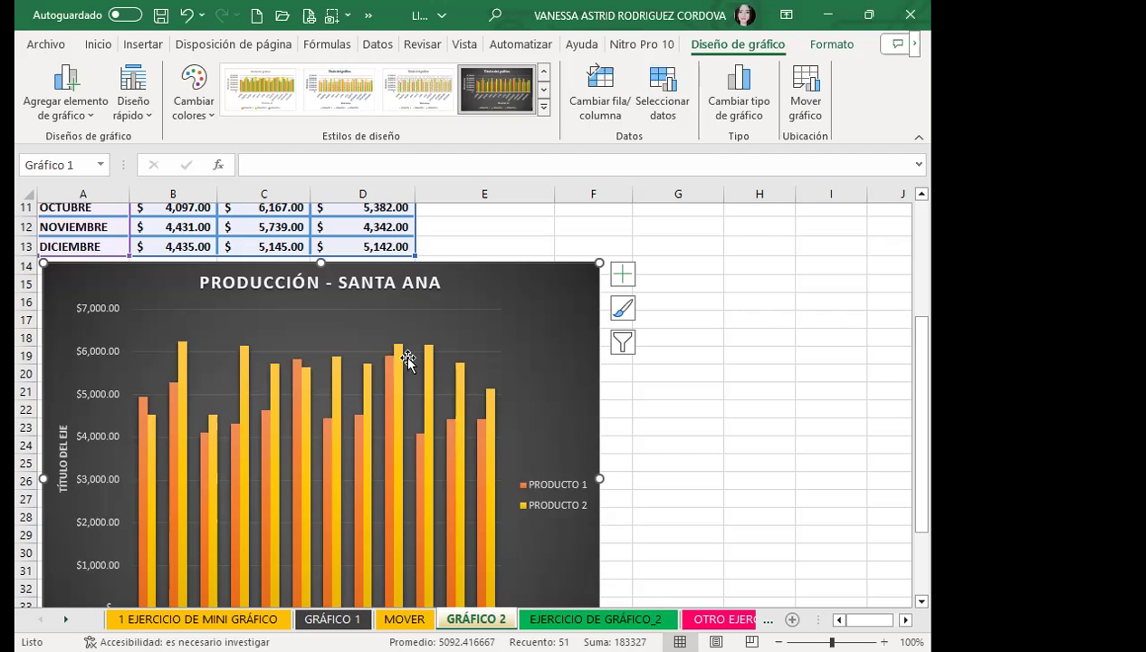
{"action": "scroll", "coordinate": [407, 359], "scroll_direction": "down", "scroll_amount": 1}
{"action": "scroll", "coordinate": [504, 459], "scroll_direction": "down", "scroll_amount": 4}
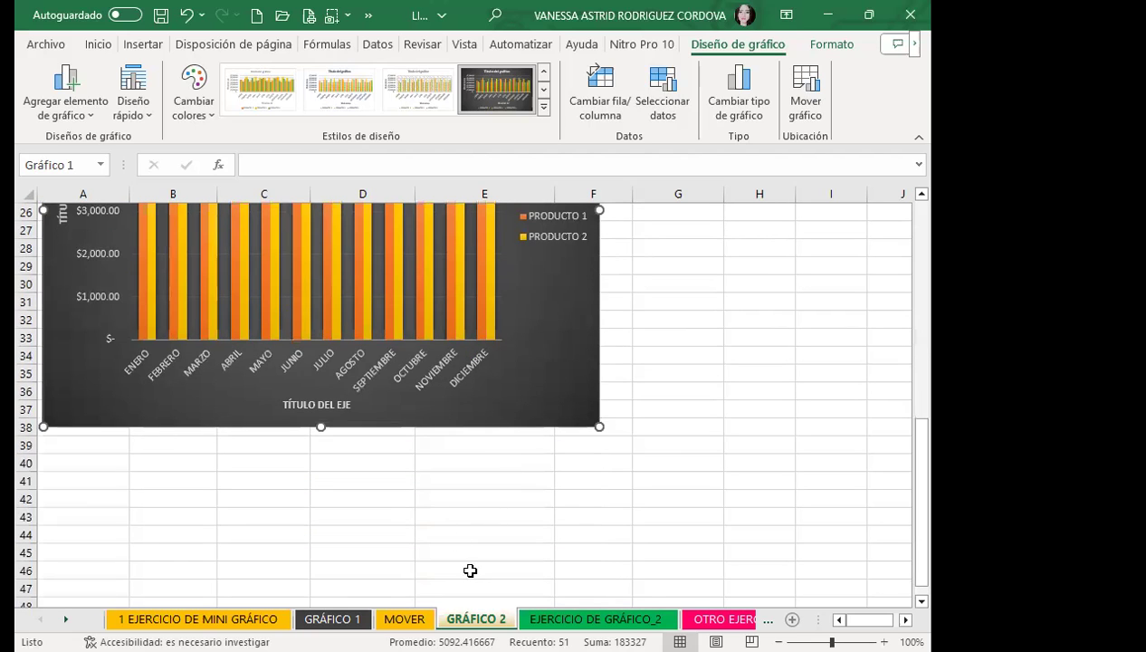
Step: Go past EJERCICIO DE GRÁFICO_2 to the OTRO EJERCICIO DE GRÁFICO sheet's yellow chart
{"action": "left_click", "coordinate": [589, 618]}
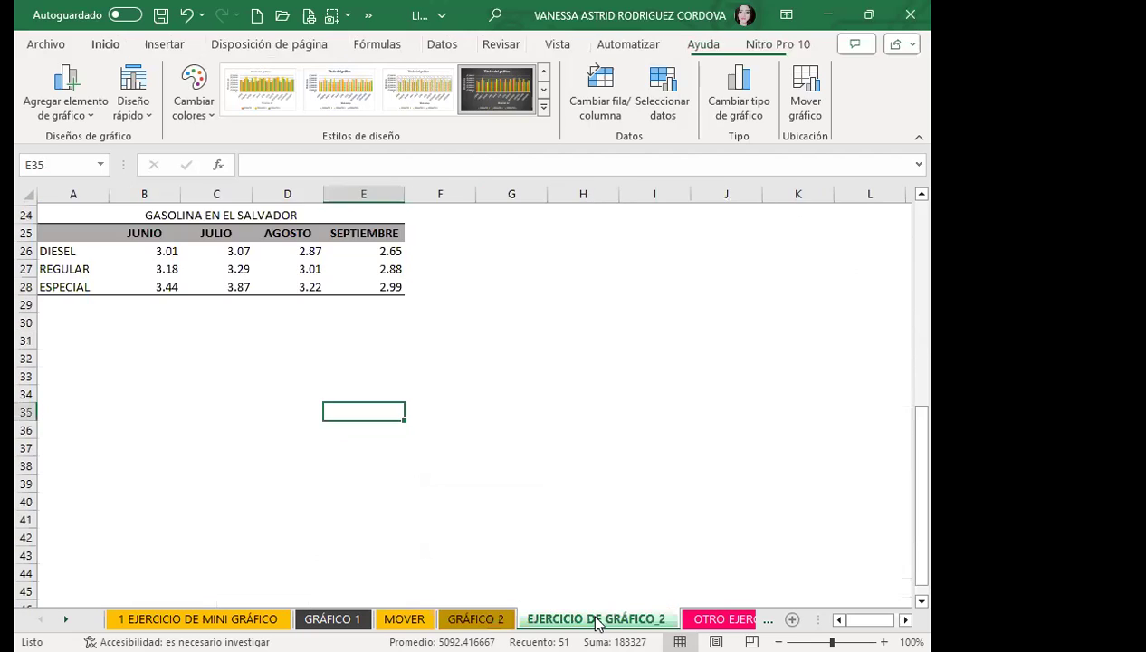
{"action": "key", "text": "ctrl+Page_Down"}
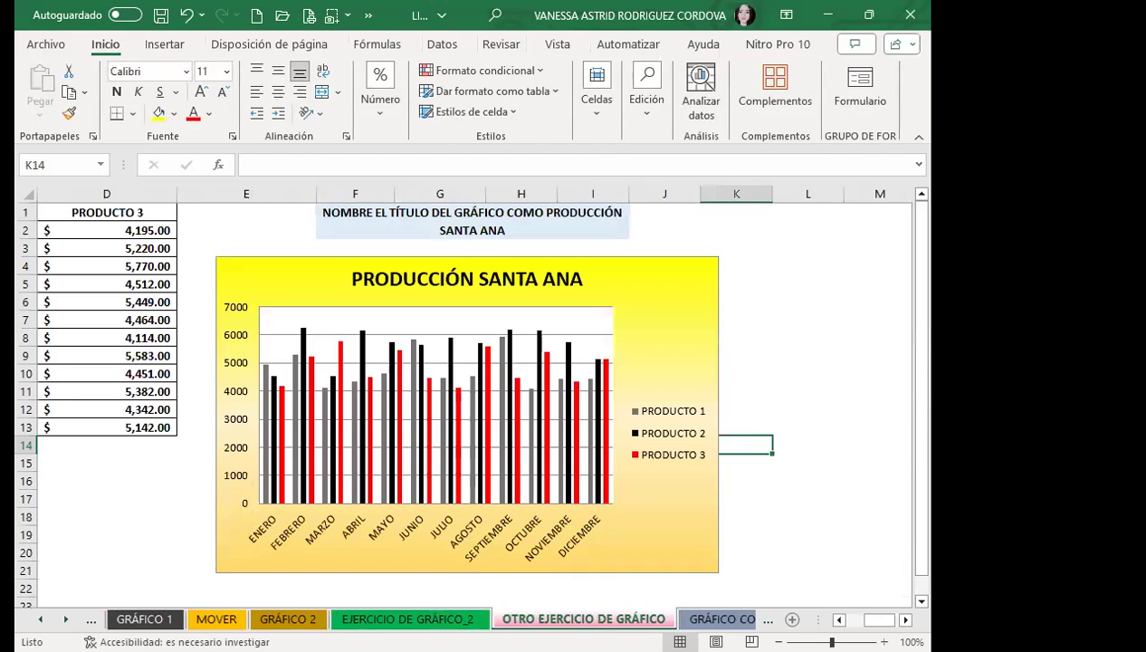
{"action": "left_click", "coordinate": [725, 620]}
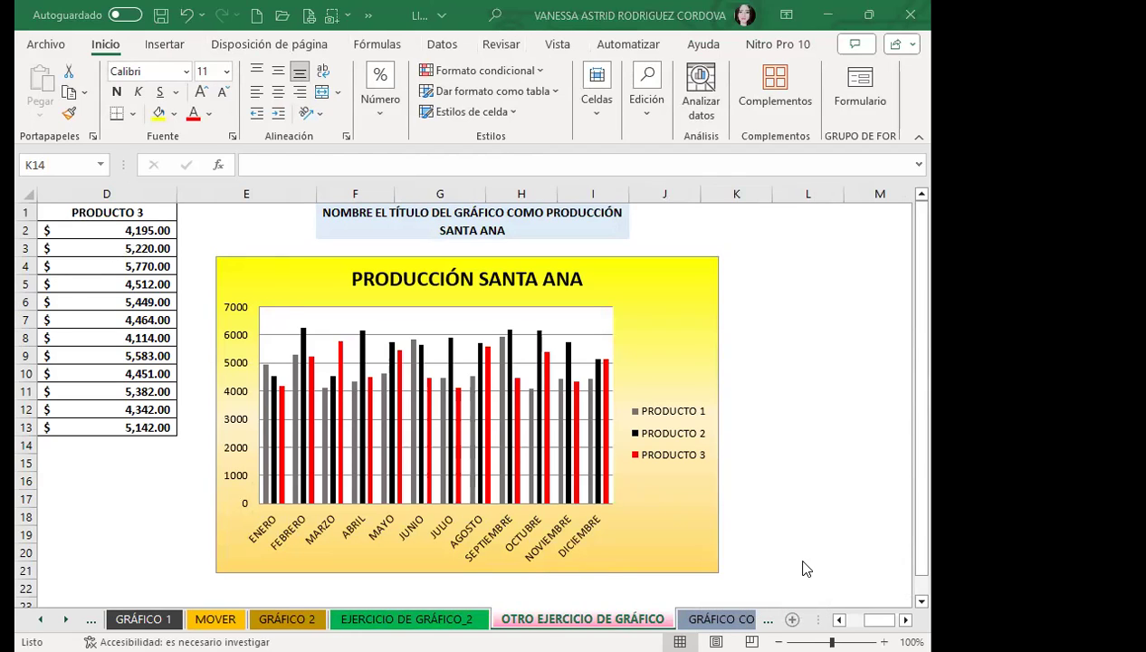
{"action": "scroll", "coordinate": [868, 558], "scroll_direction": "left", "scroll_amount": 1}
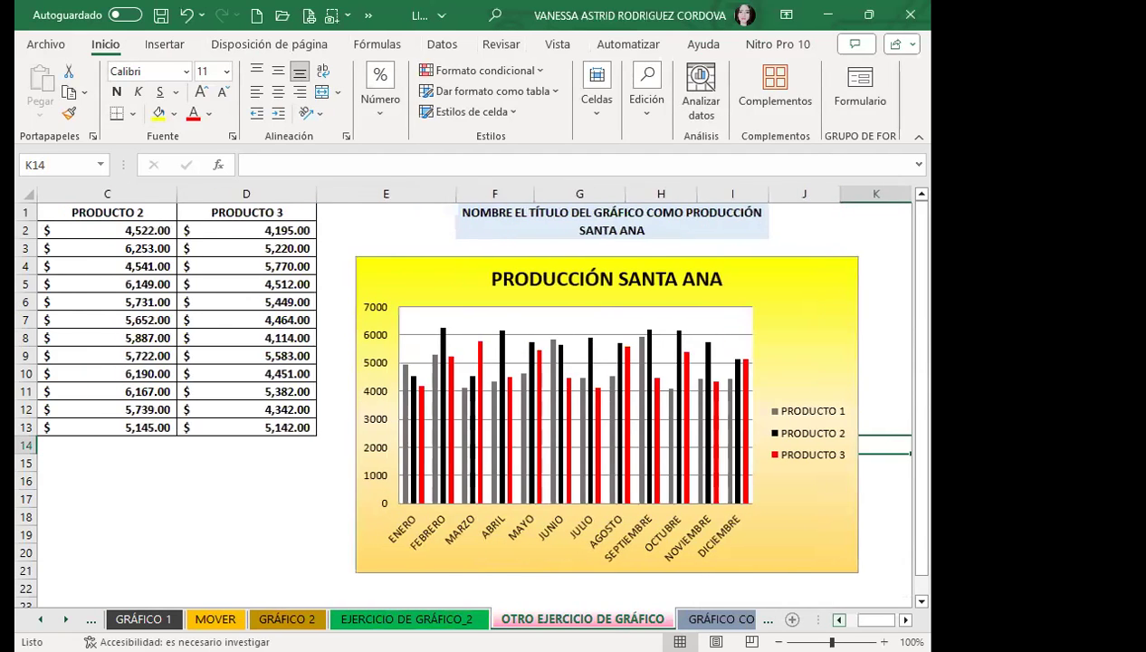
{"action": "scroll", "coordinate": [869, 558], "scroll_direction": "left", "scroll_amount": 1}
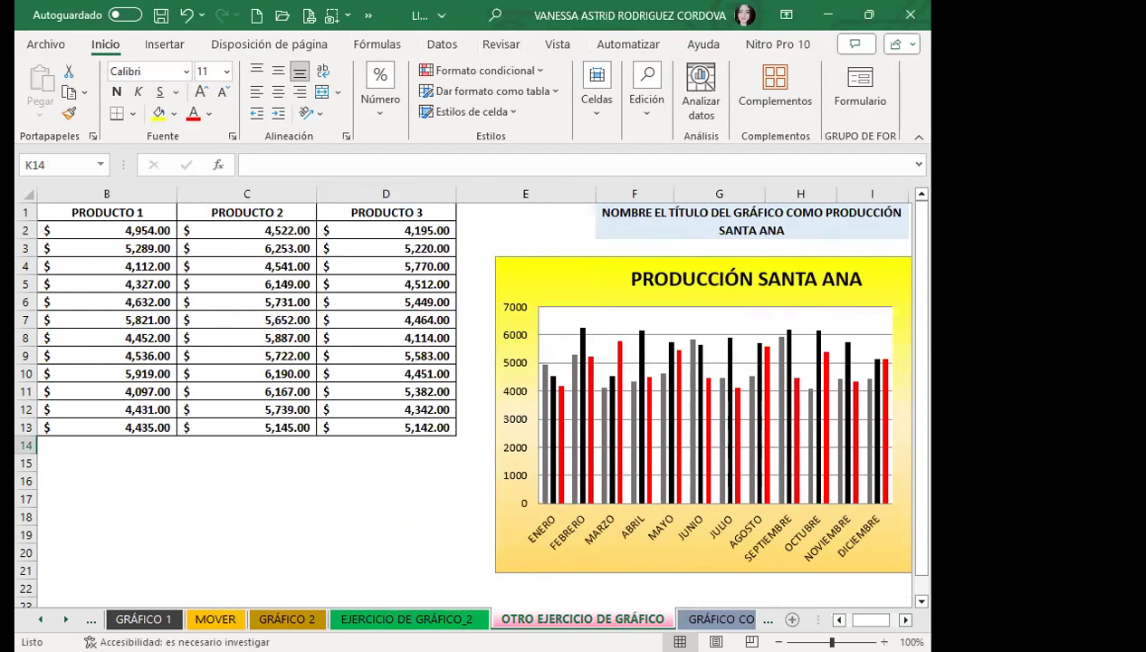
{"action": "scroll", "coordinate": [841, 552], "scroll_direction": "right", "scroll_amount": 2}
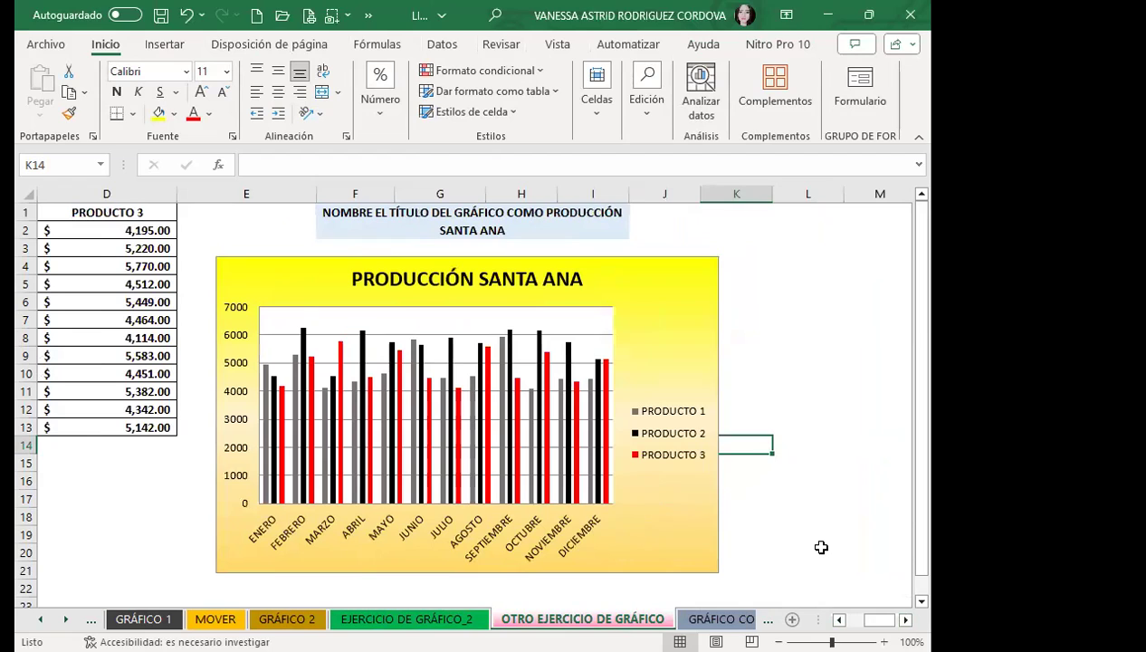
{"action": "left_click", "coordinate": [666, 305]}
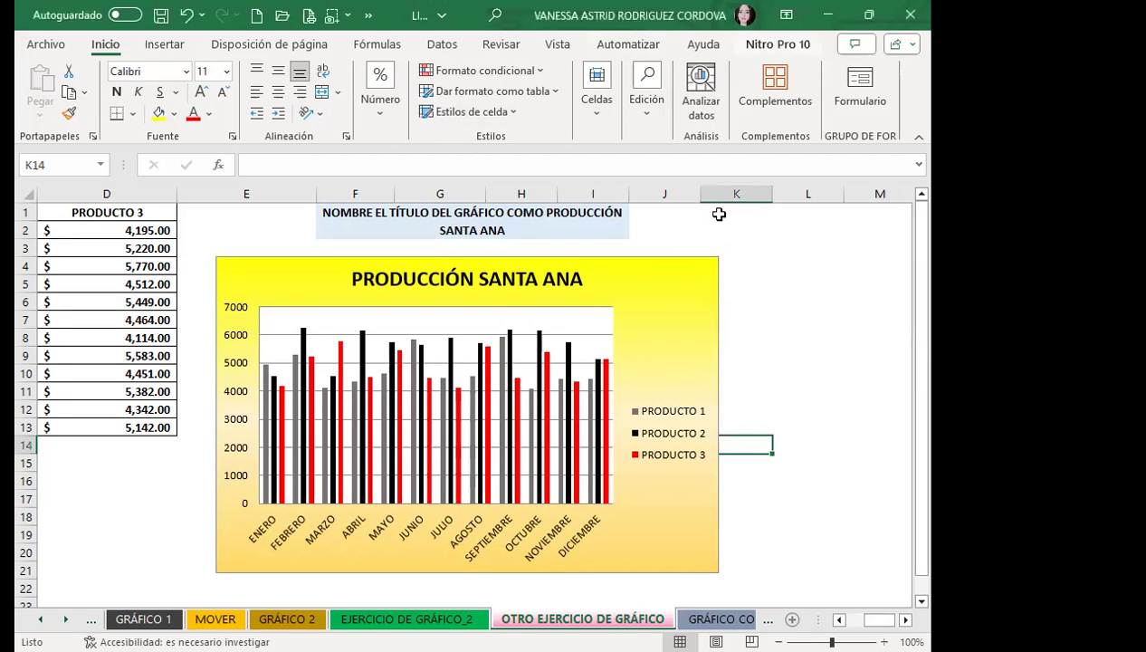
Step: Reduce the PRODUCCIÓN SANTA ANA chart to plot only PRODUCTO 1
{"action": "left_click", "coordinate": [697, 309]}
{"action": "left_click", "coordinate": [738, 43]}
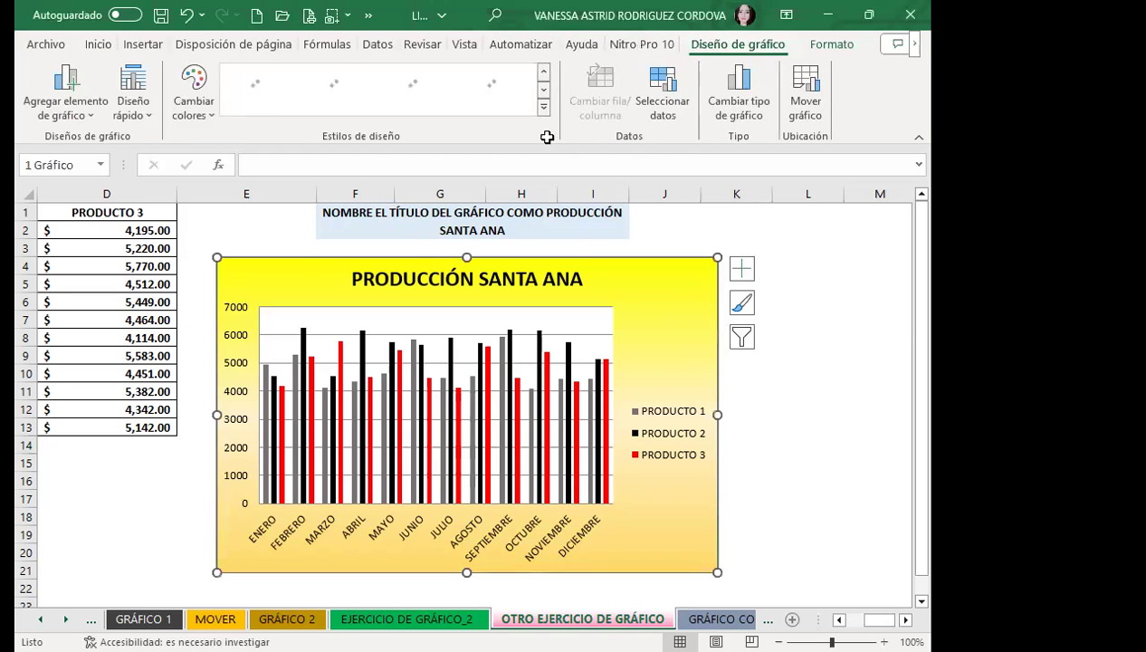
{"action": "left_click", "coordinate": [658, 110]}
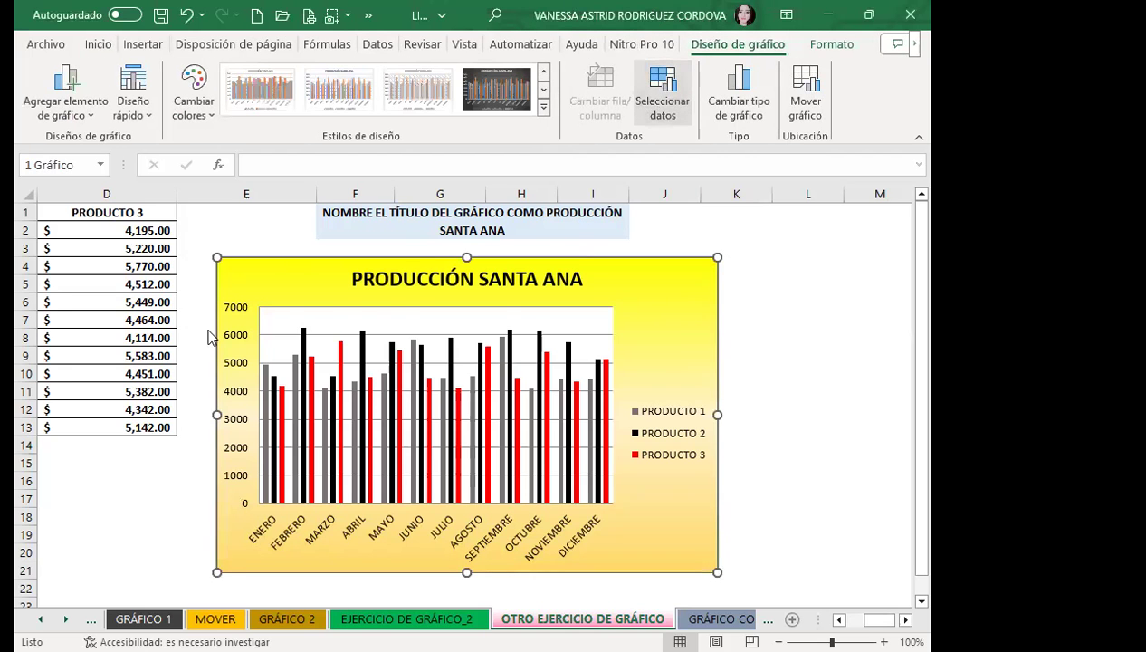
{"action": "left_click", "coordinate": [67, 369]}
{"action": "left_click", "coordinate": [67, 387]}
{"action": "left_click", "coordinate": [469, 460]}
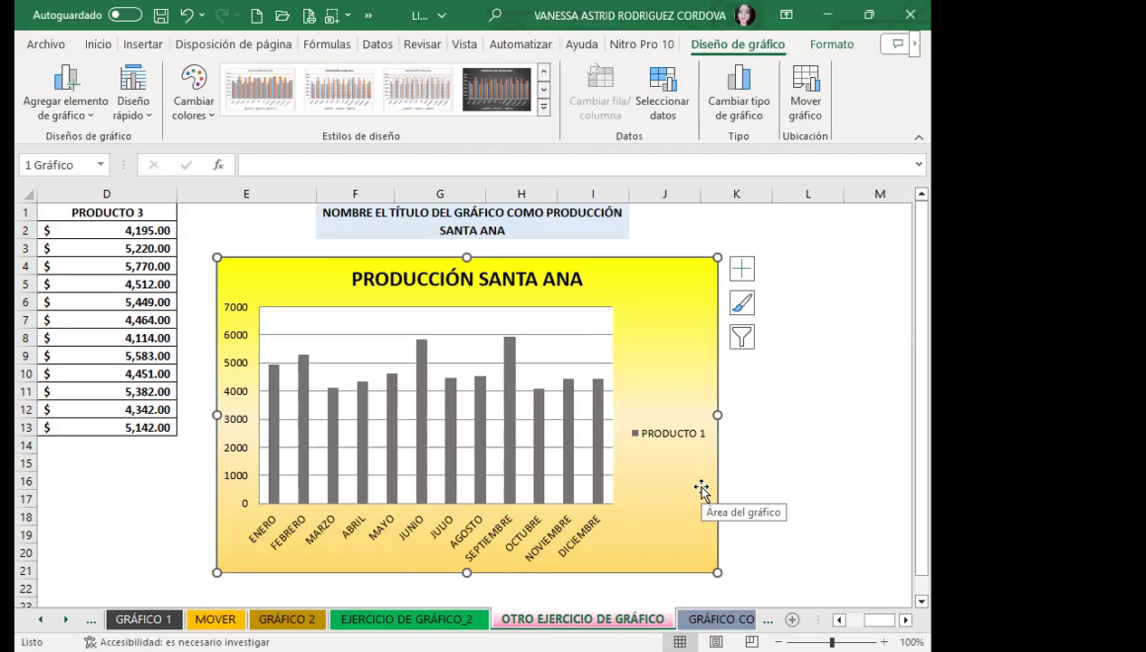
Step: Restore PRODUCTO 2 and PRODUCTO 3 to the chart and deselect it
{"action": "left_click", "coordinate": [663, 90]}
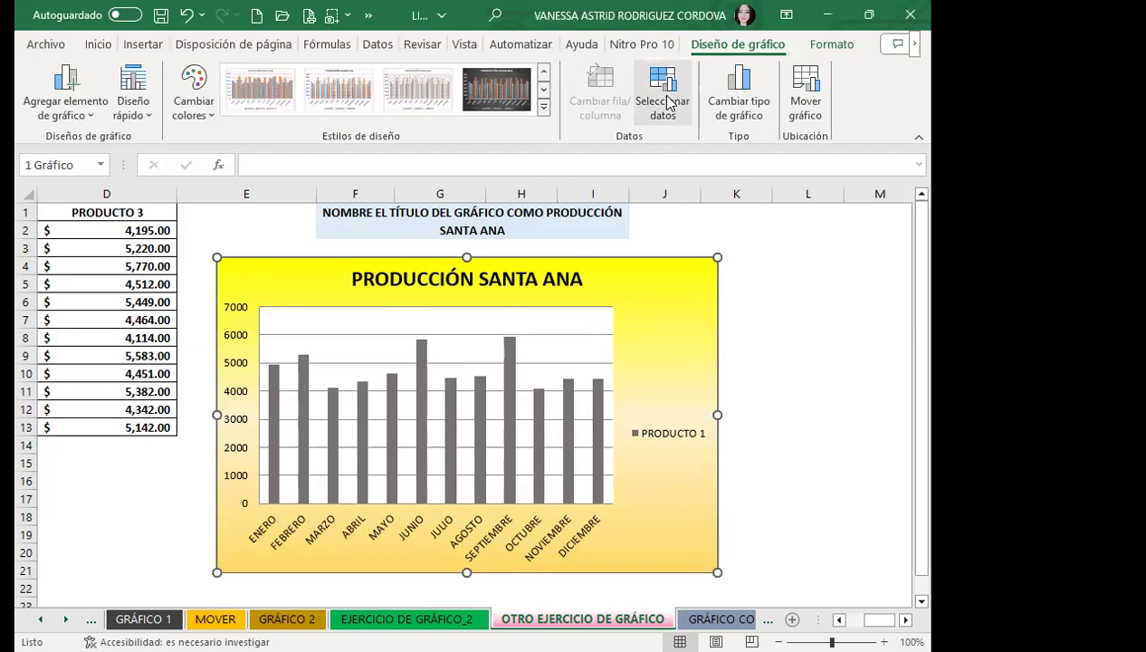
{"action": "left_click", "coordinate": [67, 368]}
{"action": "left_click", "coordinate": [67, 388]}
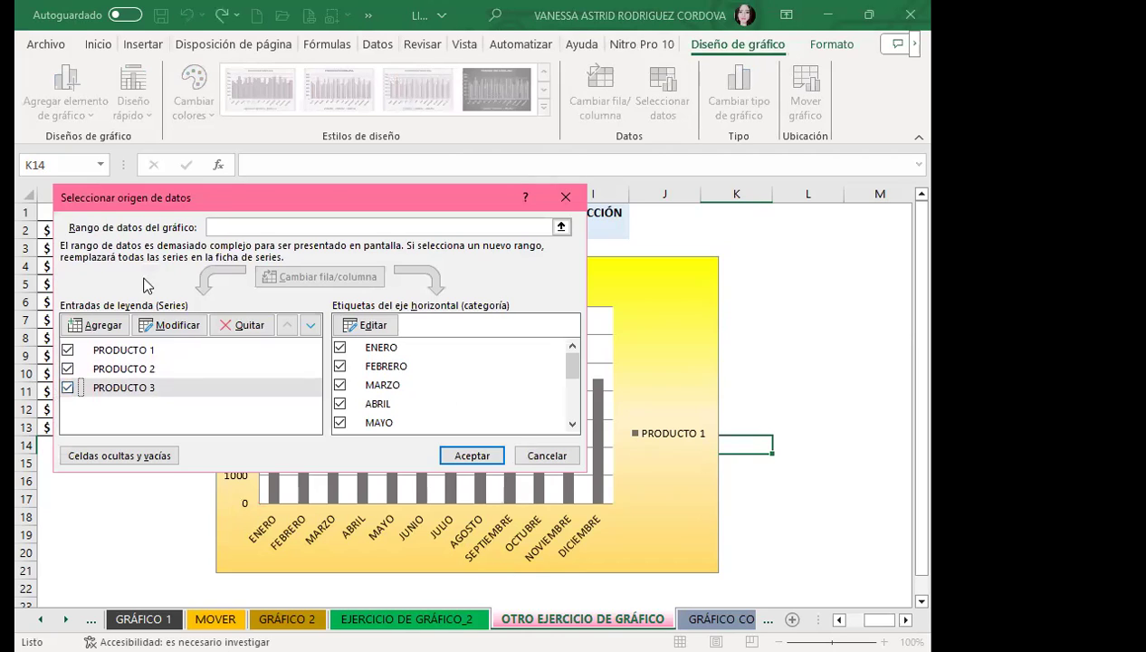
{"action": "left_click", "coordinate": [486, 456]}
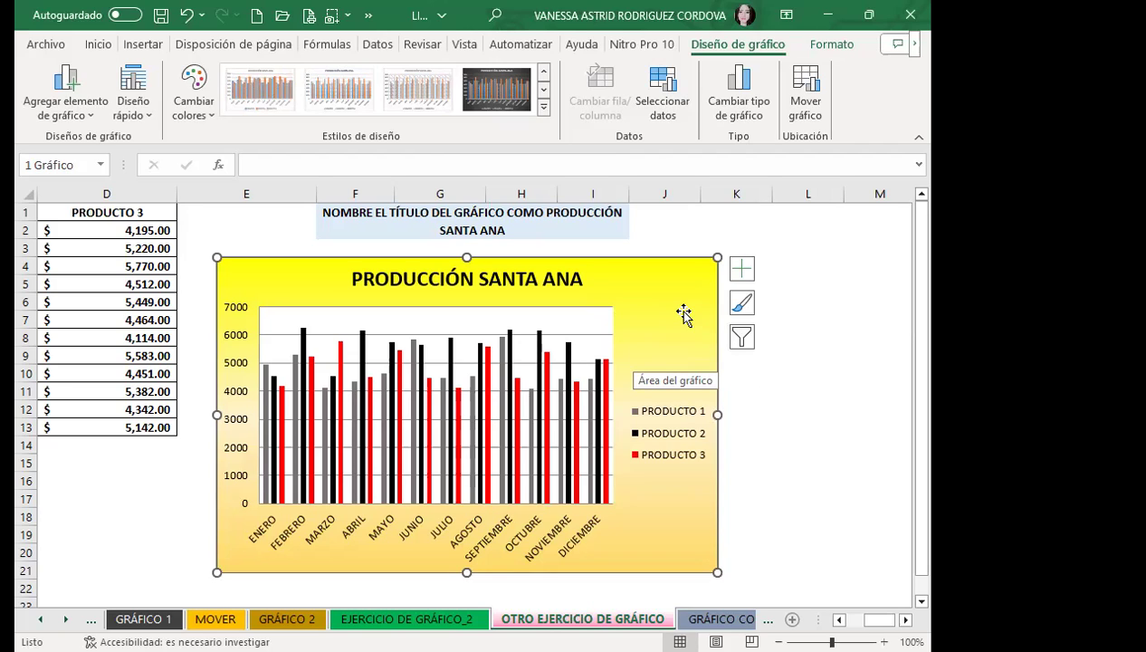
{"action": "left_click", "coordinate": [770, 444]}
{"action": "scroll", "coordinate": [579, 470], "scroll_direction": "down", "scroll_amount": 2}
{"action": "scroll", "coordinate": [645, 574], "scroll_direction": "down", "scroll_amount": 2}
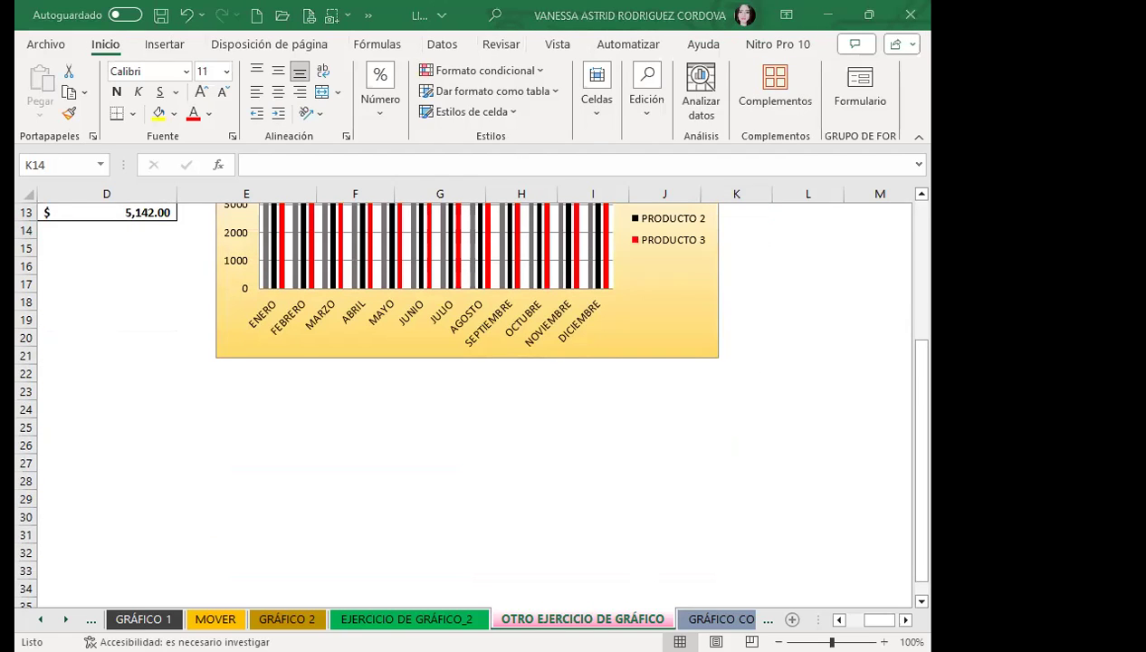
Step: Switch back to the EJERCICIO DE GRÁFICO_2 sheet with Ctrl+PageUp
{"action": "key", "text": "ctrl+Page_Up"}
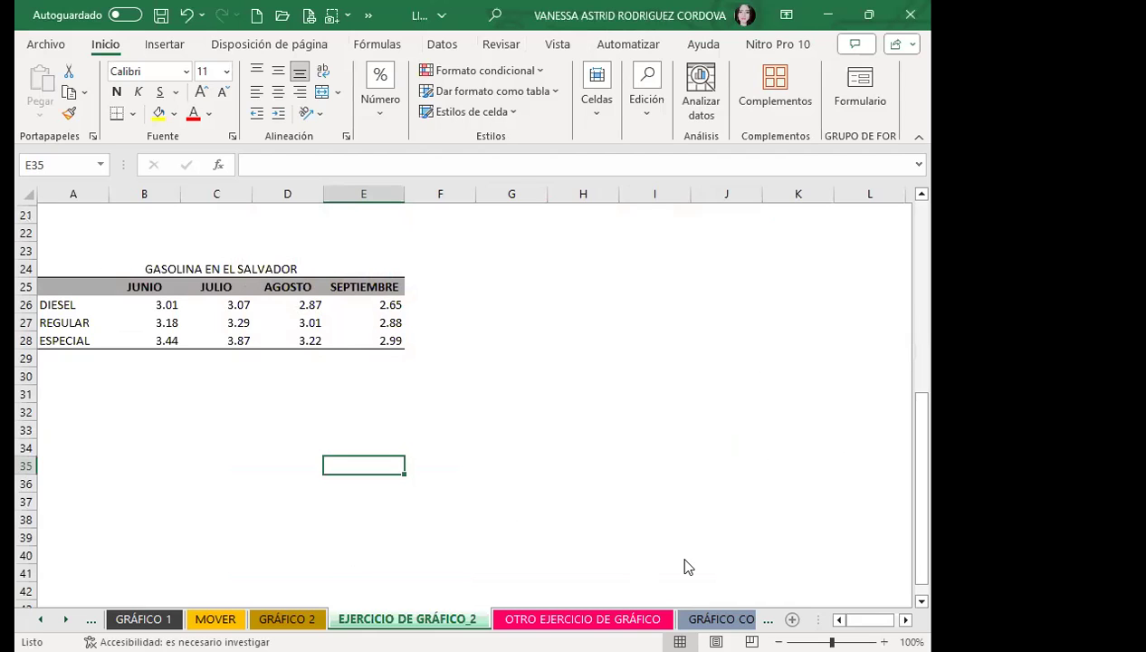
{"action": "scroll", "coordinate": [299, 415], "scroll_direction": "up", "scroll_amount": 7}
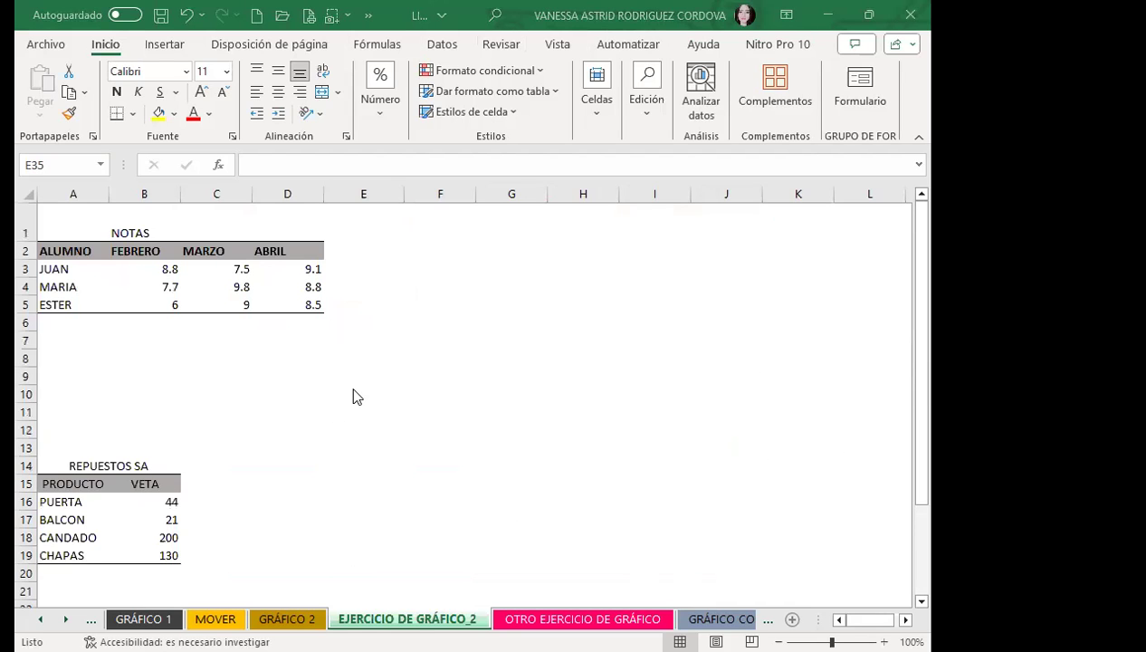
{"action": "left_click", "coordinate": [442, 43]}
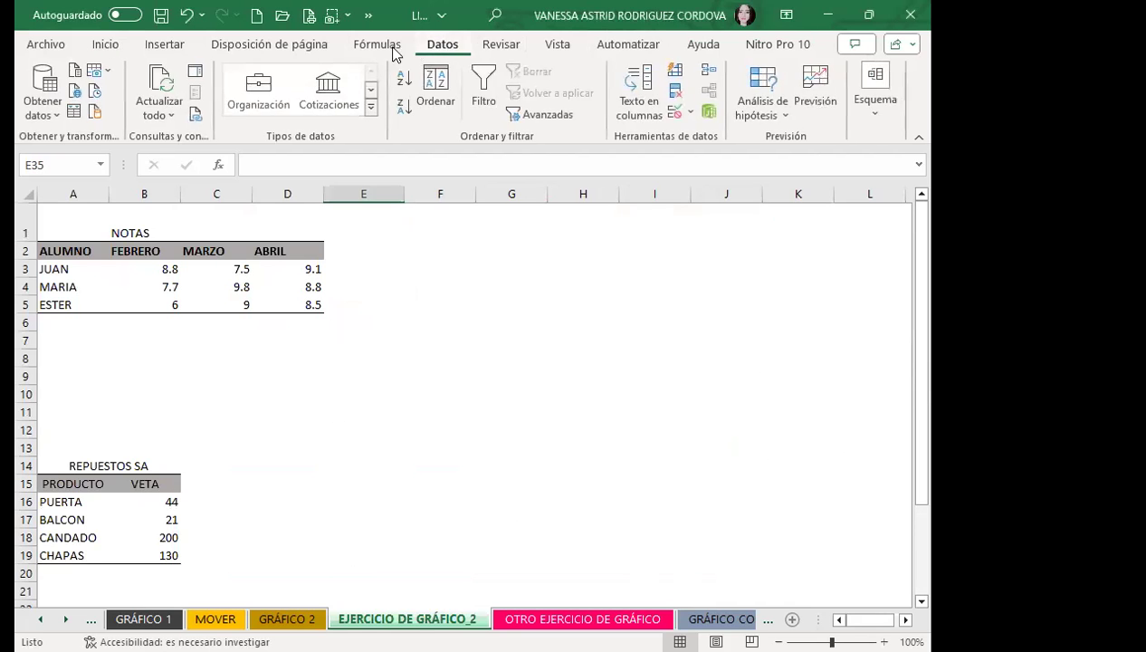
Step: Turn on Líneas de cuadrícula so the sheet's gridlines are visible
{"action": "left_click", "coordinate": [557, 44]}
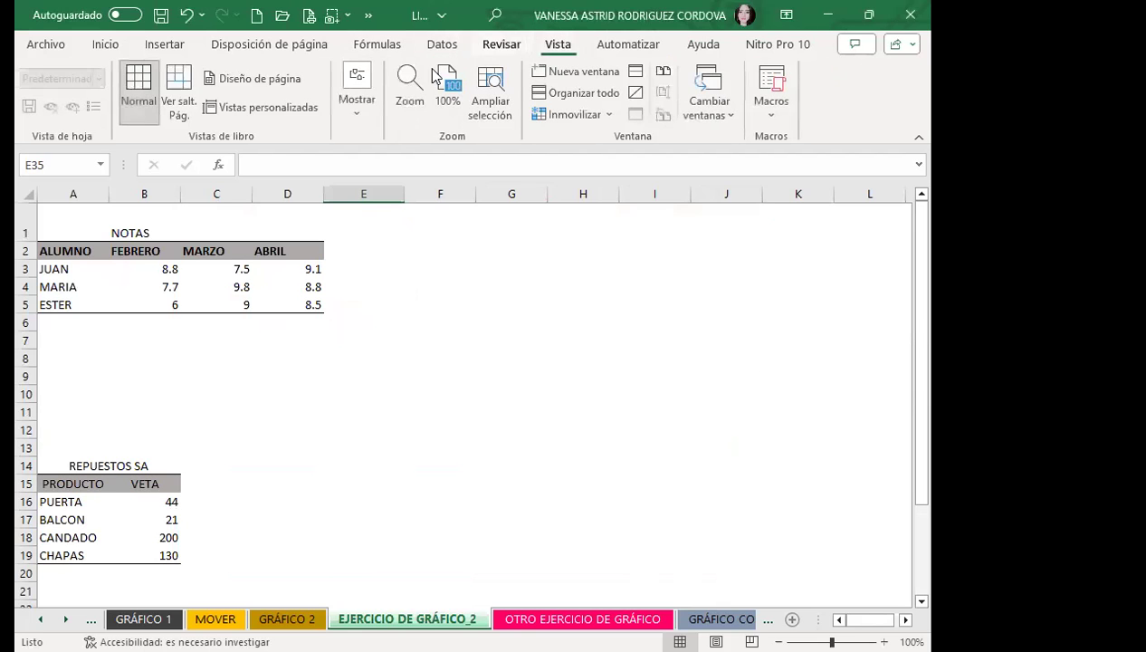
{"action": "left_click", "coordinate": [353, 119]}
{"action": "left_click", "coordinate": [409, 193]}
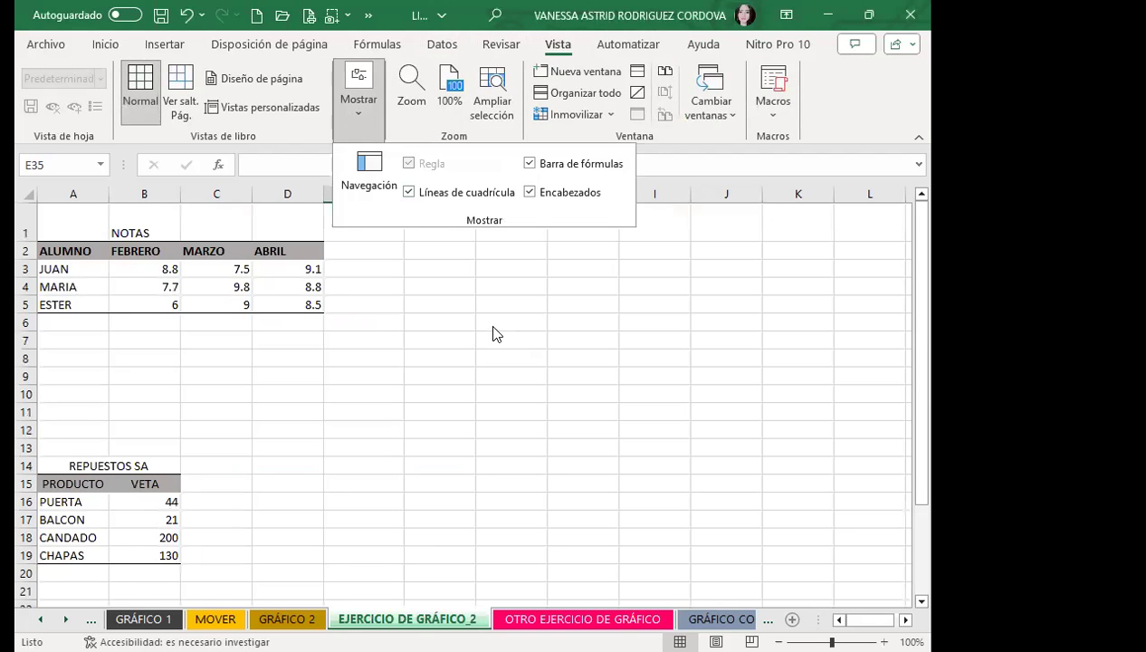
{"action": "left_click", "coordinate": [491, 327]}
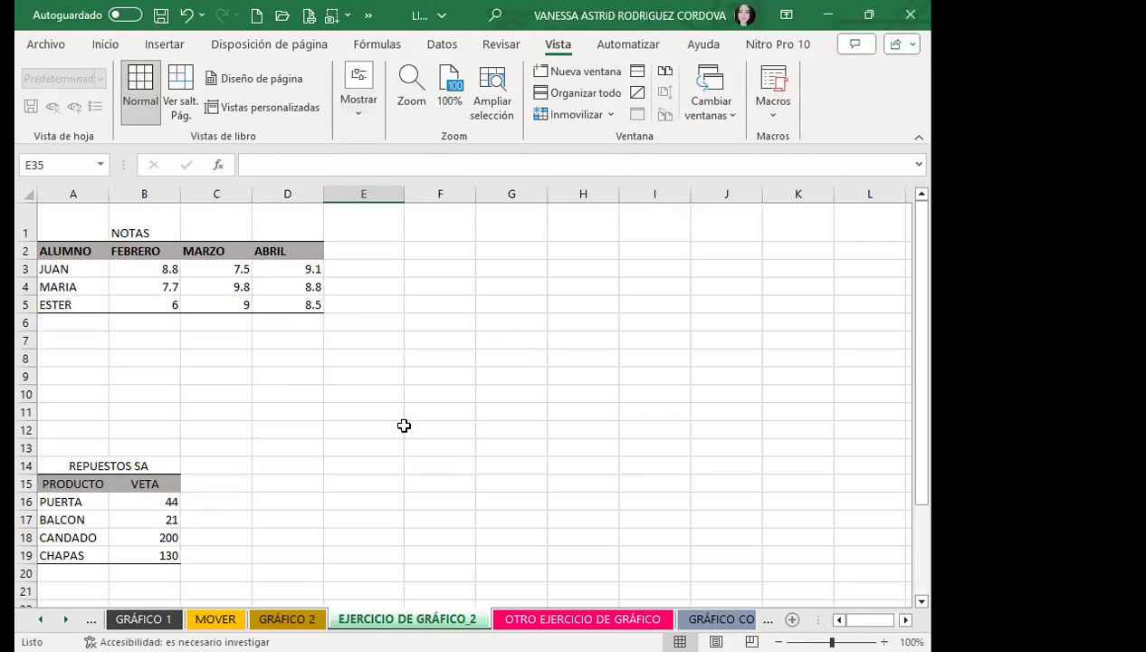
{"action": "scroll", "coordinate": [434, 426], "scroll_direction": "down", "scroll_amount": 5}
{"action": "scroll", "coordinate": [507, 434], "scroll_direction": "down", "scroll_amount": 1}
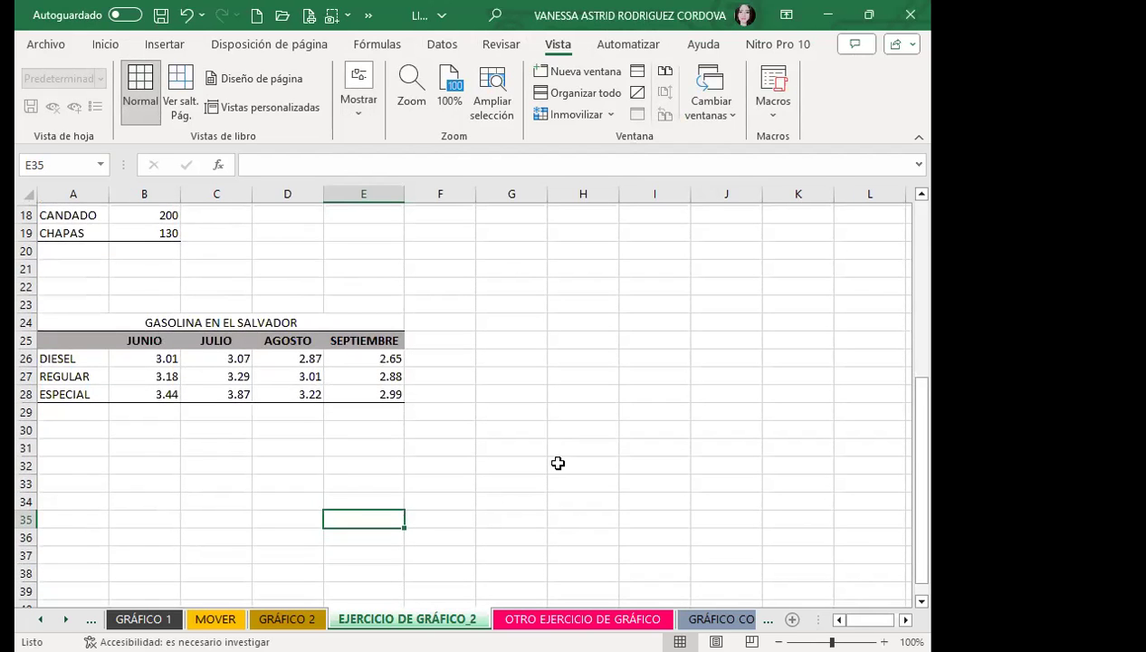
{"action": "scroll", "coordinate": [554, 465], "scroll_direction": "up", "scroll_amount": 6}
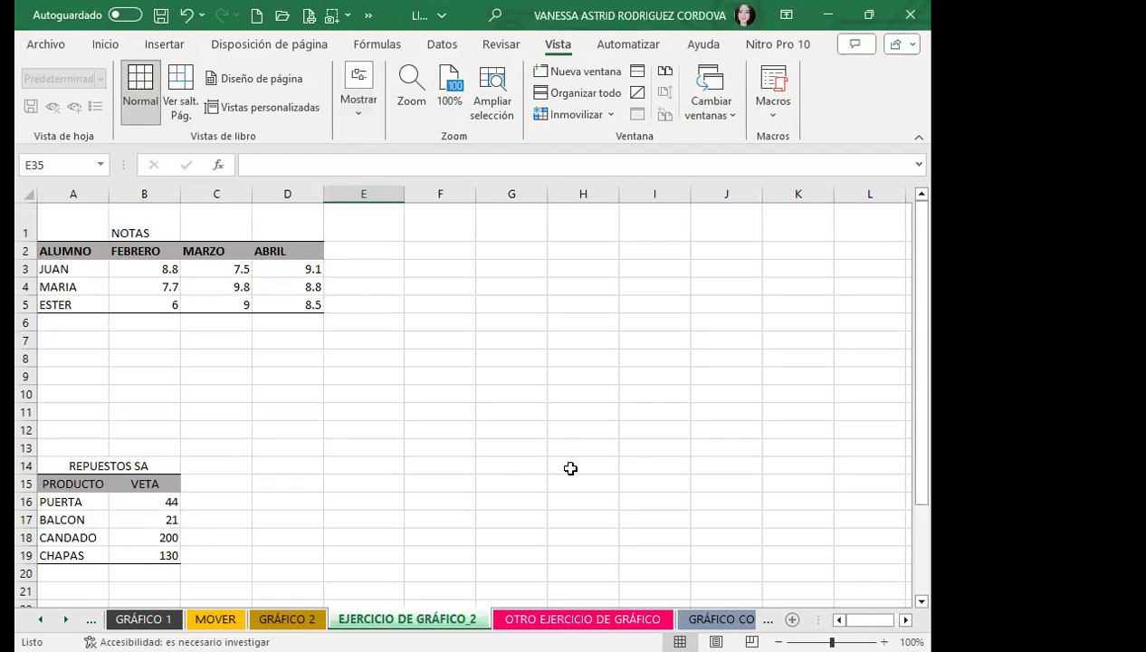
{"action": "left_click", "coordinate": [502, 444]}
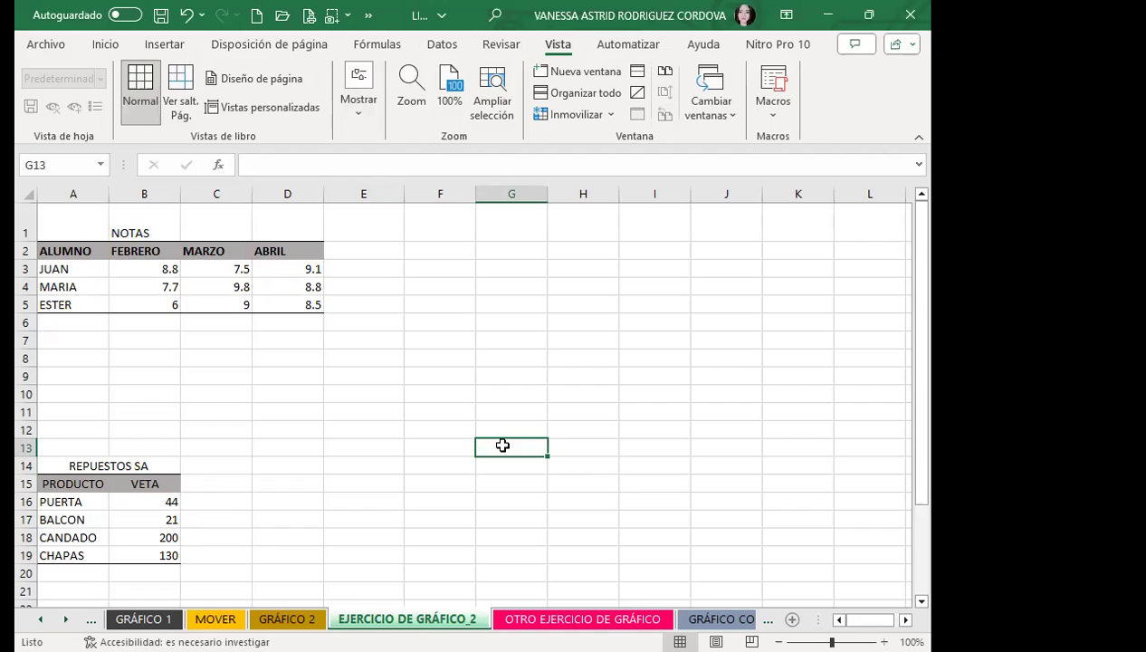
Step: Insert a clustered column chart of NOTAS A2:D5 with axis titles and side legend
{"action": "left_click_drag", "start_coordinate": [40, 253], "coordinate": [275, 300]}
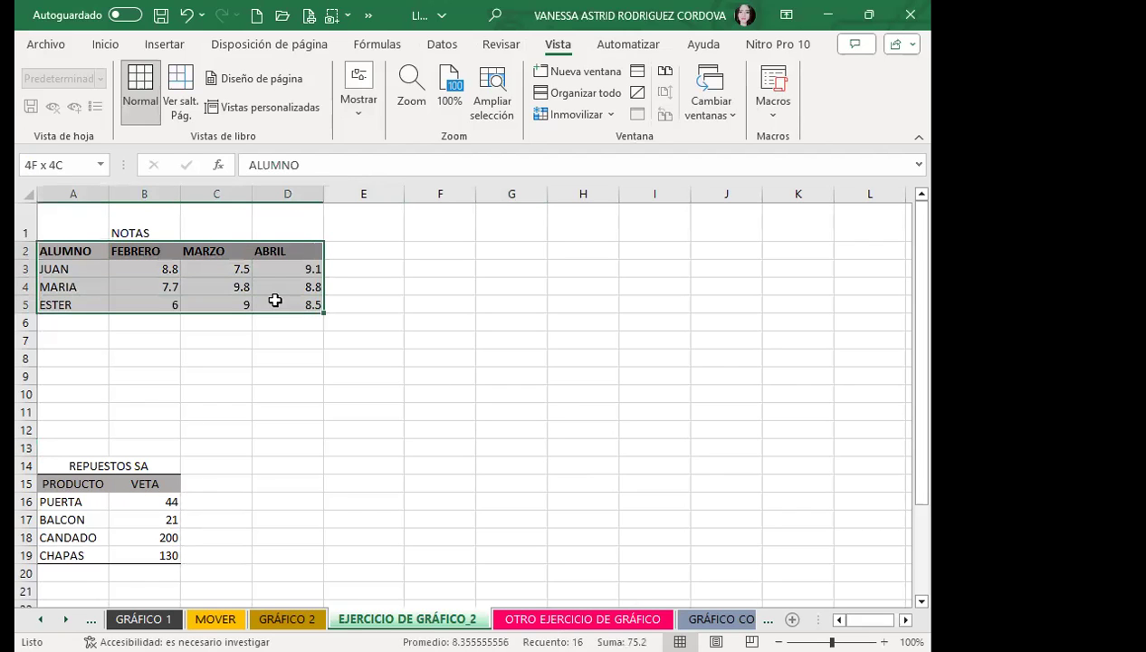
{"action": "left_click", "coordinate": [164, 43]}
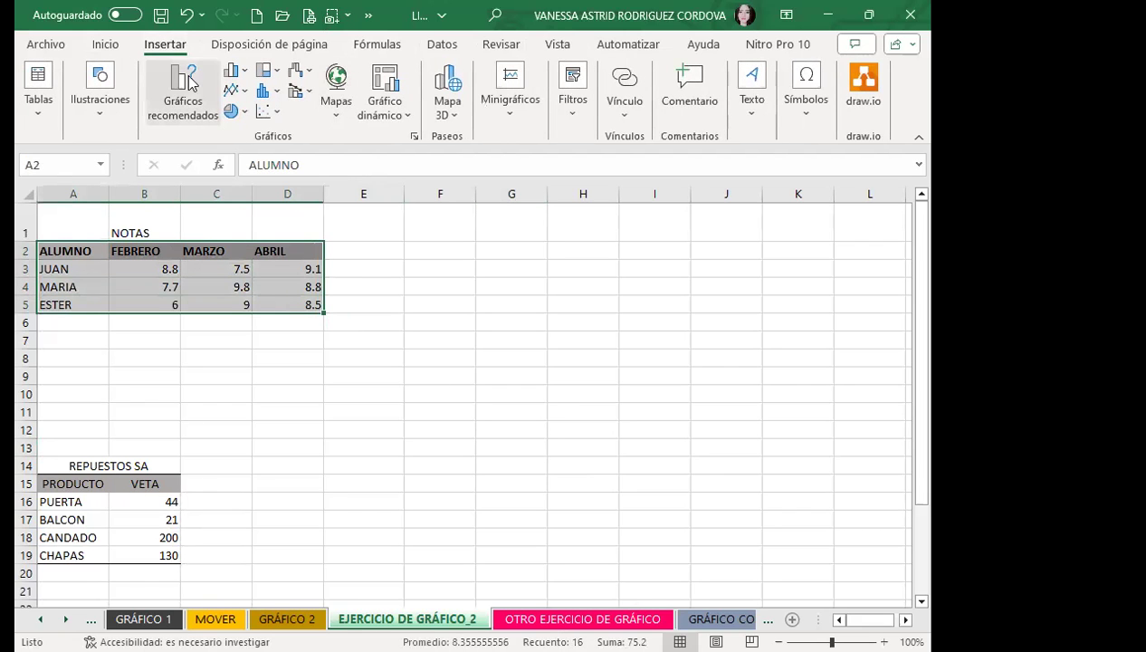
{"action": "left_click", "coordinate": [233, 73]}
{"action": "left_click", "coordinate": [247, 138]}
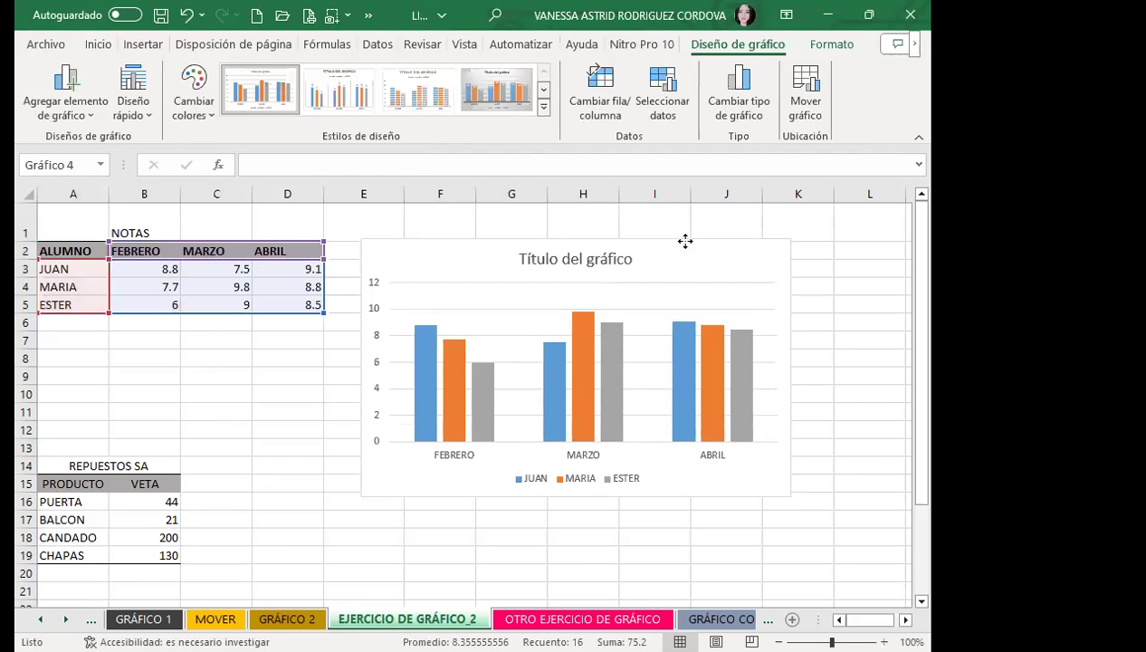
{"action": "left_click", "coordinate": [127, 107]}
{"action": "left_click", "coordinate": [240, 262]}
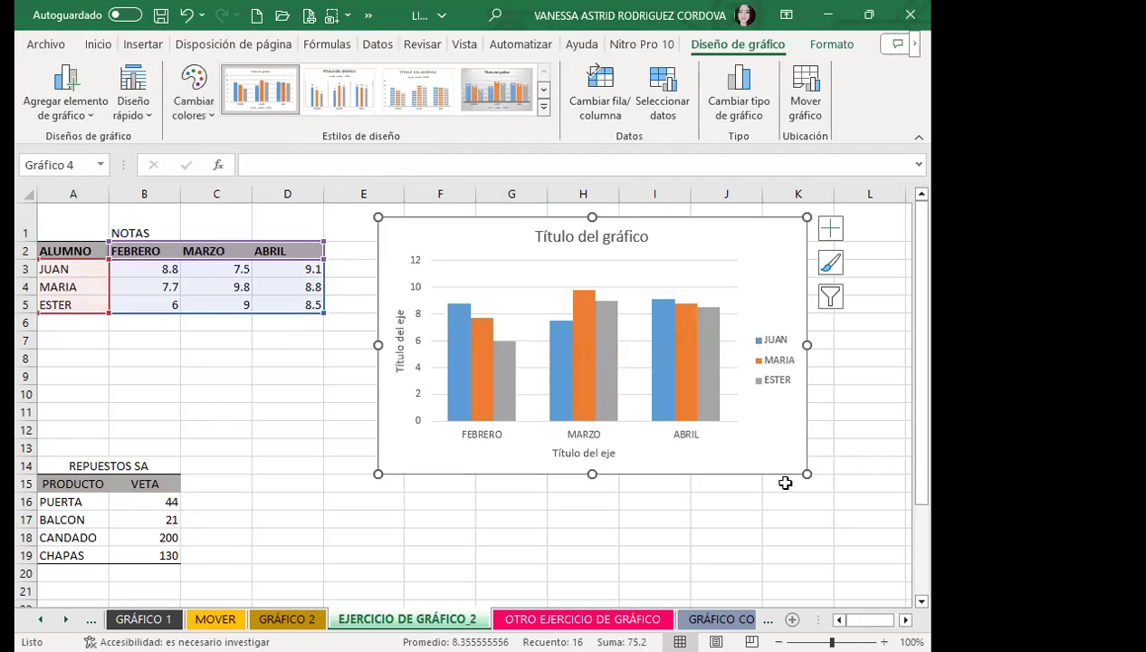
Step: Resize the grades chart and place it beside the NOTAS table, then select A15:B19
{"action": "left_click_drag", "start_coordinate": [806, 471], "coordinate": [660, 326]}
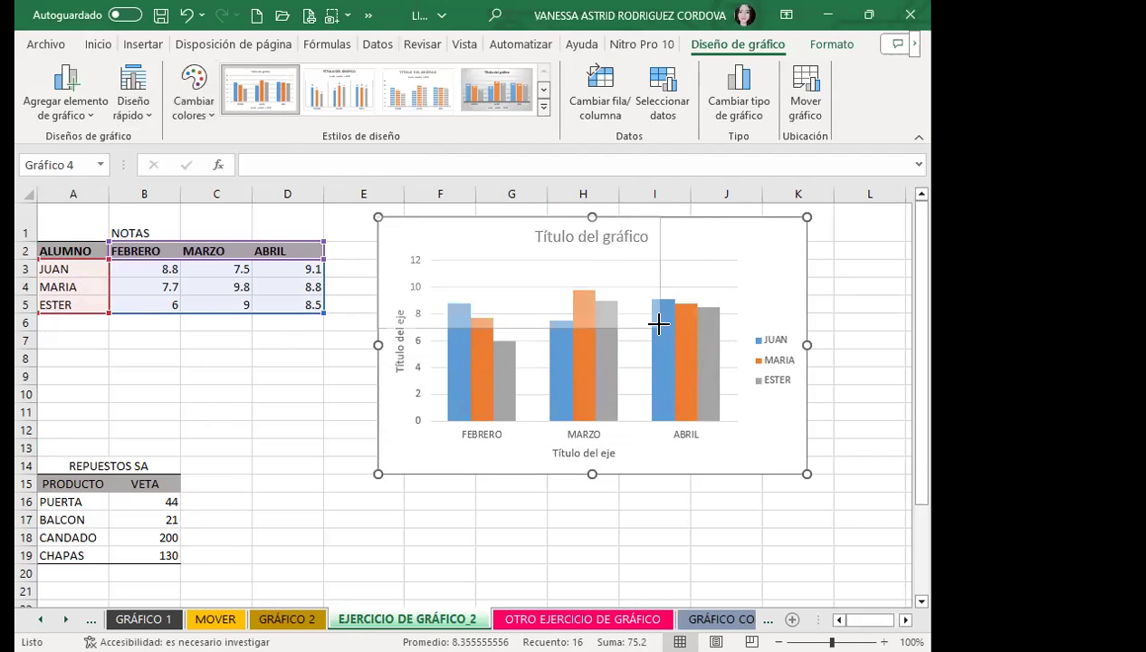
{"action": "left_click_drag", "start_coordinate": [519, 326], "coordinate": [518, 383]}
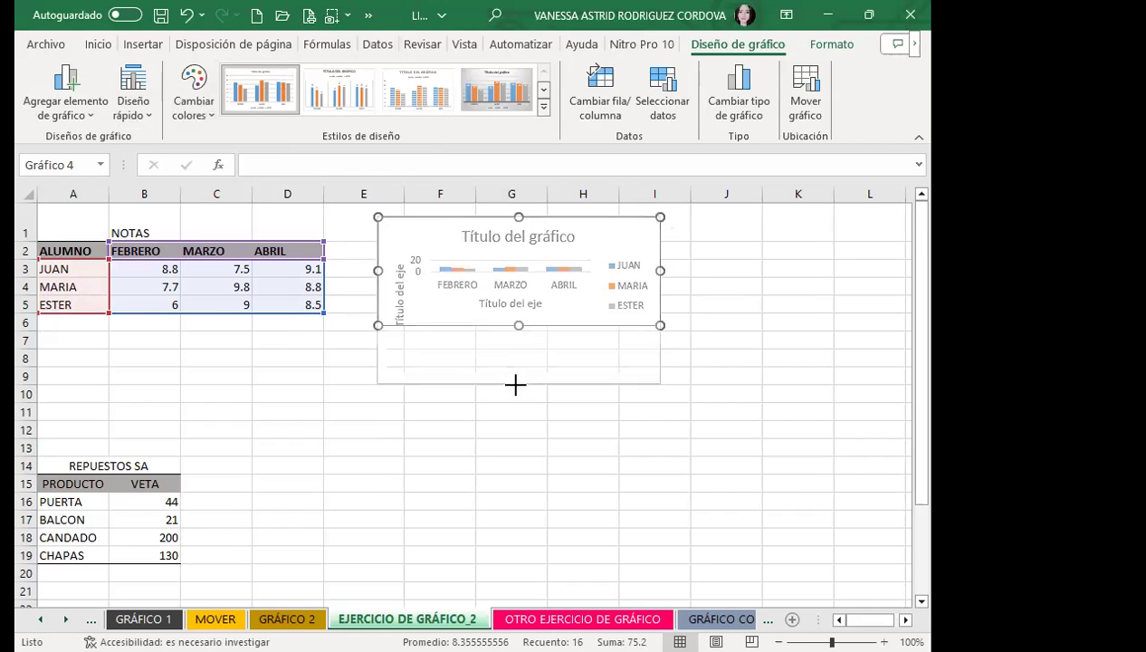
{"action": "left_click_drag", "start_coordinate": [660, 302], "coordinate": [674, 298]}
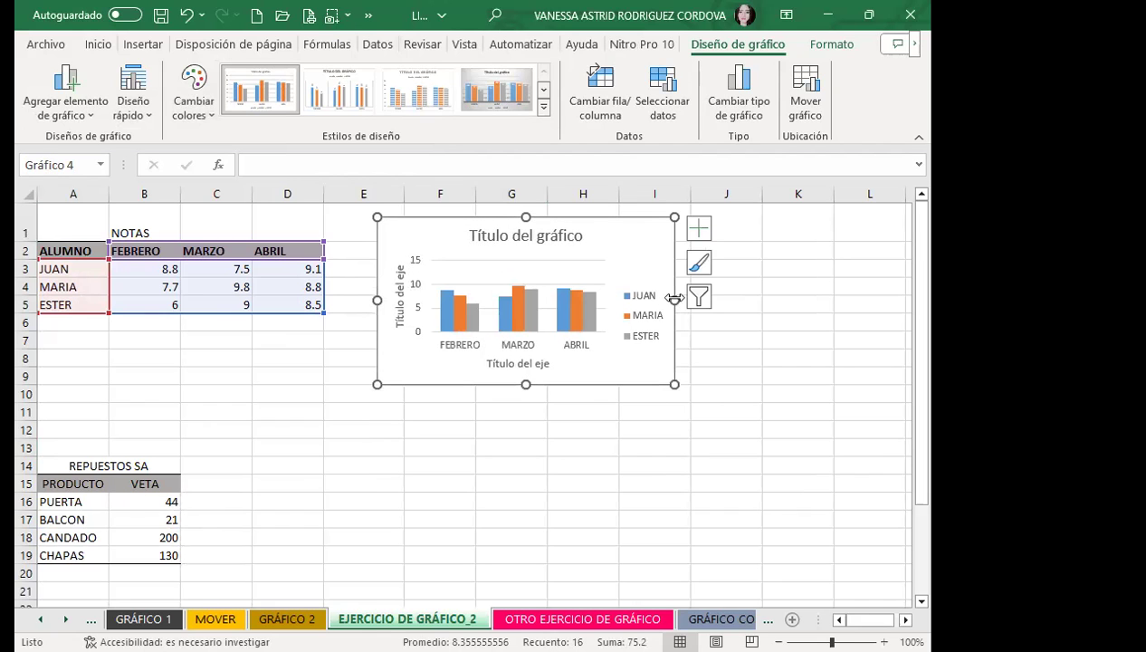
{"action": "left_click_drag", "start_coordinate": [608, 234], "coordinate": [623, 273]}
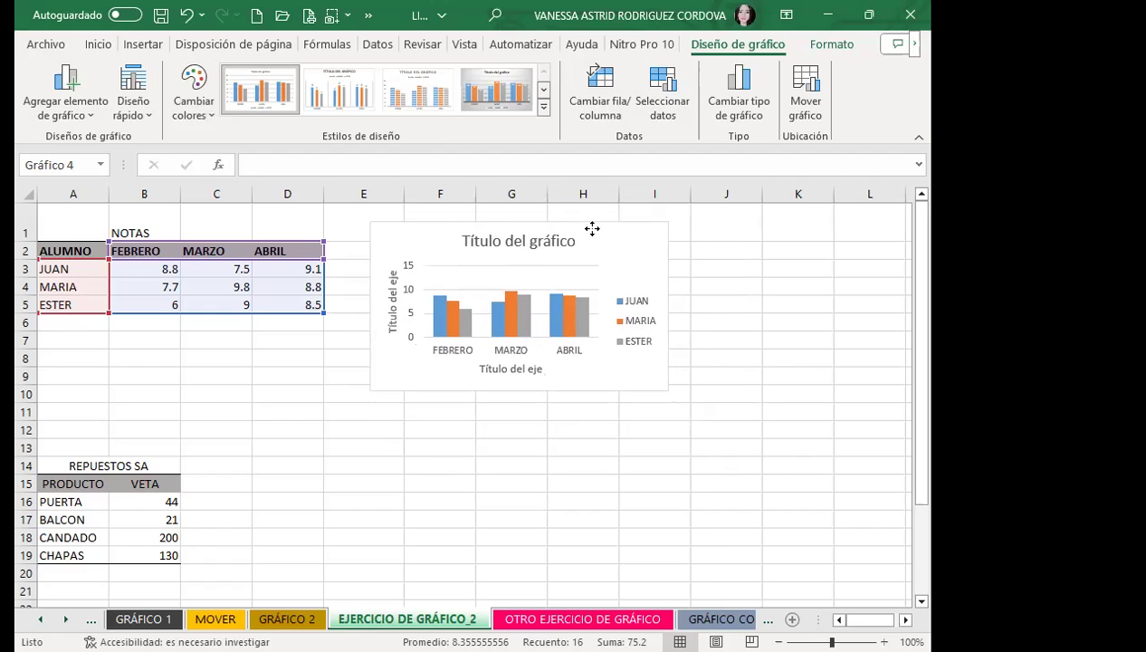
{"action": "left_click_drag", "start_coordinate": [623, 274], "coordinate": [586, 223]}
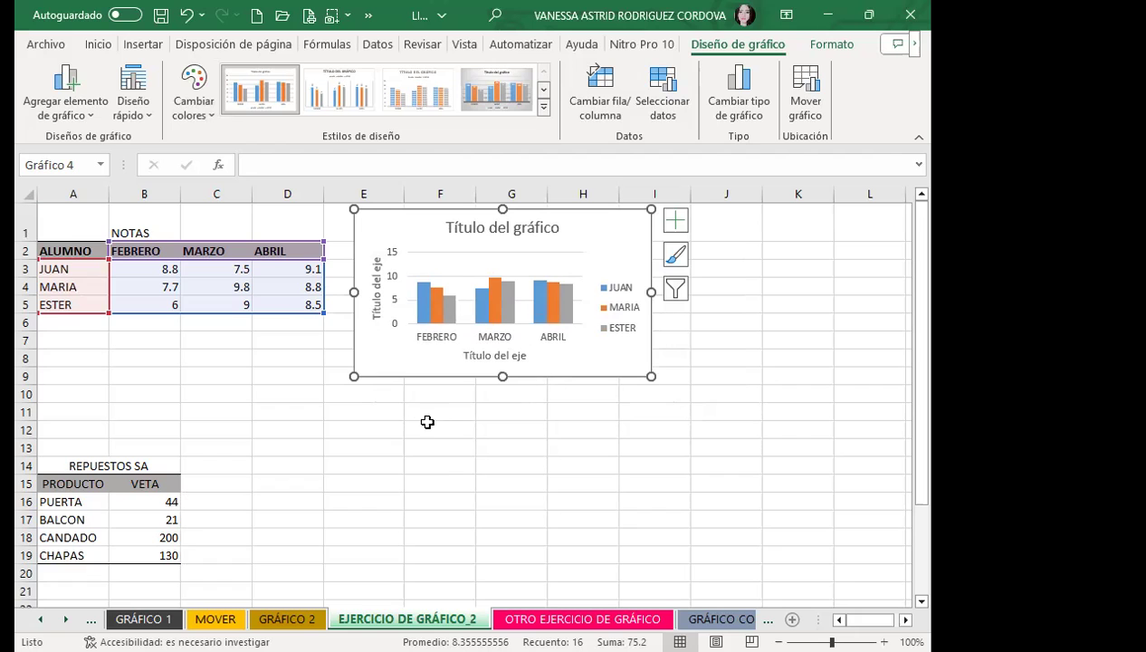
{"action": "scroll", "coordinate": [142, 394], "scroll_direction": "down", "scroll_amount": 2}
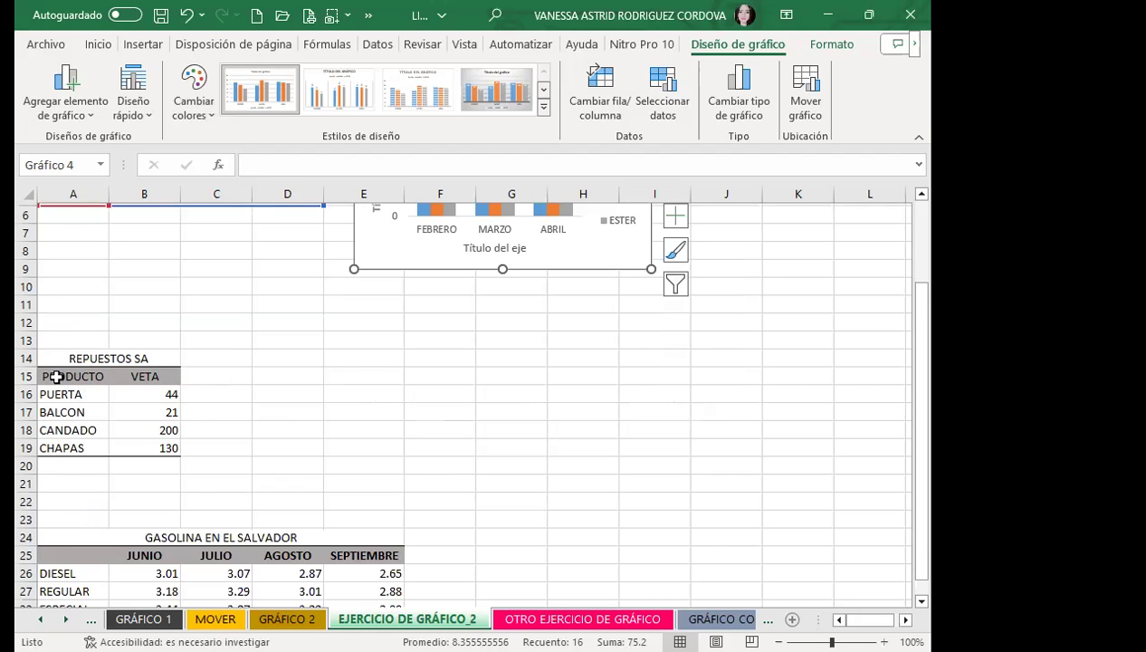
{"action": "left_click_drag", "start_coordinate": [49, 376], "coordinate": [163, 448]}
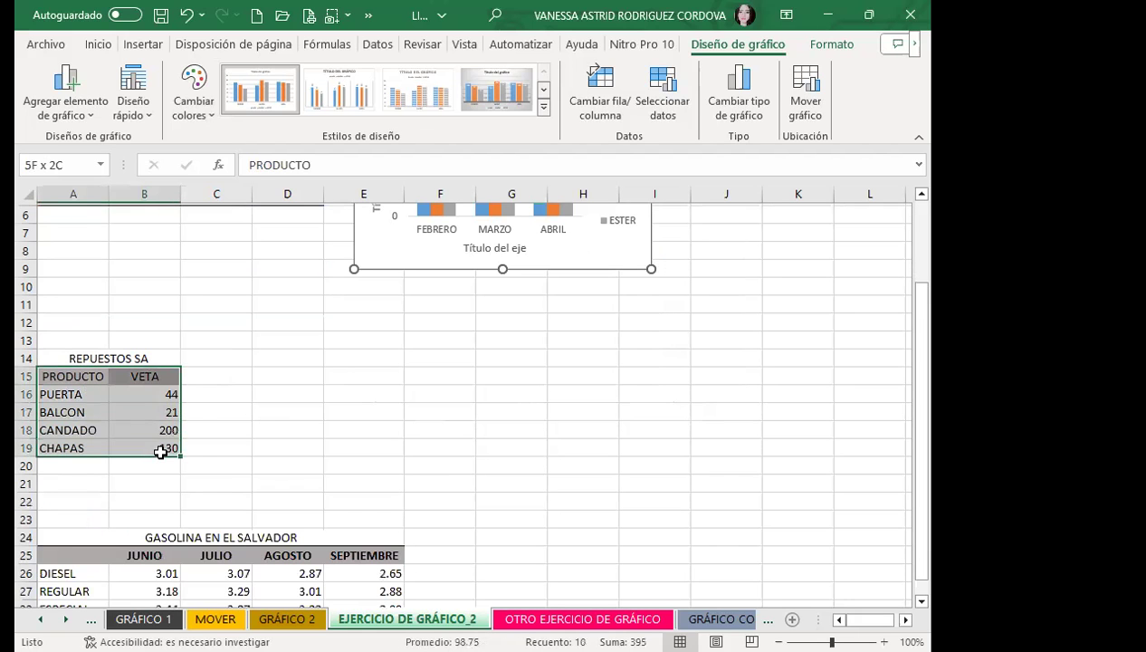
Step: Insert a 3D pie chart of REPUESTOS SA with percentage labels and a new colour set
{"action": "left_click", "coordinate": [163, 46]}
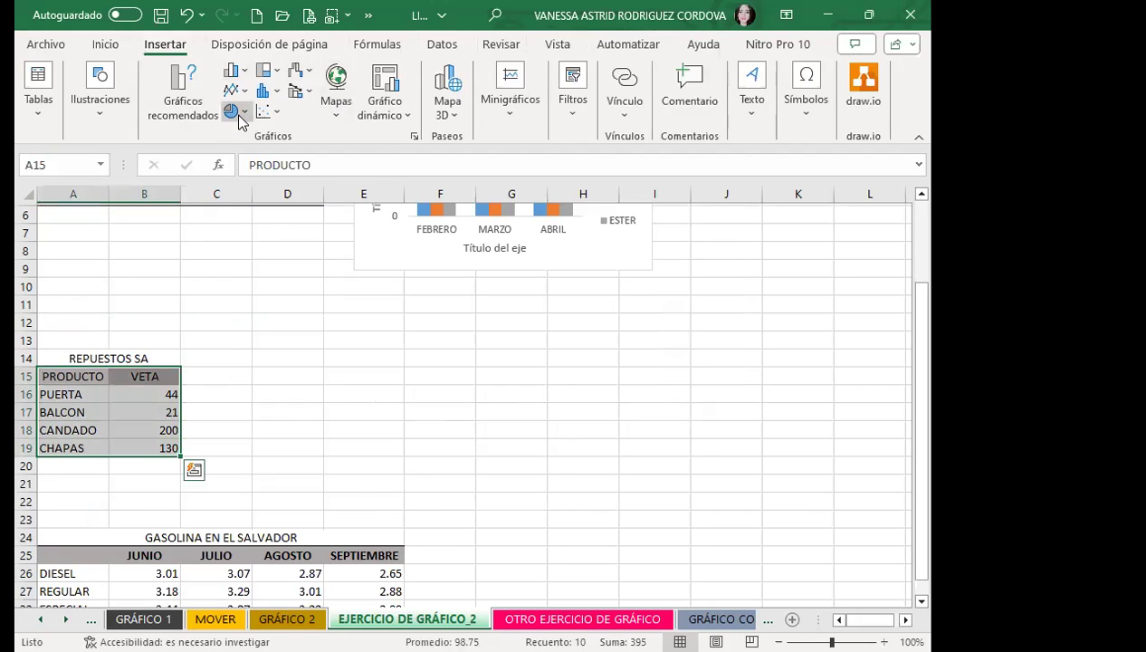
{"action": "left_click", "coordinate": [239, 116]}
{"action": "left_click", "coordinate": [248, 256]}
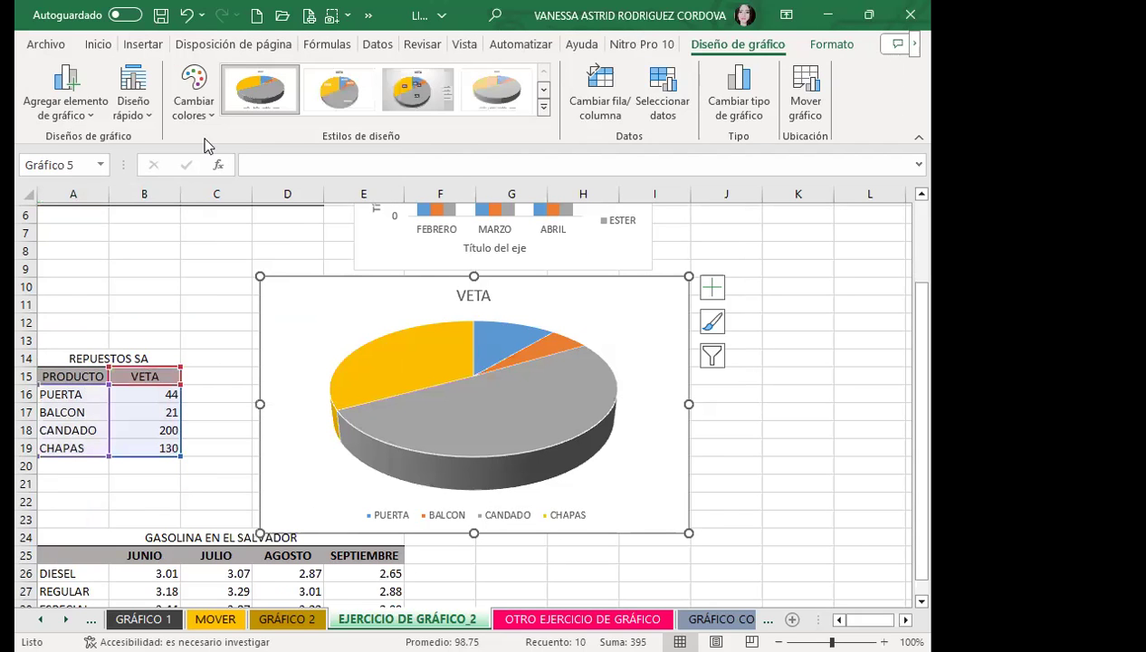
{"action": "left_click", "coordinate": [133, 100]}
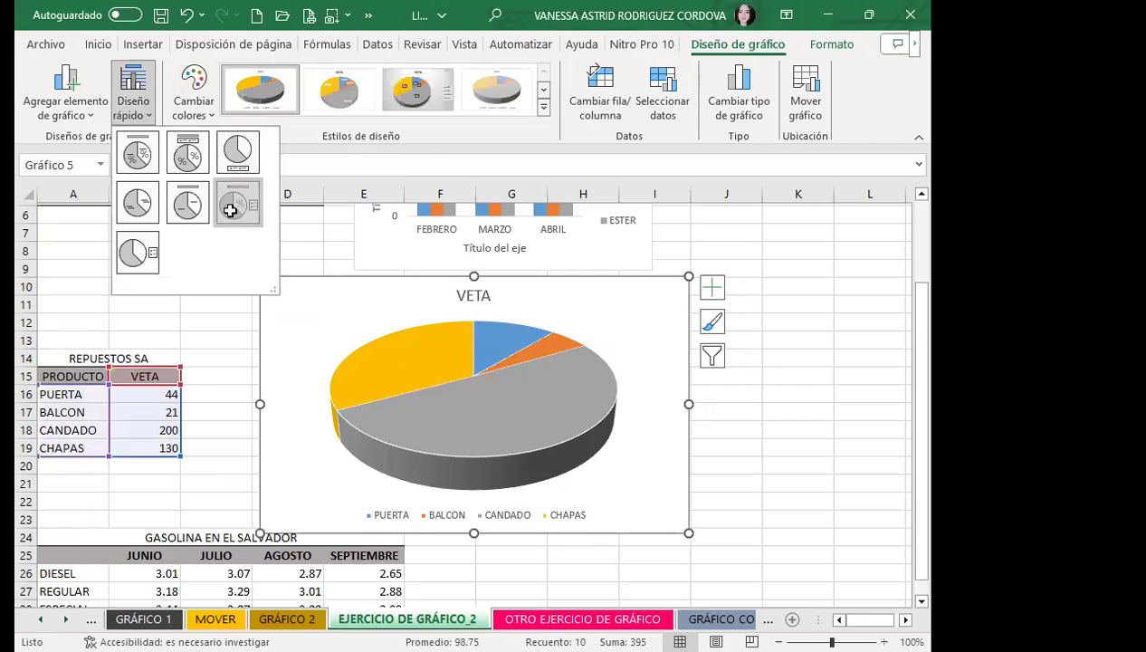
{"action": "left_click", "coordinate": [230, 210]}
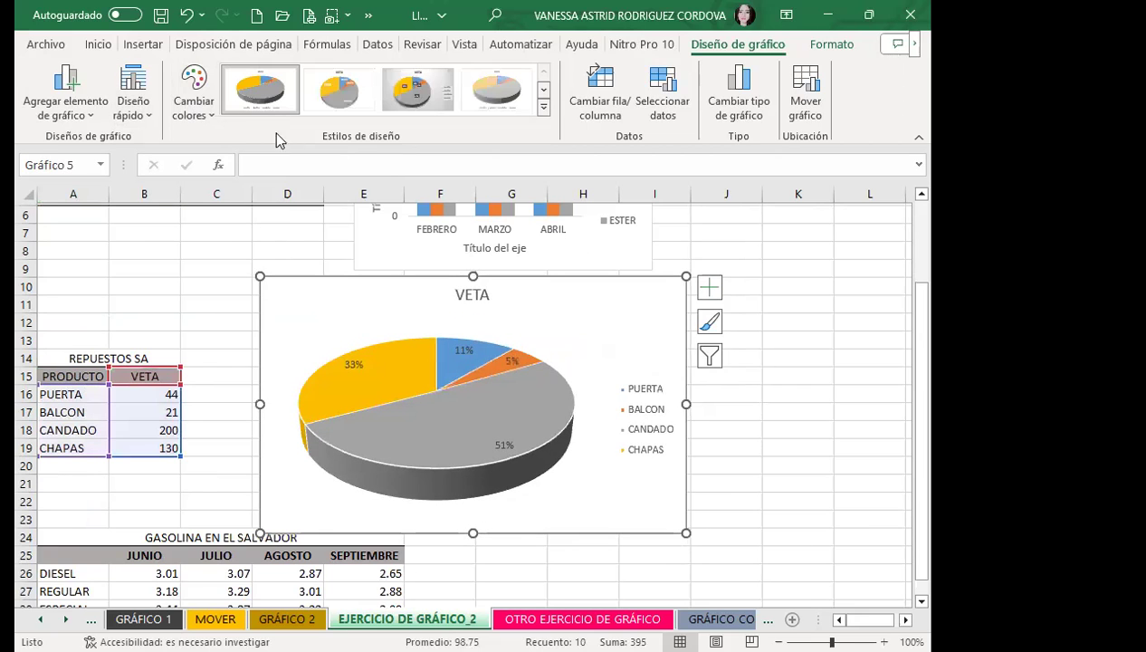
{"action": "left_click", "coordinate": [193, 99]}
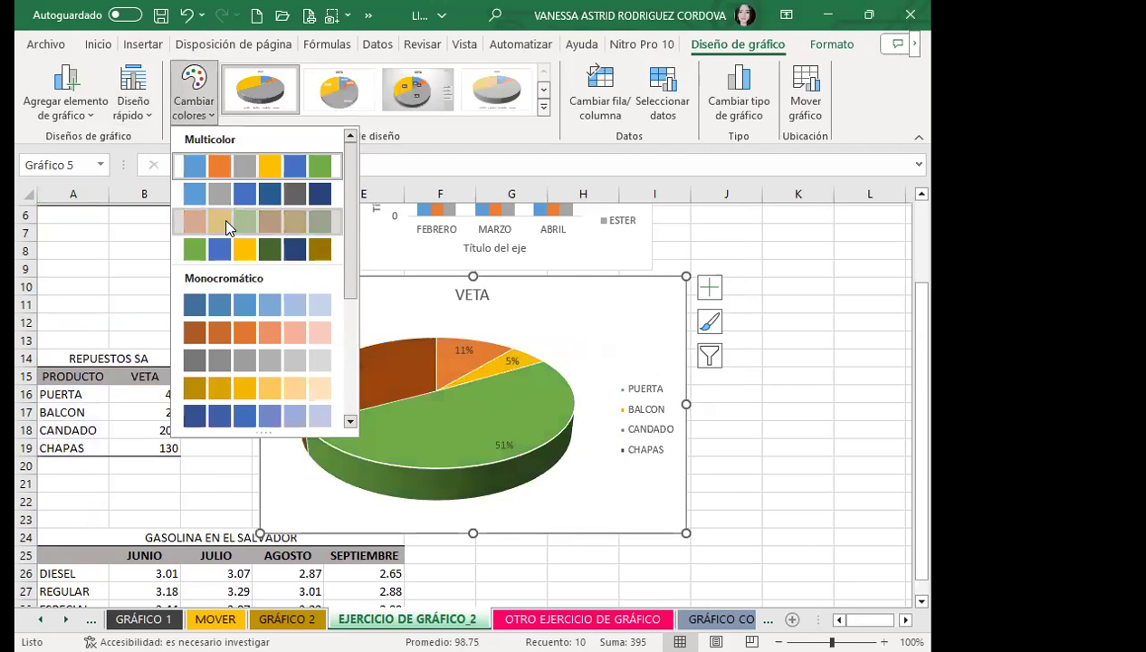
{"action": "left_click", "coordinate": [685, 533]}
Step: Shrink the pie chart and position it below the NOTAS column chart
{"action": "mouse_move", "coordinate": [685, 533]}
{"action": "left_mouse_down"}
{"action": "mouse_move", "coordinate": [588, 474]}
{"action": "mouse_move", "coordinate": [582, 445]}
{"action": "left_mouse_up"}
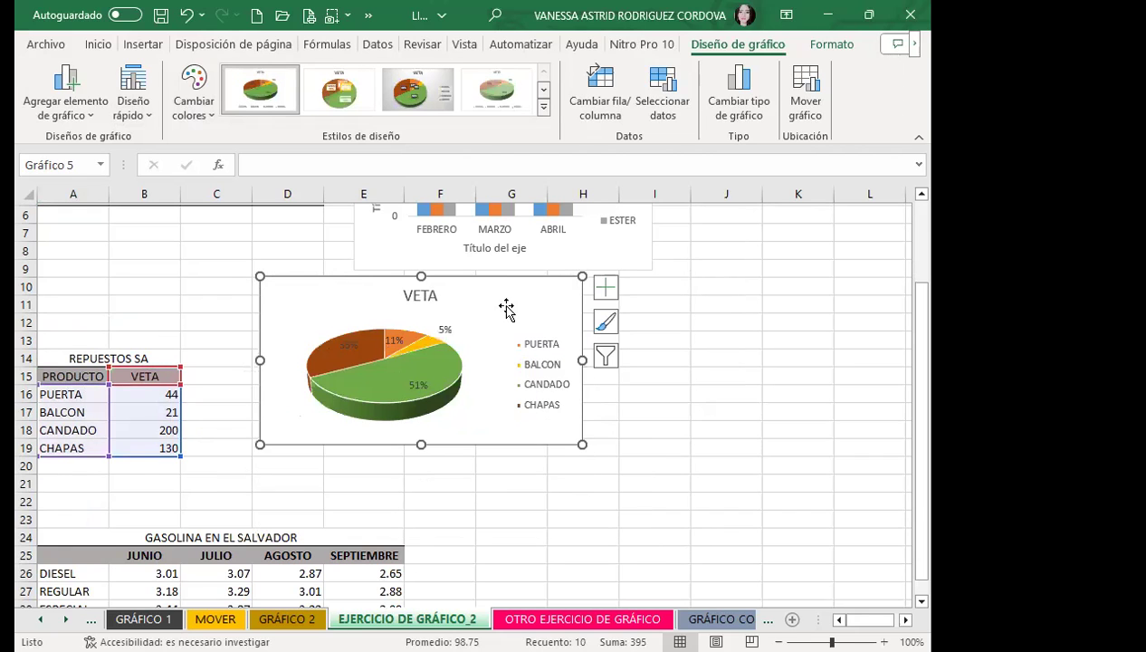
{"action": "left_click_drag", "start_coordinate": [488, 287], "coordinate": [570, 290]}
{"action": "left_click_drag", "start_coordinate": [665, 363], "coordinate": [653, 367]}
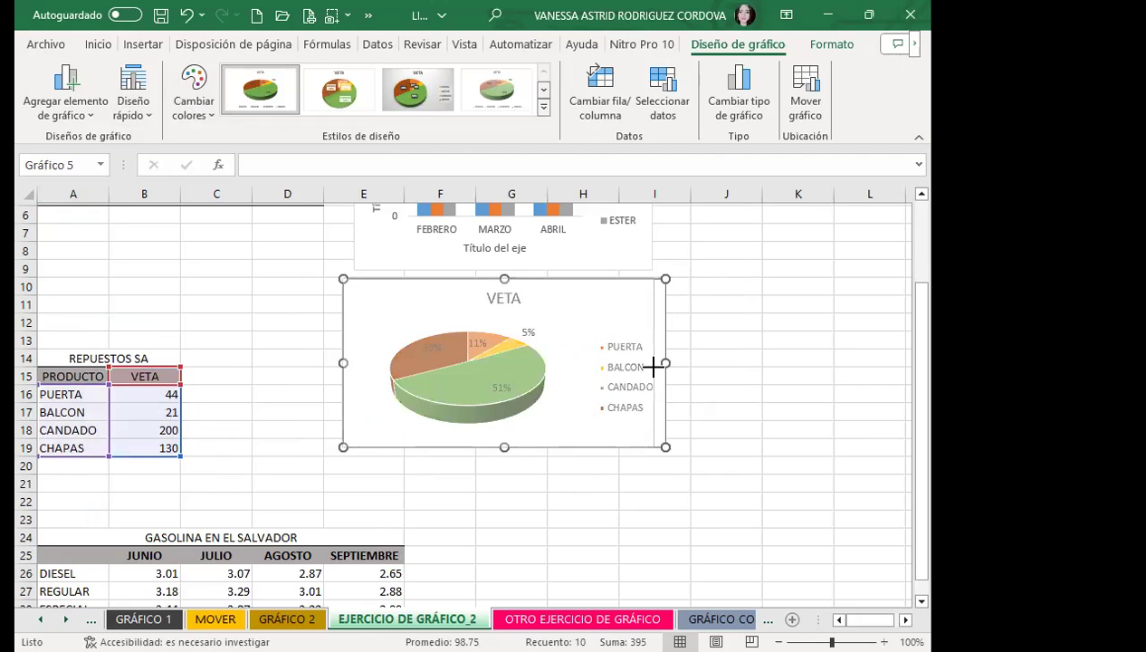
{"action": "left_click", "coordinate": [708, 409]}
{"action": "scroll", "coordinate": [197, 501], "scroll_direction": "up", "scroll_amount": 2}
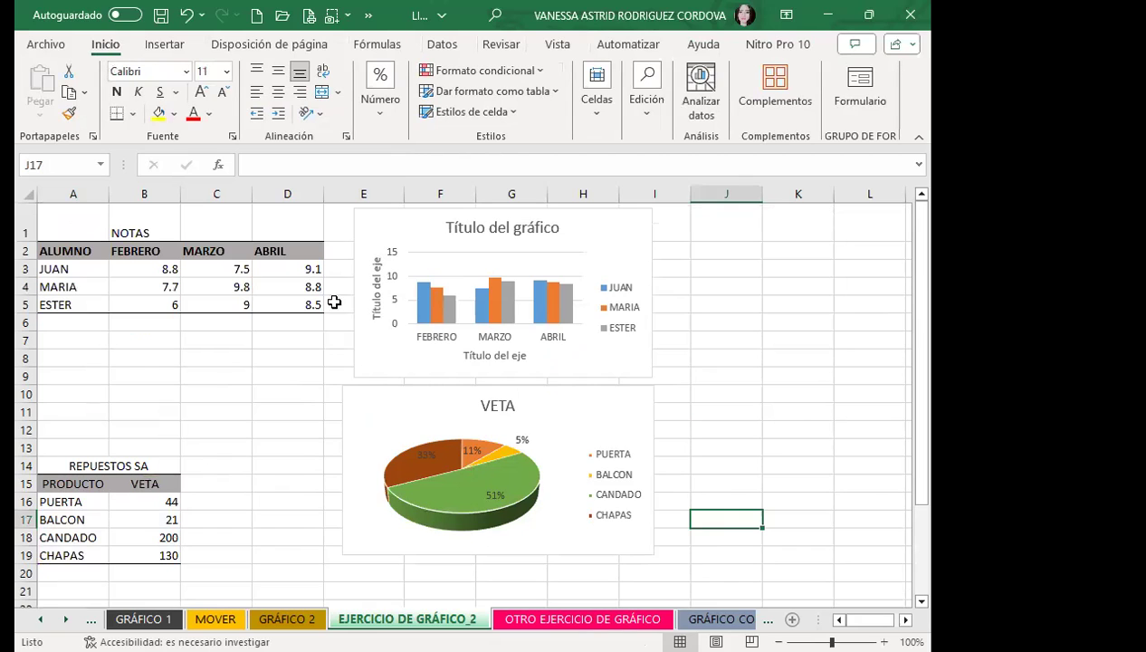
{"action": "left_click", "coordinate": [243, 272]}
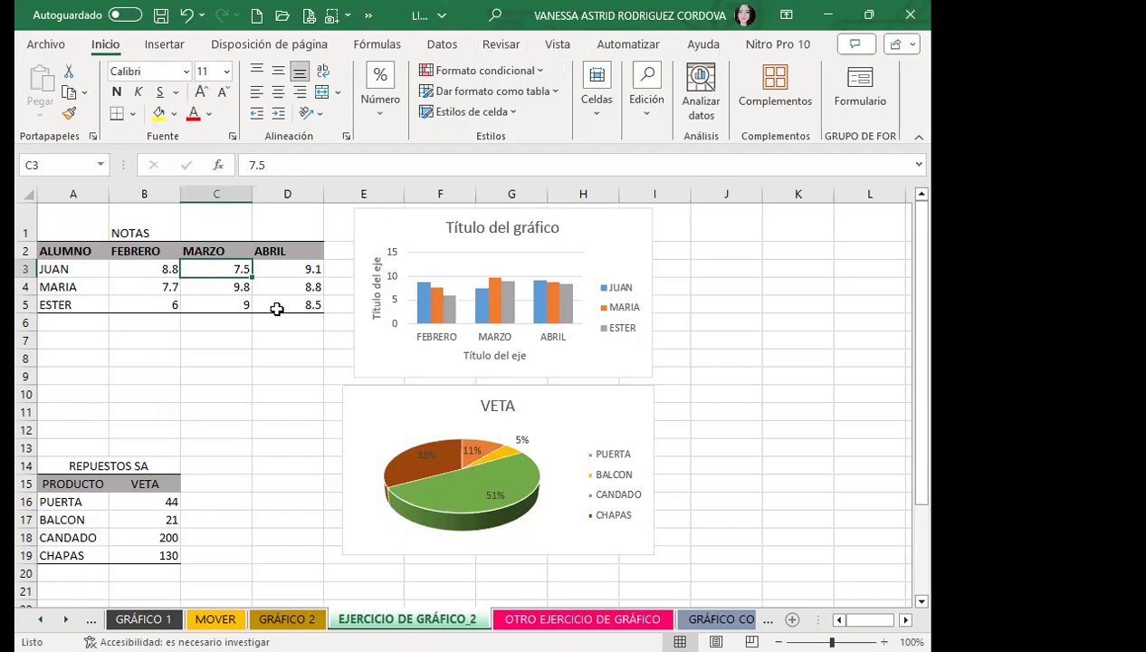
{"action": "scroll", "coordinate": [272, 337], "scroll_direction": "down", "scroll_amount": 2}
{"action": "left_click", "coordinate": [149, 426]}
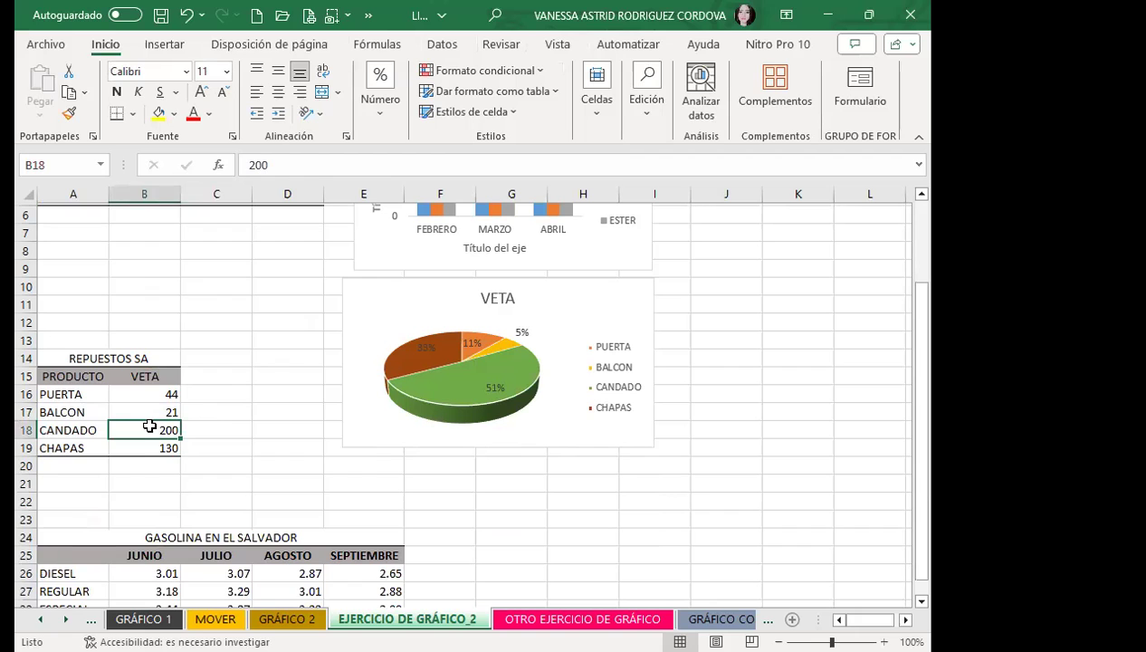
{"action": "left_click", "coordinate": [343, 377]}
{"action": "scroll", "coordinate": [232, 409], "scroll_direction": "up", "scroll_amount": 2}
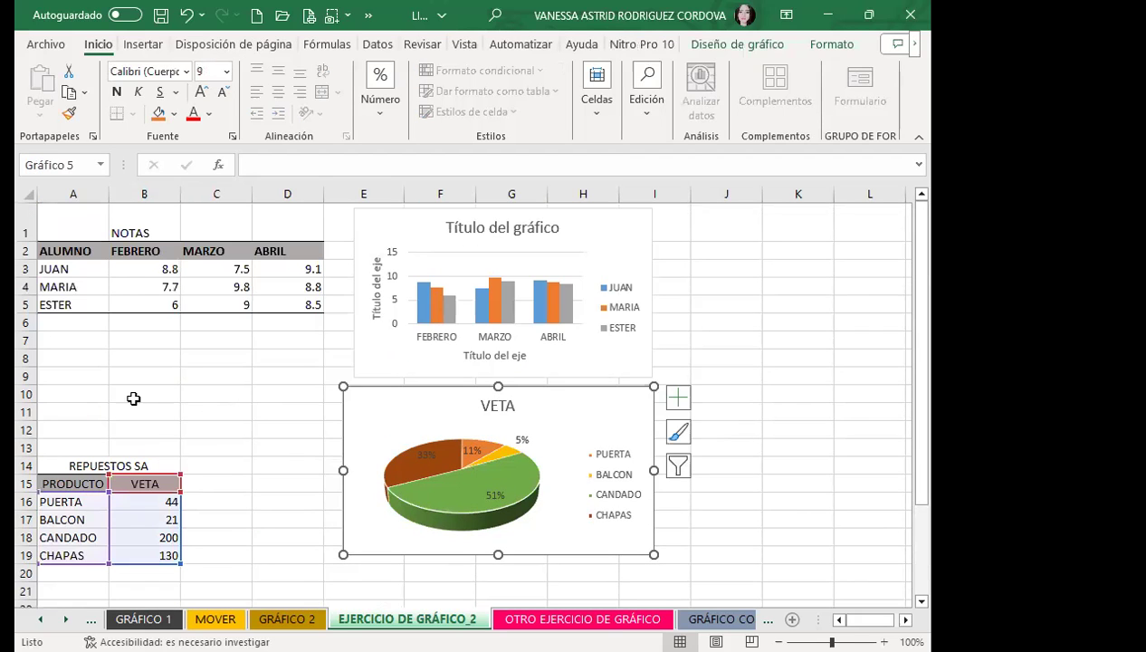
{"action": "left_click", "coordinate": [182, 268]}
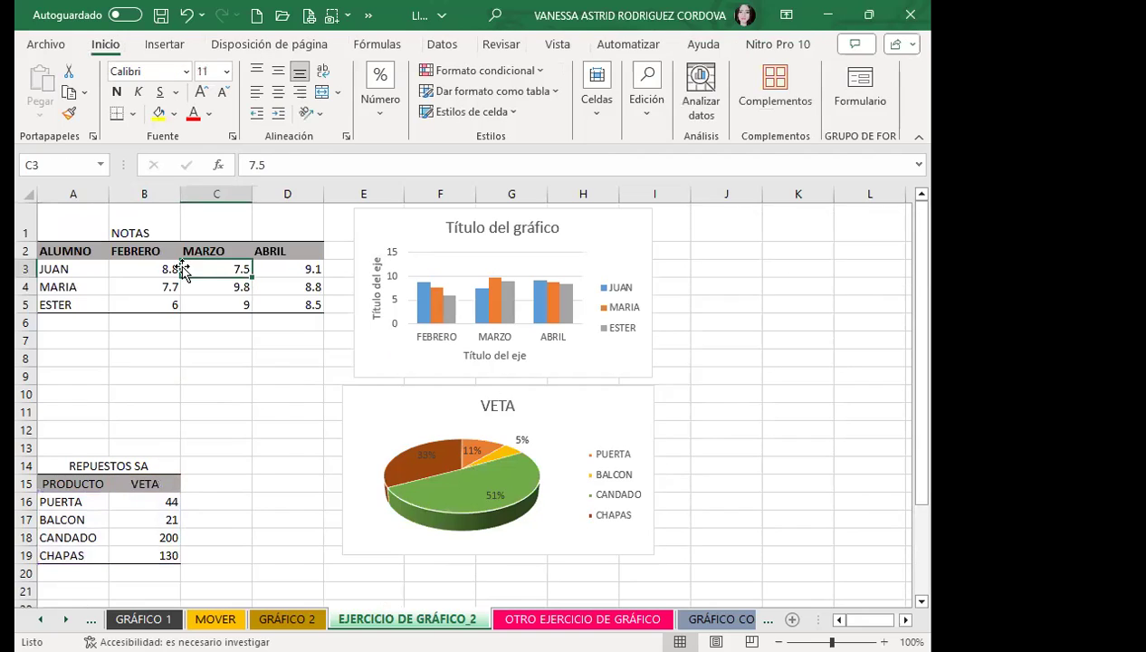
{"action": "left_click", "coordinate": [56, 501]}
{"action": "left_click", "coordinate": [400, 407]}
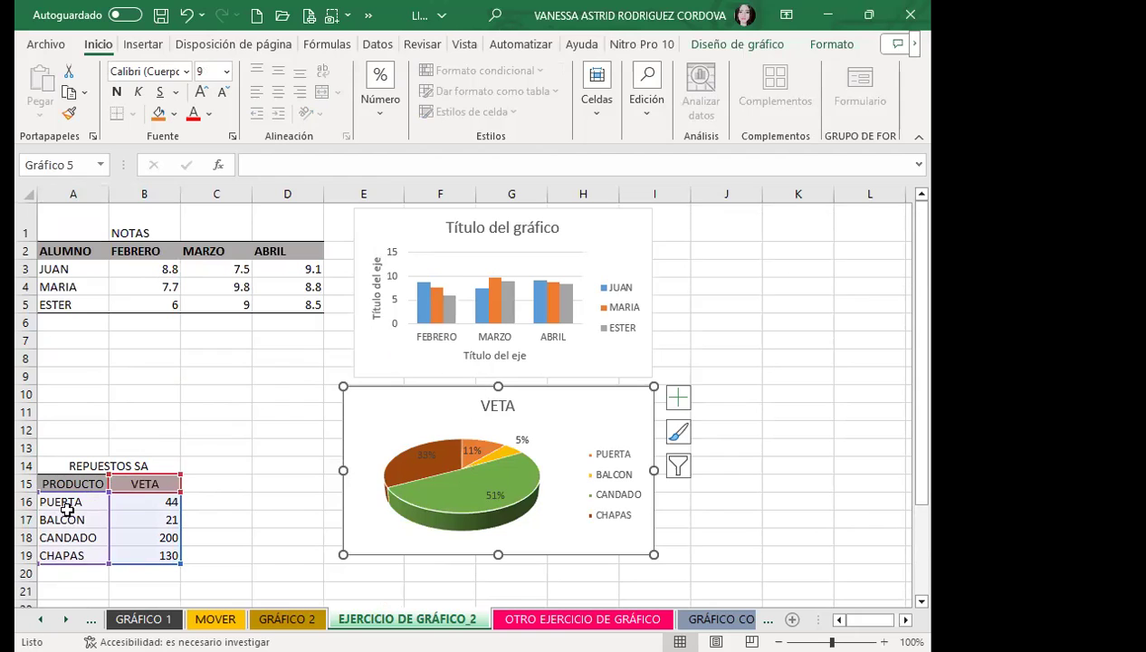
{"action": "scroll", "coordinate": [195, 437], "scroll_direction": "down", "scroll_amount": 2}
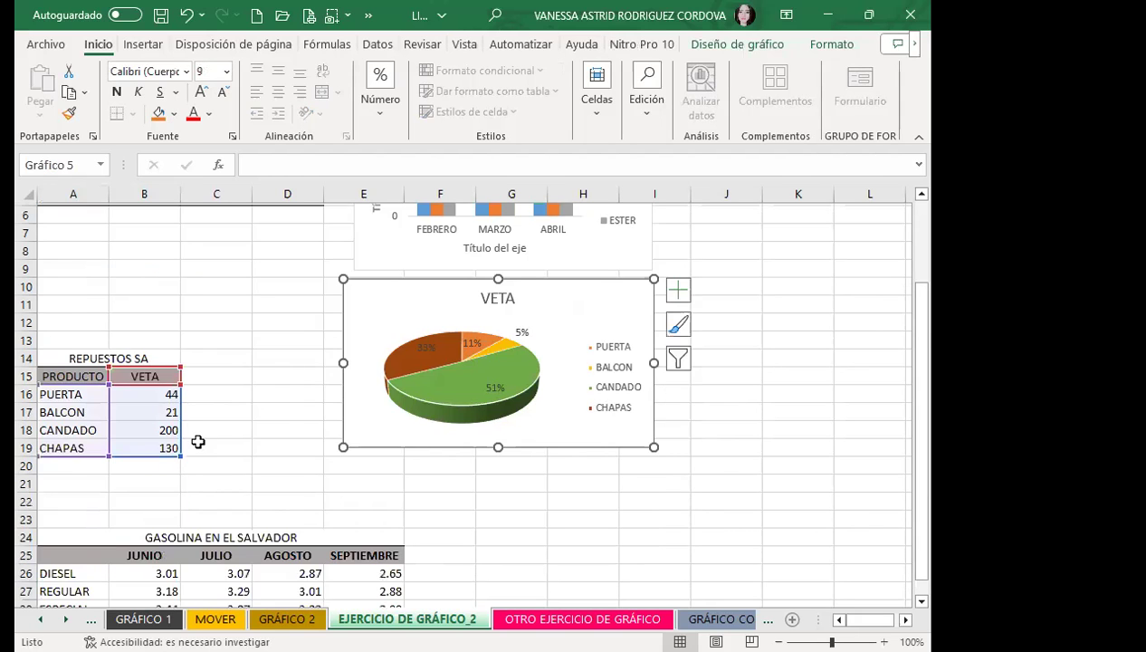
{"action": "scroll", "coordinate": [198, 440], "scroll_direction": "down", "scroll_amount": 2}
{"action": "left_click", "coordinate": [435, 467]}
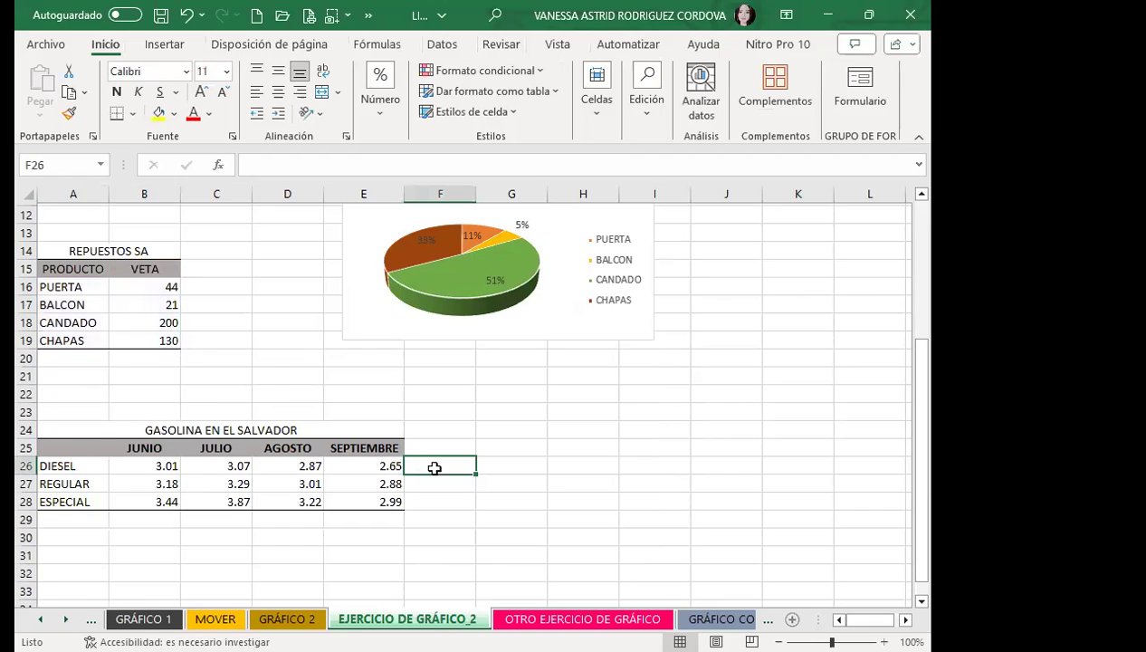
{"action": "left_click", "coordinate": [215, 464]}
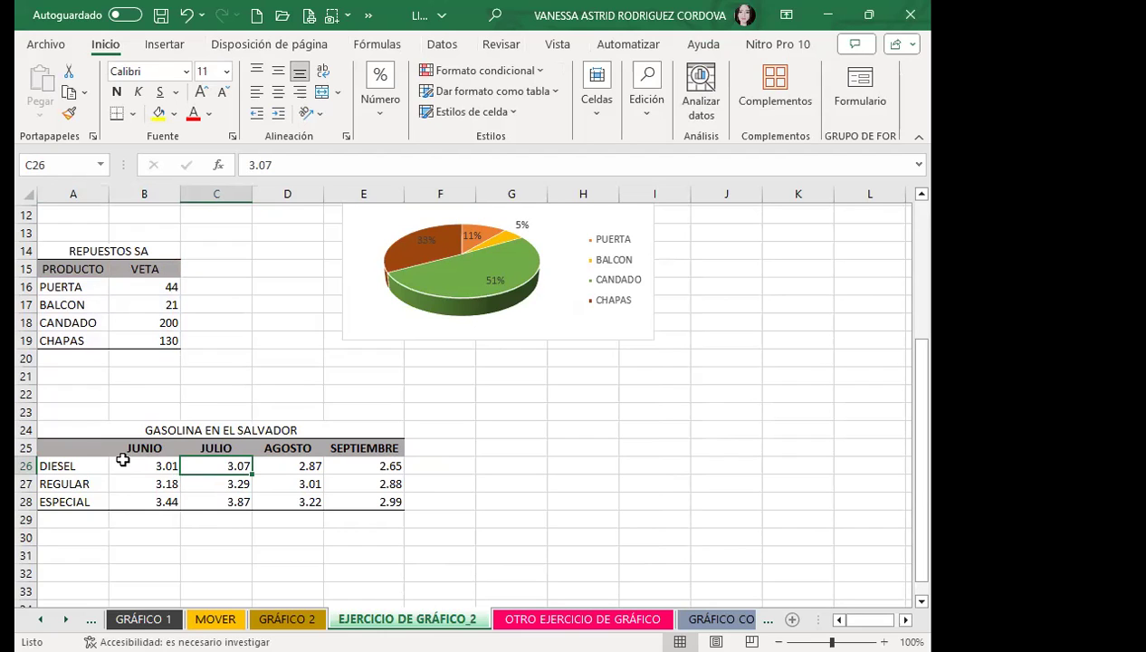
Step: Select the GASOLINA EN EL SALVADOR table A24:E28 including its title row
{"action": "mouse_move", "coordinate": [57, 445]}
{"action": "left_mouse_down"}
{"action": "mouse_move", "coordinate": [340, 489]}
{"action": "mouse_move", "coordinate": [350, 504]}
{"action": "left_mouse_up"}
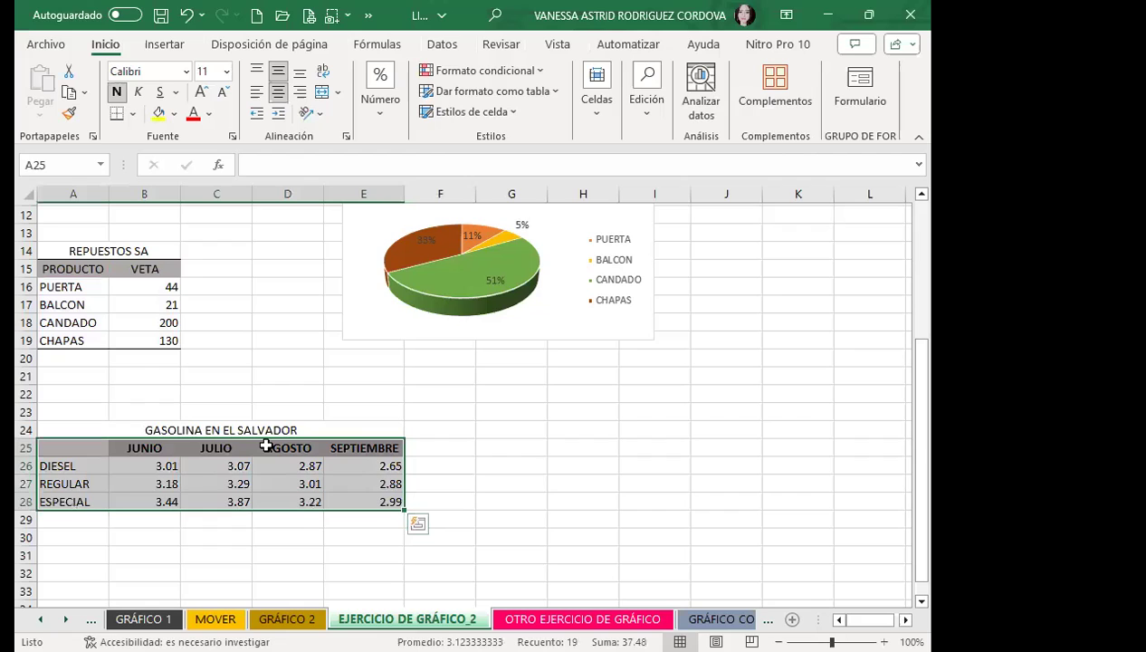
{"action": "left_click", "coordinate": [145, 429]}
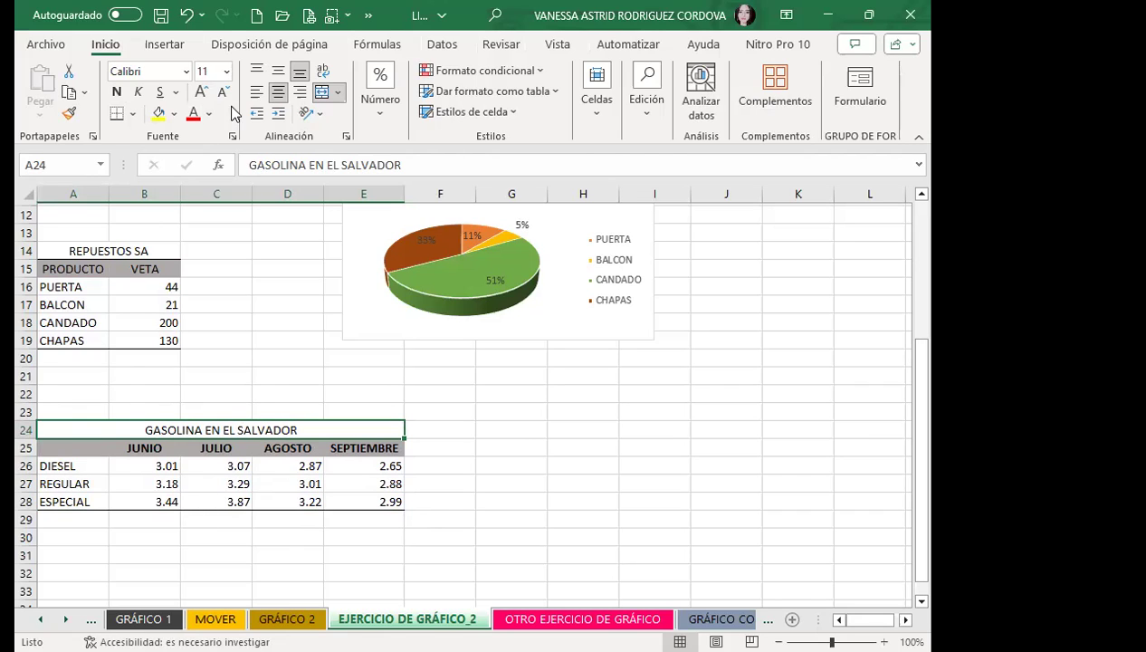
{"action": "left_click", "coordinate": [165, 490]}
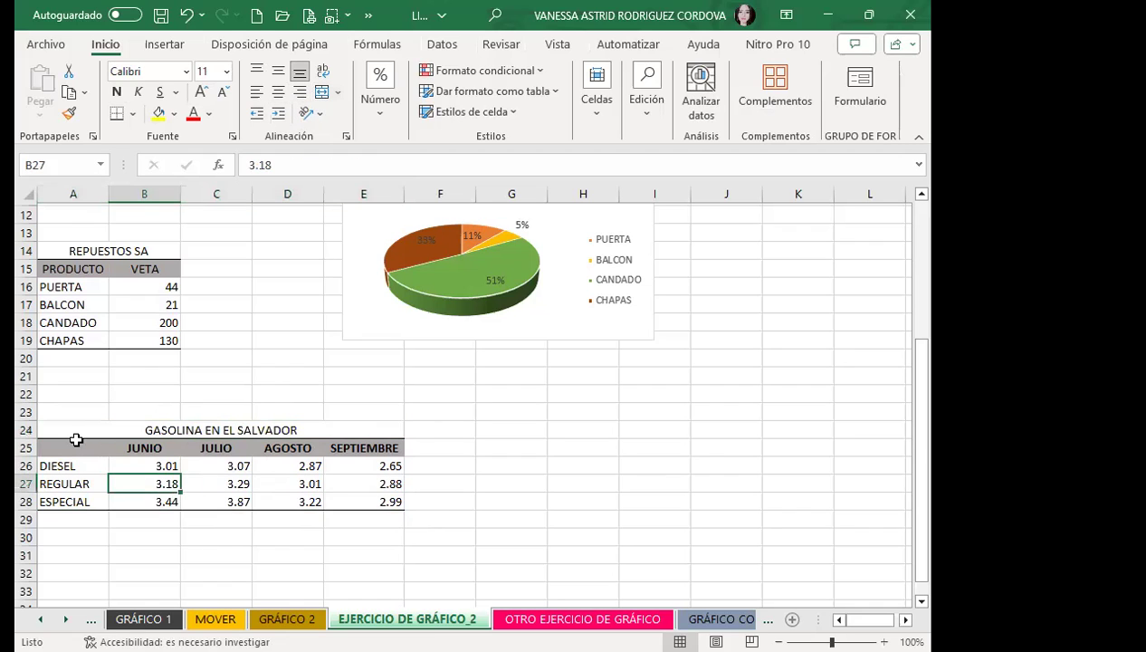
{"action": "mouse_move", "coordinate": [75, 430]}
{"action": "left_mouse_down"}
{"action": "mouse_move", "coordinate": [330, 492]}
{"action": "mouse_move", "coordinate": [330, 504]}
{"action": "left_mouse_up"}
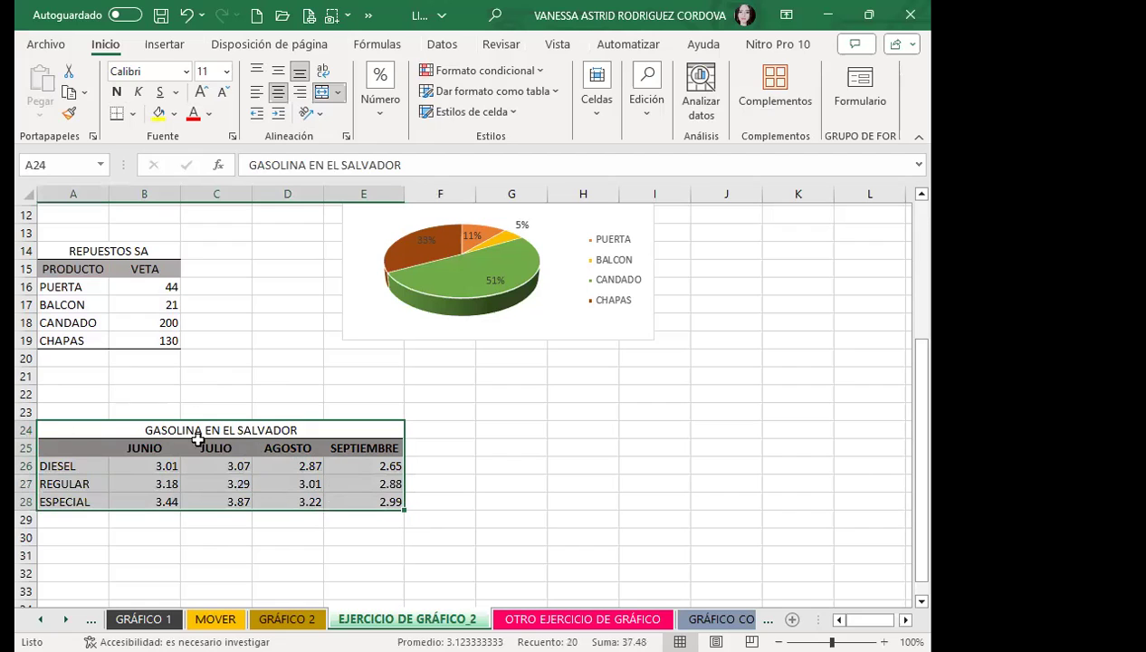
{"action": "left_click", "coordinate": [164, 44]}
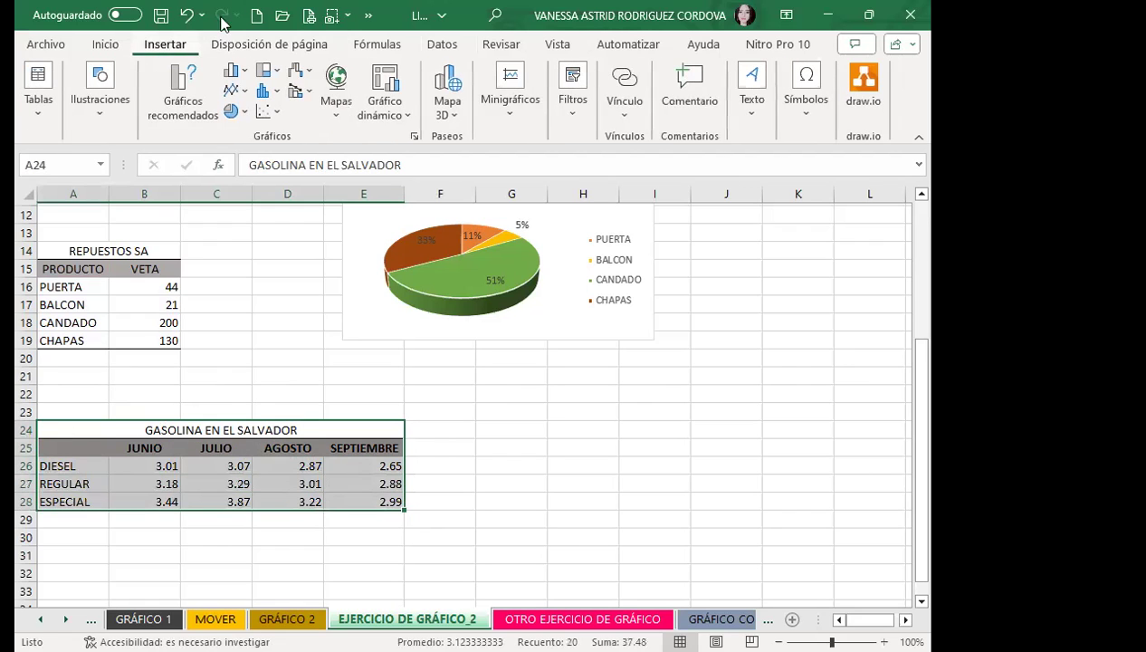
Step: Insert a trial line chart with markers, then delete it
{"action": "left_click", "coordinate": [238, 89]}
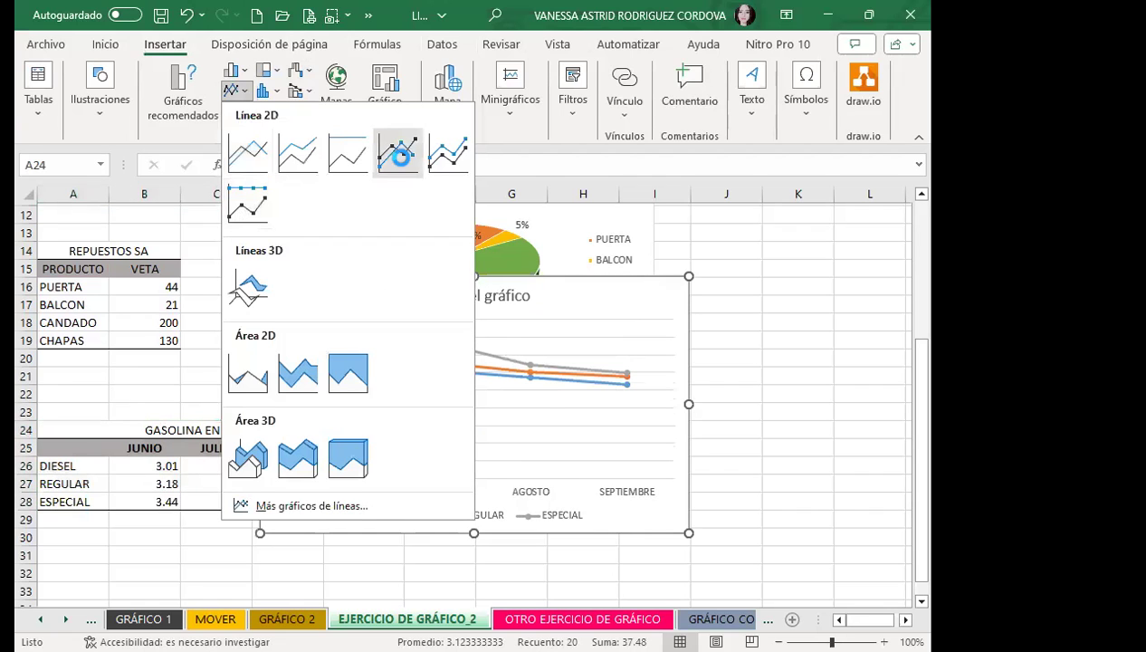
{"action": "left_click", "coordinate": [403, 161]}
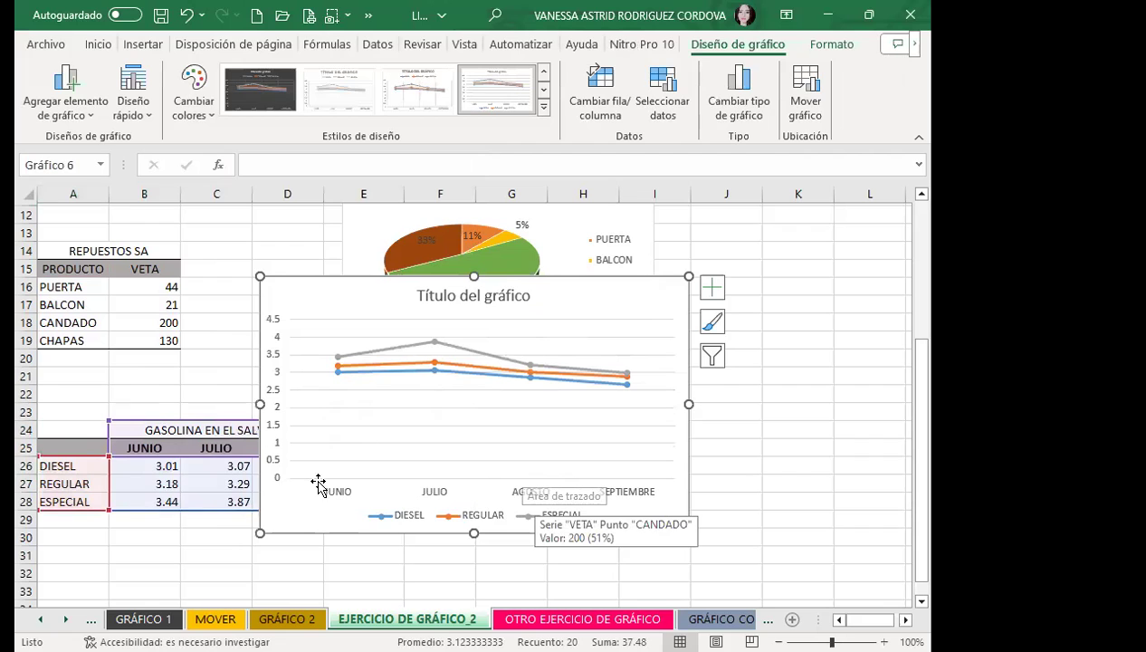
{"action": "left_click_drag", "start_coordinate": [605, 316], "coordinate": [610, 310]}
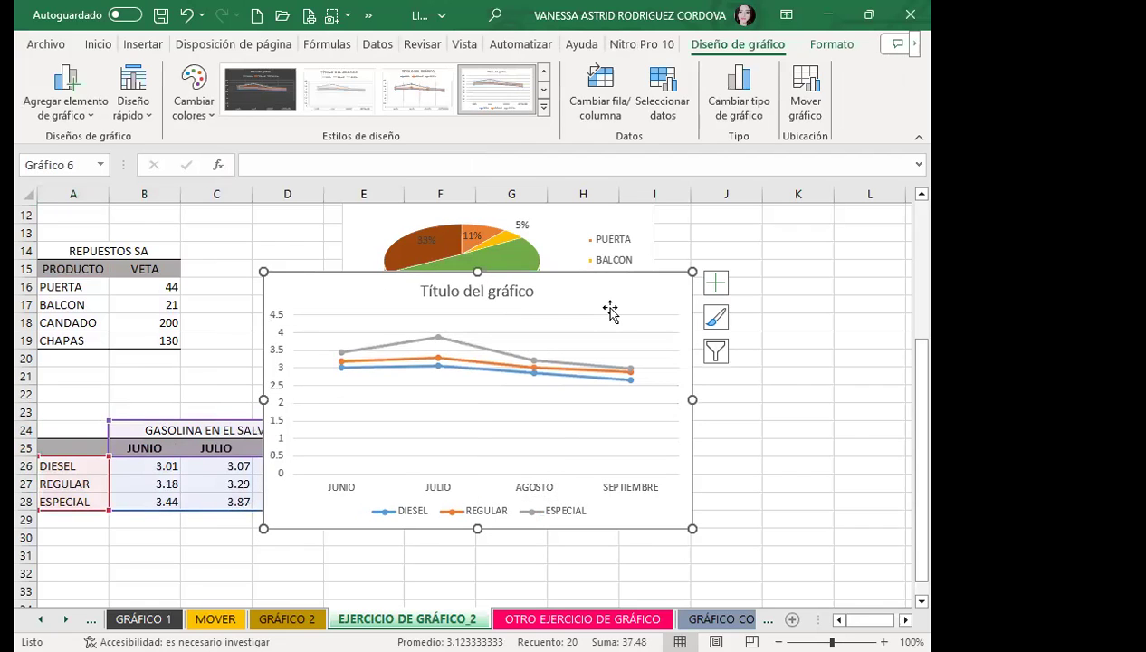
{"action": "key", "text": "Delete"}
Step: Reselect the gasoline price rows with month headers, A25:E28, leaving out the title
{"action": "left_click", "coordinate": [299, 465]}
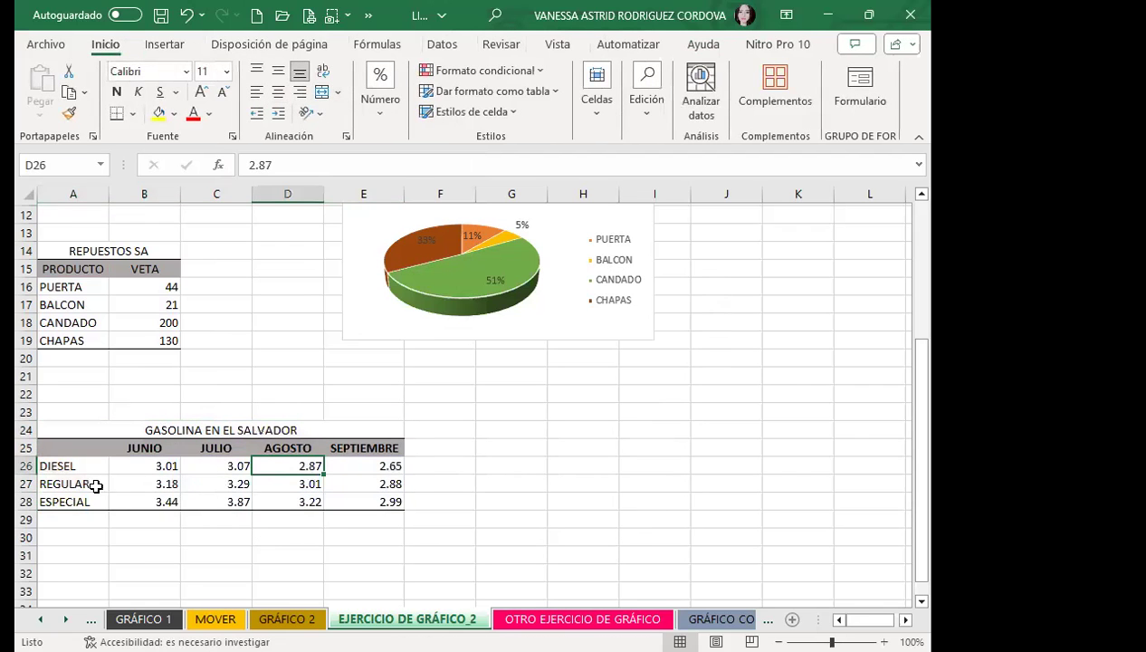
{"action": "mouse_move", "coordinate": [69, 449]}
{"action": "left_mouse_down"}
{"action": "mouse_move", "coordinate": [348, 473]}
{"action": "mouse_move", "coordinate": [352, 500]}
{"action": "left_mouse_up"}
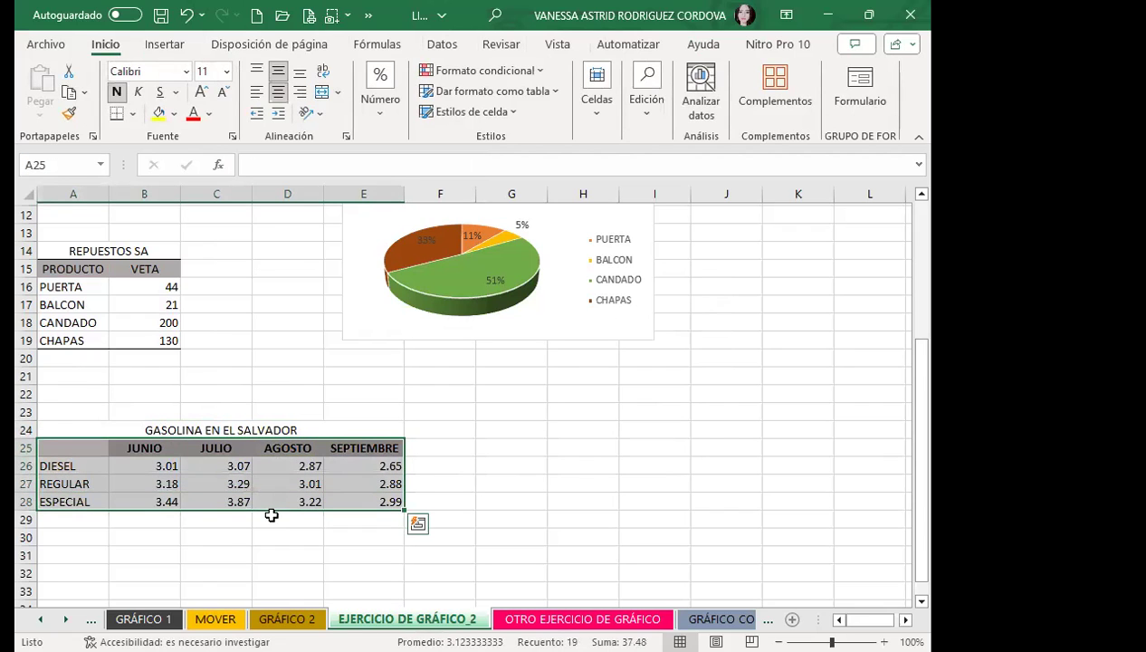
{"action": "left_click", "coordinate": [156, 483]}
{"action": "mouse_move", "coordinate": [103, 453]}
{"action": "left_mouse_down"}
{"action": "mouse_move", "coordinate": [375, 481]}
{"action": "mouse_move", "coordinate": [396, 501]}
{"action": "left_mouse_up"}
{"action": "left_click", "coordinate": [163, 43]}
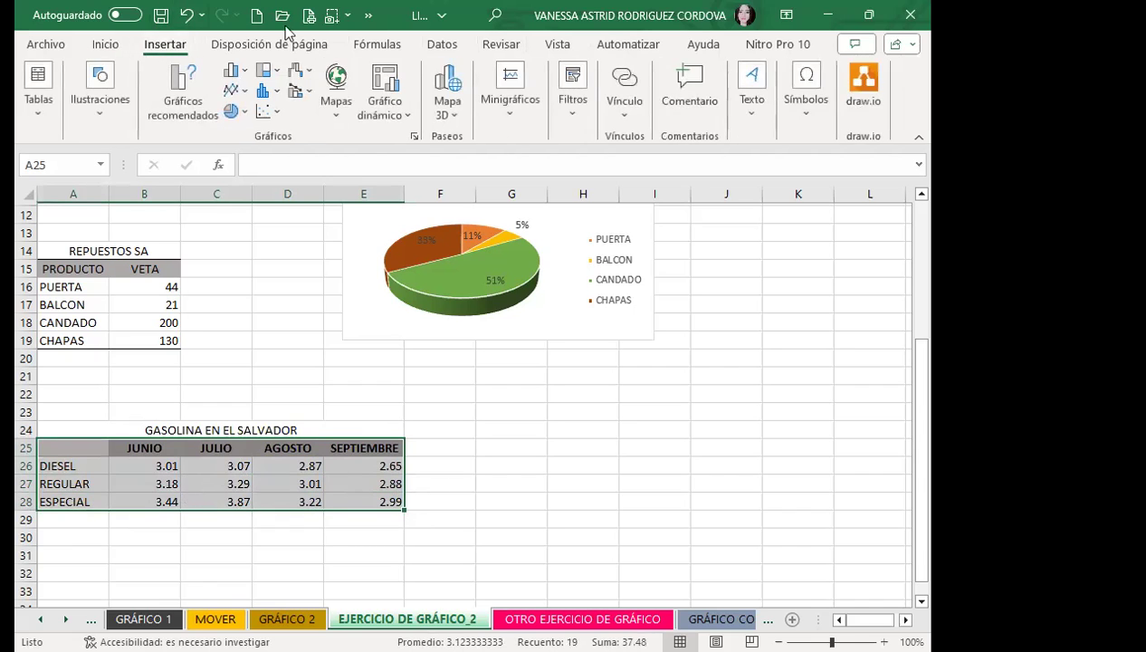
Step: Insert a line chart with markers of the DIESEL, REGULAR and ESPECIAL prices beside the table
{"action": "left_click", "coordinate": [238, 92]}
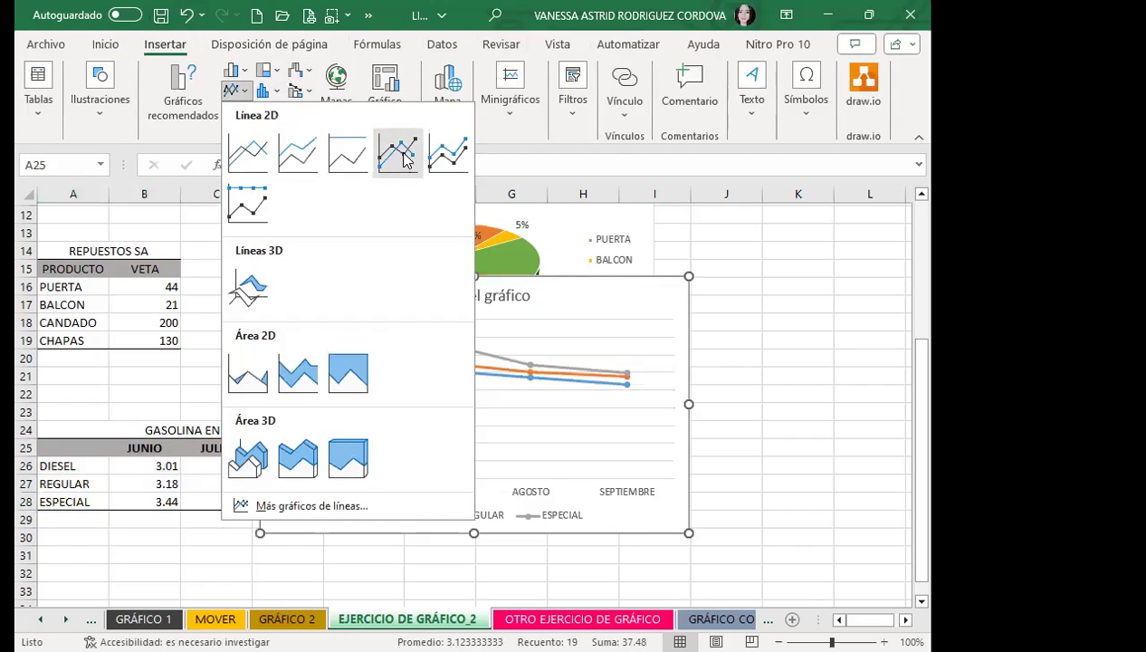
{"action": "left_click", "coordinate": [404, 159]}
{"action": "left_click_drag", "start_coordinate": [756, 387], "coordinate": [795, 365]}
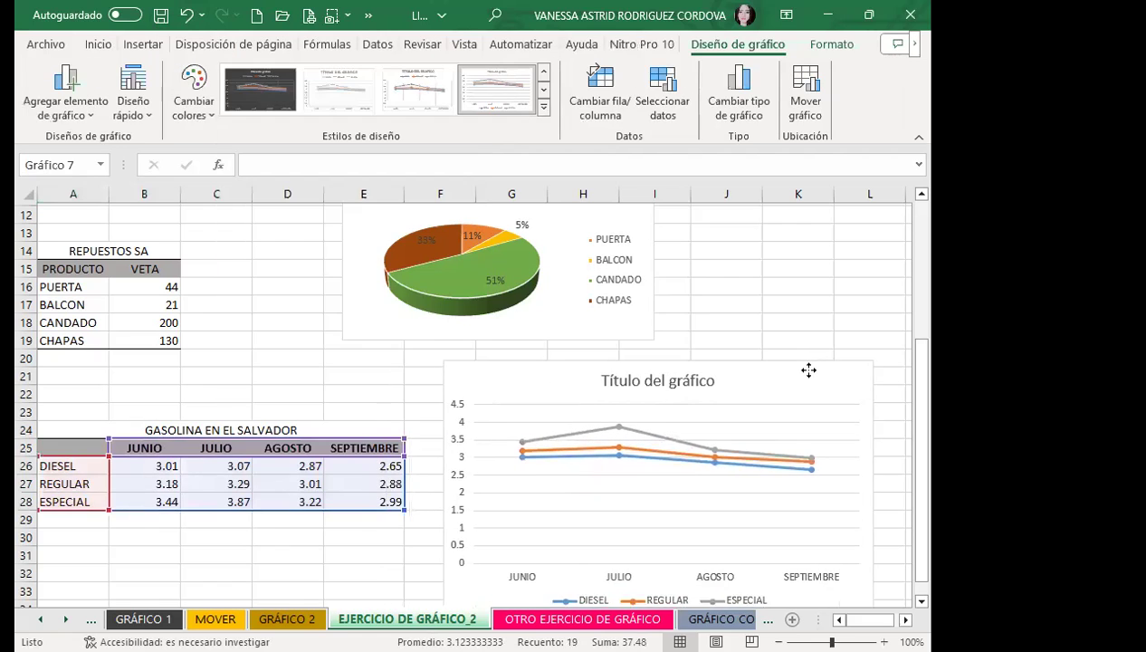
Step: Apply quick layout Diseño 1, with the legend at right and a vertical axis title
{"action": "left_click", "coordinate": [132, 100]}
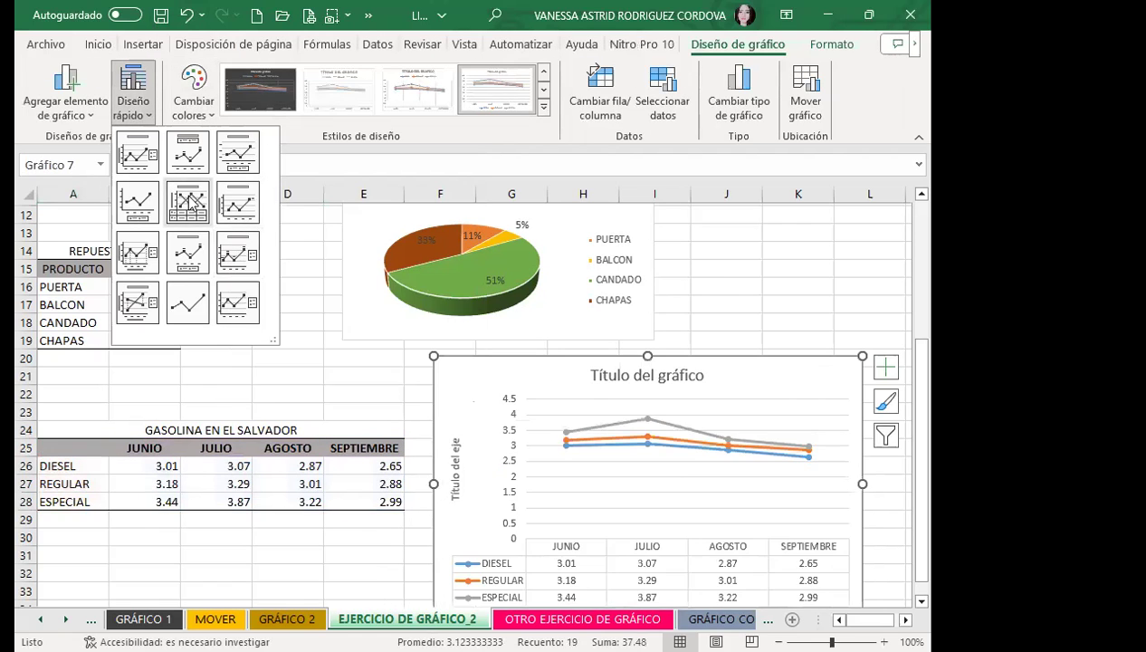
{"action": "left_click", "coordinate": [126, 150]}
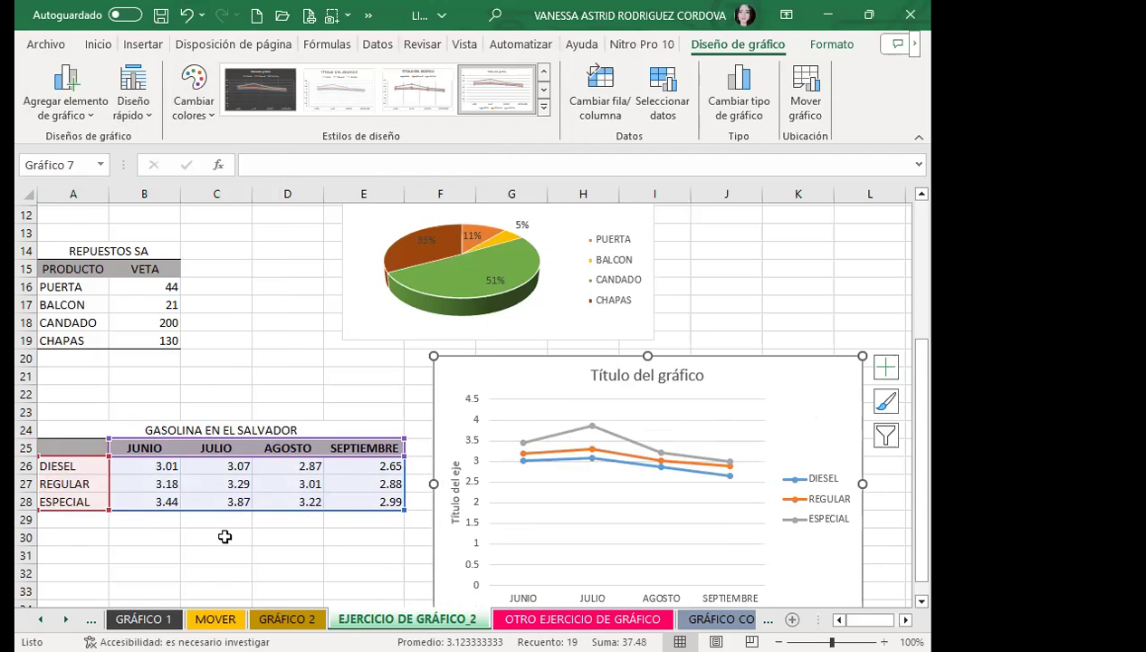
{"action": "left_click", "coordinate": [142, 466]}
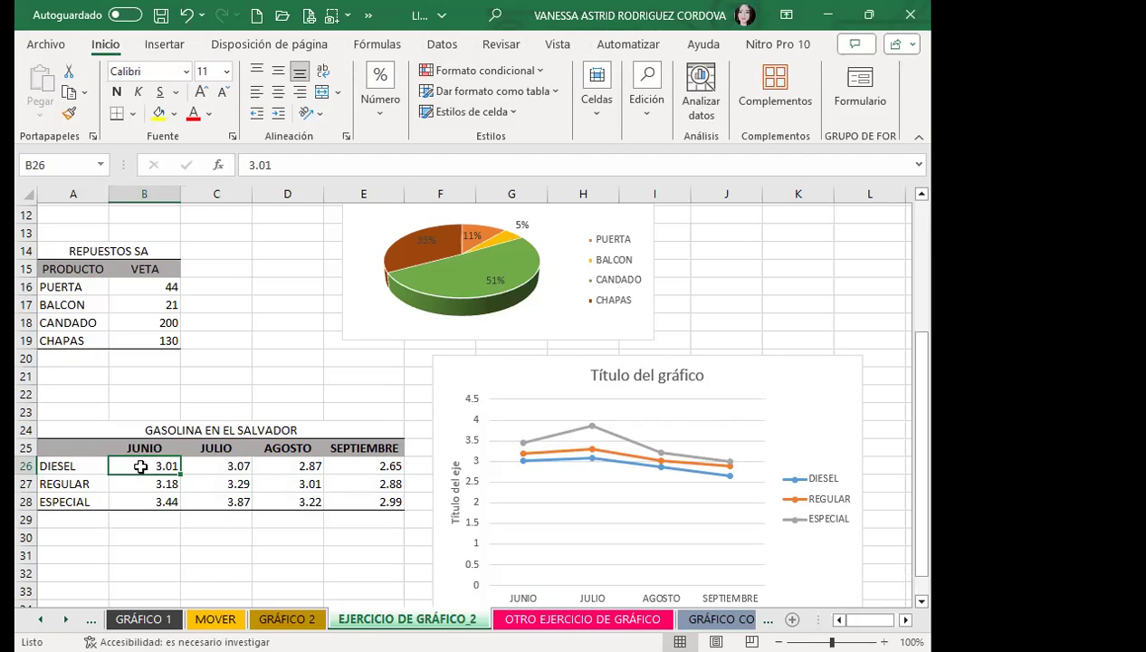
{"action": "left_click", "coordinate": [814, 389]}
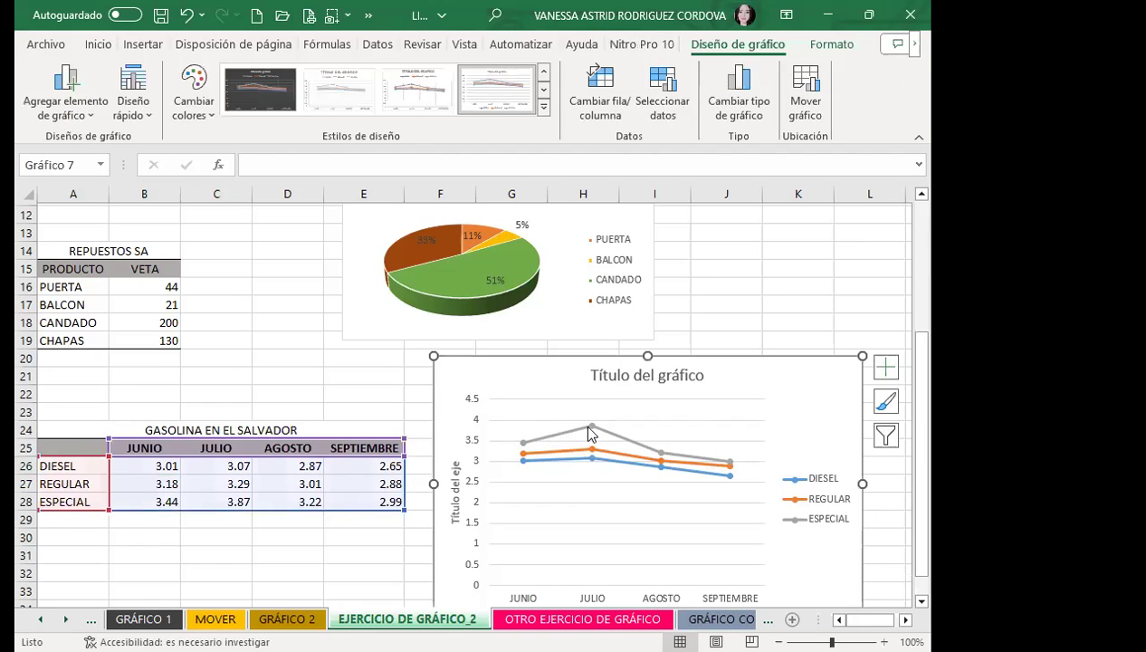
{"action": "mouse_move", "coordinate": [590, 432]}
{"action": "left_click", "coordinate": [179, 112]}
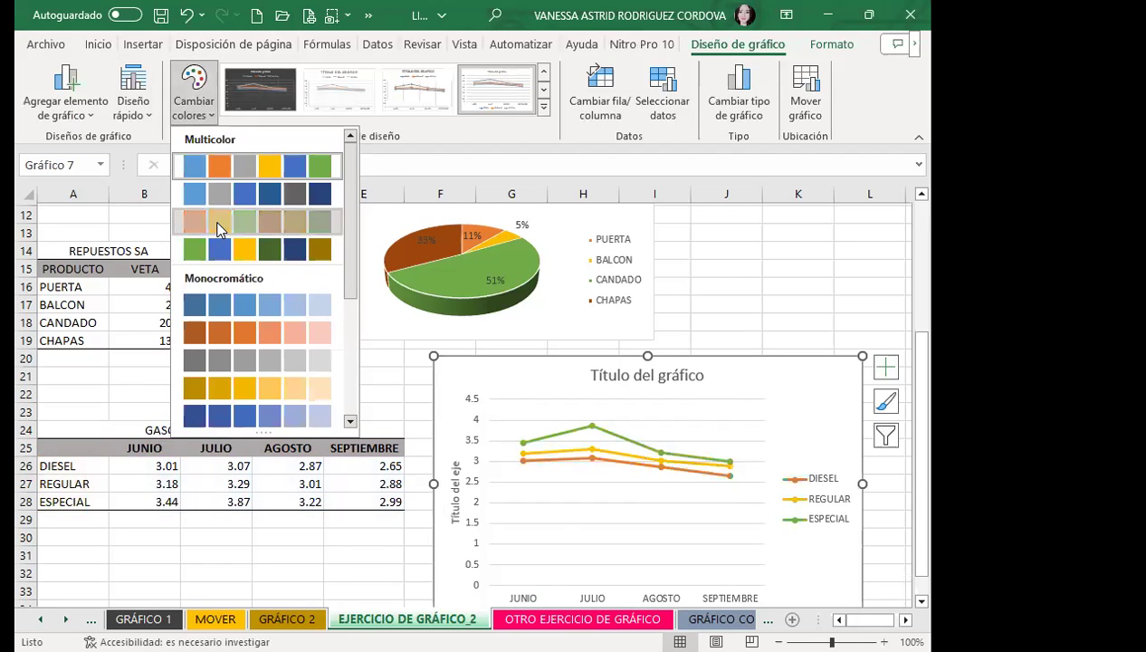
{"action": "left_click", "coordinate": [219, 224]}
{"action": "left_click", "coordinate": [591, 423]}
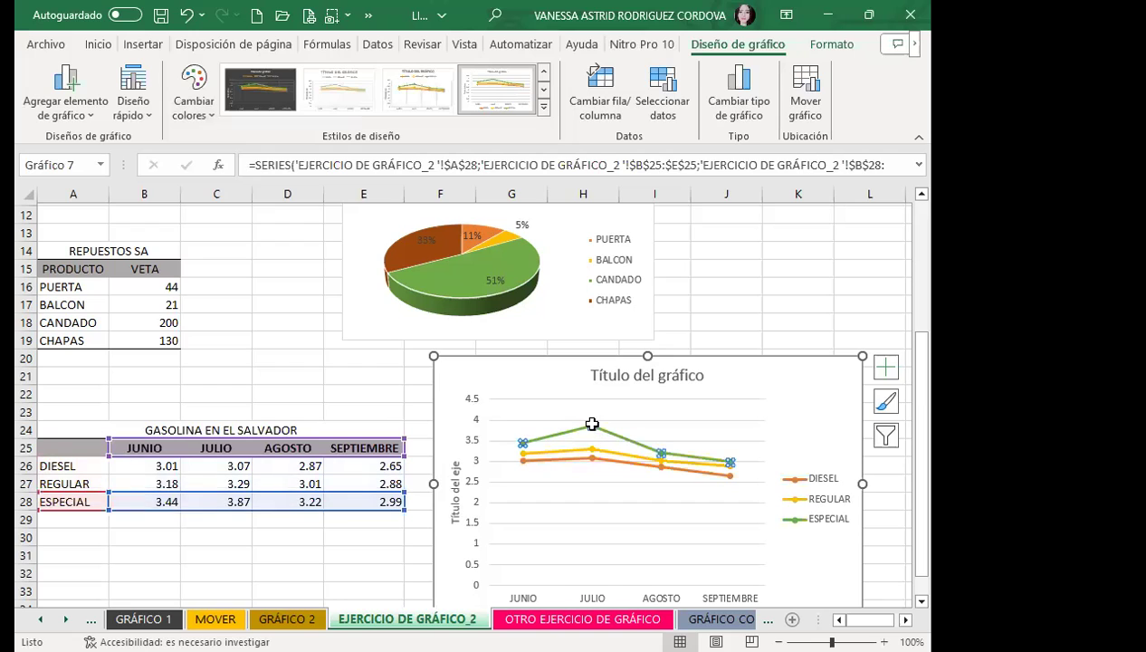
{"action": "double_click", "coordinate": [591, 423]}
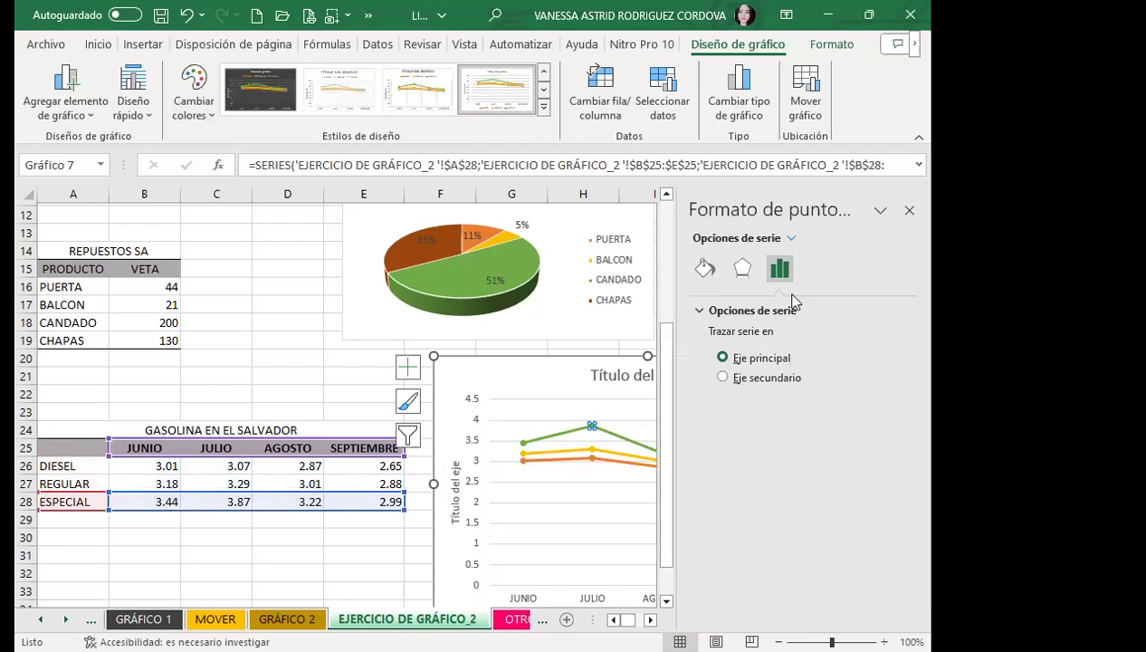
{"action": "left_click", "coordinate": [742, 268]}
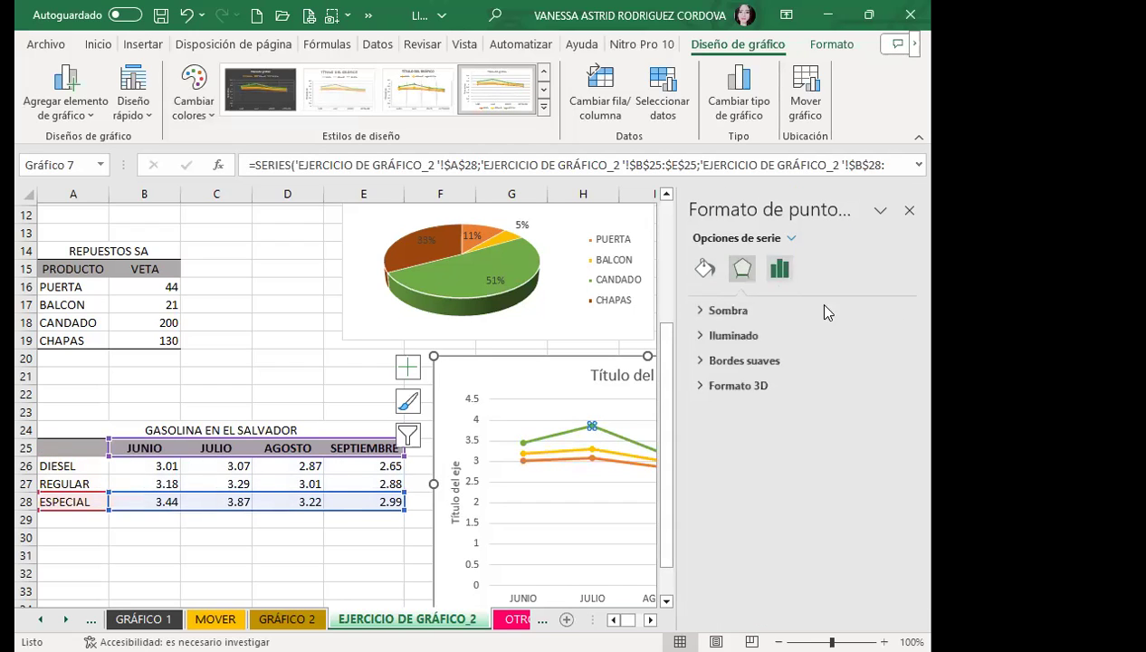
{"action": "left_click", "coordinate": [705, 268]}
{"action": "scroll", "coordinate": [737, 440], "scroll_direction": "down", "scroll_amount": 3}
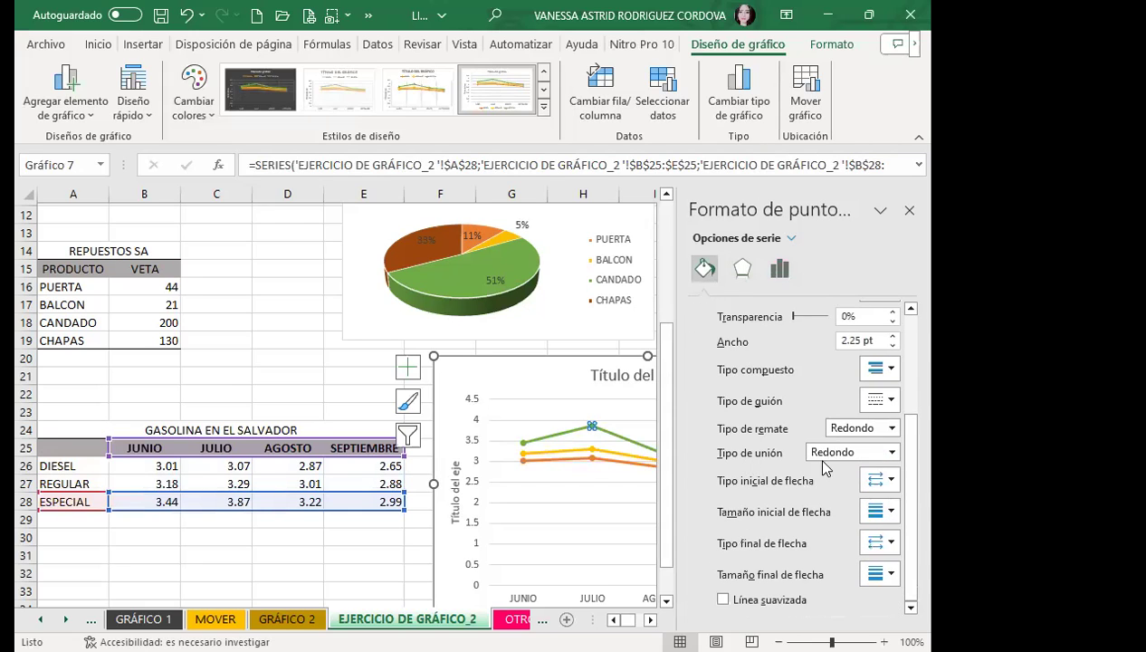
{"action": "left_click", "coordinate": [888, 368]}
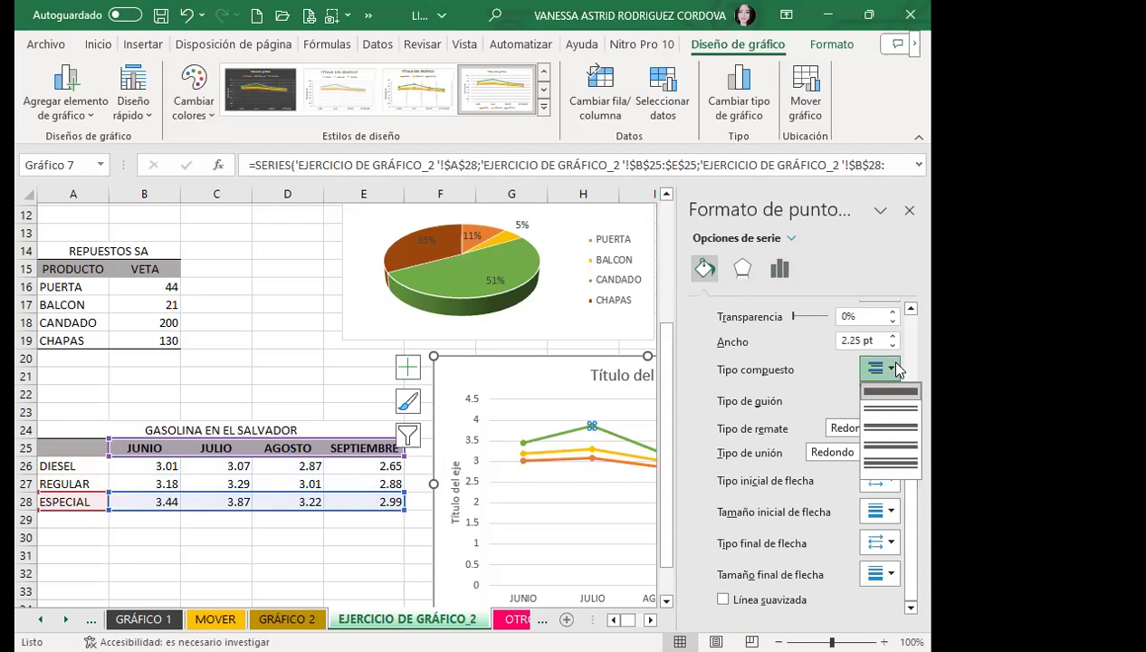
{"action": "left_click", "coordinate": [892, 487]}
{"action": "left_click", "coordinate": [892, 486]}
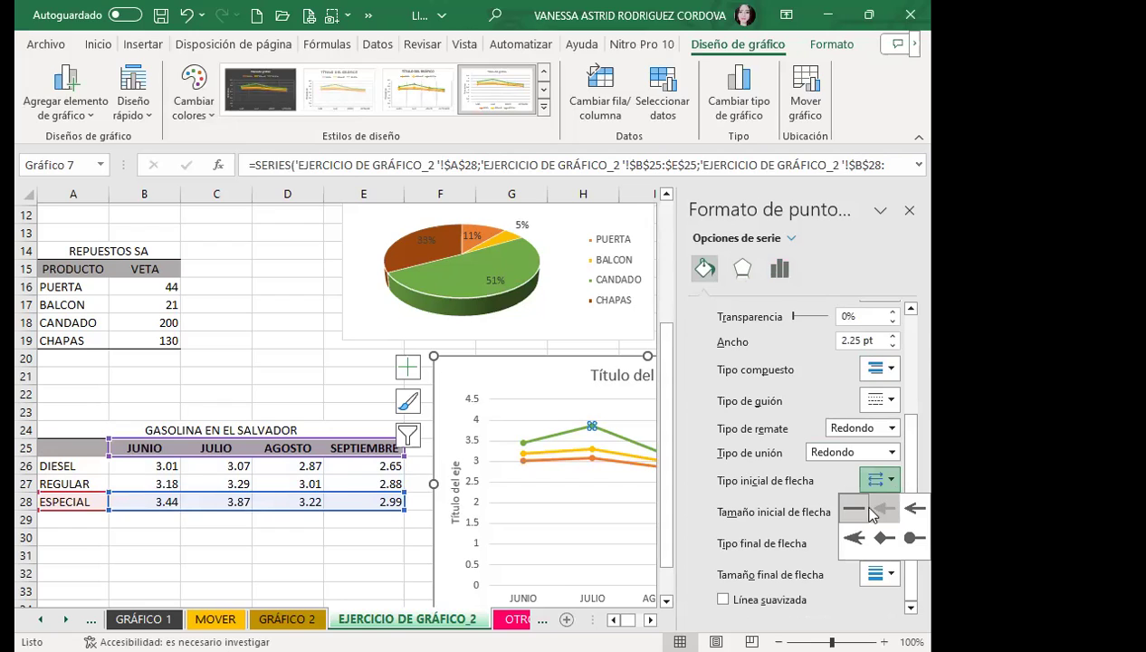
{"action": "left_click", "coordinate": [869, 503]}
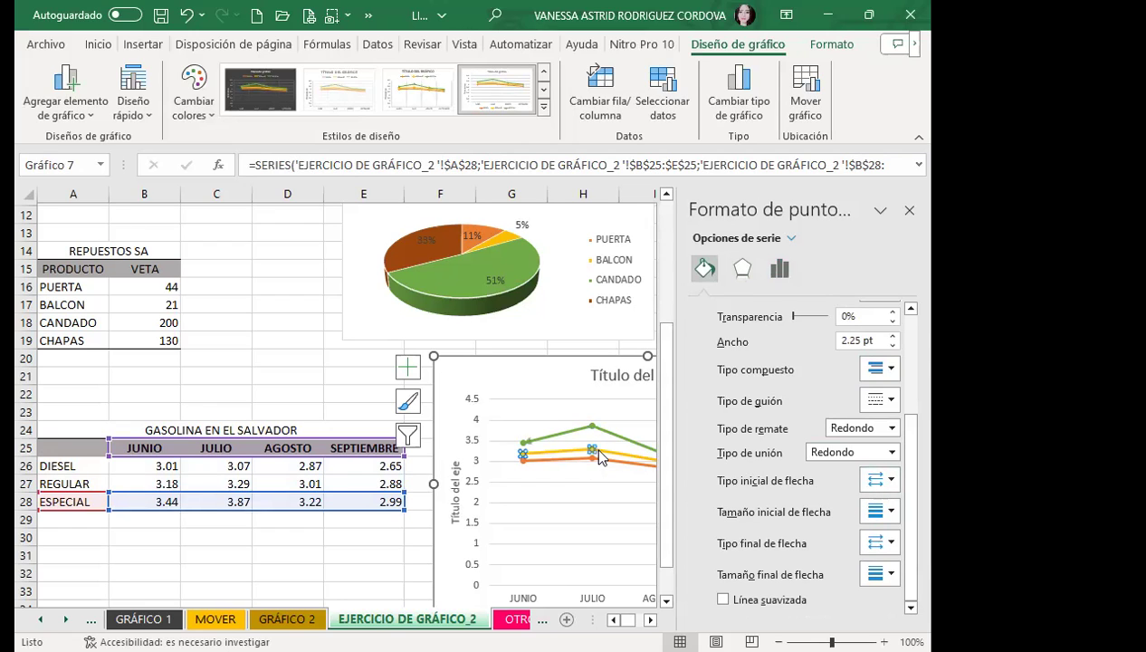
{"action": "left_click", "coordinate": [598, 451]}
{"action": "left_click", "coordinate": [891, 487]}
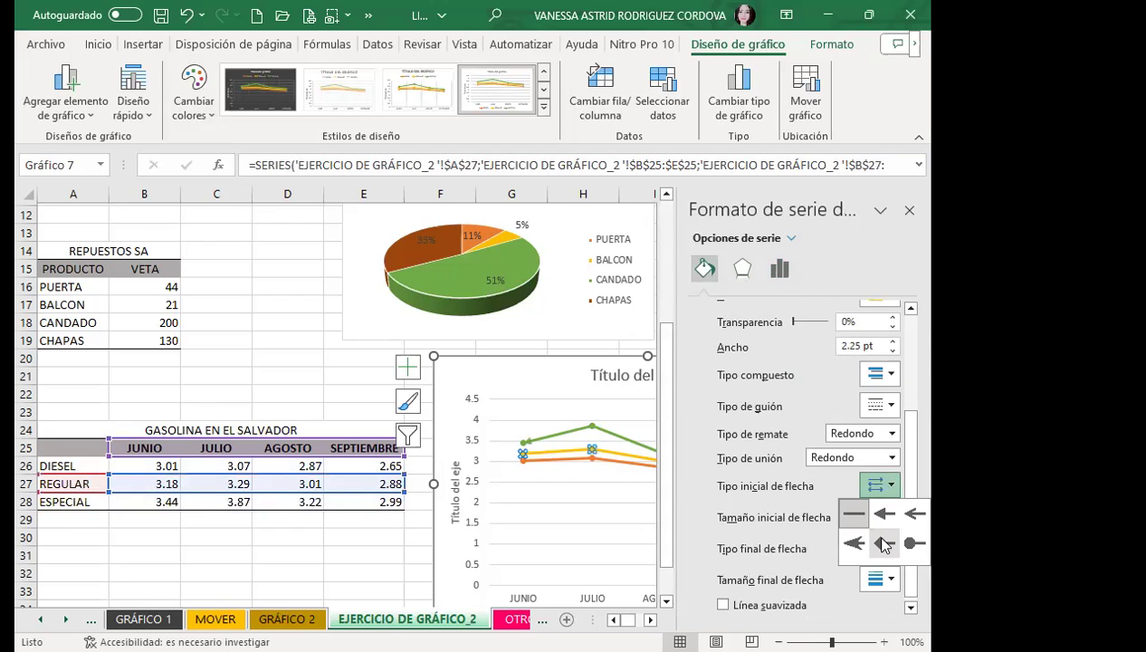
{"action": "left_click", "coordinate": [875, 538]}
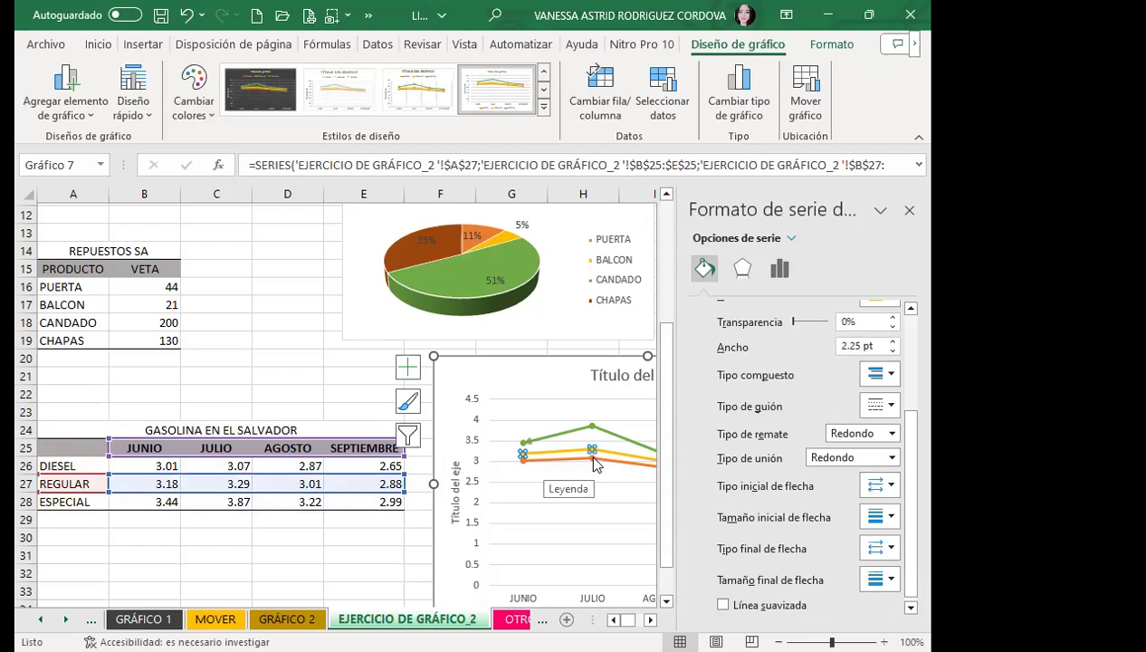
{"action": "left_click", "coordinate": [582, 461]}
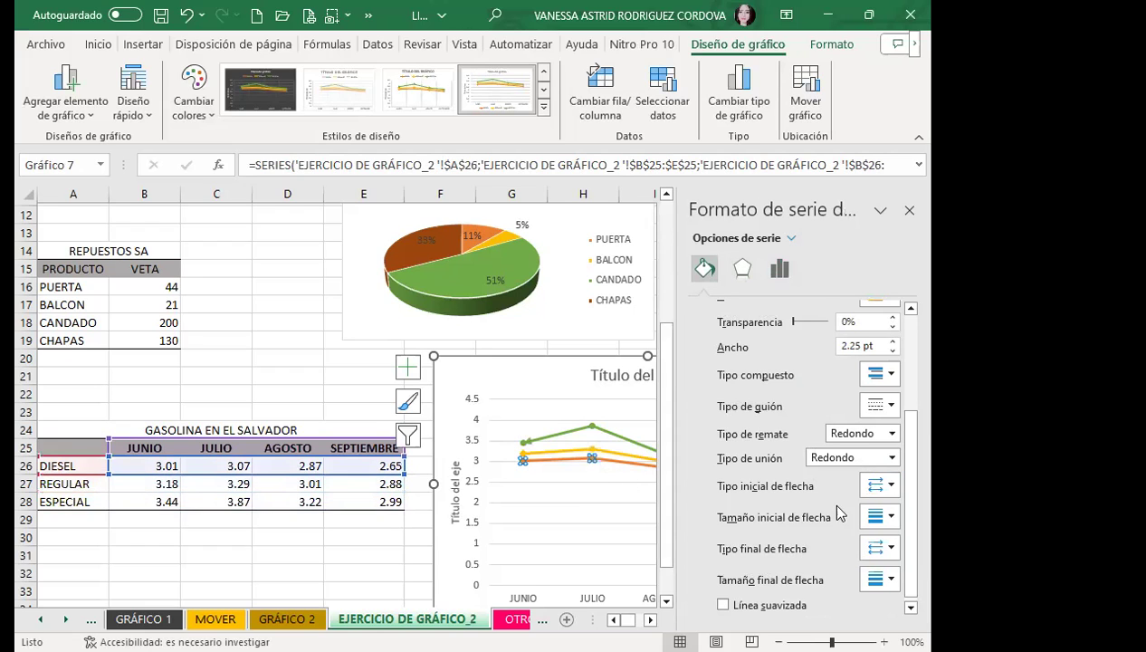
{"action": "left_click", "coordinate": [892, 516]}
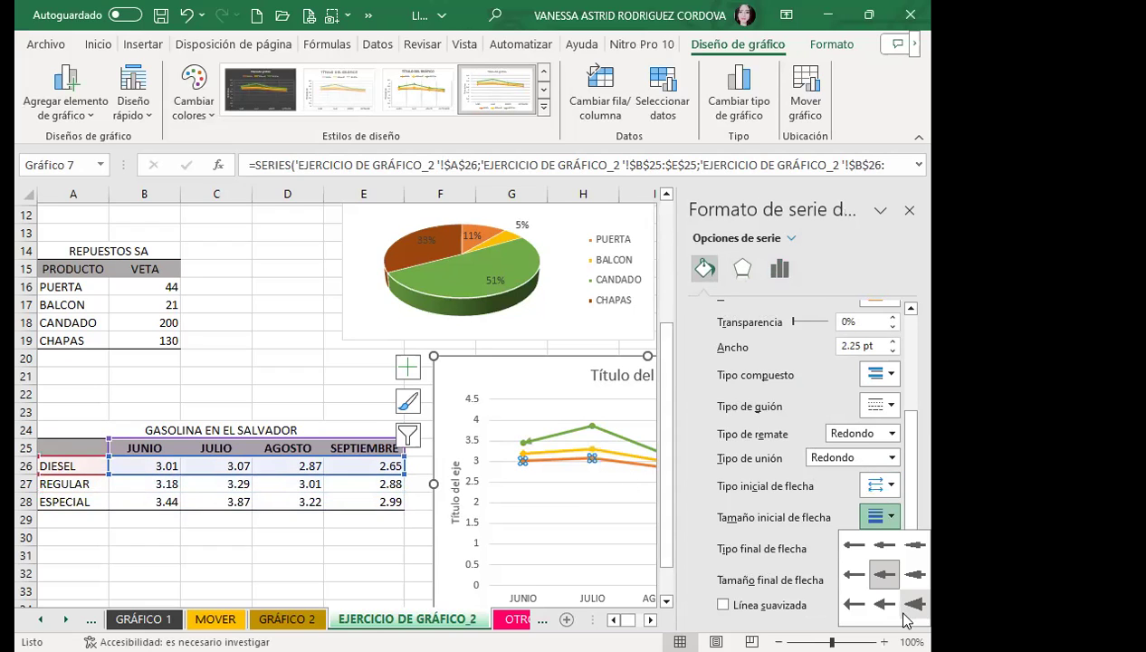
{"action": "left_click", "coordinate": [891, 486]}
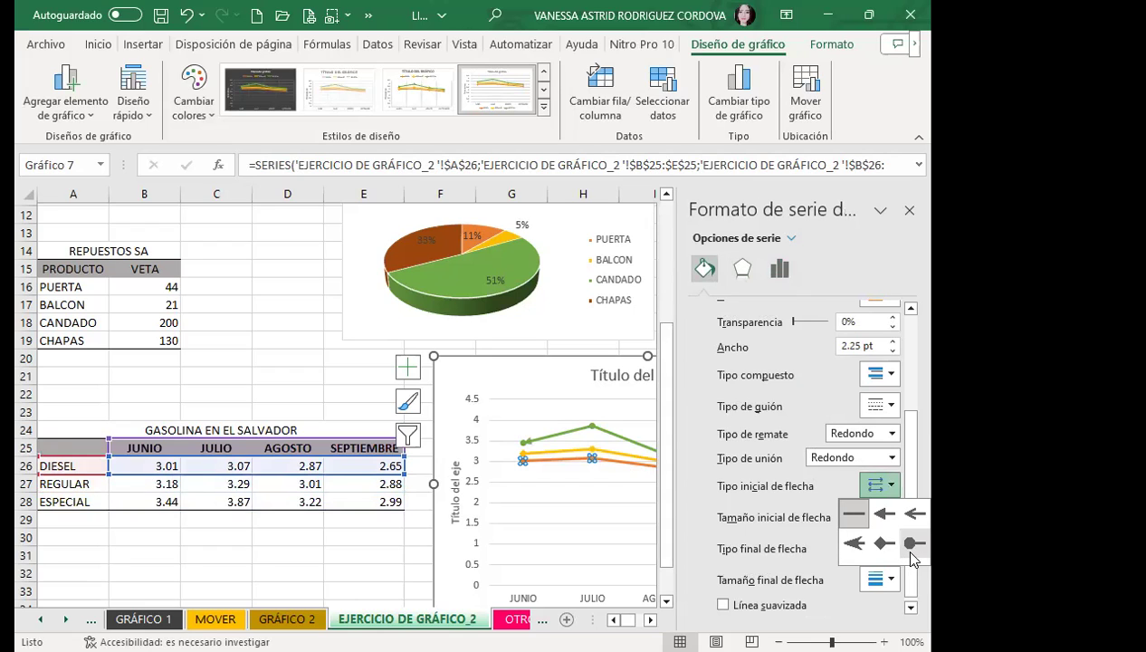
{"action": "left_click", "coordinate": [577, 502]}
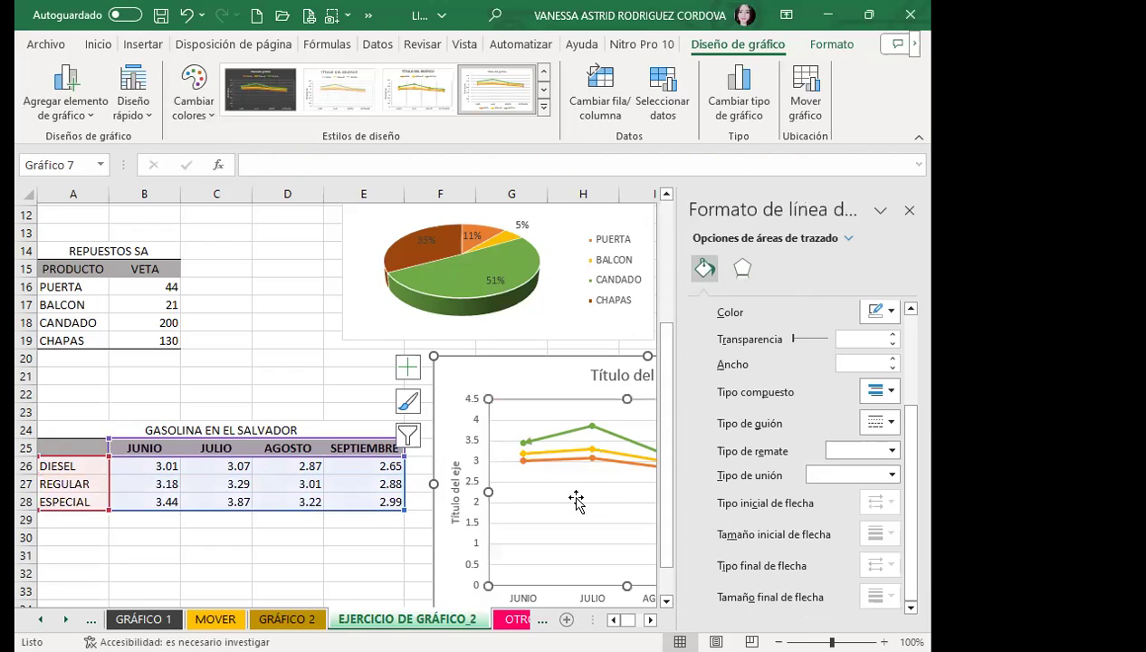
Step: Close the Formato de línea pane to view the whole gasoline price line chart
{"action": "left_click", "coordinate": [910, 210]}
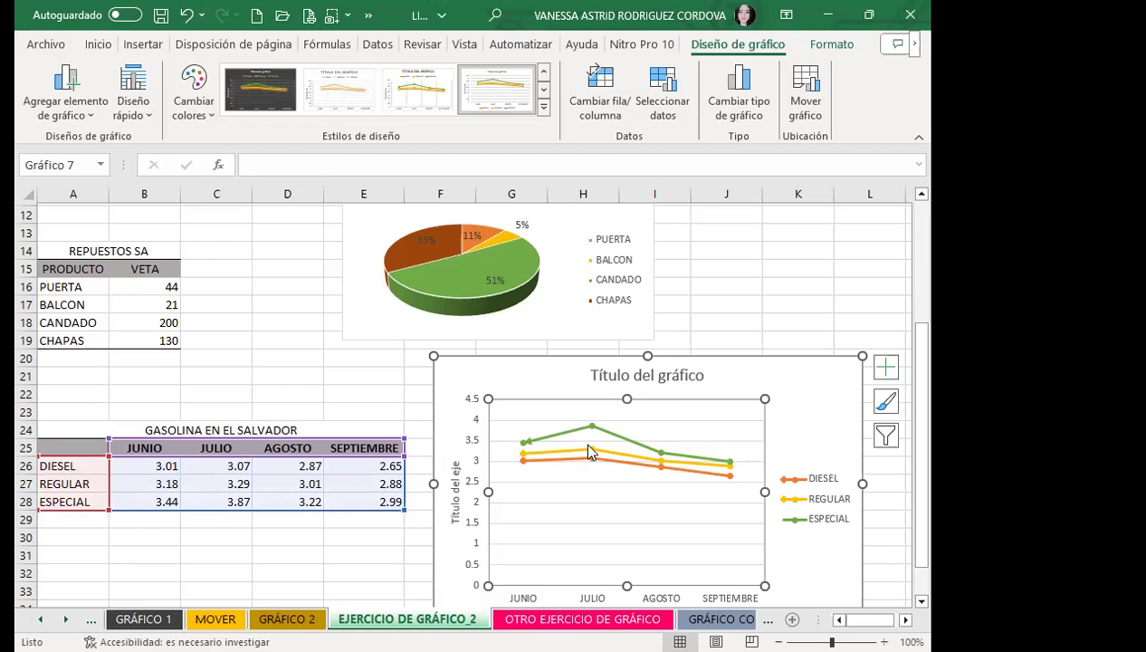
{"action": "mouse_move", "coordinate": [592, 424]}
Step: Move past OTRO EJERCICIO DE GRÁFICO to the GRÁFICO COMBINADO 1 inventory combo chart sheet
{"action": "scroll", "coordinate": [632, 471], "scroll_direction": "down", "scroll_amount": 3}
{"action": "scroll", "coordinate": [715, 563], "scroll_direction": "down", "scroll_amount": 2}
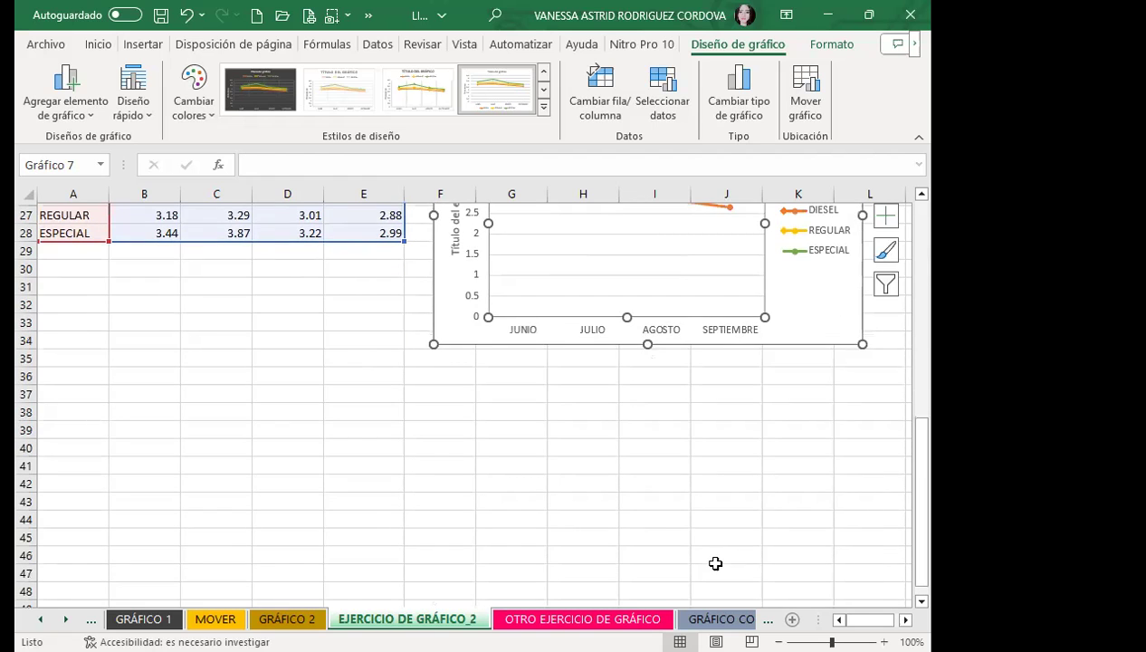
{"action": "key", "text": "ctrl+Page_Down"}
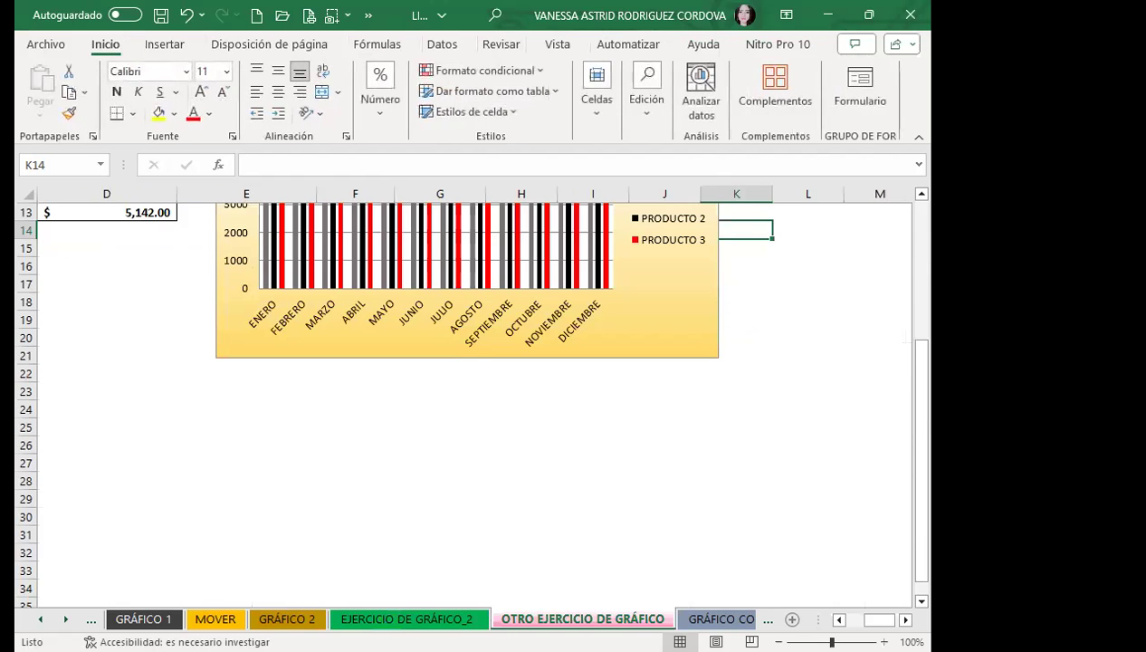
{"action": "left_click", "coordinate": [715, 619]}
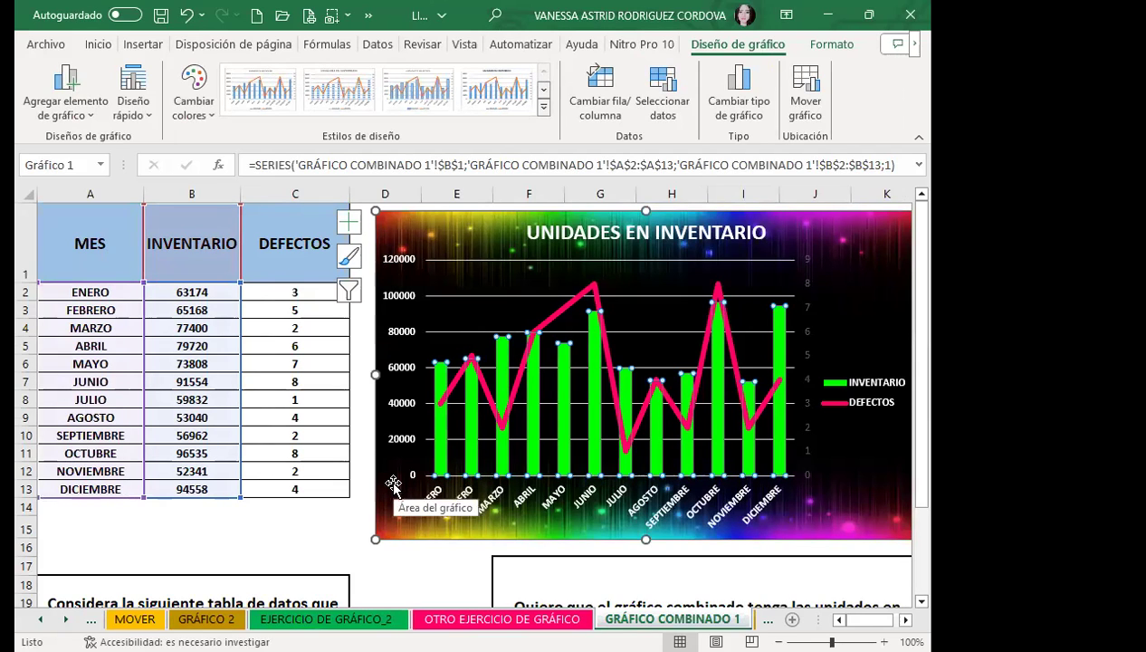
{"action": "left_click", "coordinate": [724, 563]}
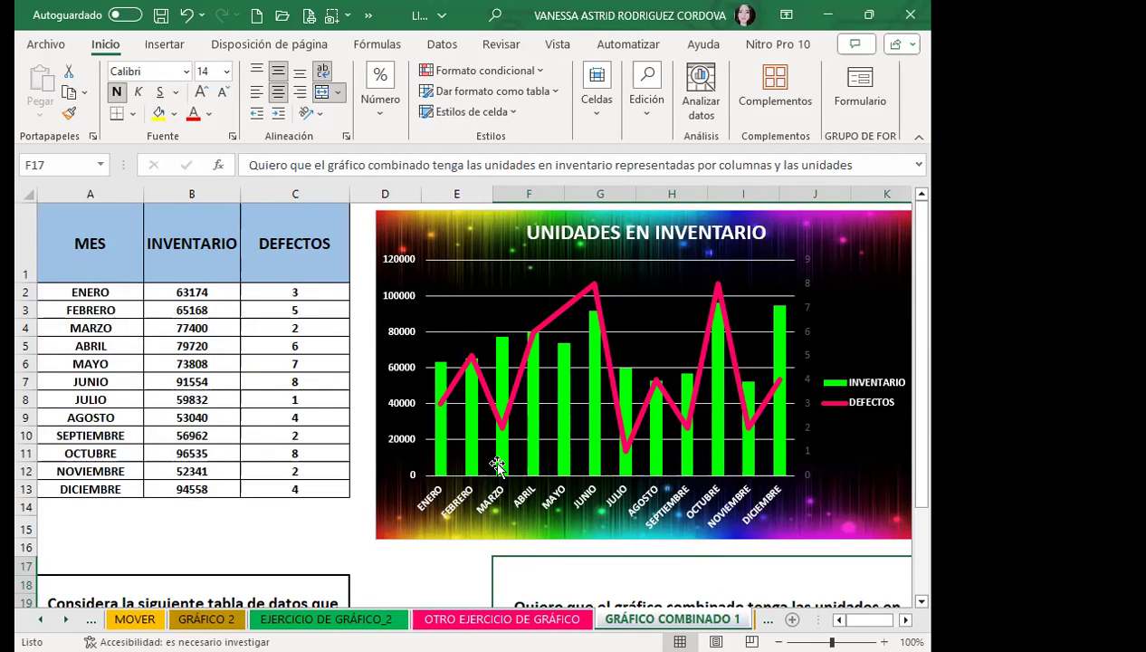
Step: Review the INVENTARIO and DEFECTOS columns and their combo chart, then go to GRÁFICO COMBINADO 2
{"action": "left_click", "coordinate": [191, 196]}
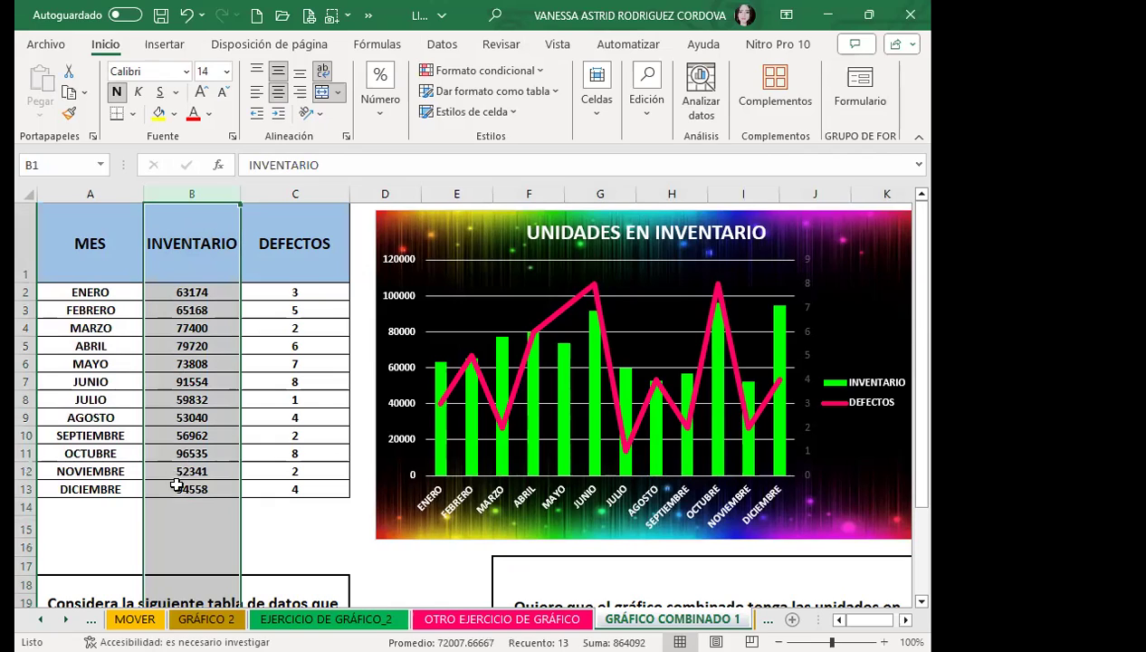
{"action": "left_click", "coordinate": [305, 192]}
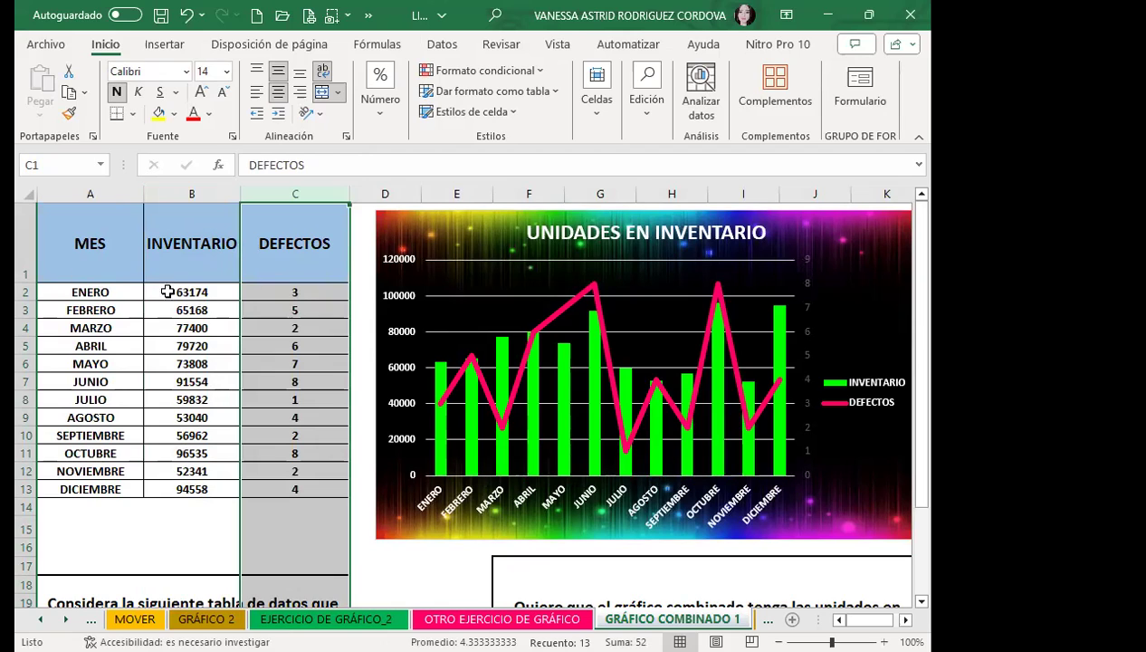
{"action": "left_click", "coordinate": [196, 290]}
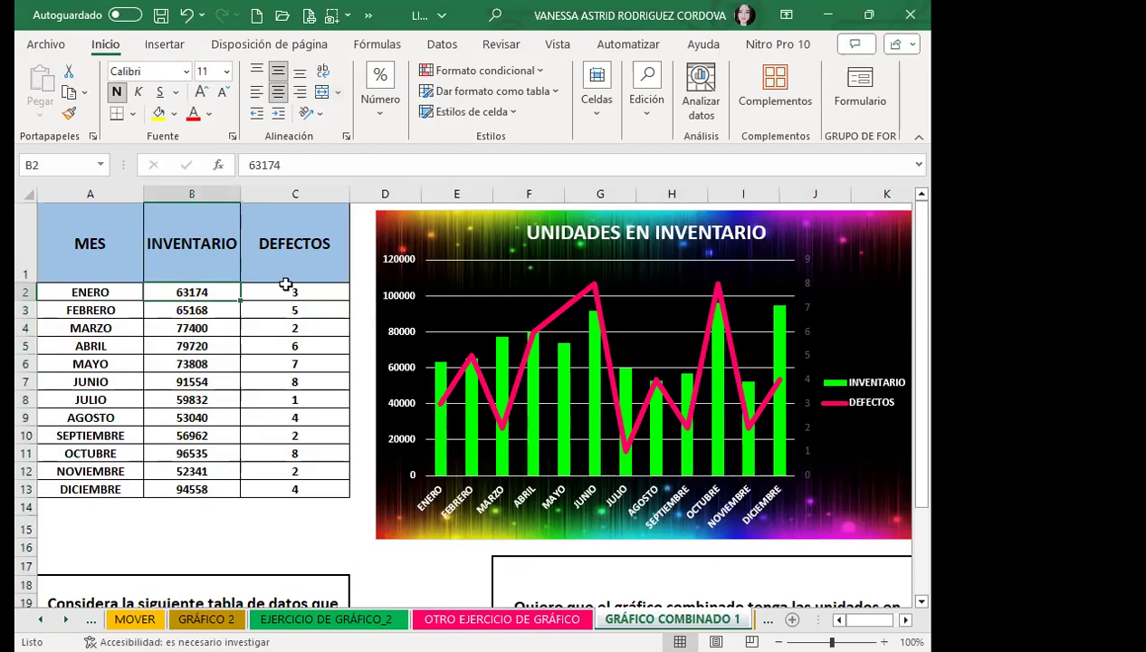
{"action": "left_click", "coordinate": [878, 334]}
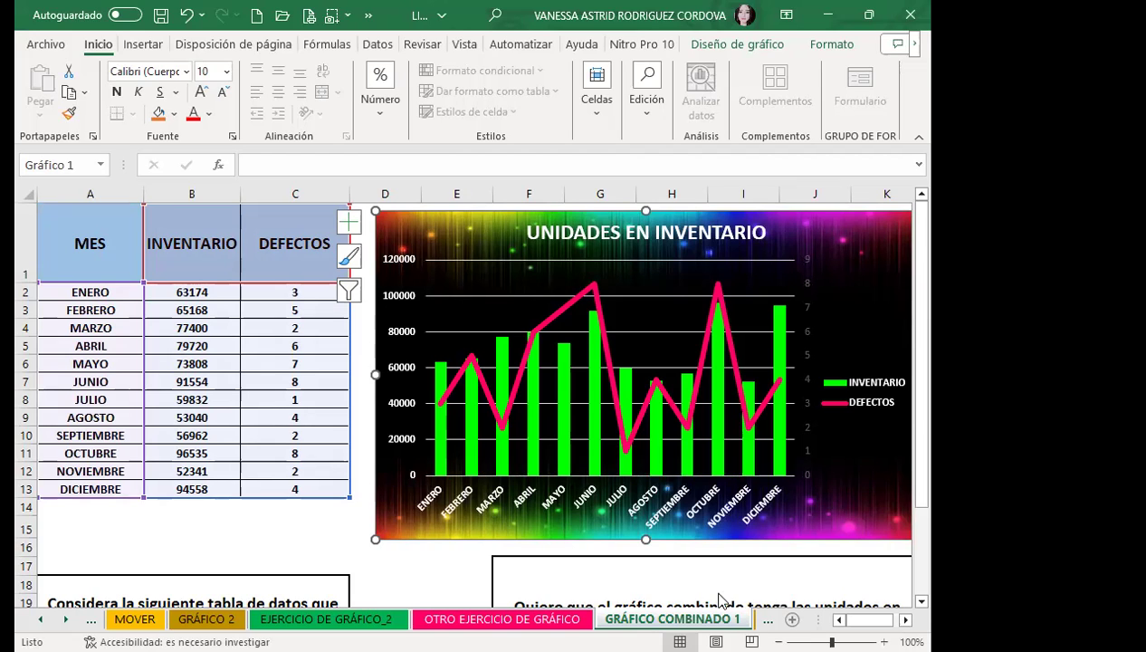
{"action": "key", "text": "ctrl+Page_Down"}
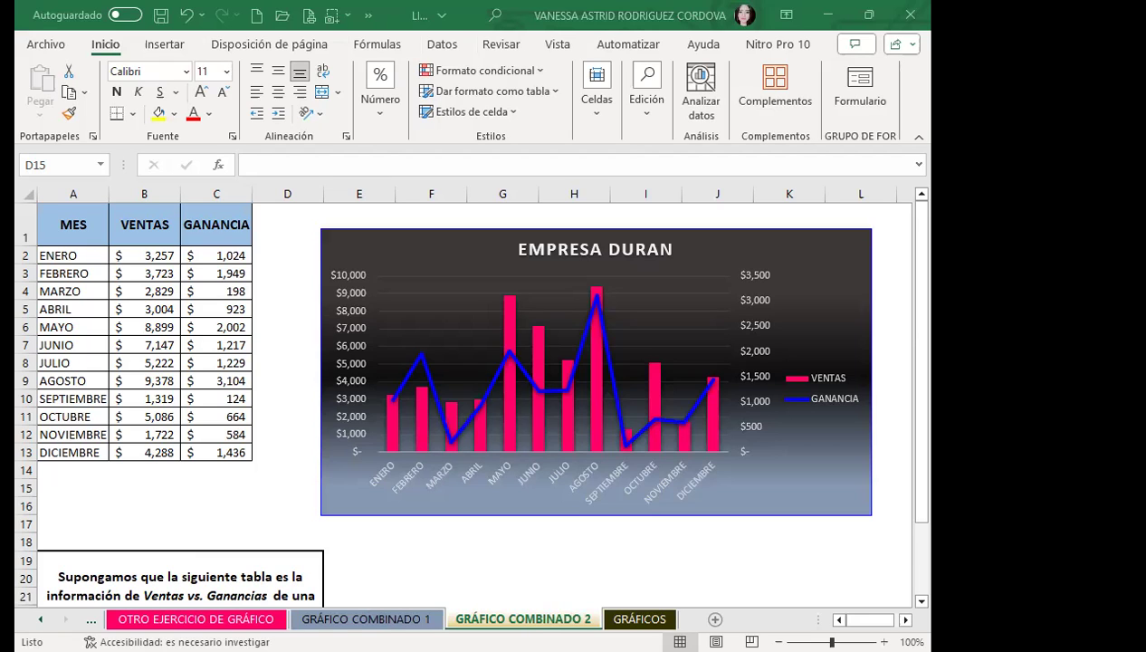
Step: Select the MES, VENTAS and GANANCIA data range A1:C13
{"action": "mouse_move", "coordinate": [74, 222]}
{"action": "left_mouse_down"}
{"action": "mouse_move", "coordinate": [225, 387]}
{"action": "mouse_move", "coordinate": [226, 449]}
{"action": "left_mouse_up"}
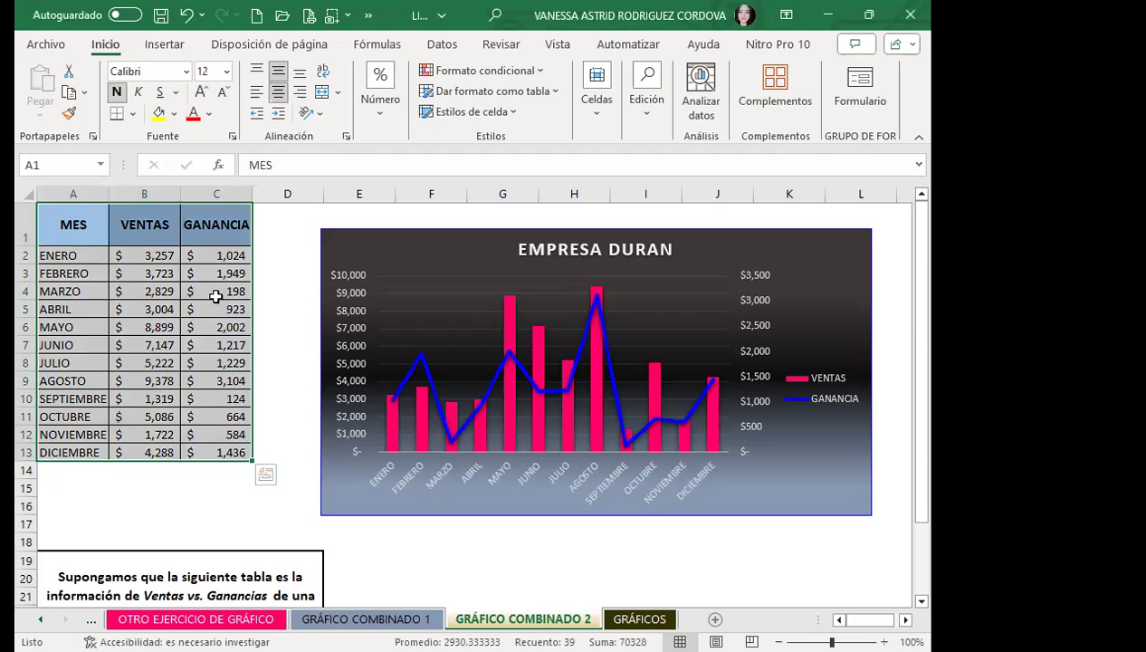
{"action": "left_click", "coordinate": [285, 248]}
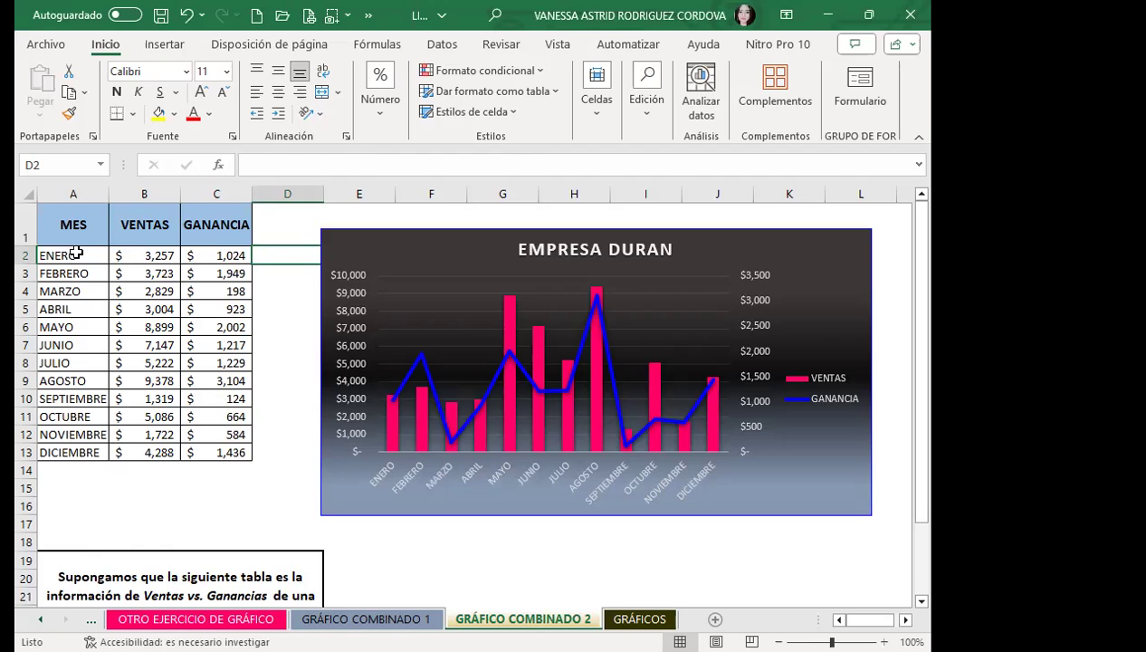
{"action": "left_click", "coordinate": [135, 254]}
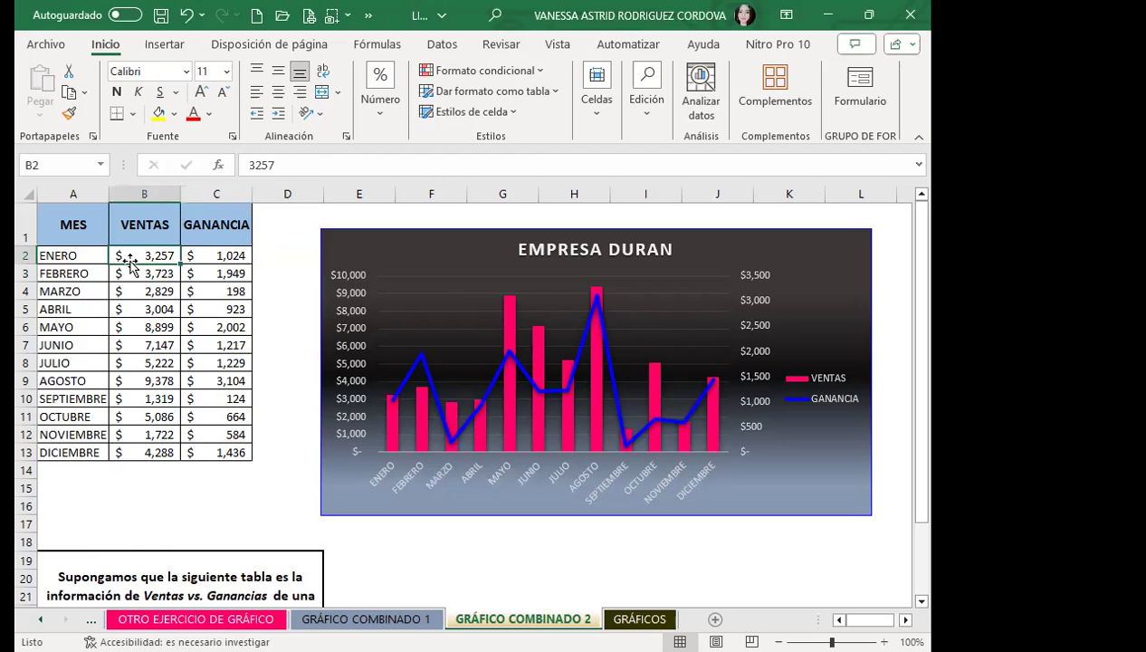
{"action": "left_click", "coordinate": [210, 257]}
{"action": "left_click", "coordinate": [151, 257]}
{"action": "left_click", "coordinate": [209, 257]}
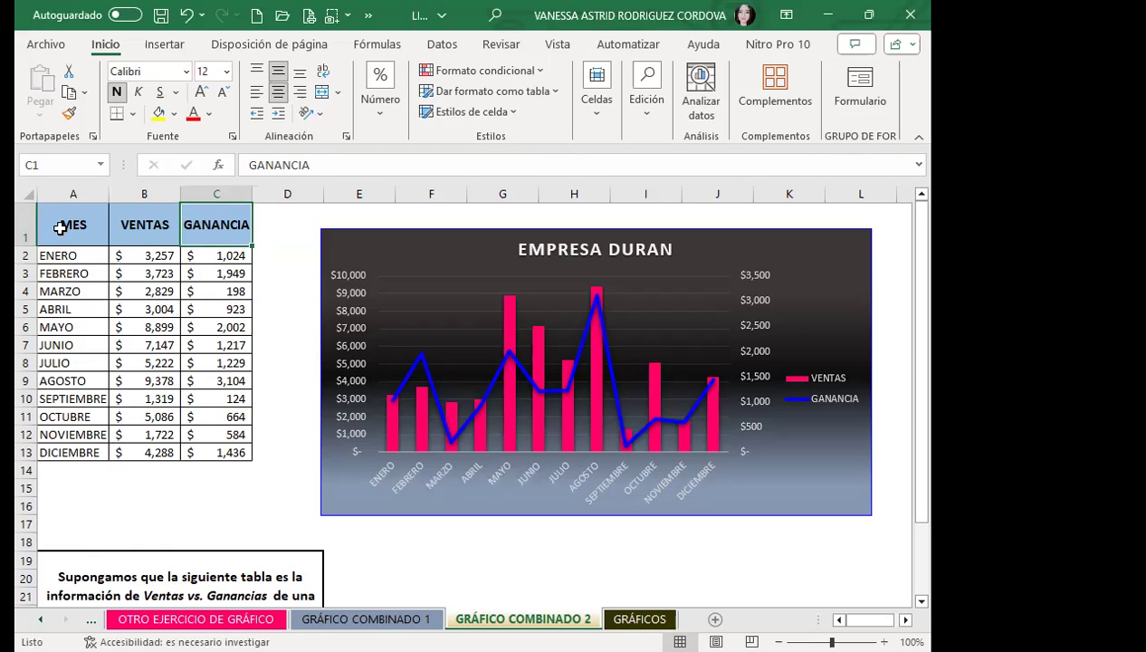
{"action": "left_click_drag", "start_coordinate": [59, 228], "coordinate": [209, 447]}
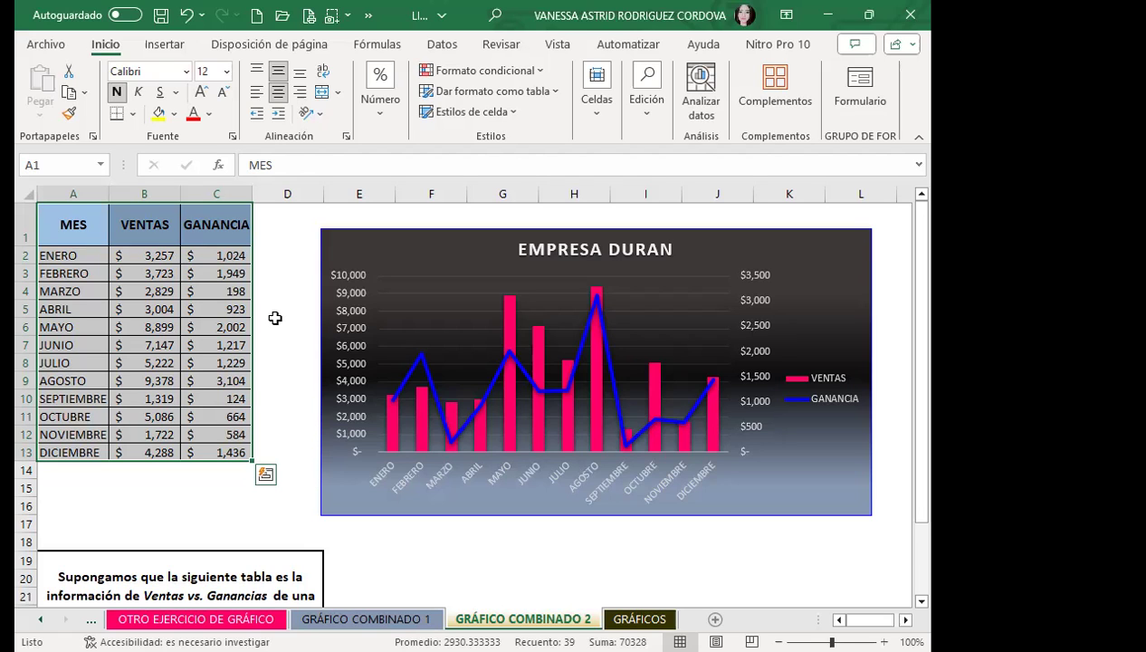
{"action": "left_click", "coordinate": [165, 43]}
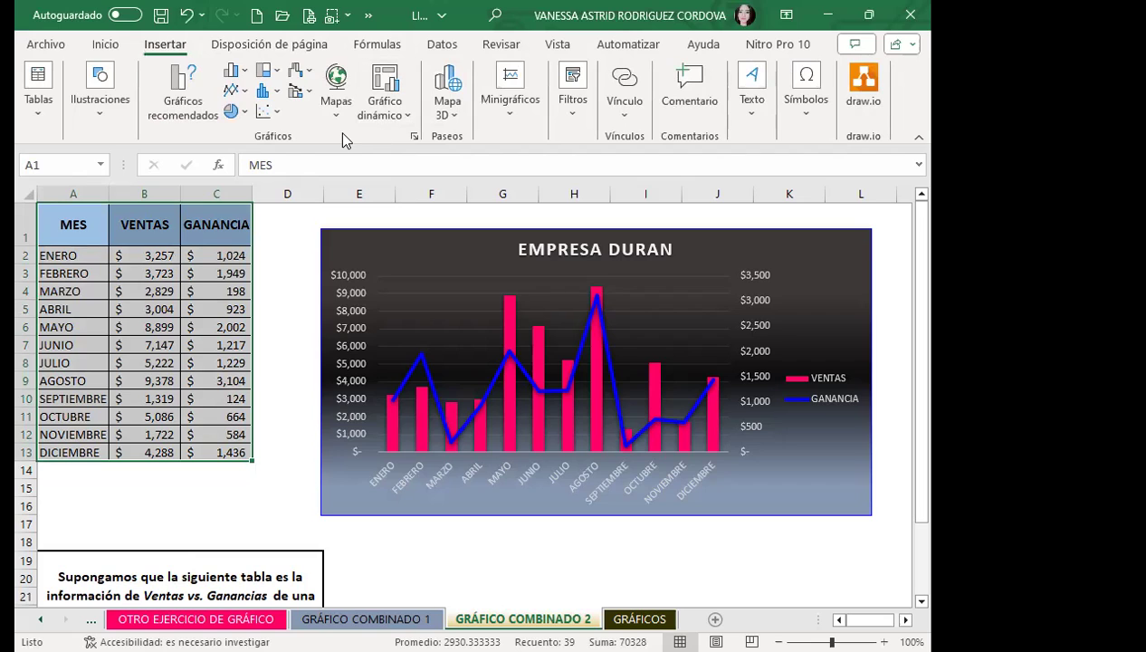
{"action": "left_click", "coordinate": [309, 78]}
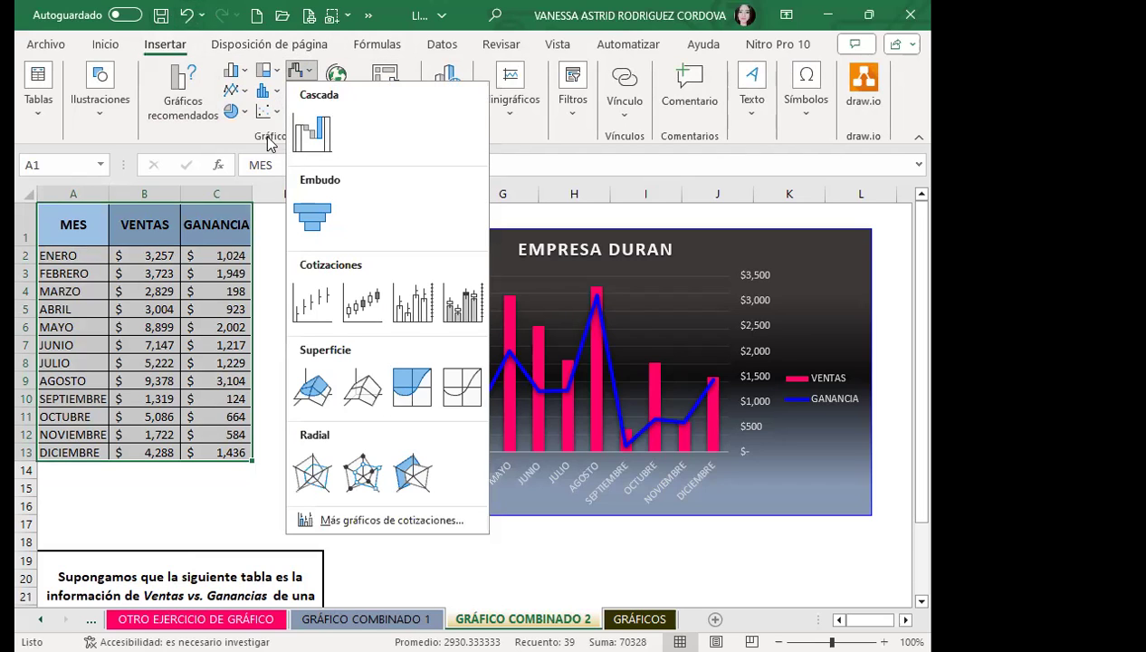
{"action": "left_click", "coordinate": [302, 98]}
{"action": "left_click", "coordinate": [302, 98]}
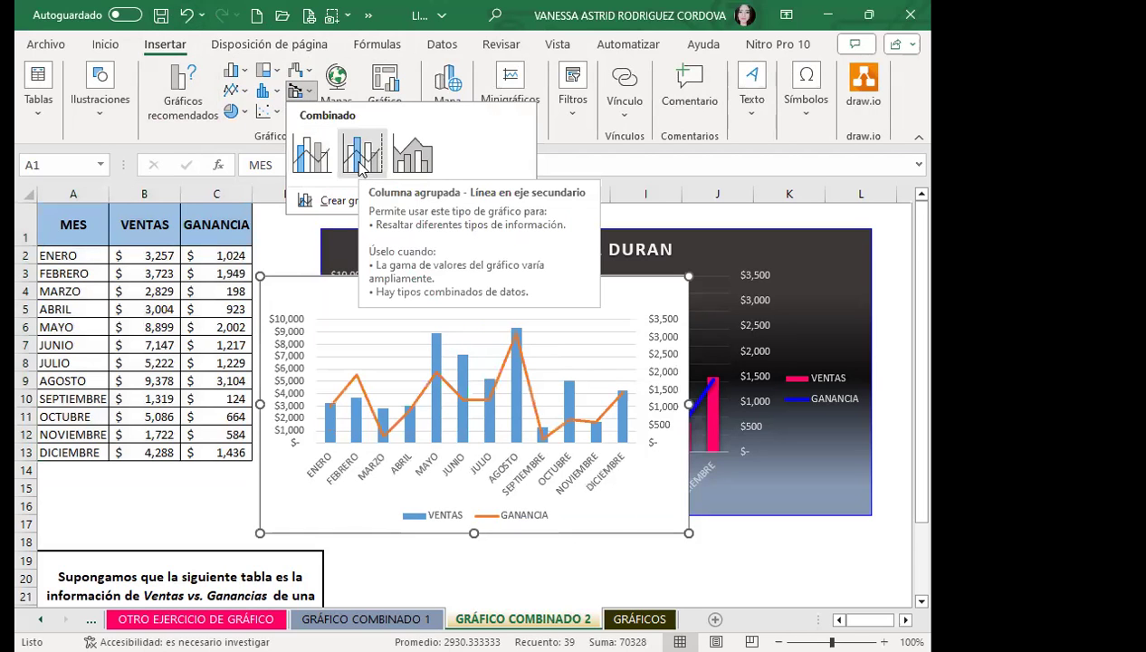
{"action": "left_click", "coordinate": [303, 163]}
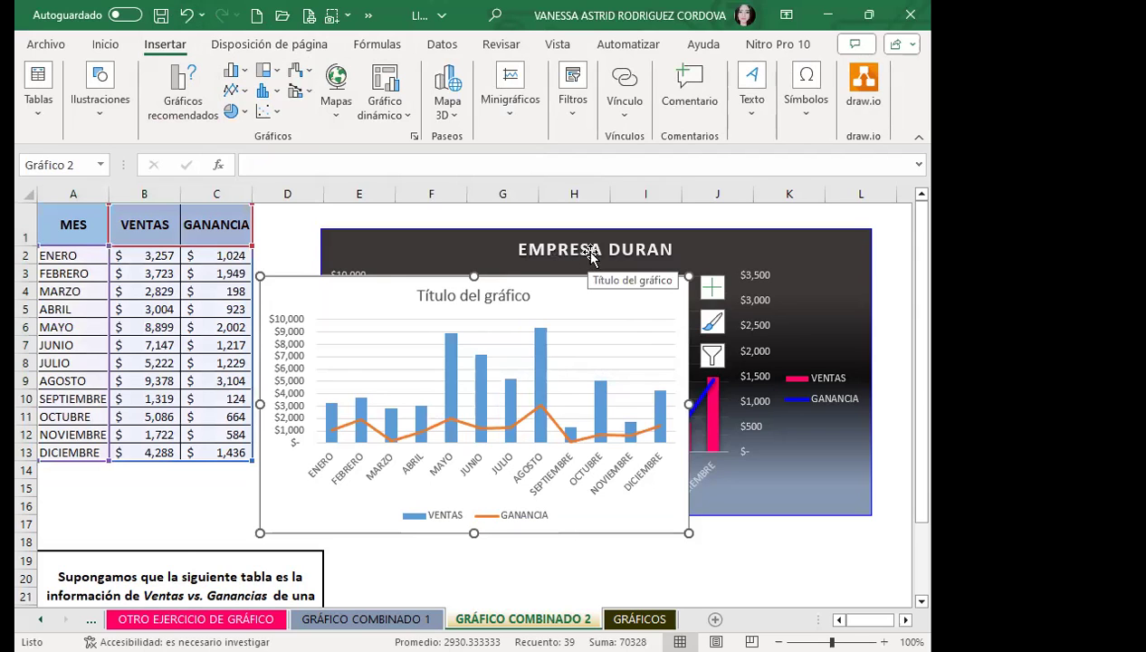
{"action": "left_click", "coordinate": [370, 303]}
{"action": "key", "text": "Delete"}
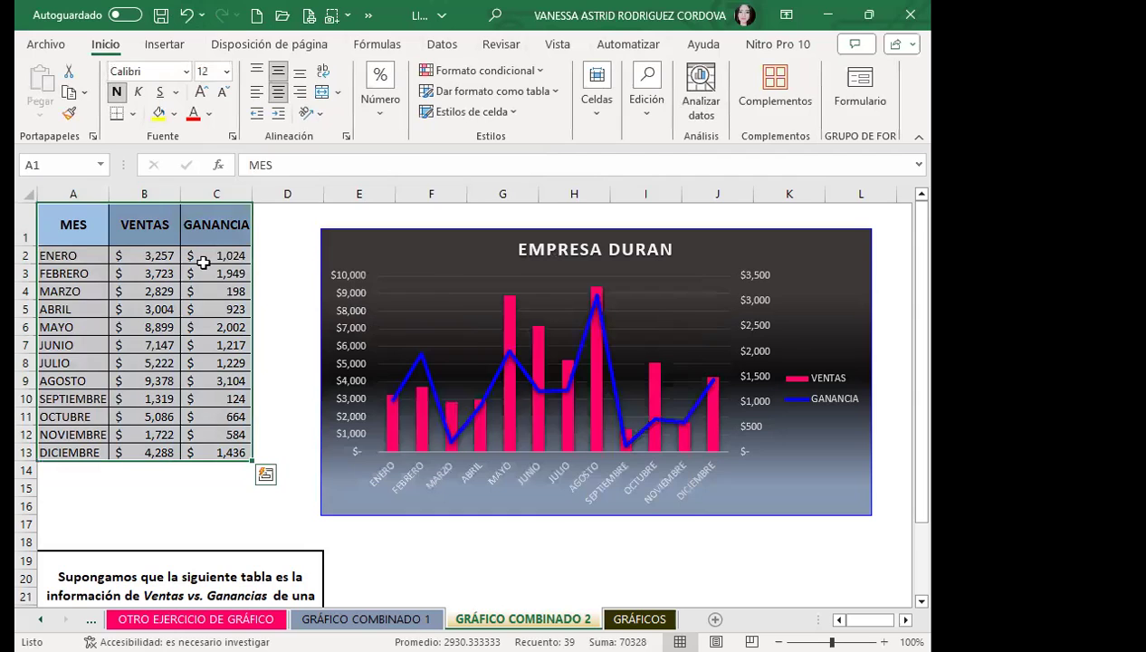
{"action": "left_click", "coordinate": [205, 260]}
{"action": "left_click", "coordinate": [85, 226]}
{"action": "left_click_drag", "start_coordinate": [159, 285], "coordinate": [217, 451]}
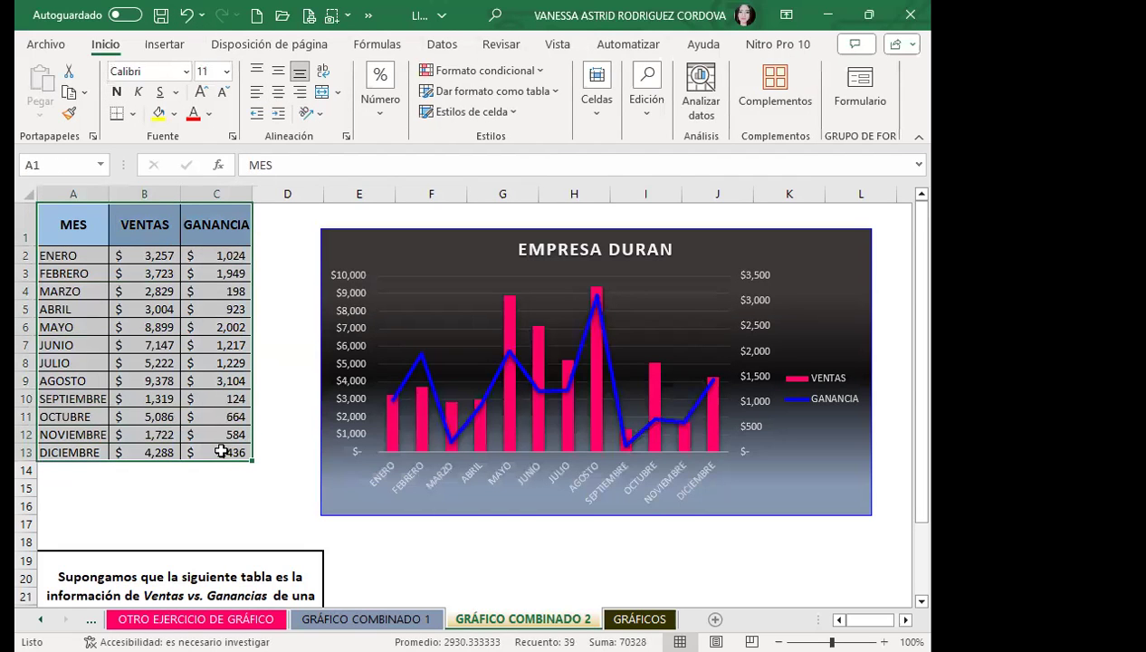
Step: Preview the clustered column and line recommendations in Gráficos recomendados, then close without inserting
{"action": "left_click", "coordinate": [163, 43]}
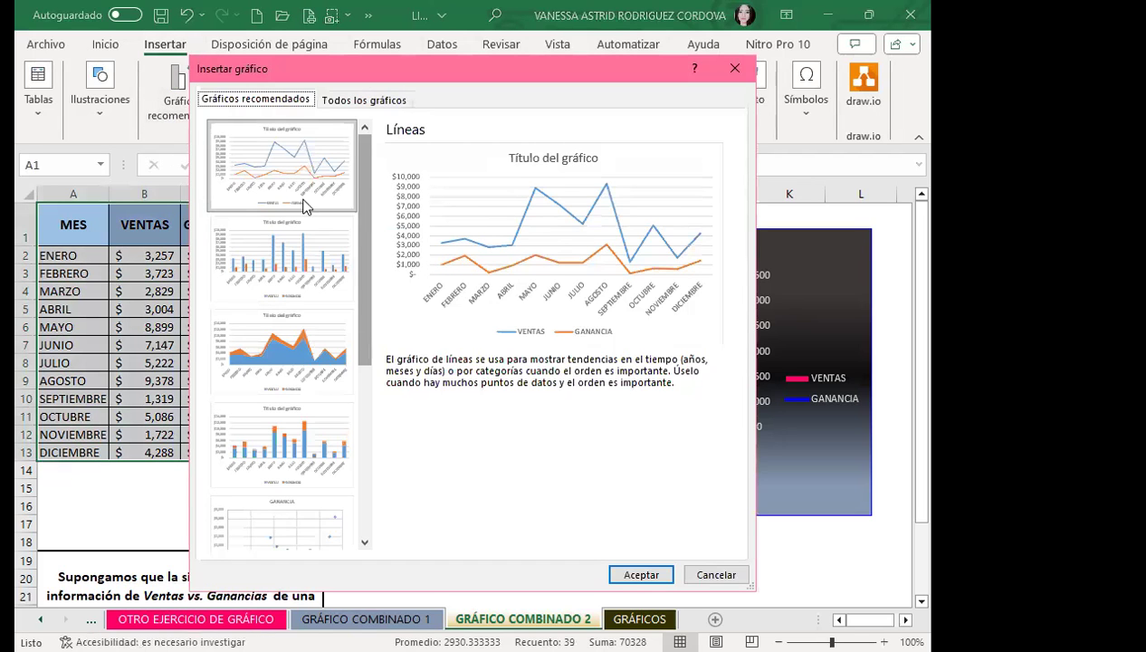
{"action": "scroll", "coordinate": [274, 411], "scroll_direction": "down", "scroll_amount": 3}
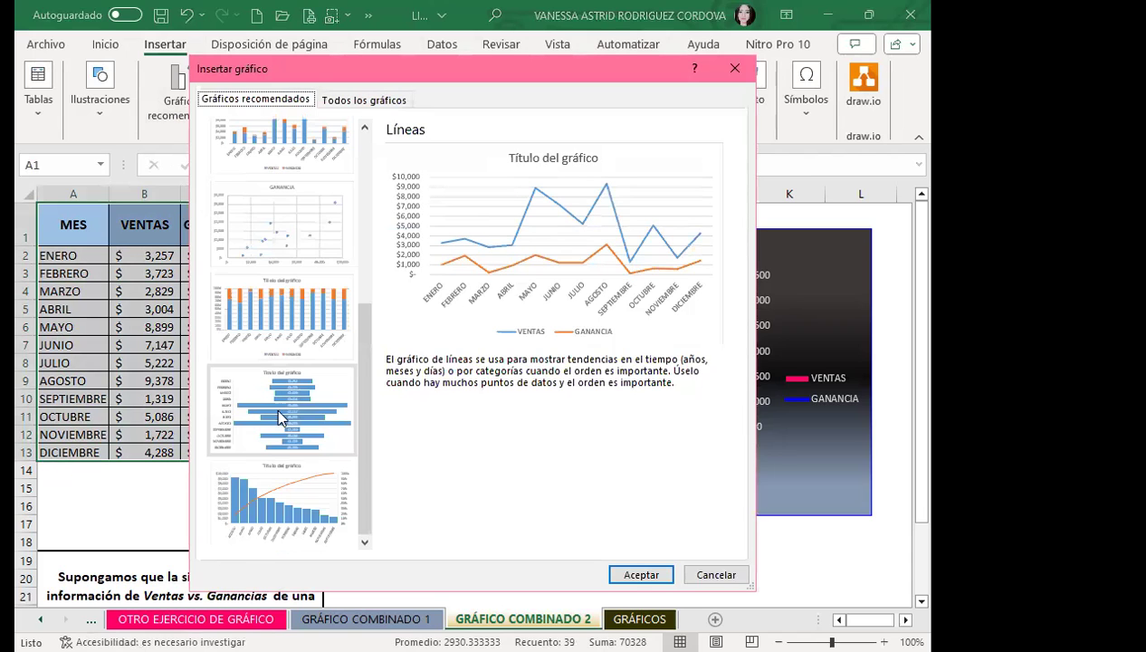
{"action": "scroll", "coordinate": [274, 434], "scroll_direction": "down", "scroll_amount": 2}
{"action": "scroll", "coordinate": [292, 457], "scroll_direction": "up", "scroll_amount": 5}
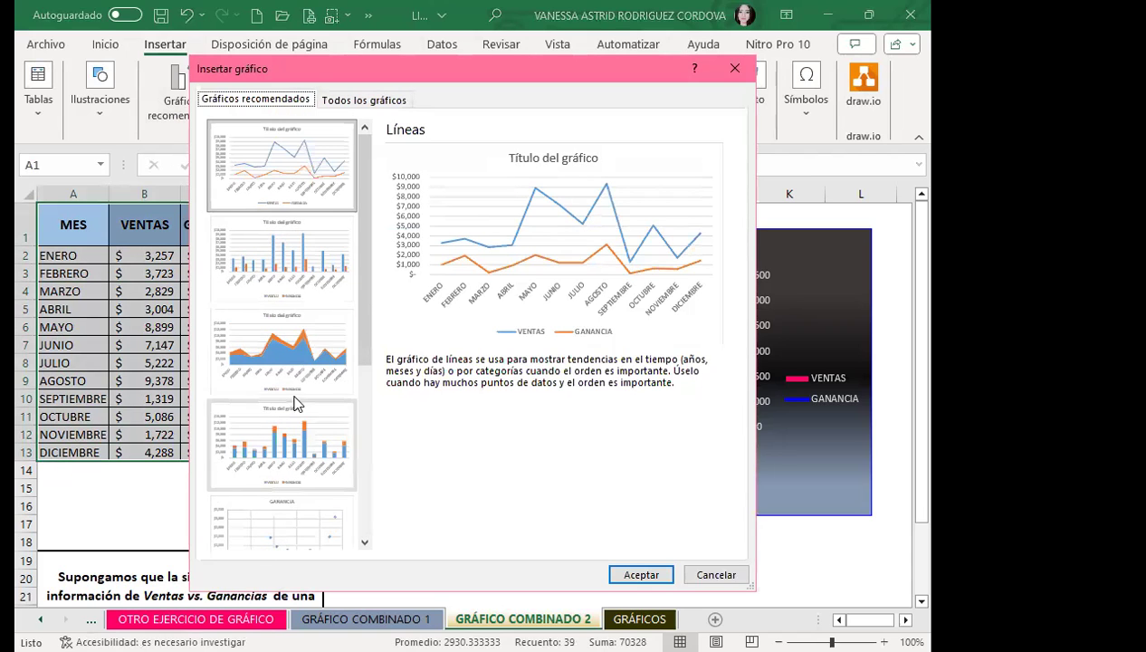
{"action": "left_click", "coordinate": [277, 268]}
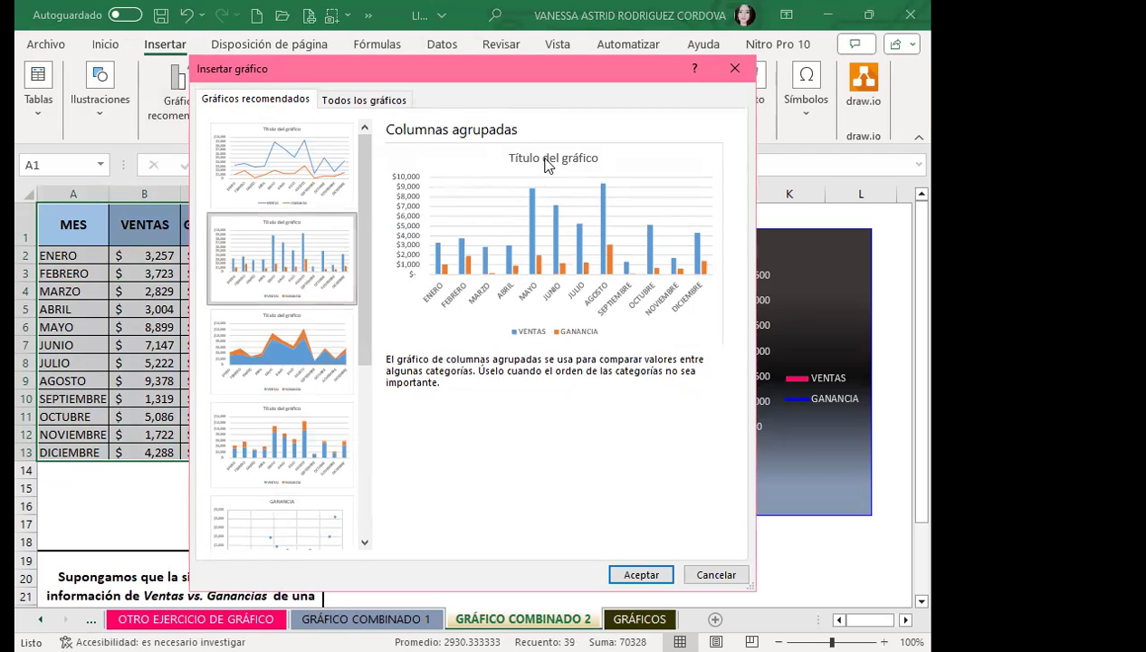
{"action": "left_click", "coordinate": [255, 172]}
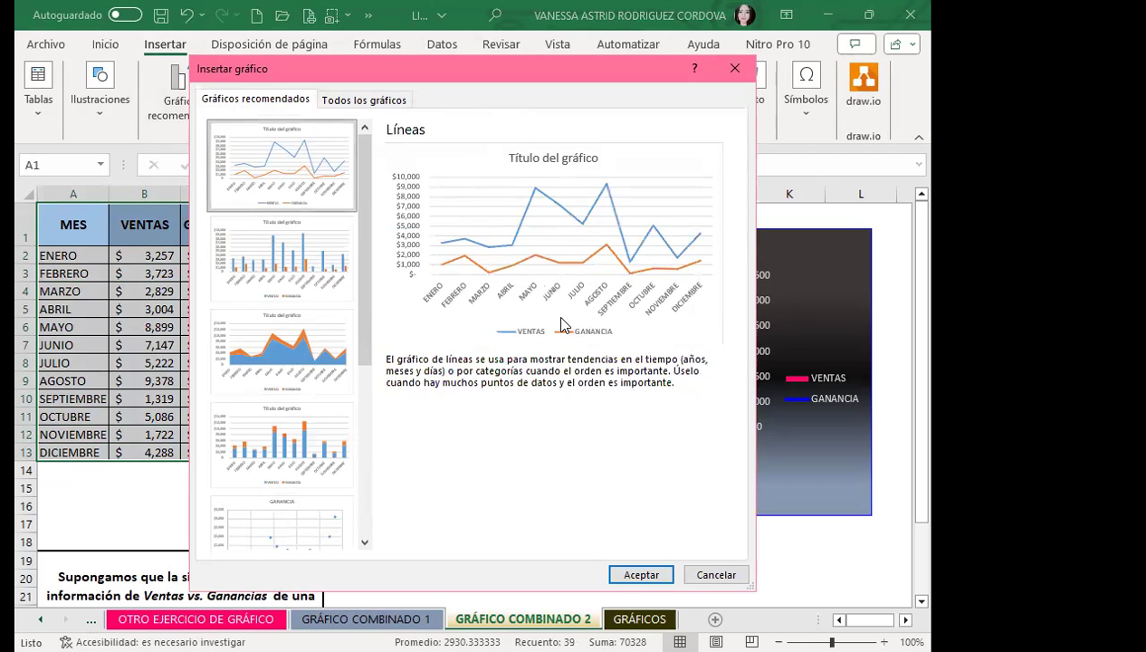
{"action": "scroll", "coordinate": [249, 398], "scroll_direction": "down", "scroll_amount": 5}
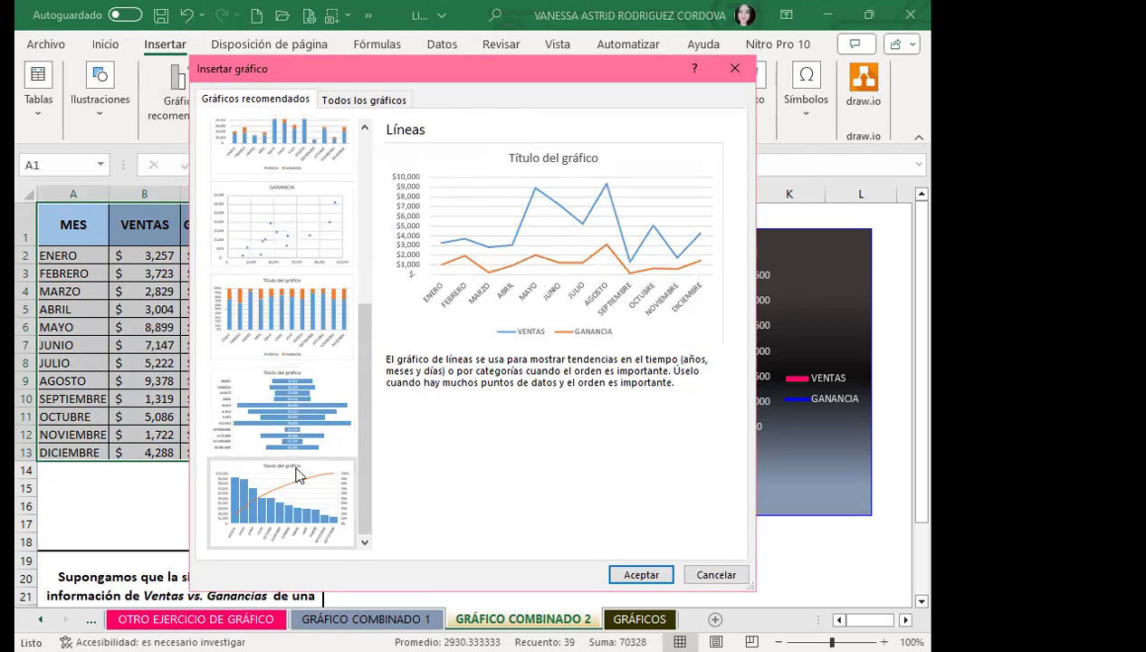
{"action": "scroll", "coordinate": [301, 435], "scroll_direction": "up", "scroll_amount": 5}
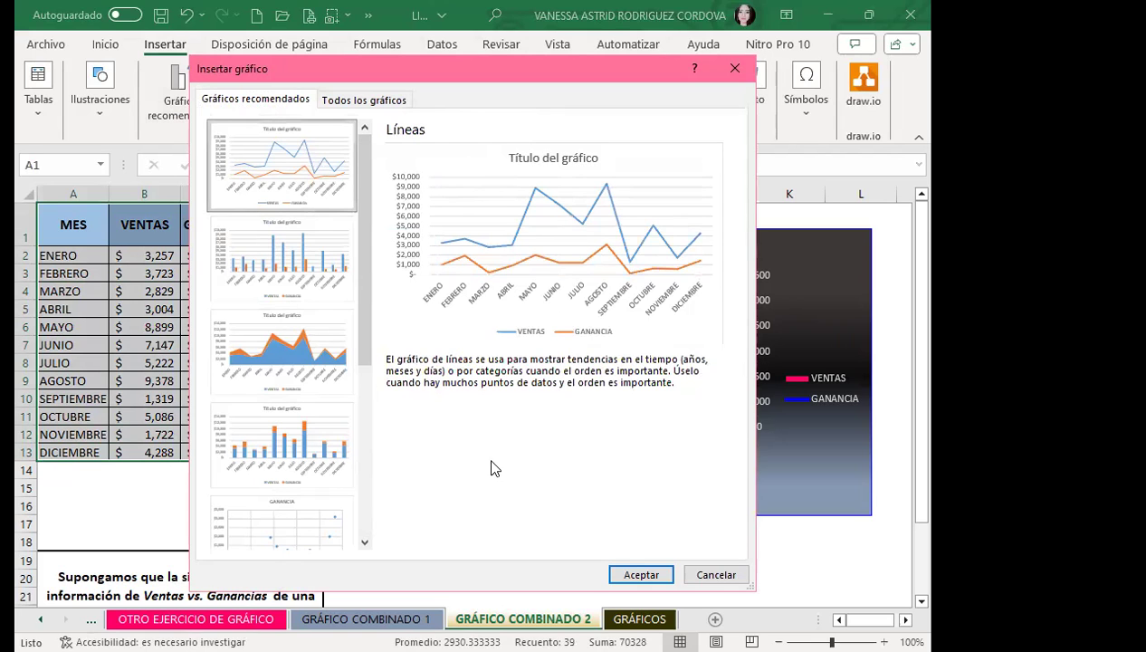
{"action": "left_click", "coordinate": [735, 69]}
{"action": "left_click", "coordinate": [339, 539]}
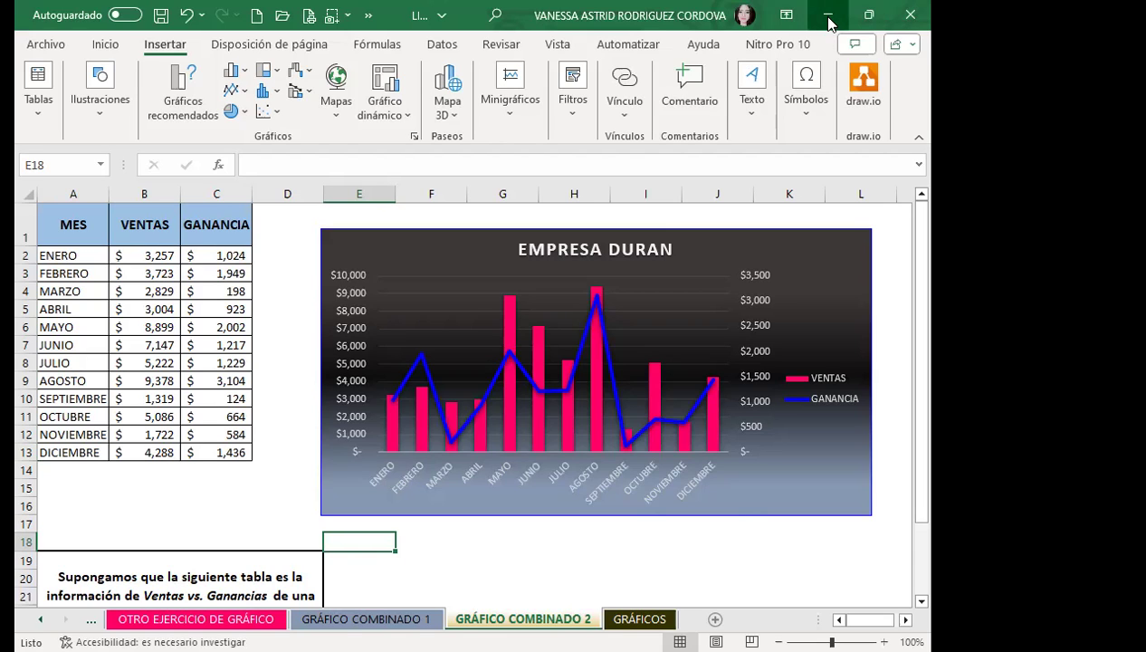
Step: Minimize Excel to reveal the Zoom meeting's participant gallery
{"action": "left_click", "coordinate": [827, 15]}
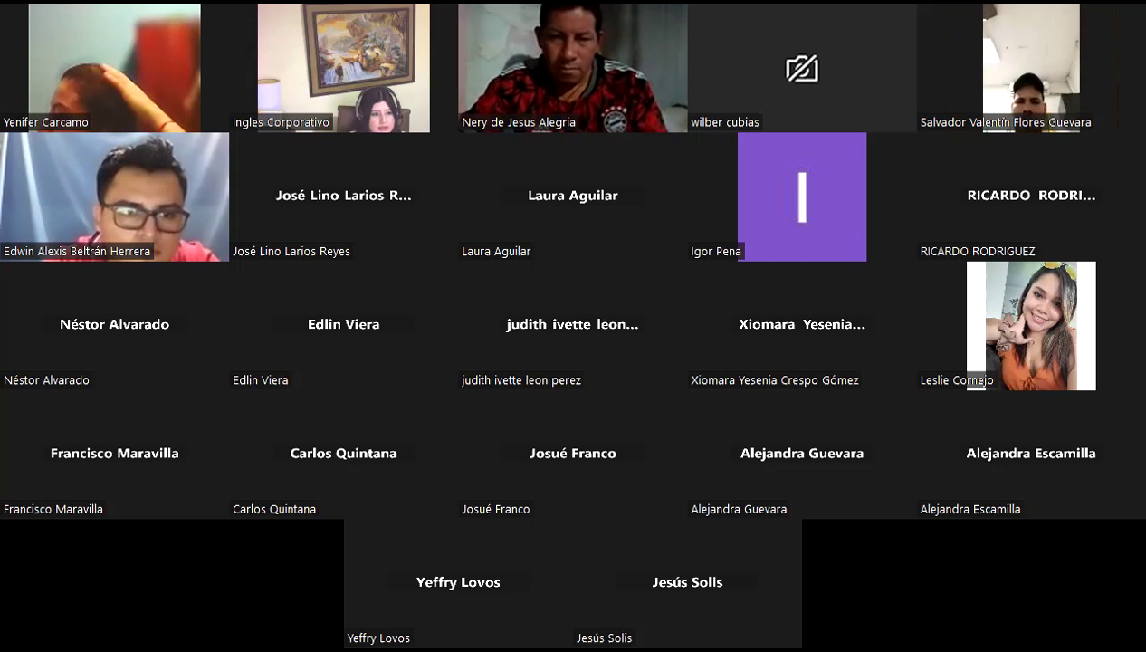
Step: Scroll to the ENCUESTA DE SATISFACCIÓN survey's first question and click its answer box
{"action": "scroll", "coordinate": [768, 442], "scroll_direction": "down", "scroll_amount": 2}
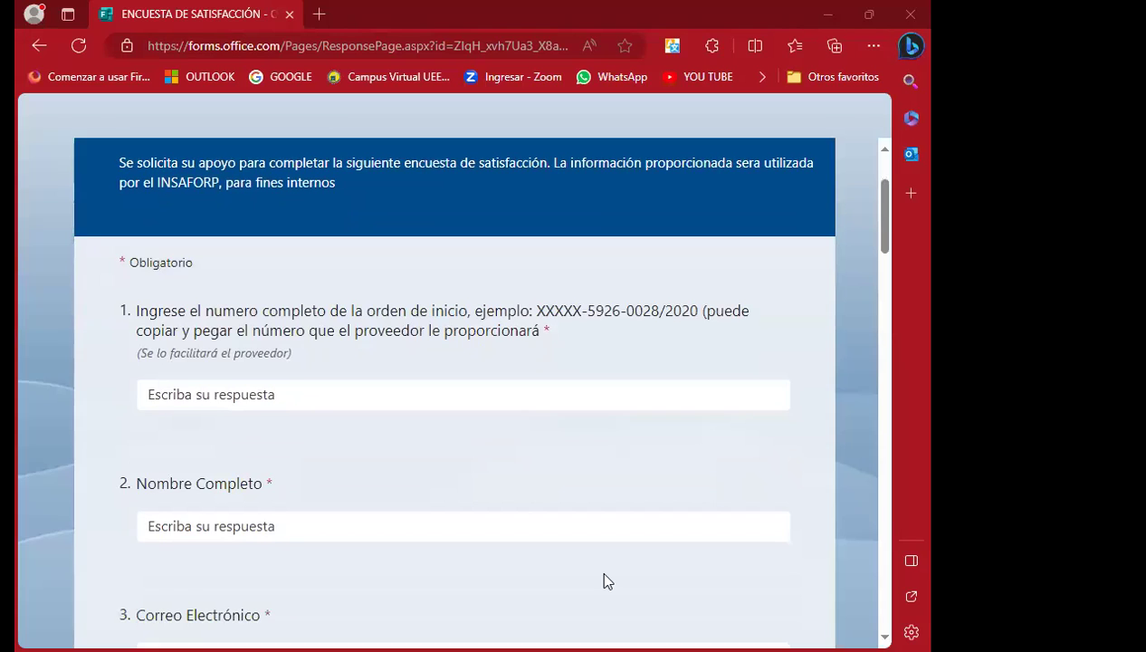
{"action": "scroll", "coordinate": [604, 573], "scroll_direction": "down", "scroll_amount": 1}
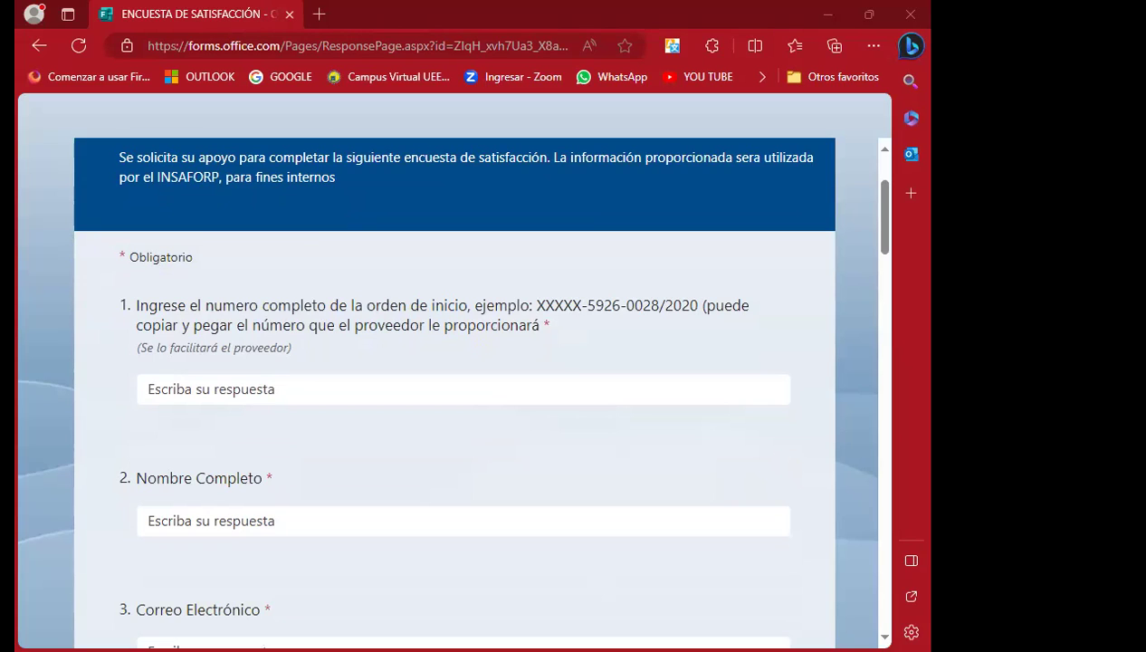
{"action": "left_click", "coordinate": [167, 389]}
Step: Paste the start-order number into question 1 and move past the name, e-mail and mobile questions
{"action": "left_click", "coordinate": [192, 380]}
{"action": "key", "text": "ctrl+v"}
{"action": "scroll", "coordinate": [233, 414], "scroll_direction": "down", "scroll_amount": 2}
{"action": "left_click", "coordinate": [198, 368]}
{"action": "left_click", "coordinate": [197, 368]}
{"action": "scroll", "coordinate": [263, 419], "scroll_direction": "down", "scroll_amount": 1}
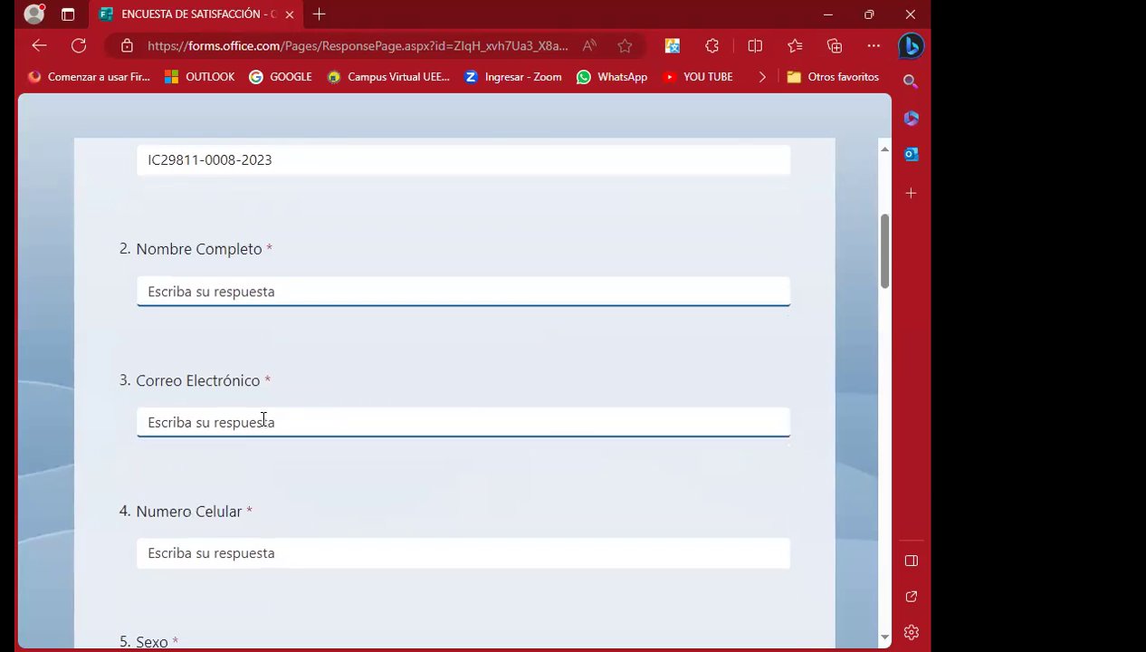
{"action": "left_click", "coordinate": [189, 420]}
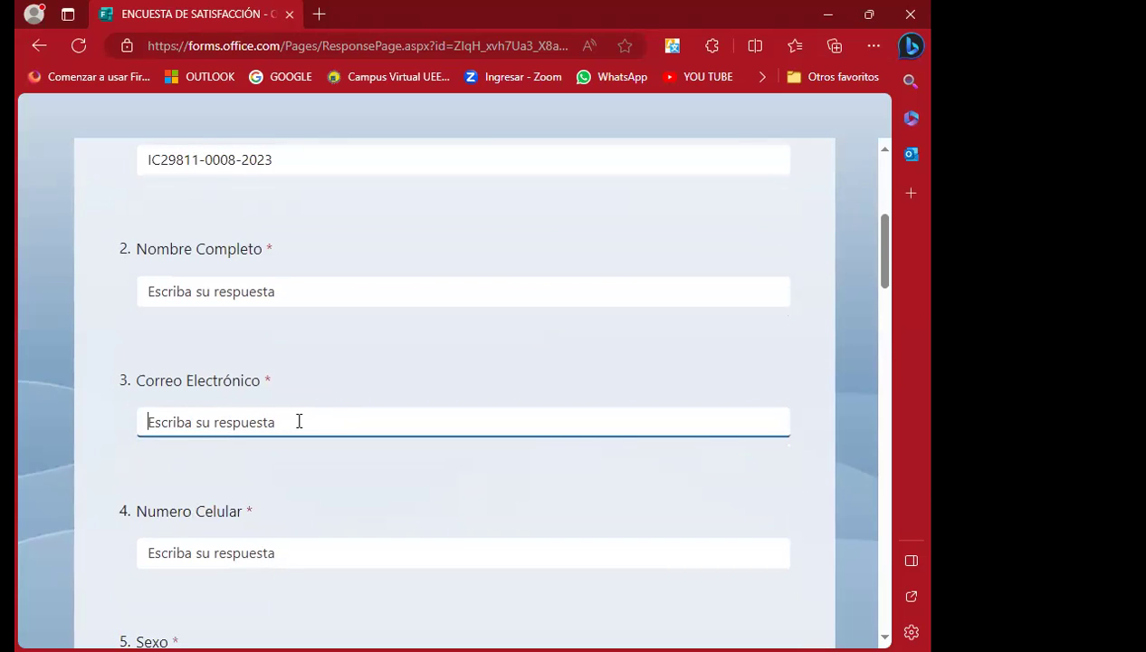
{"action": "scroll", "coordinate": [299, 421], "scroll_direction": "down", "scroll_amount": 1}
{"action": "left_click", "coordinate": [181, 476]}
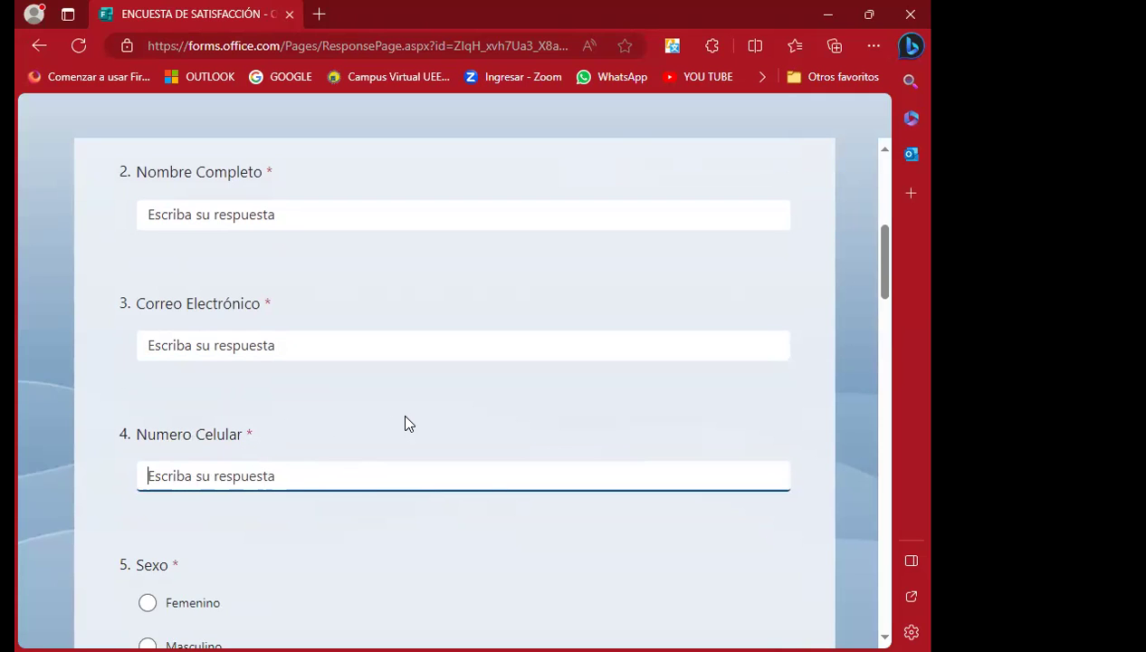
{"action": "scroll", "coordinate": [405, 424], "scroll_direction": "down", "scroll_amount": 1}
{"action": "scroll", "coordinate": [404, 433], "scroll_direction": "down", "scroll_amount": 2}
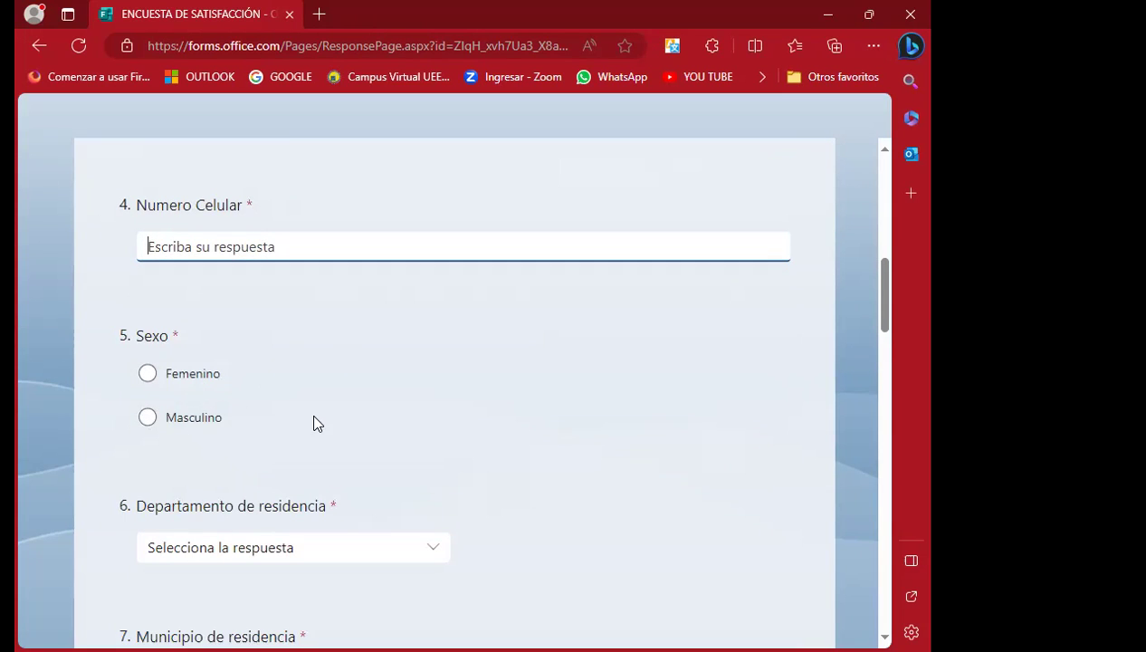
{"action": "scroll", "coordinate": [355, 419], "scroll_direction": "down", "scroll_amount": 1}
{"action": "scroll", "coordinate": [272, 407], "scroll_direction": "down", "scroll_amount": 1}
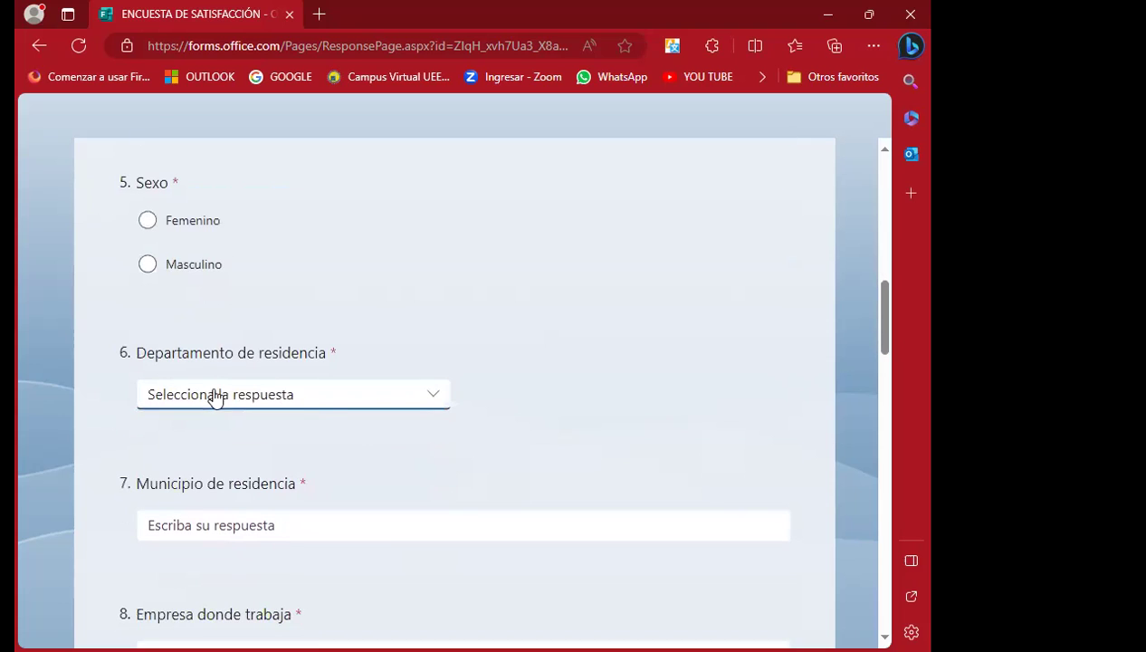
Step: Set Departamento de residencia to San Salvador, changing it from an initial Santa Ana choice
{"action": "left_click", "coordinate": [443, 398]}
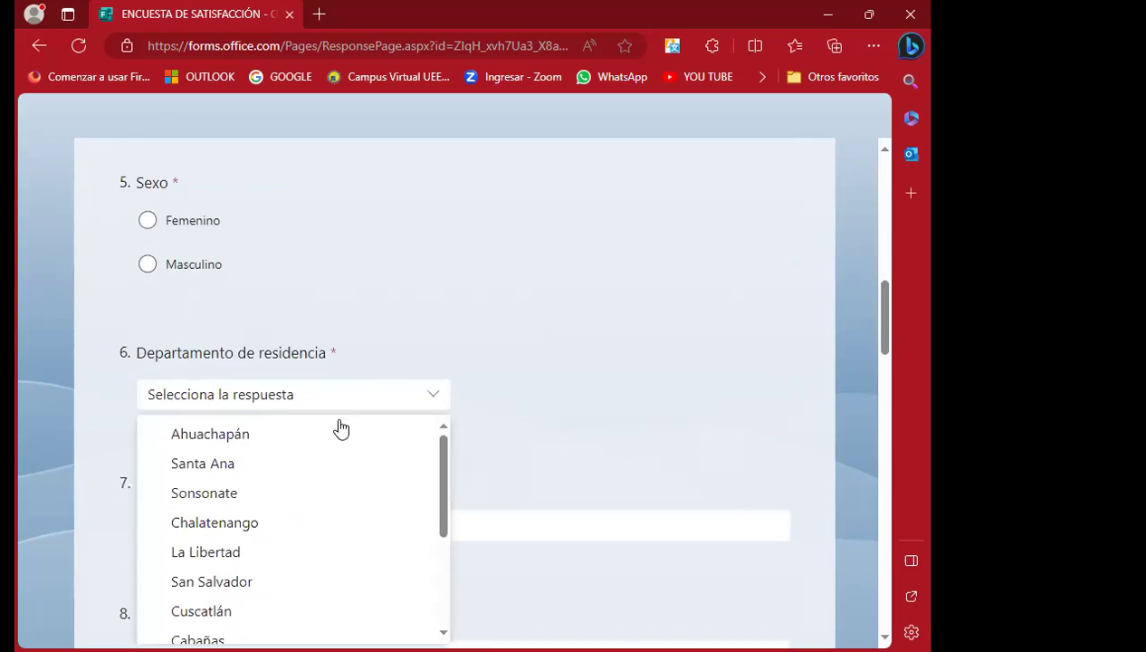
{"action": "scroll", "coordinate": [561, 380], "scroll_direction": "down", "scroll_amount": 2}
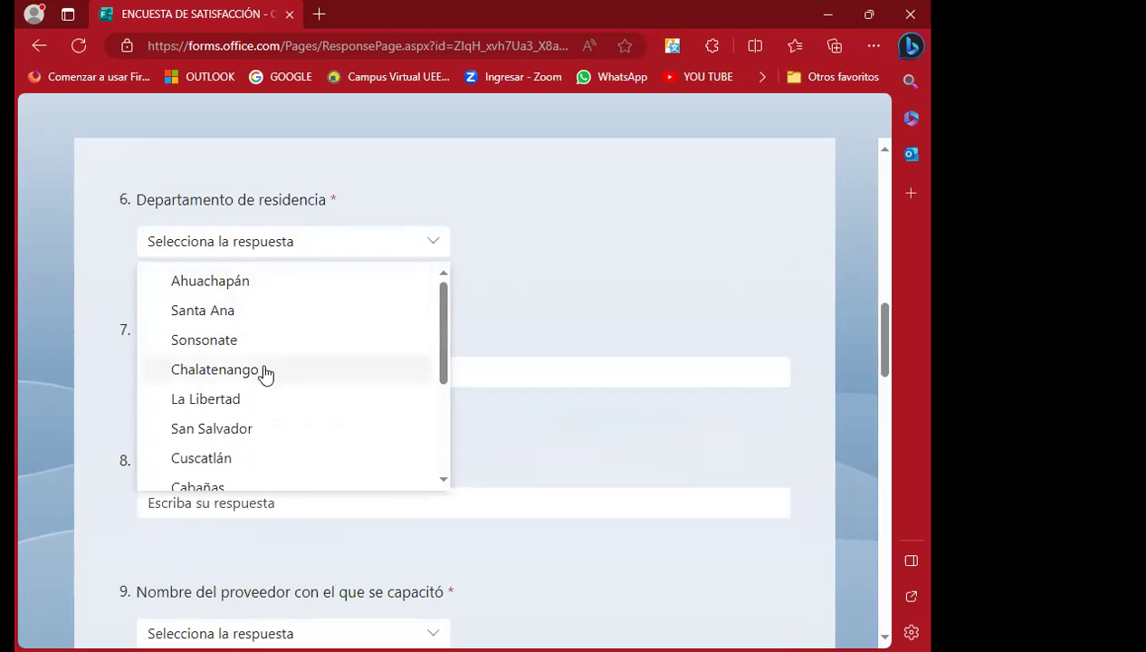
{"action": "left_click", "coordinate": [524, 256]}
{"action": "left_click", "coordinate": [161, 370]}
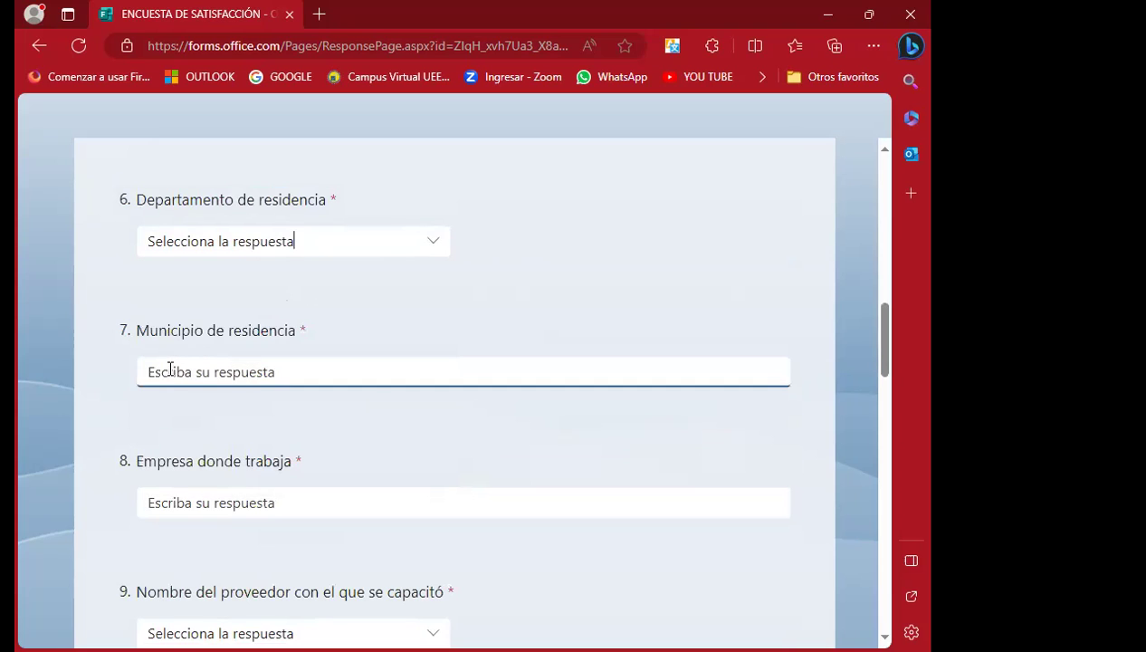
{"action": "left_click", "coordinate": [434, 247]}
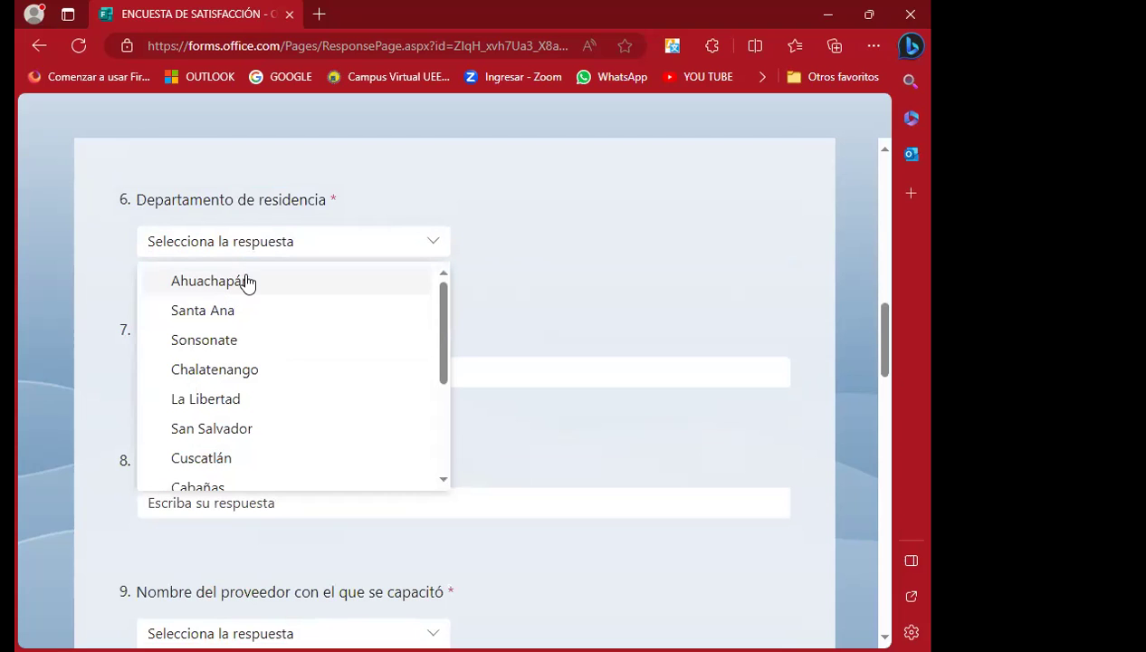
{"action": "left_click", "coordinate": [246, 316]}
{"action": "left_click", "coordinate": [190, 371]}
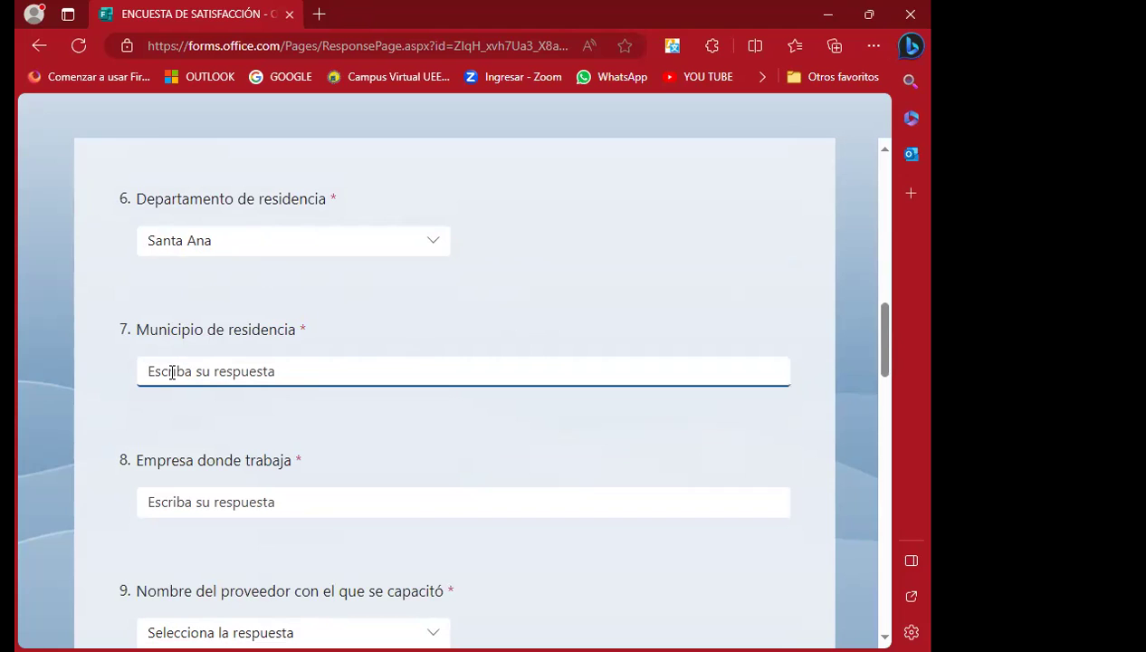
{"action": "left_click", "coordinate": [436, 240]}
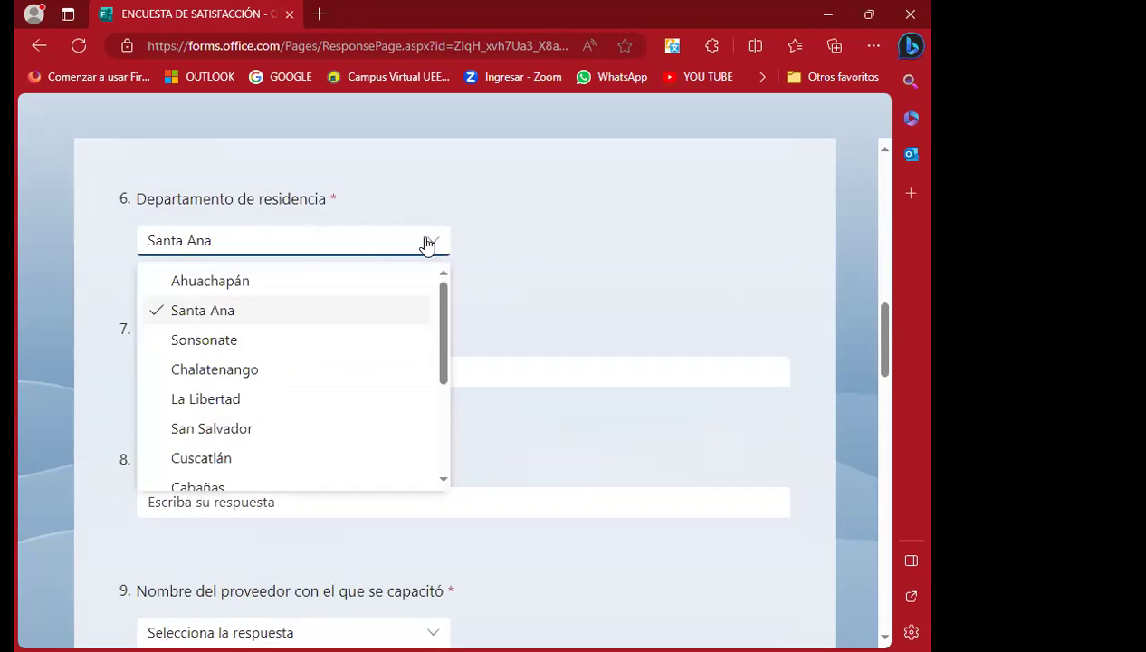
{"action": "left_click", "coordinate": [223, 431]}
{"action": "left_click", "coordinate": [194, 365]}
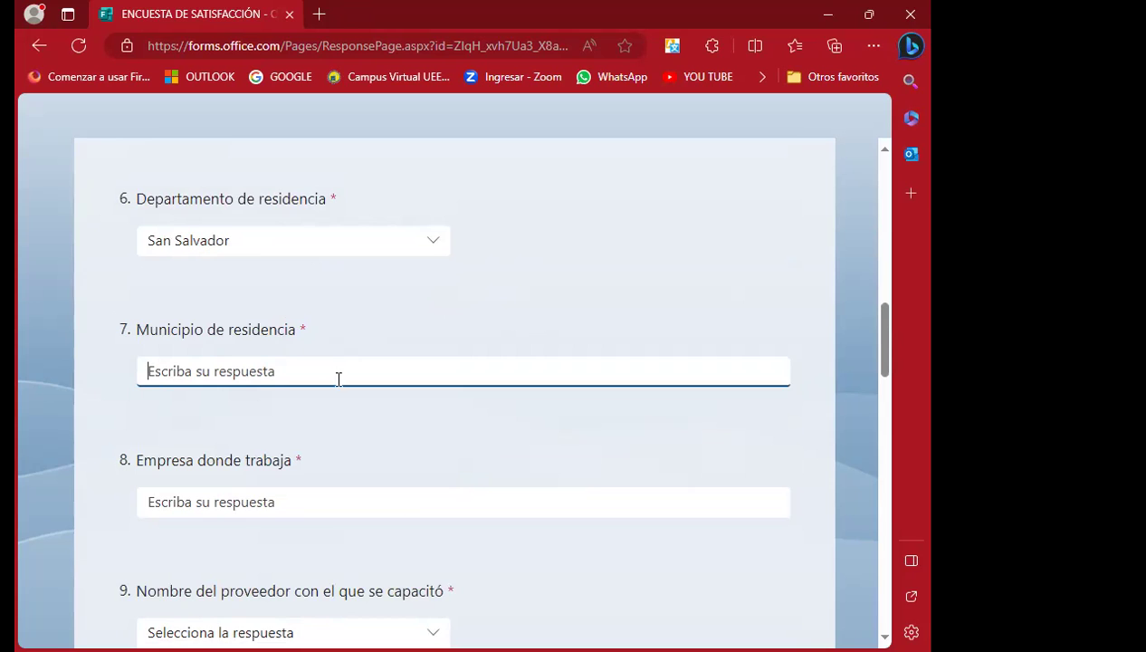
{"action": "scroll", "coordinate": [358, 384], "scroll_direction": "up", "scroll_amount": 6}
{"action": "scroll", "coordinate": [299, 391], "scroll_direction": "up", "scroll_amount": 3}
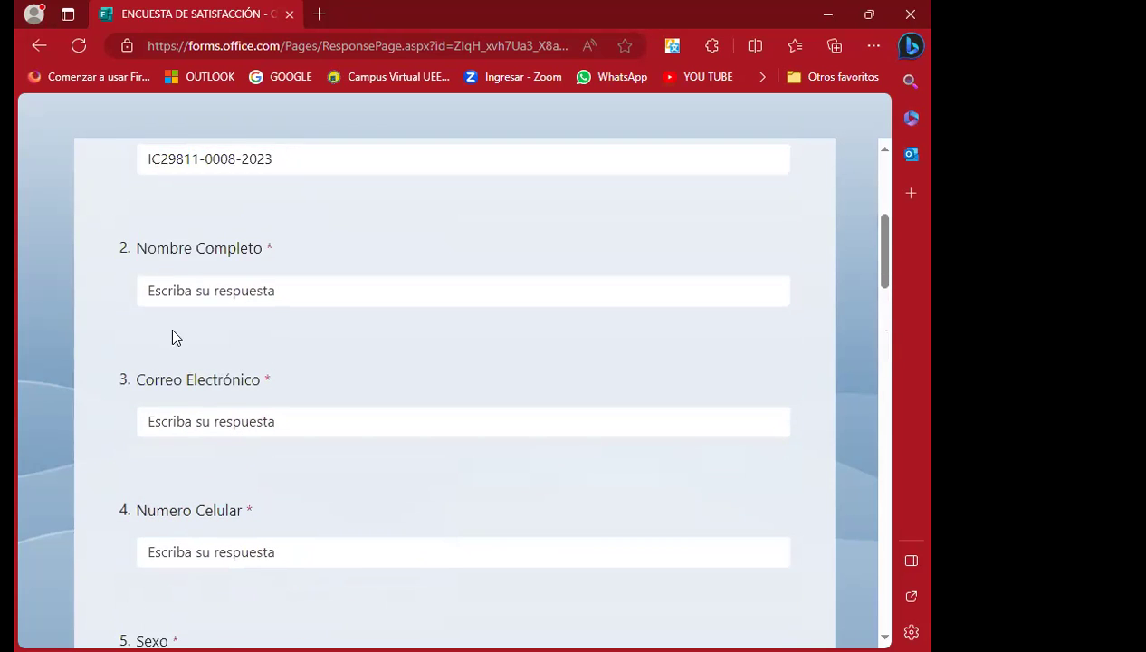
{"action": "scroll", "coordinate": [303, 430], "scroll_direction": "down", "scroll_amount": 2}
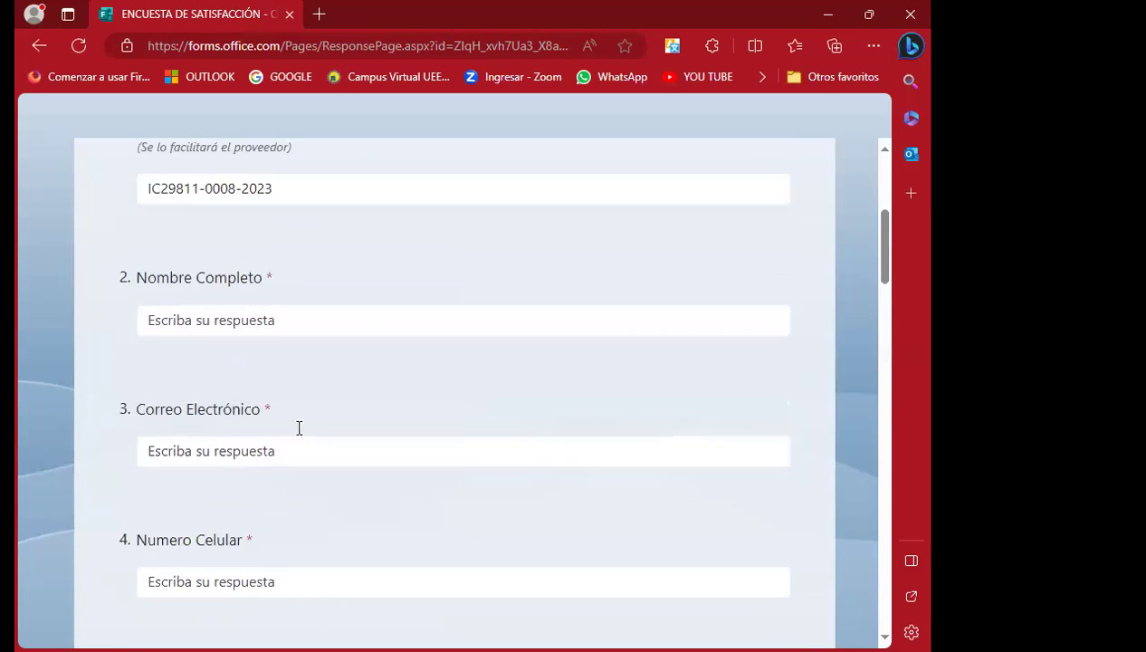
{"action": "scroll", "coordinate": [309, 402], "scroll_direction": "down", "scroll_amount": 1}
{"action": "scroll", "coordinate": [365, 437], "scroll_direction": "down", "scroll_amount": 2}
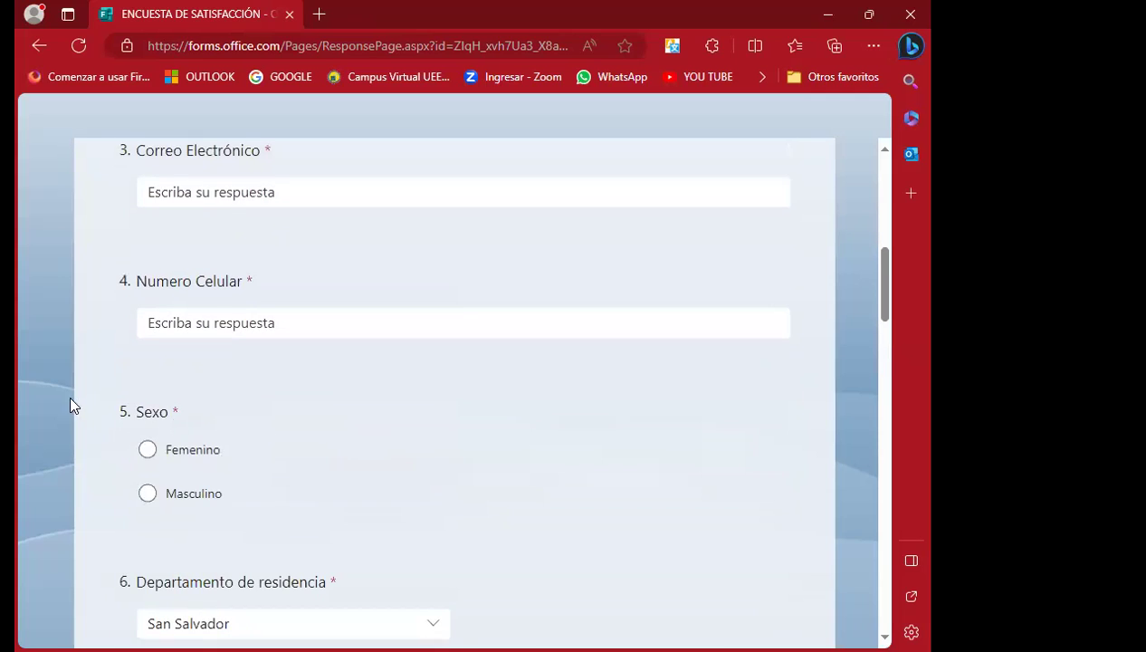
{"action": "scroll", "coordinate": [379, 429], "scroll_direction": "down", "scroll_amount": 2}
{"action": "scroll", "coordinate": [326, 418], "scroll_direction": "down", "scroll_amount": 2}
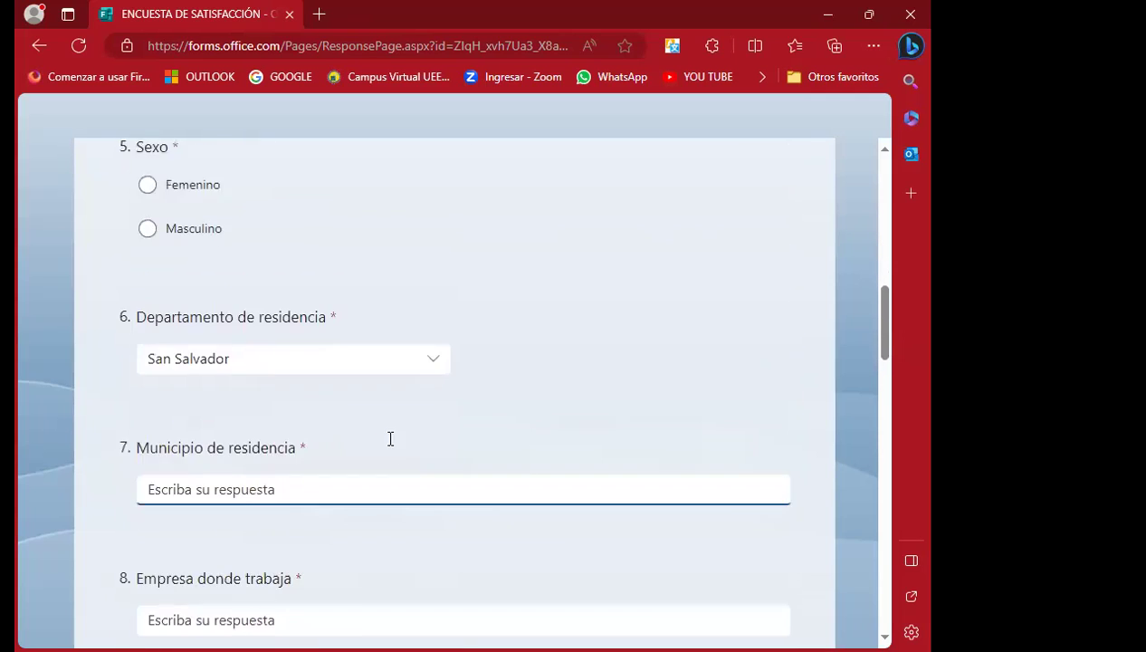
{"action": "scroll", "coordinate": [405, 448], "scroll_direction": "down", "scroll_amount": 2}
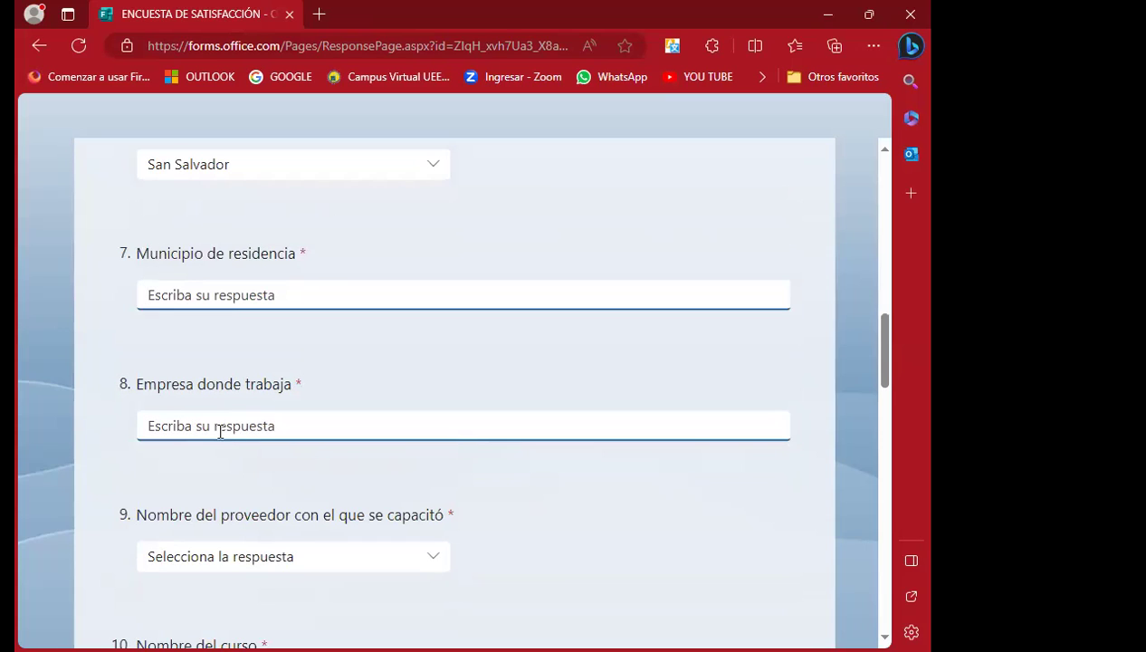
{"action": "left_click", "coordinate": [173, 427]}
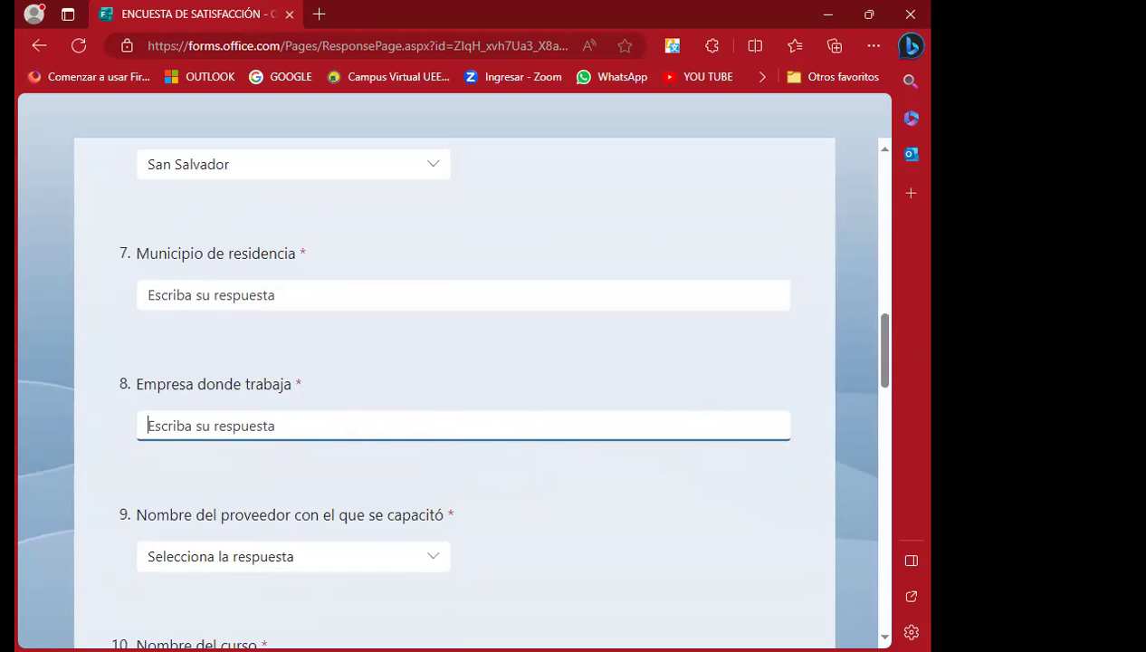
{"action": "key", "text": "alt+Tab"}
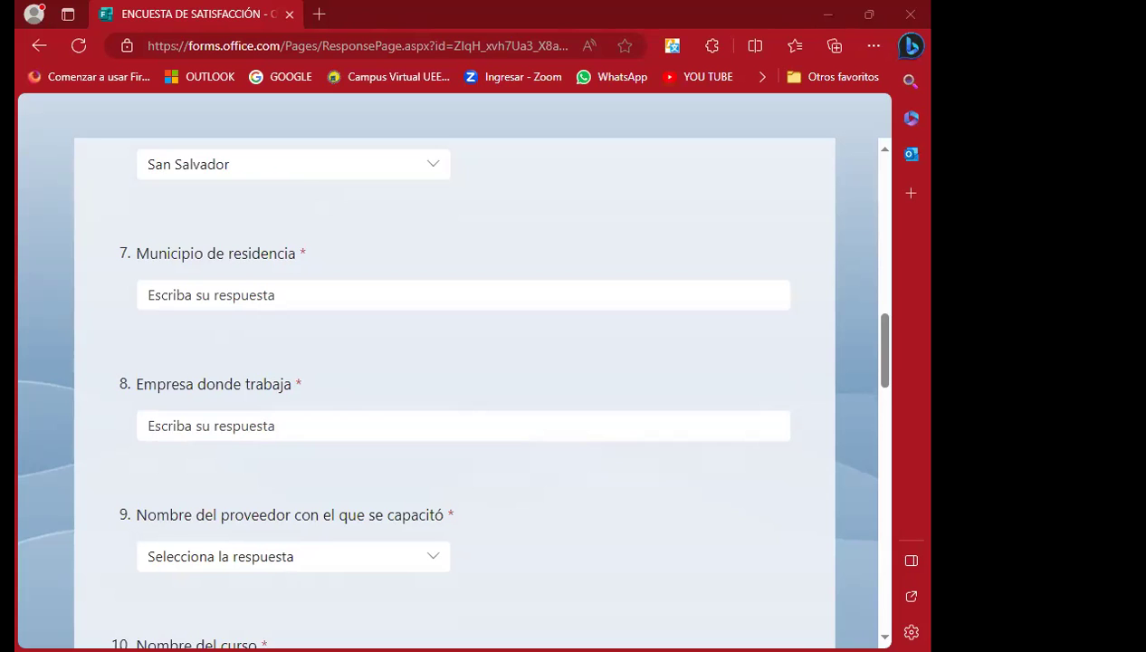
{"action": "left_click", "coordinate": [294, 422]}
{"action": "scroll", "coordinate": [304, 461], "scroll_direction": "down", "scroll_amount": 1}
{"action": "scroll", "coordinate": [304, 461], "scroll_direction": "down", "scroll_amount": 2}
{"action": "scroll", "coordinate": [272, 443], "scroll_direction": "down", "scroll_amount": 1}
{"action": "scroll", "coordinate": [208, 380], "scroll_direction": "down", "scroll_amount": 1}
{"action": "left_click", "coordinate": [186, 304]}
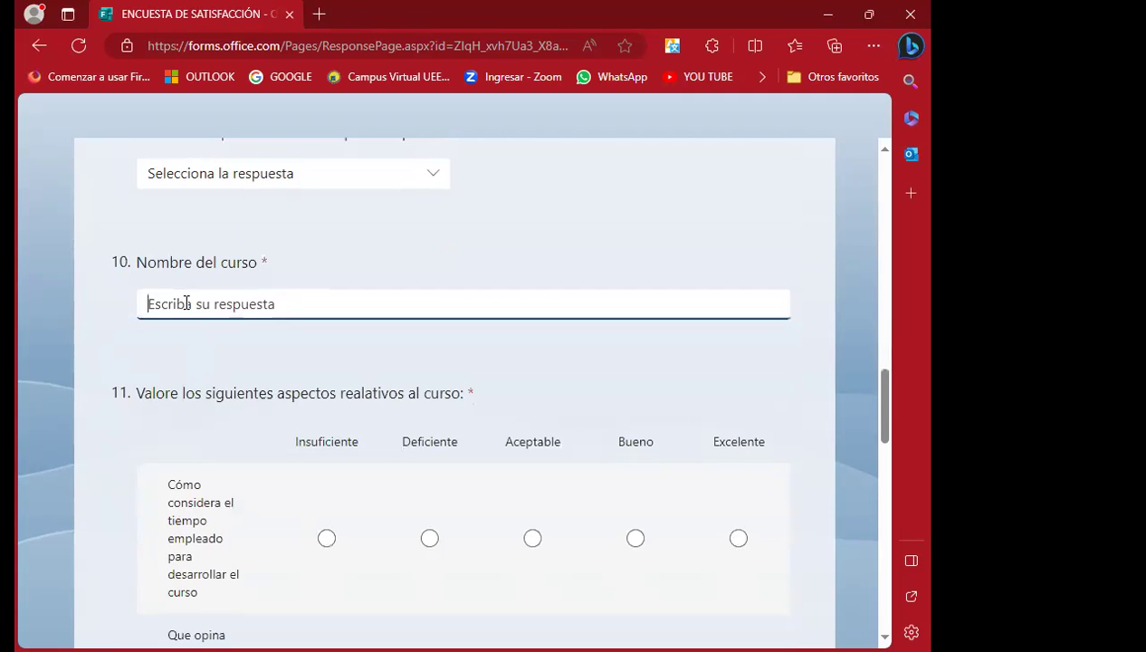
{"action": "scroll", "coordinate": [205, 311], "scroll_direction": "up", "scroll_amount": 1}
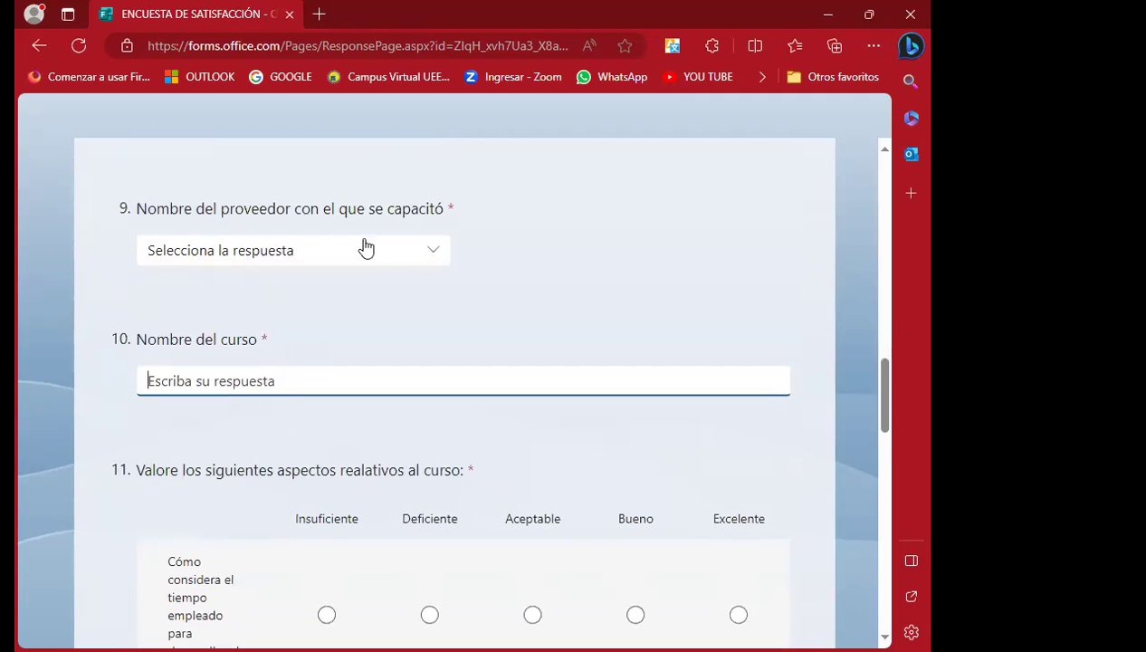
{"action": "left_click", "coordinate": [444, 258]}
{"action": "scroll", "coordinate": [258, 409], "scroll_direction": "down", "scroll_amount": 2}
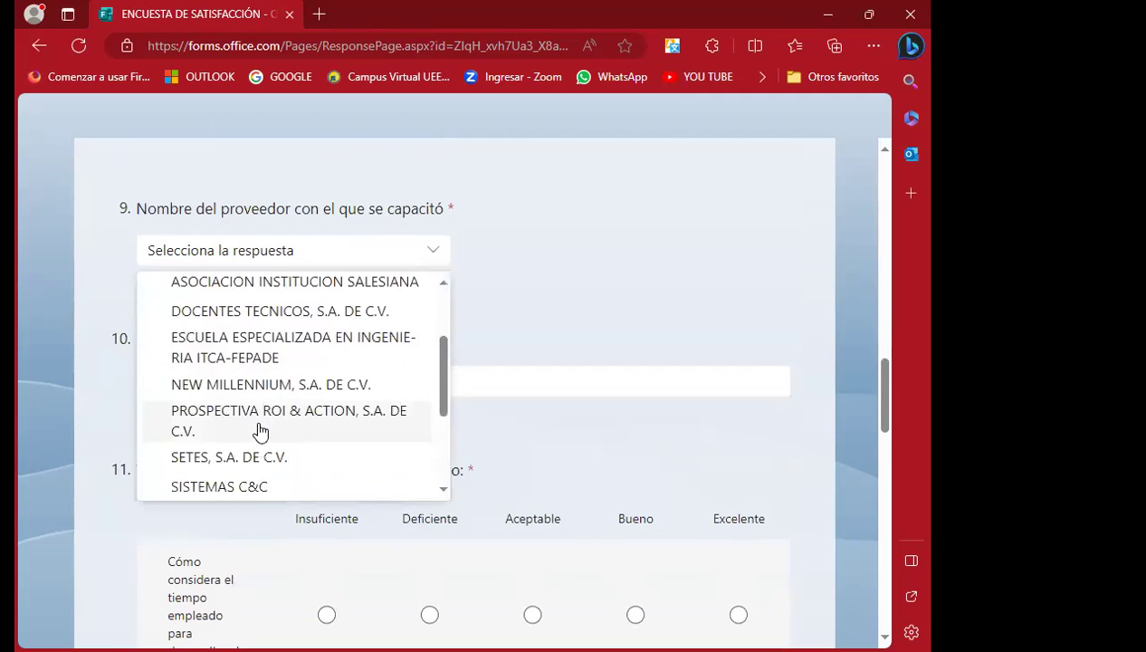
{"action": "scroll", "coordinate": [258, 433], "scroll_direction": "down", "scroll_amount": 2}
{"action": "scroll", "coordinate": [260, 453], "scroll_direction": "down", "scroll_amount": 1}
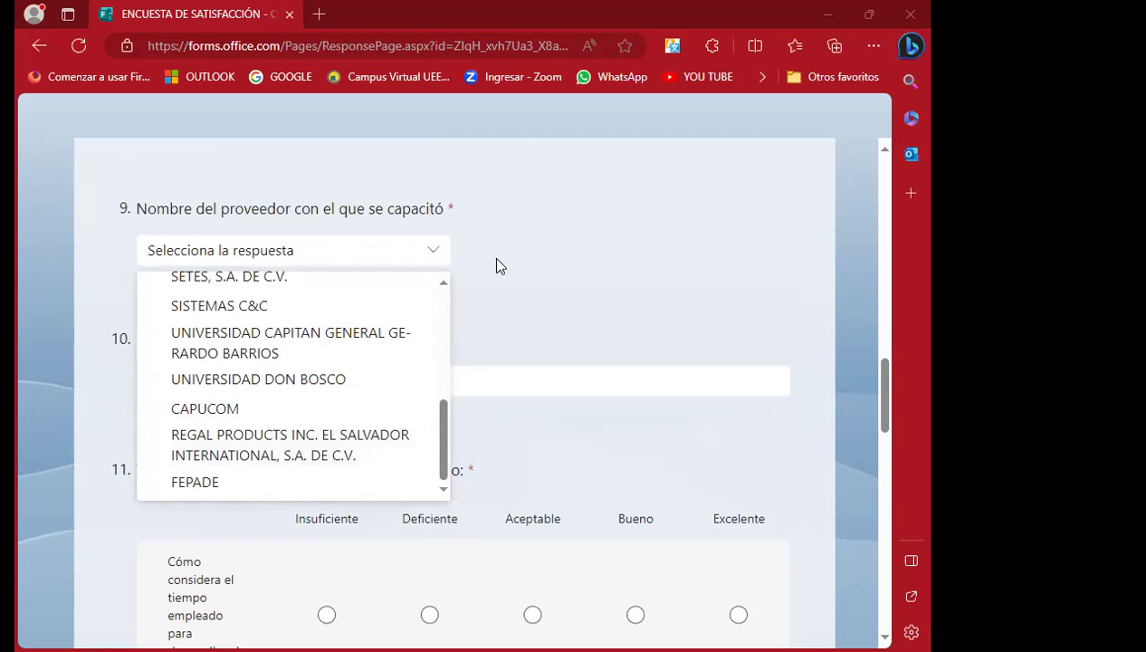
{"action": "left_click", "coordinate": [189, 387]}
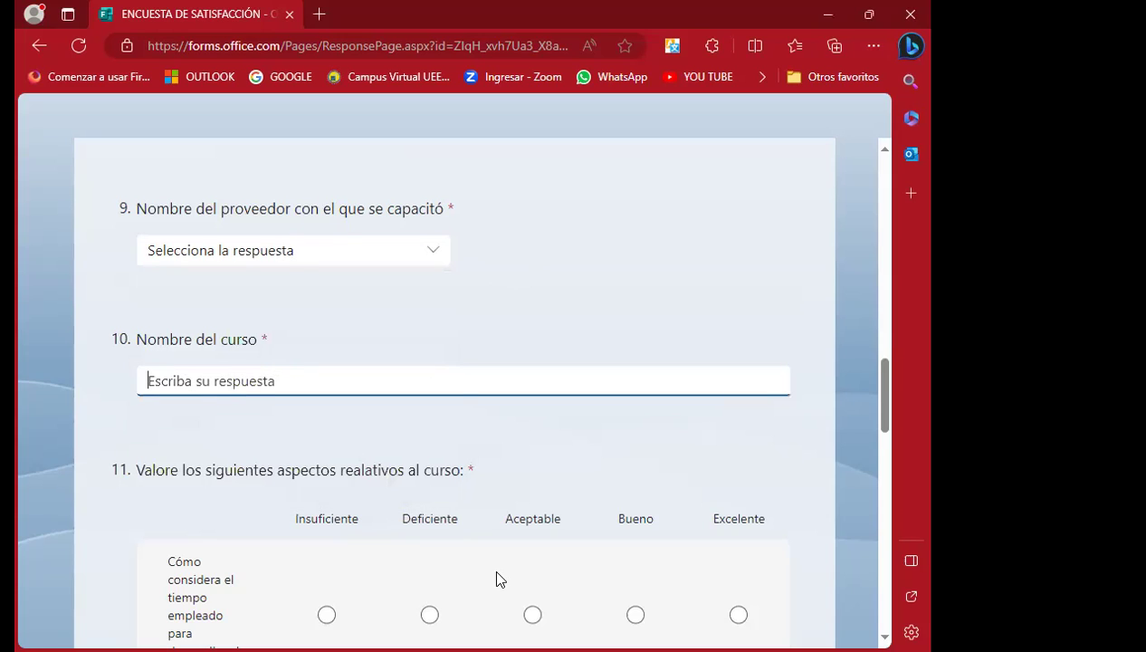
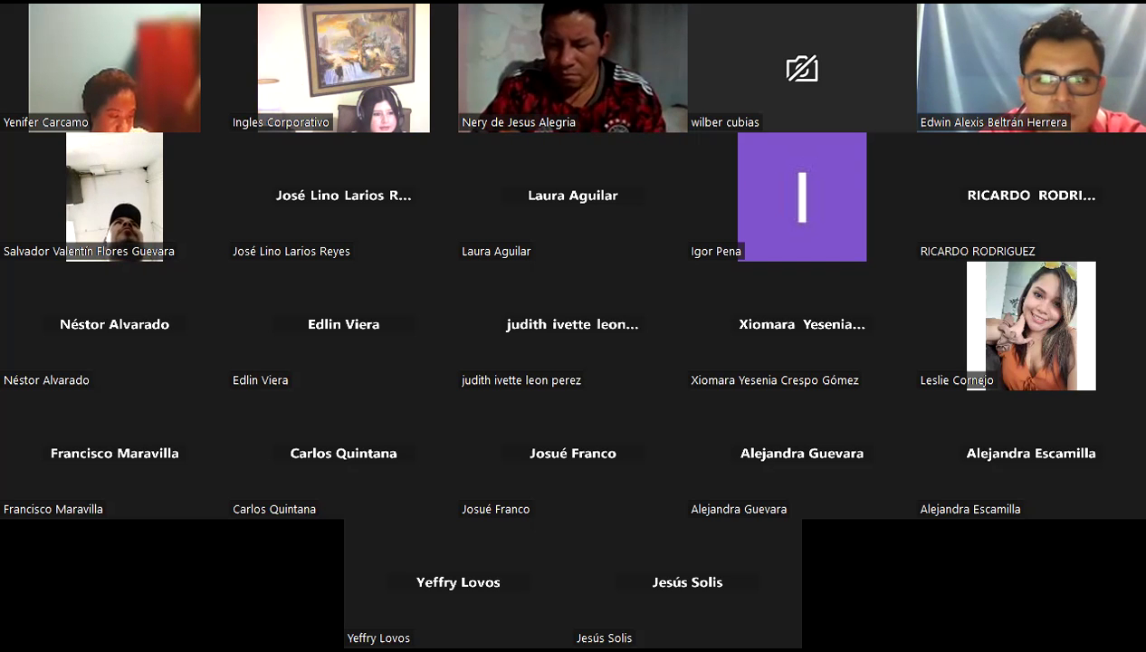
Step: Switch from the Zoom meeting gallery to the Edge window showing the satisfaction survey
{"action": "key", "text": "alt+Tab"}
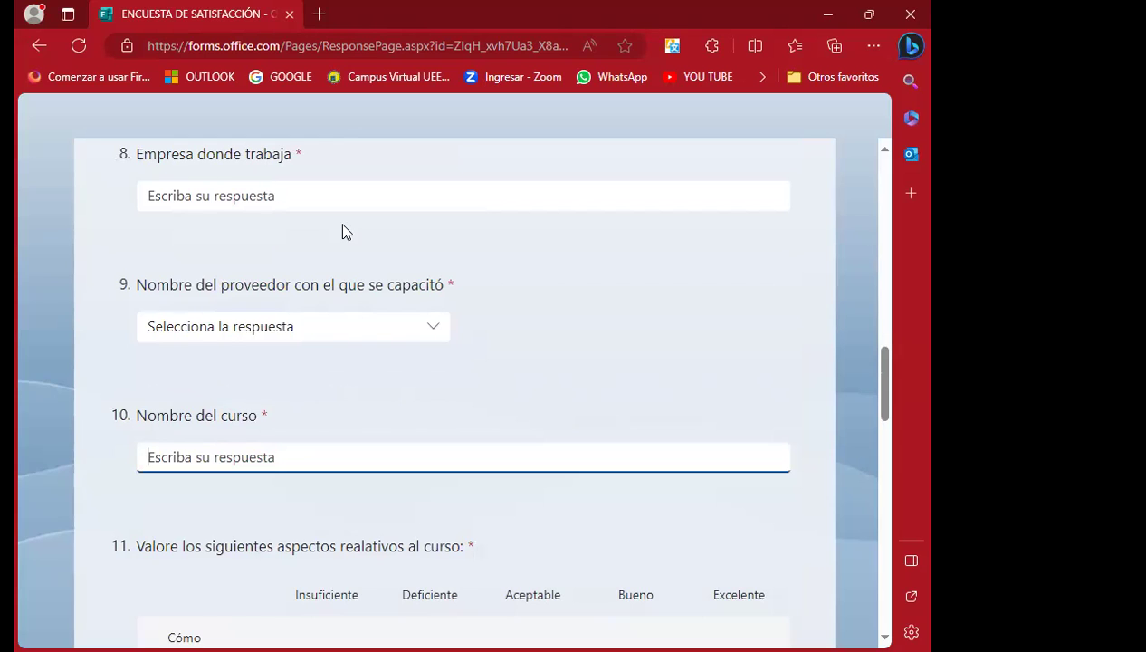
Step: Set the course start date in question 12 to 21/8/2023
{"action": "scroll", "coordinate": [328, 442], "scroll_direction": "down", "scroll_amount": 3}
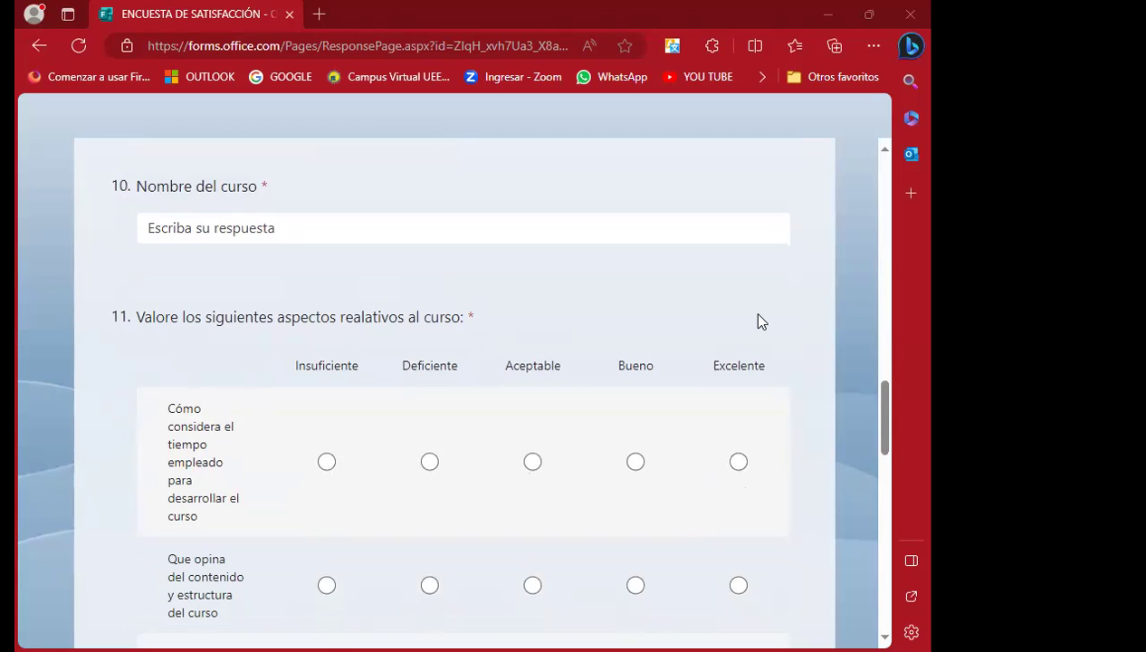
{"action": "scroll", "coordinate": [835, 358], "scroll_direction": "down", "scroll_amount": 2}
{"action": "scroll", "coordinate": [819, 407], "scroll_direction": "down", "scroll_amount": 3}
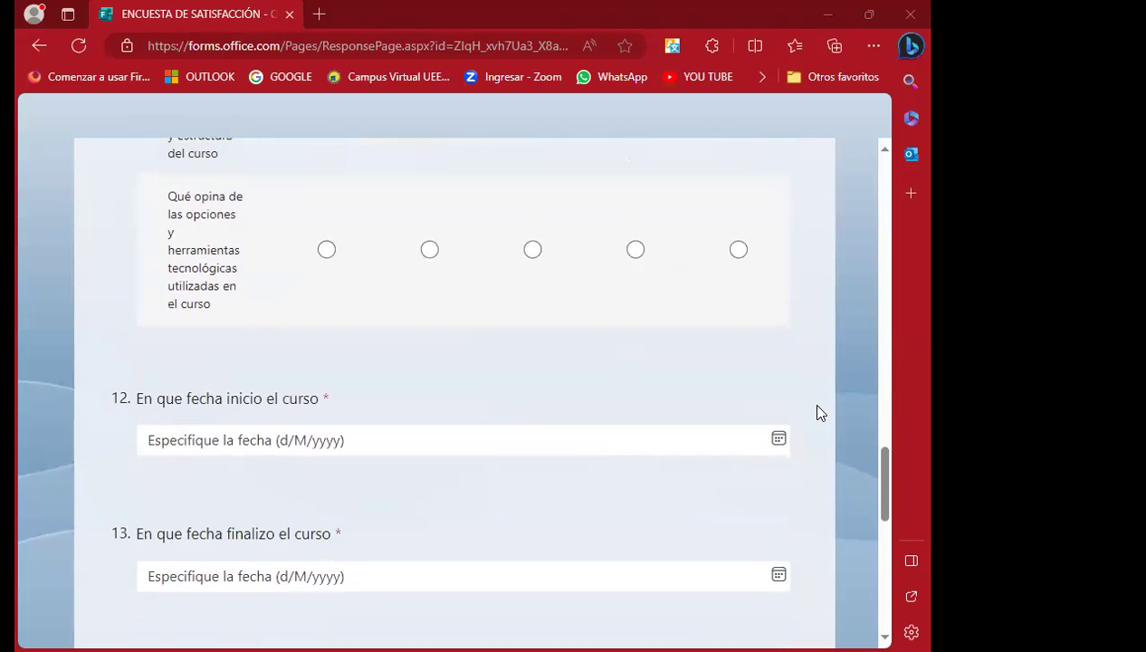
{"action": "scroll", "coordinate": [816, 413], "scroll_direction": "down", "scroll_amount": 1}
{"action": "left_click", "coordinate": [181, 371]}
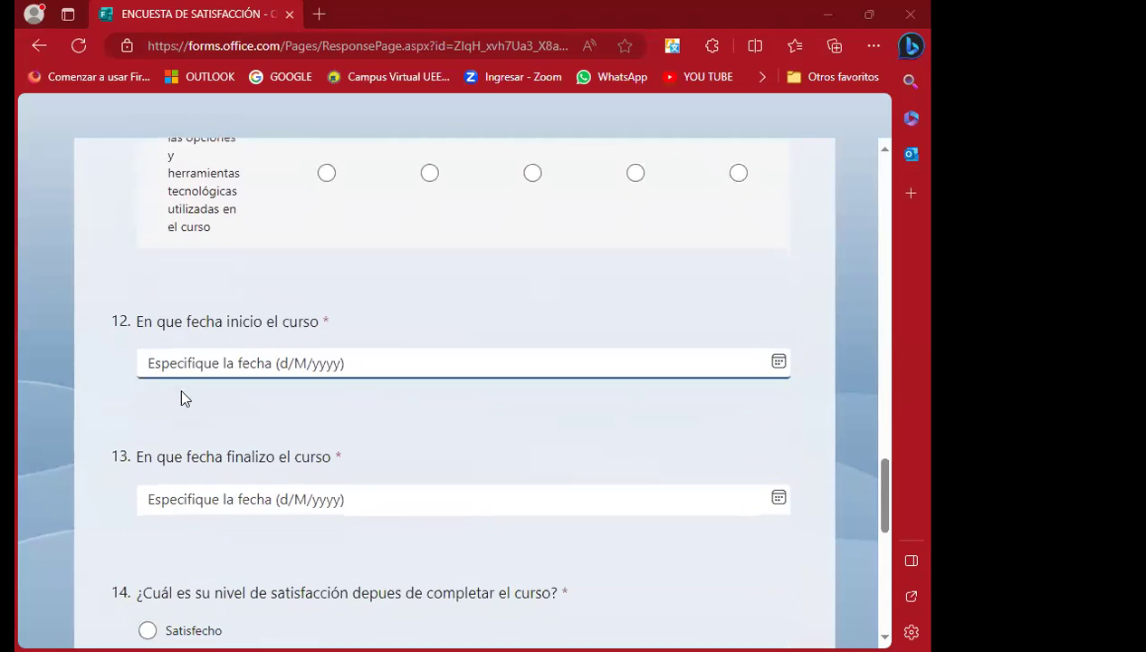
{"action": "left_click", "coordinate": [392, 363]}
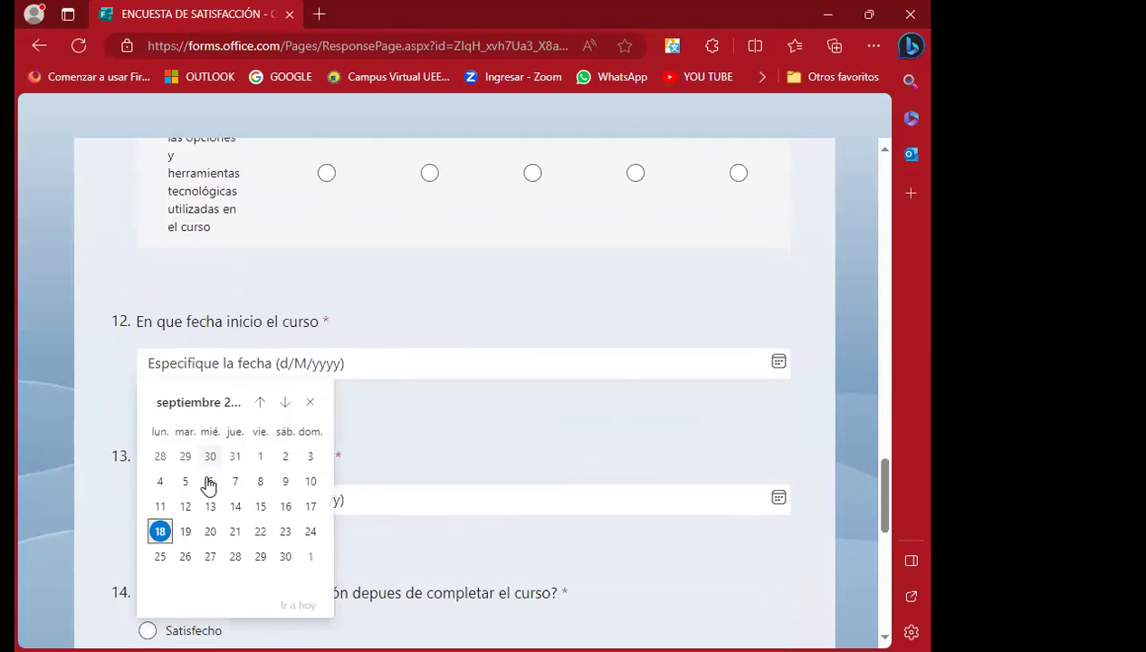
{"action": "left_click", "coordinate": [260, 402]}
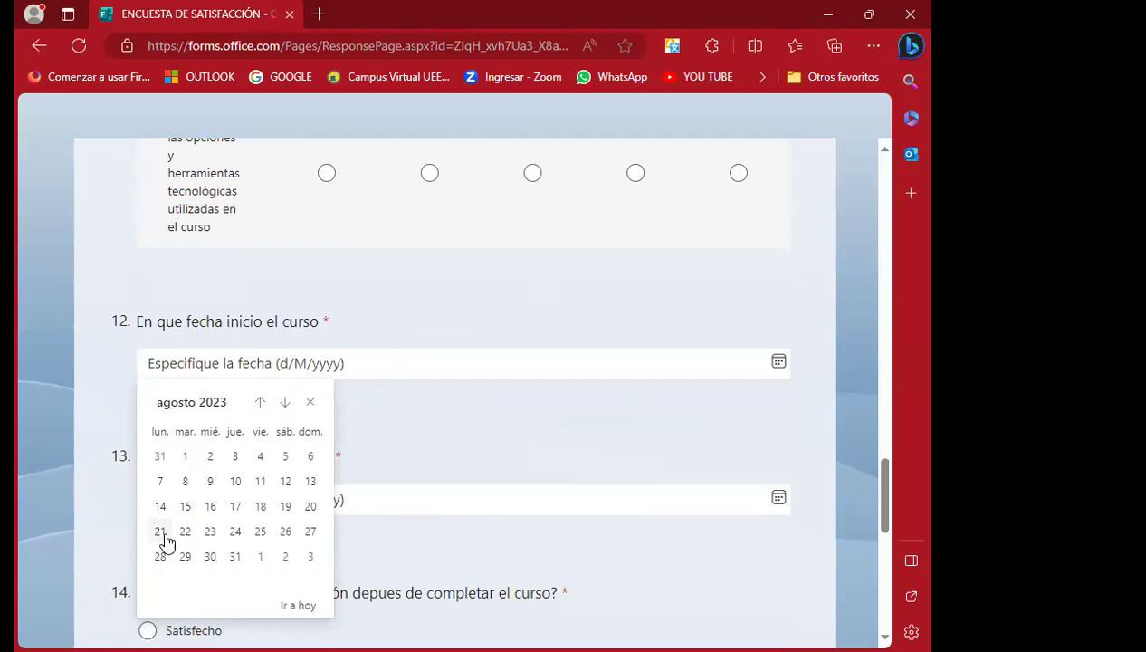
{"action": "left_click", "coordinate": [160, 533]}
Step: Set the course end date in question 13 to 18/9/2023
{"action": "left_click", "coordinate": [191, 502]}
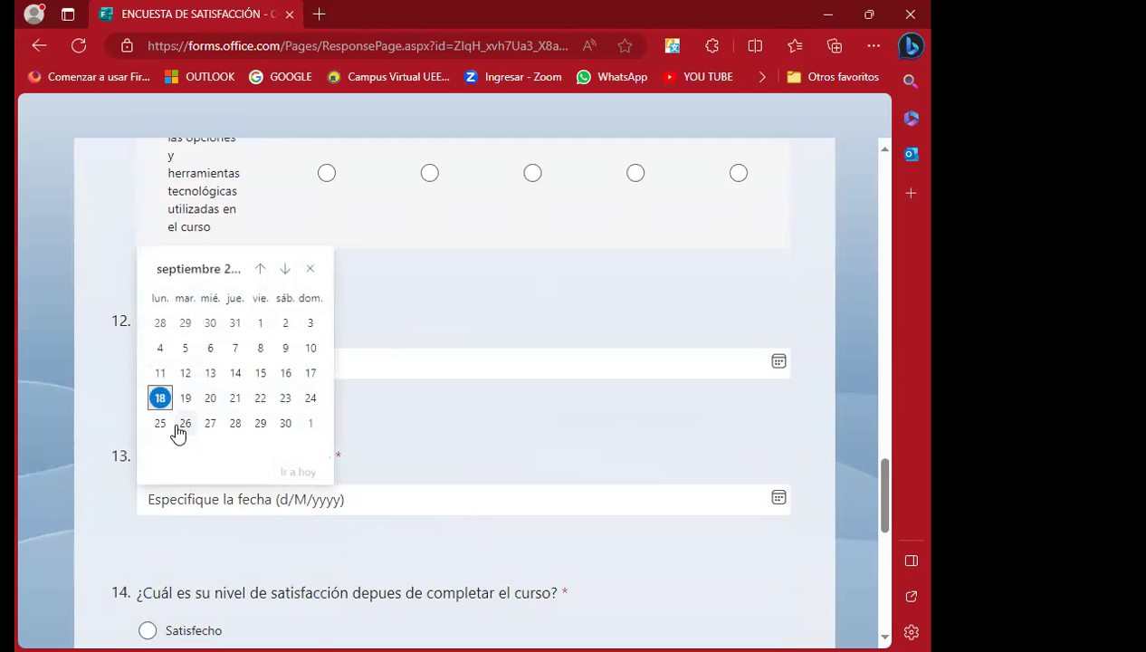
{"action": "left_click", "coordinate": [159, 400]}
{"action": "scroll", "coordinate": [319, 490], "scroll_direction": "down", "scroll_amount": 1}
{"action": "scroll", "coordinate": [318, 490], "scroll_direction": "down", "scroll_amount": 1}
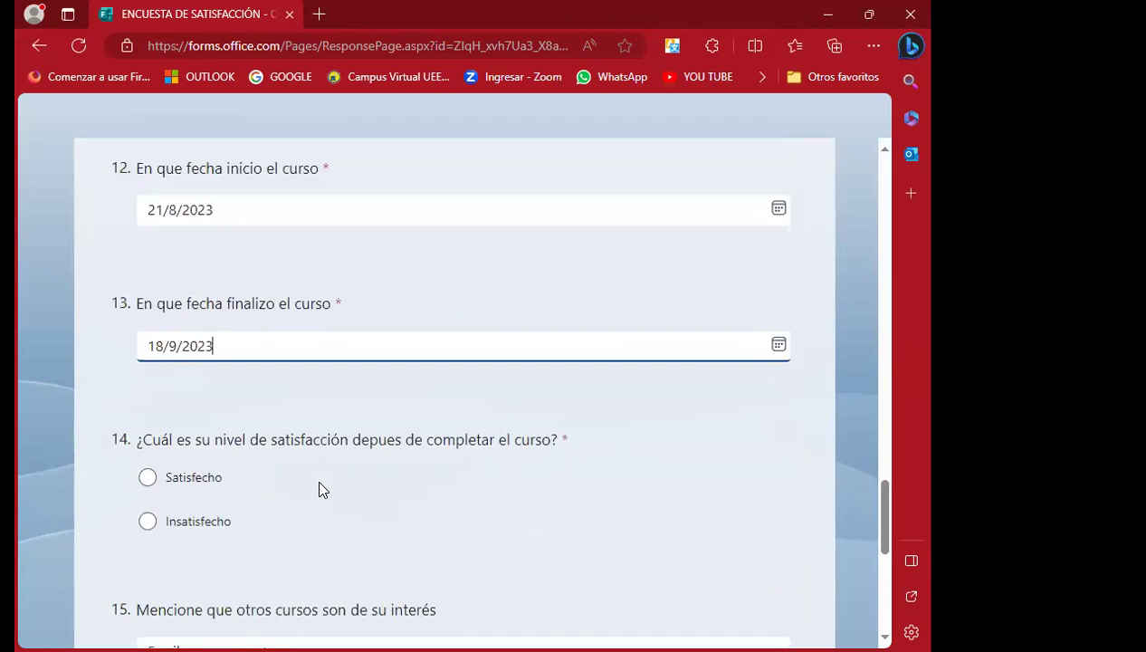
{"action": "scroll", "coordinate": [322, 484], "scroll_direction": "down", "scroll_amount": 1}
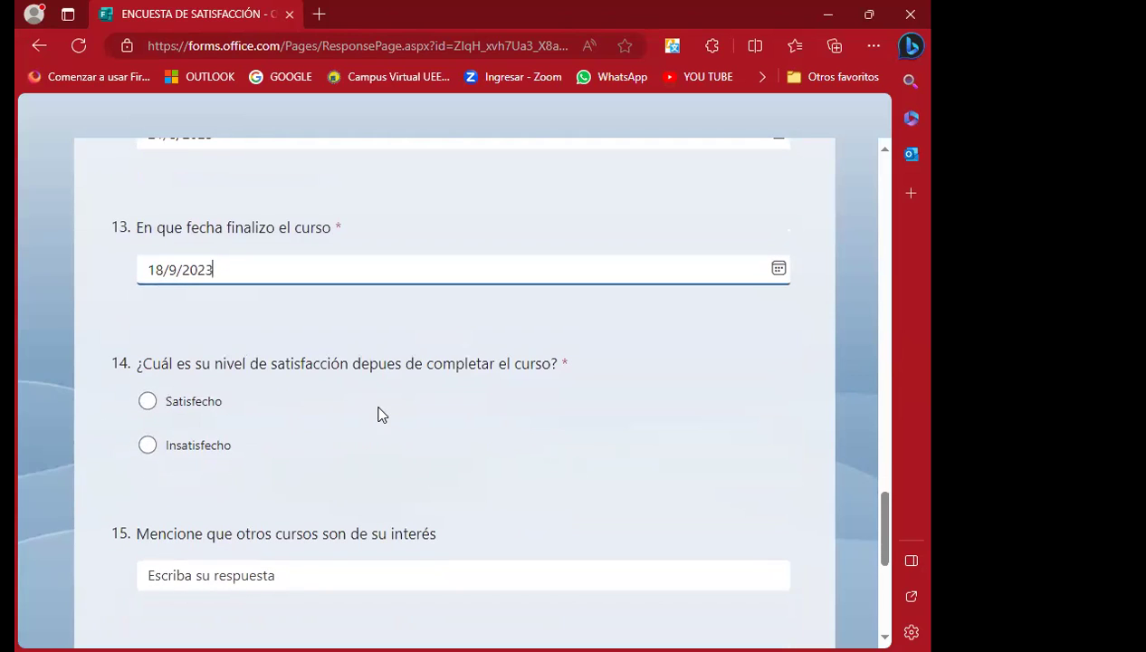
{"action": "scroll", "coordinate": [524, 430], "scroll_direction": "down", "scroll_amount": 2}
{"action": "left_click", "coordinate": [522, 422]}
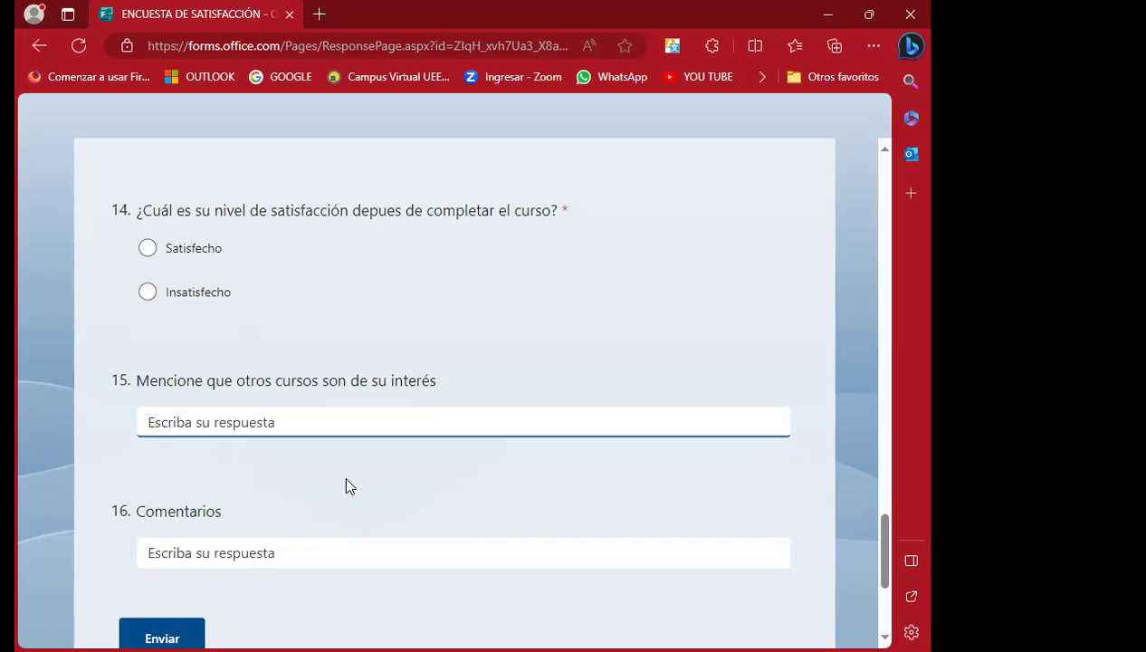
{"action": "scroll", "coordinate": [369, 415], "scroll_direction": "down", "scroll_amount": 1}
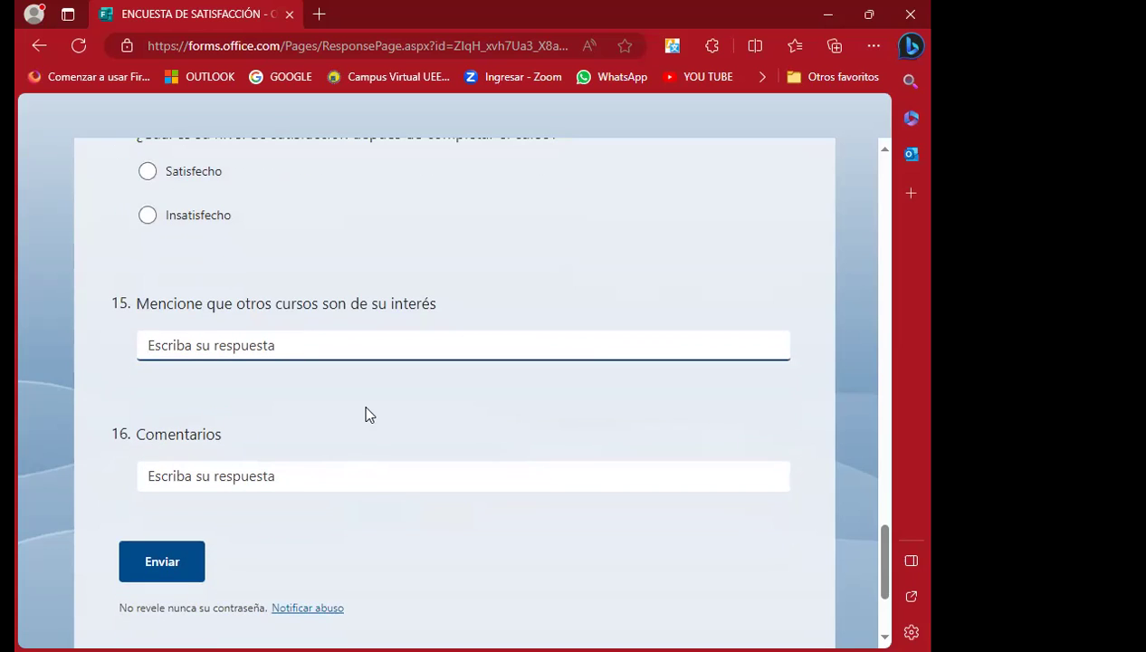
{"action": "left_click", "coordinate": [188, 479]}
{"action": "left_click", "coordinate": [288, 433]}
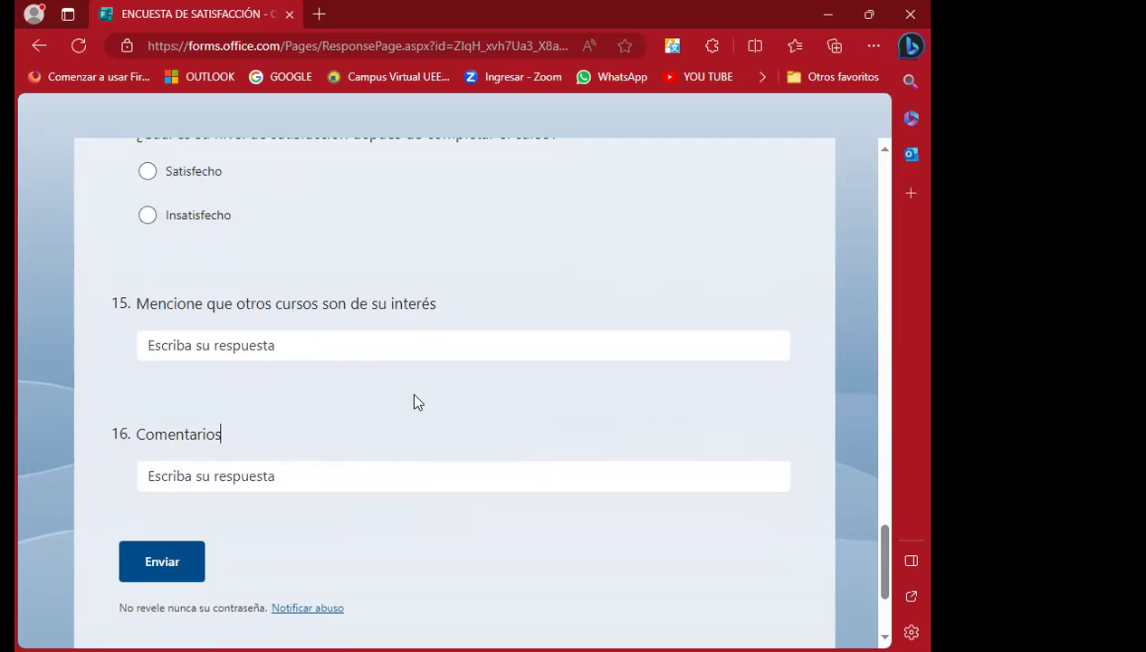
{"action": "scroll", "coordinate": [409, 467], "scroll_direction": "up", "scroll_amount": 2}
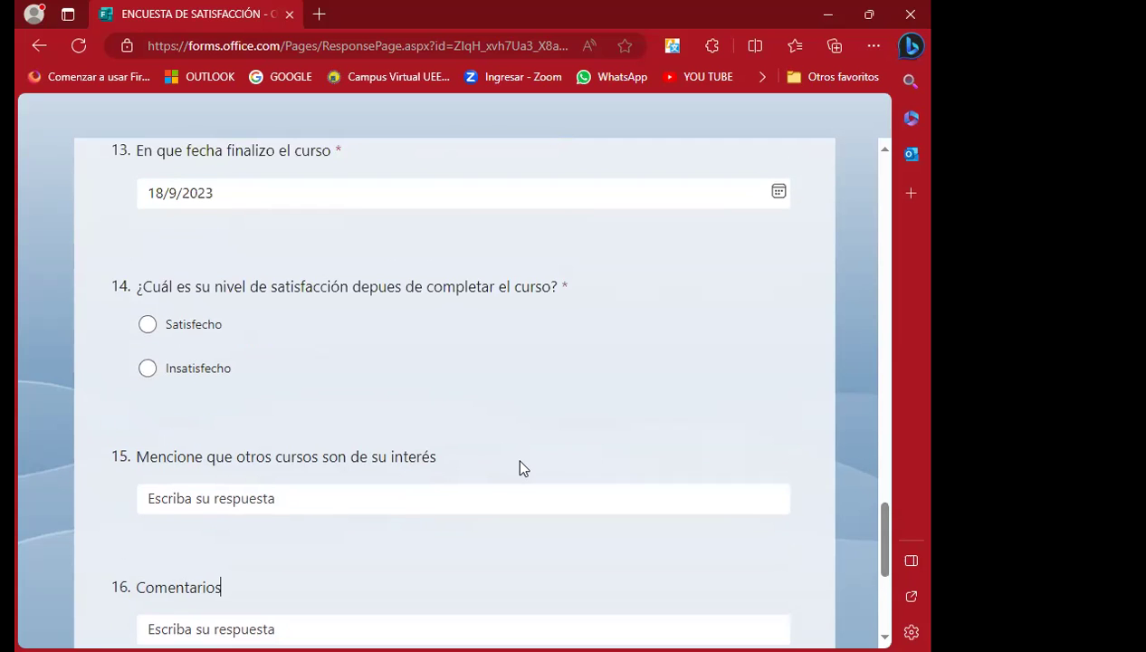
{"action": "scroll", "coordinate": [514, 455], "scroll_direction": "down", "scroll_amount": 2}
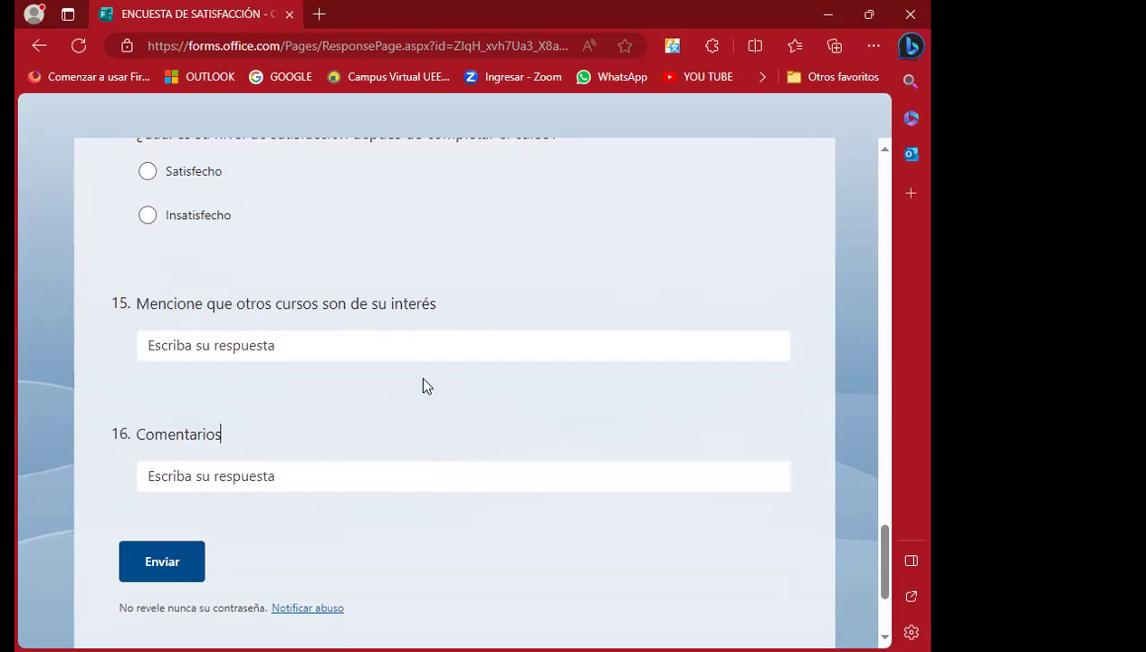
{"action": "scroll", "coordinate": [366, 438], "scroll_direction": "down", "scroll_amount": 2}
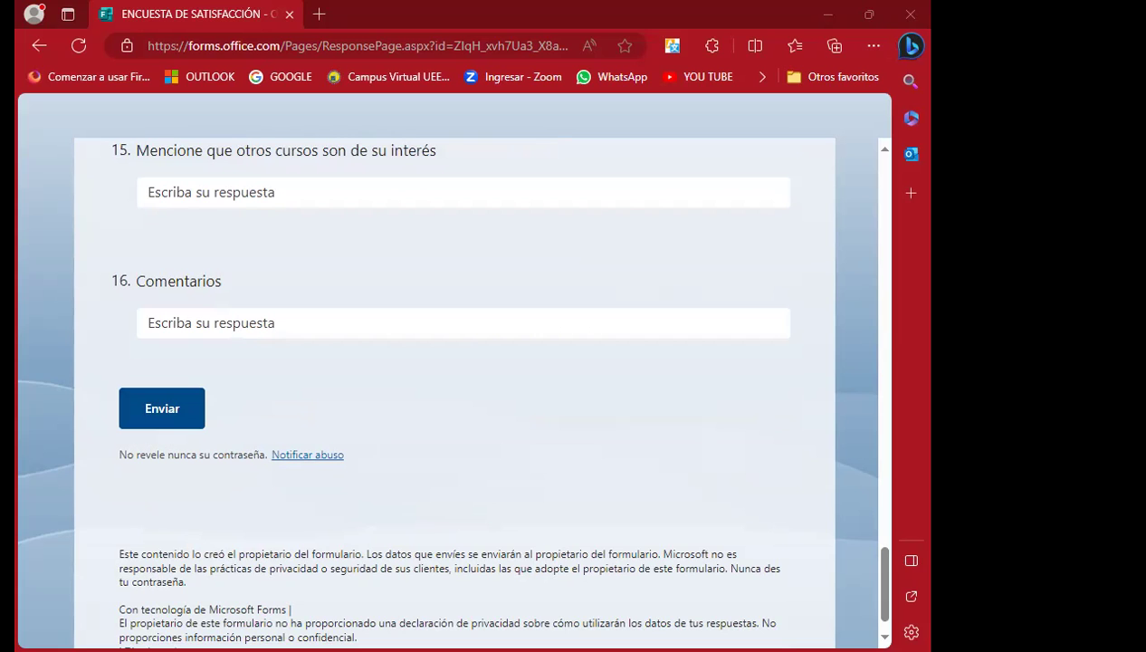
{"action": "scroll", "coordinate": [360, 402], "scroll_direction": "up", "scroll_amount": 7}
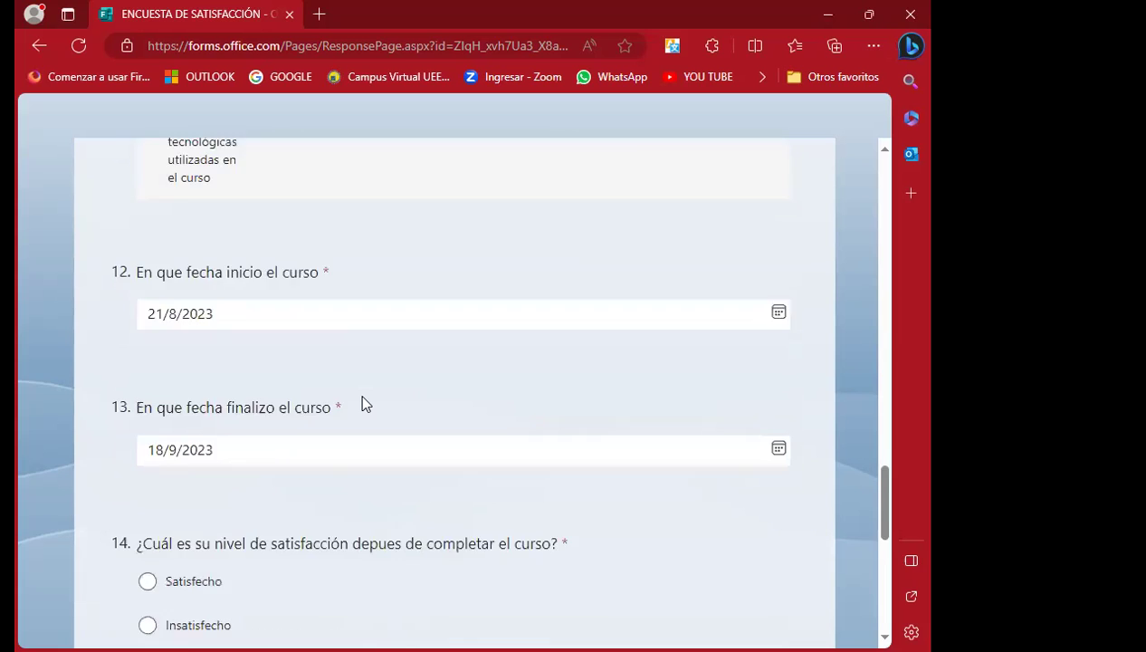
{"action": "scroll", "coordinate": [322, 384], "scroll_direction": "up", "scroll_amount": 4}
{"action": "scroll", "coordinate": [295, 361], "scroll_direction": "up", "scroll_amount": 3}
{"action": "scroll", "coordinate": [297, 359], "scroll_direction": "up", "scroll_amount": 5}
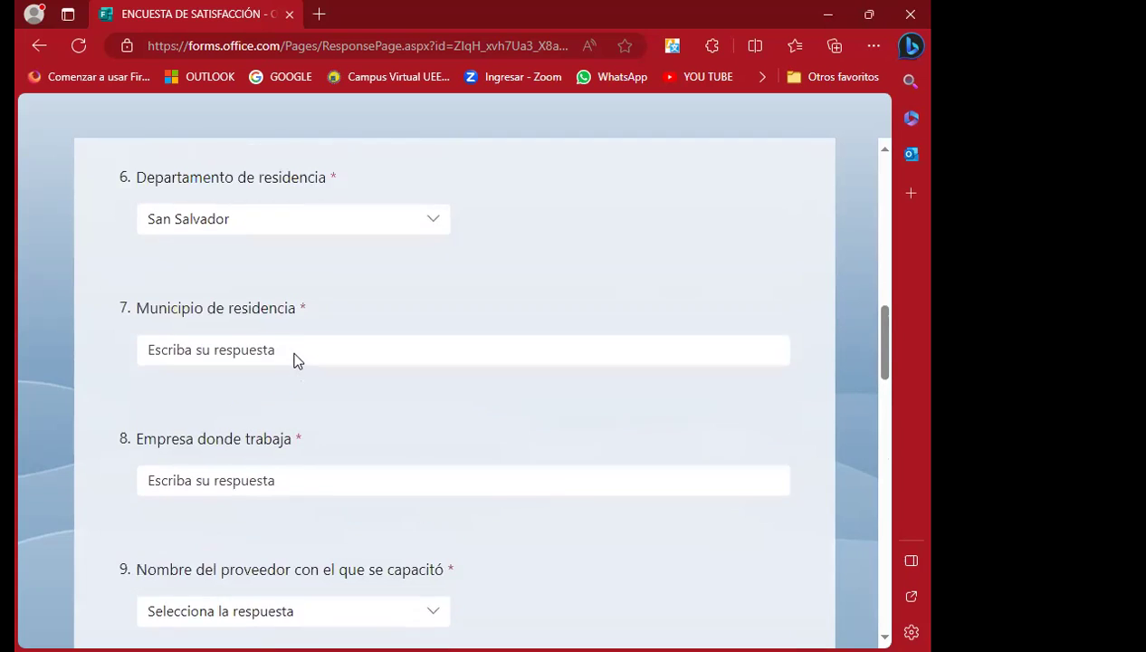
{"action": "left_click", "coordinate": [285, 425]}
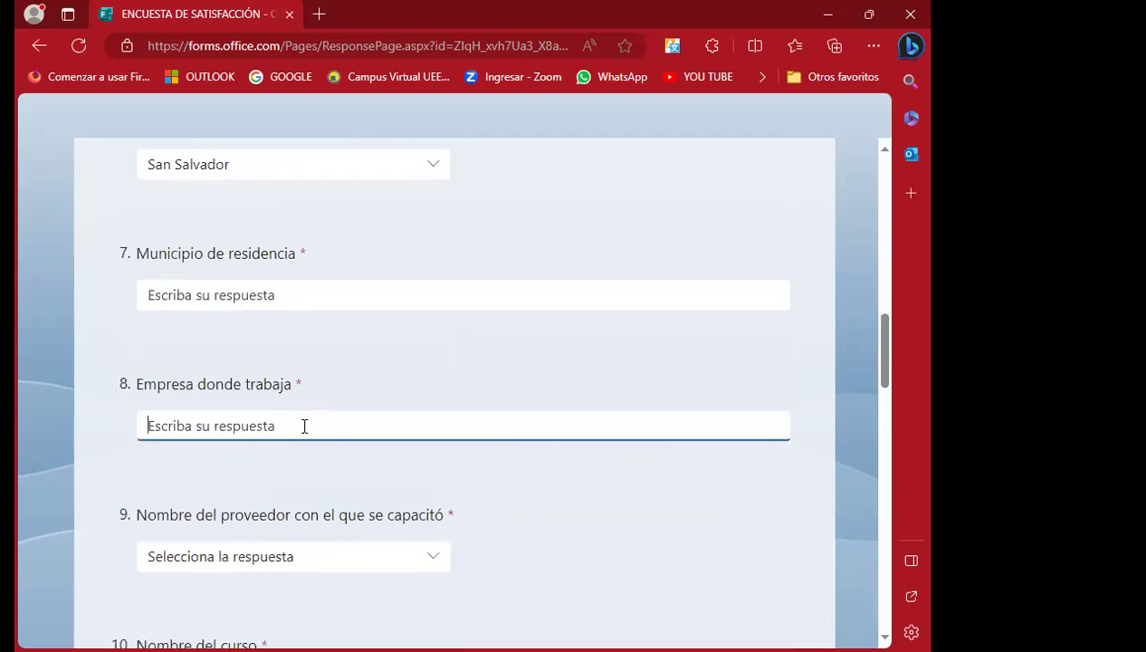
{"action": "scroll", "coordinate": [389, 443], "scroll_direction": "down", "scroll_amount": 2}
{"action": "left_click", "coordinate": [431, 406]}
{"action": "scroll", "coordinate": [248, 332], "scroll_direction": "down", "scroll_amount": 2}
{"action": "scroll", "coordinate": [291, 340], "scroll_direction": "down", "scroll_amount": 3}
{"action": "scroll", "coordinate": [304, 310], "scroll_direction": "down", "scroll_amount": 2}
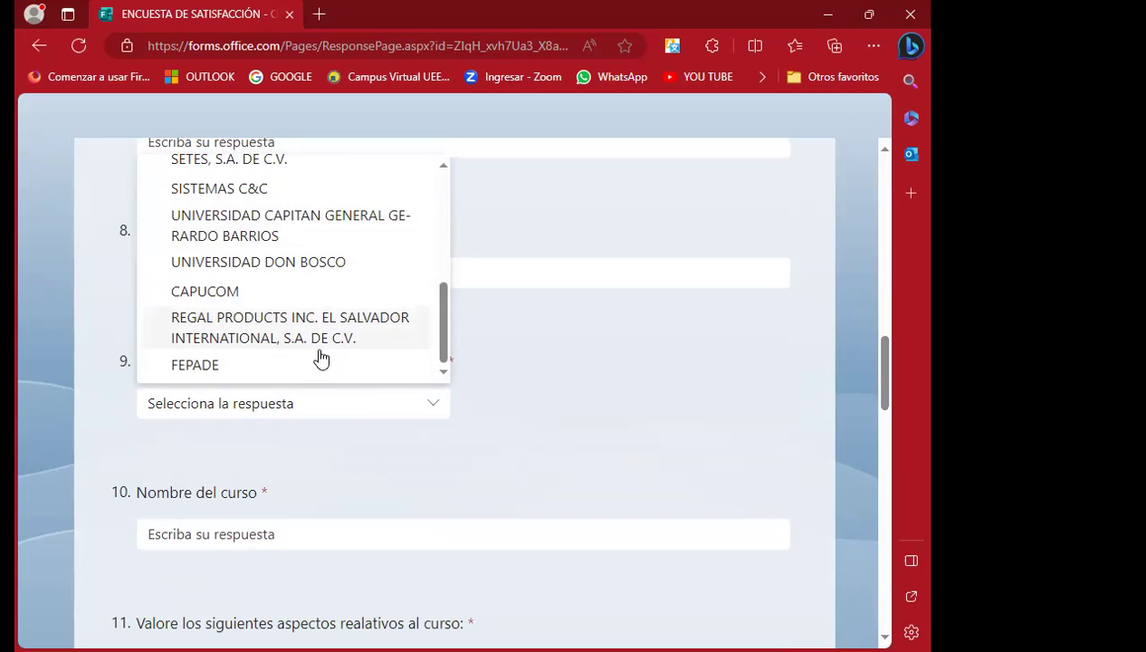
{"action": "scroll", "coordinate": [312, 325], "scroll_direction": "up", "scroll_amount": 1}
{"action": "scroll", "coordinate": [312, 327], "scroll_direction": "up", "scroll_amount": 1}
{"action": "scroll", "coordinate": [310, 319], "scroll_direction": "up", "scroll_amount": 2}
{"action": "scroll", "coordinate": [310, 319], "scroll_direction": "up", "scroll_amount": 1}
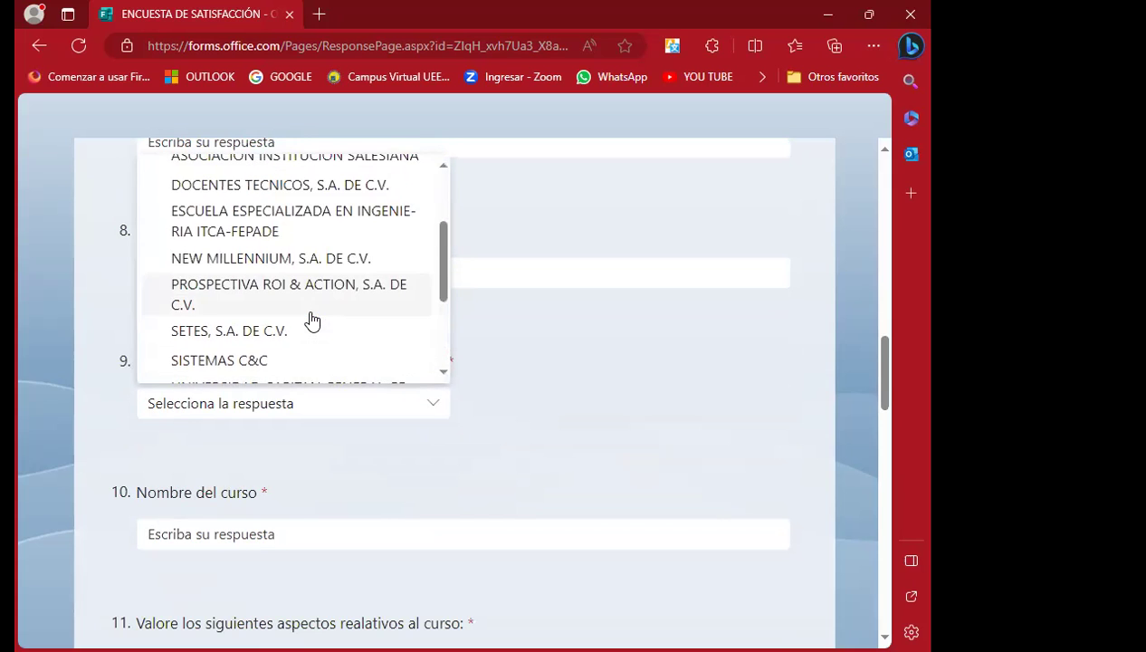
{"action": "scroll", "coordinate": [312, 303], "scroll_direction": "up", "scroll_amount": 2}
{"action": "scroll", "coordinate": [322, 285], "scroll_direction": "up", "scroll_amount": 1}
{"action": "scroll", "coordinate": [332, 286], "scroll_direction": "up", "scroll_amount": 1}
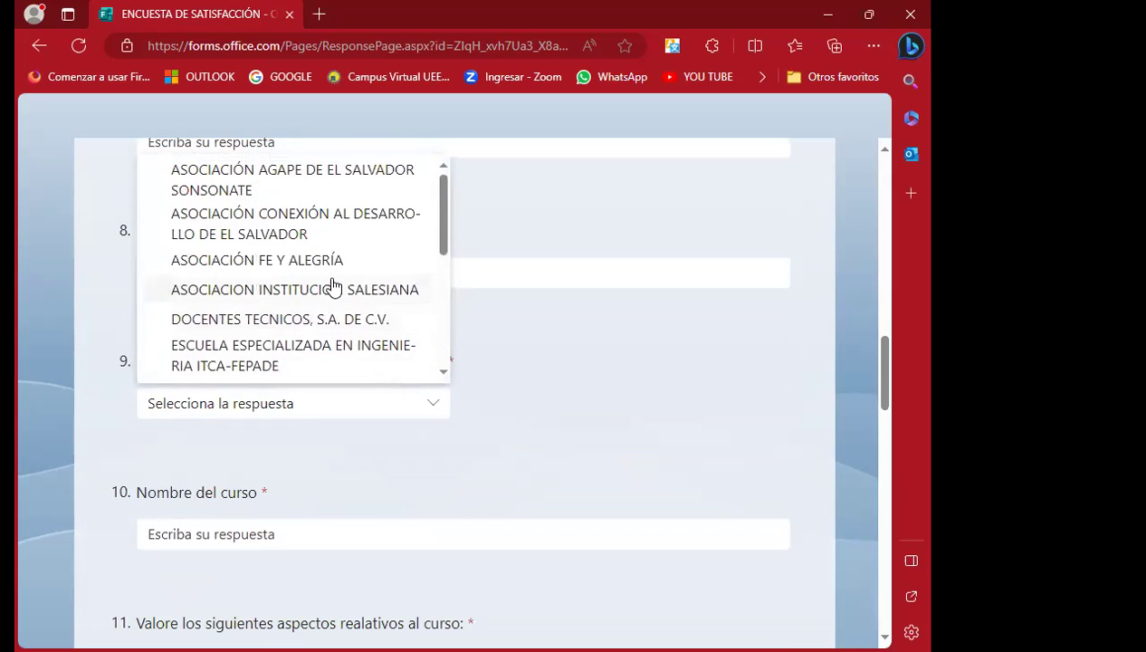
{"action": "left_click", "coordinate": [573, 361]}
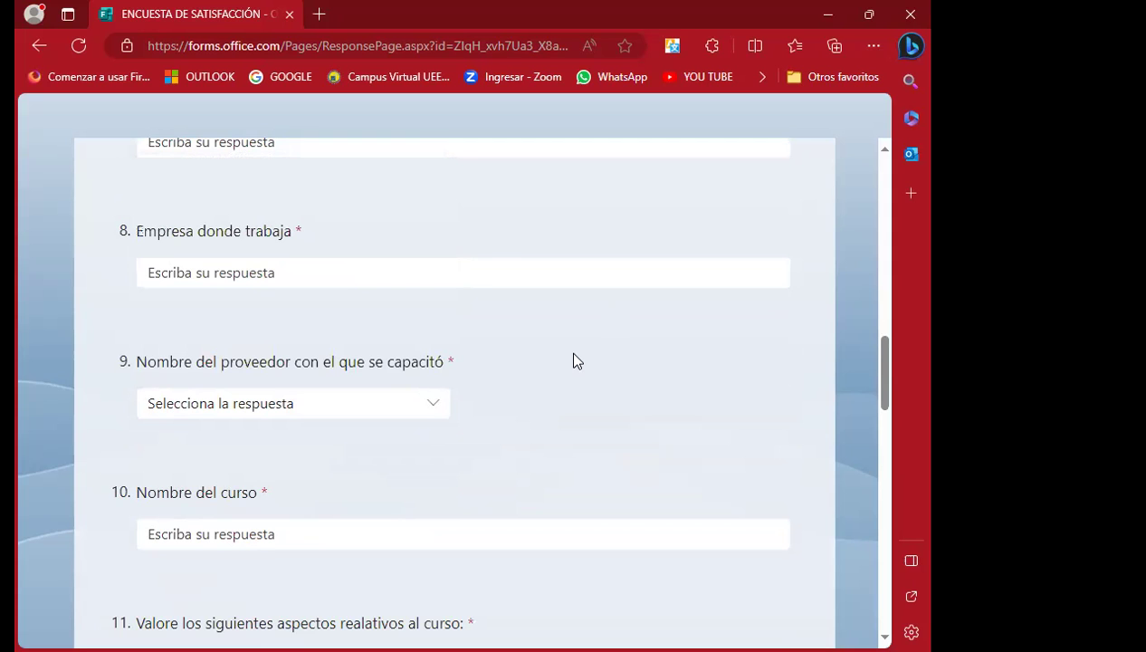
{"action": "scroll", "coordinate": [353, 367], "scroll_direction": "up", "scroll_amount": 3}
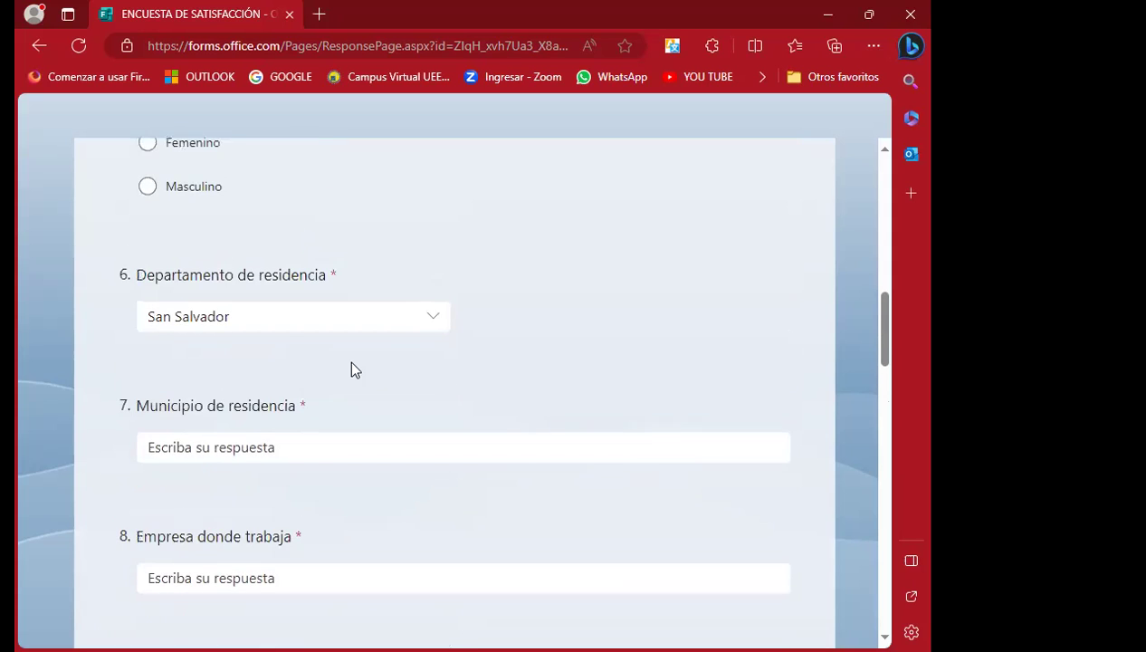
{"action": "scroll", "coordinate": [371, 431], "scroll_direction": "down", "scroll_amount": 3}
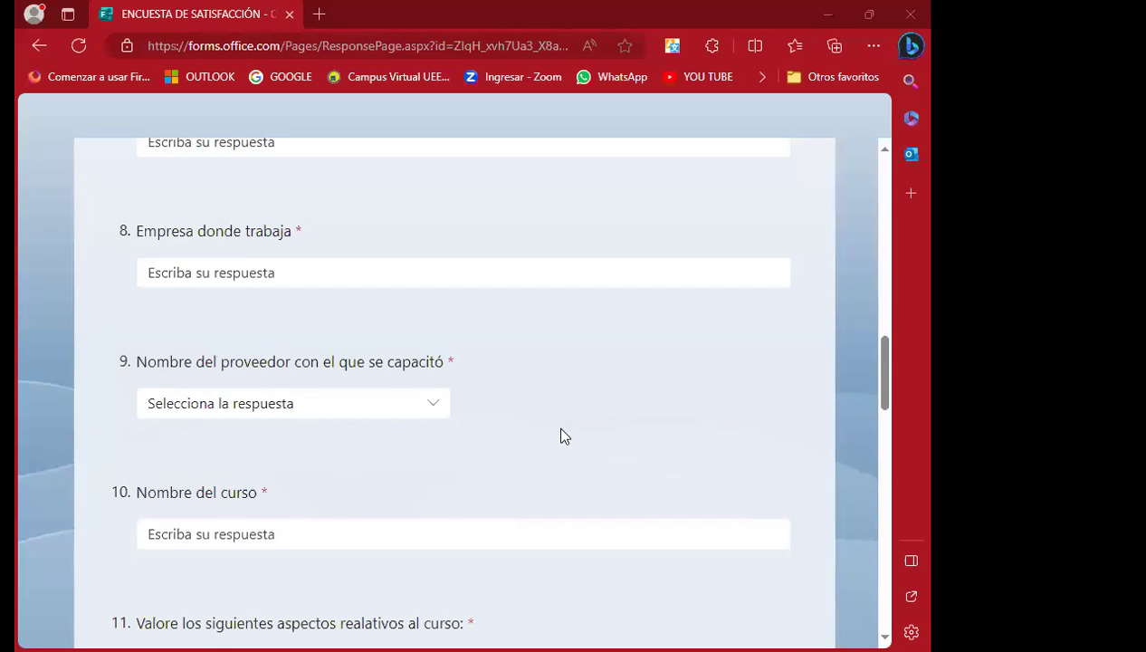
{"action": "scroll", "coordinate": [294, 440], "scroll_direction": "down", "scroll_amount": 2}
{"action": "scroll", "coordinate": [289, 434], "scroll_direction": "down", "scroll_amount": 3}
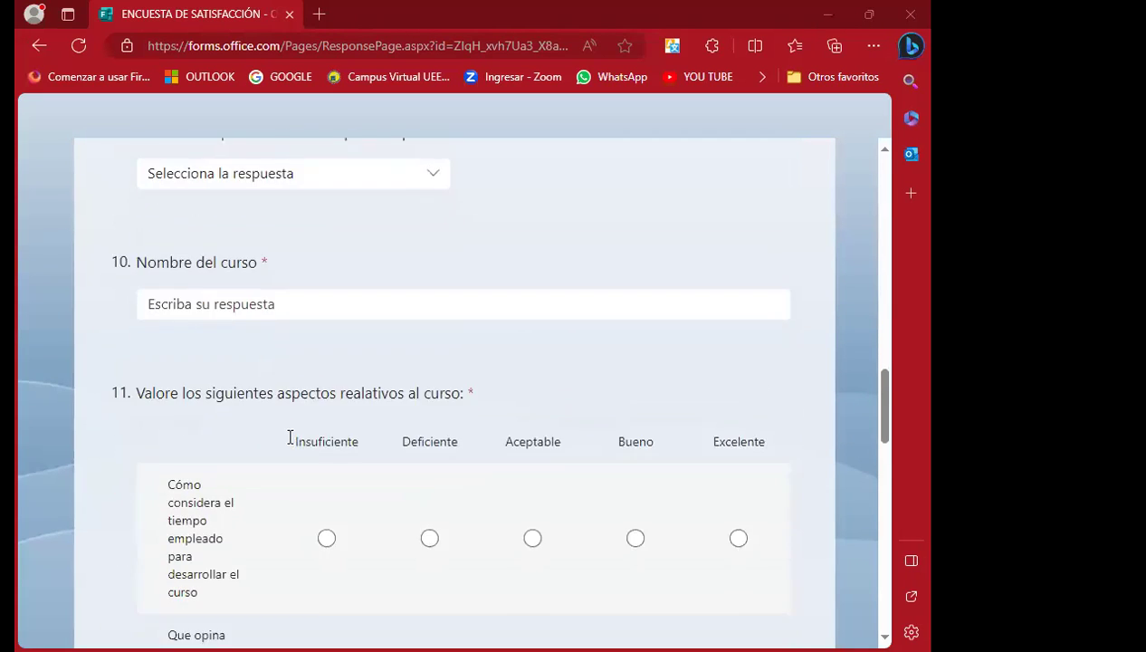
{"action": "scroll", "coordinate": [289, 443], "scroll_direction": "down", "scroll_amount": 5}
{"action": "scroll", "coordinate": [288, 443], "scroll_direction": "down", "scroll_amount": 3}
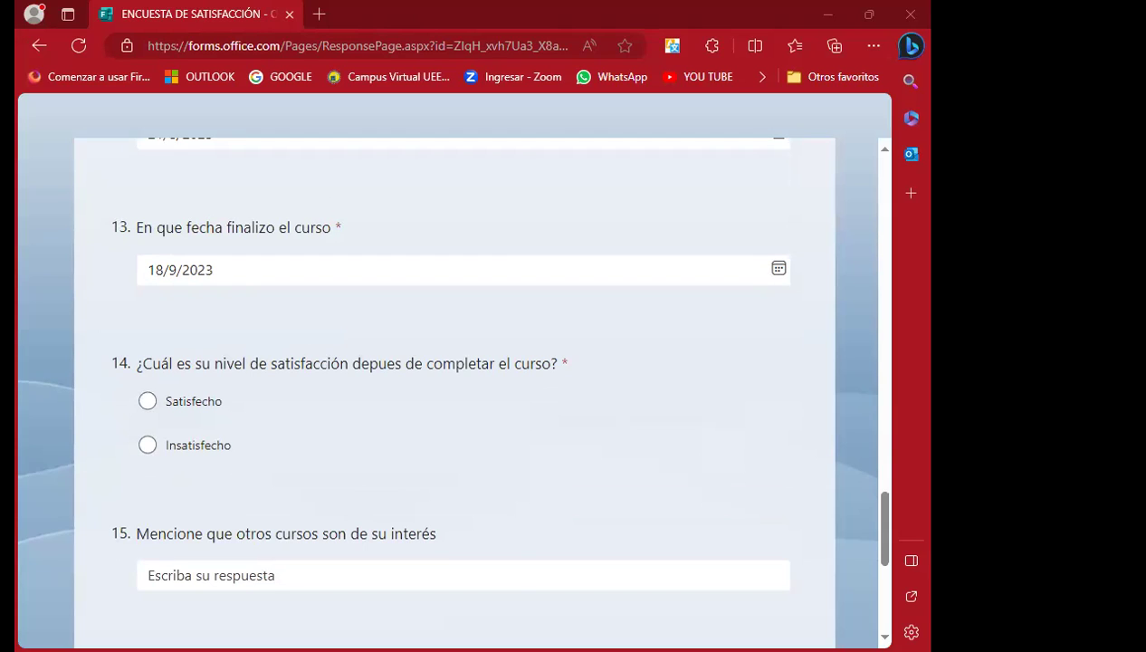
{"action": "scroll", "coordinate": [550, 499], "scroll_direction": "down", "scroll_amount": 5}
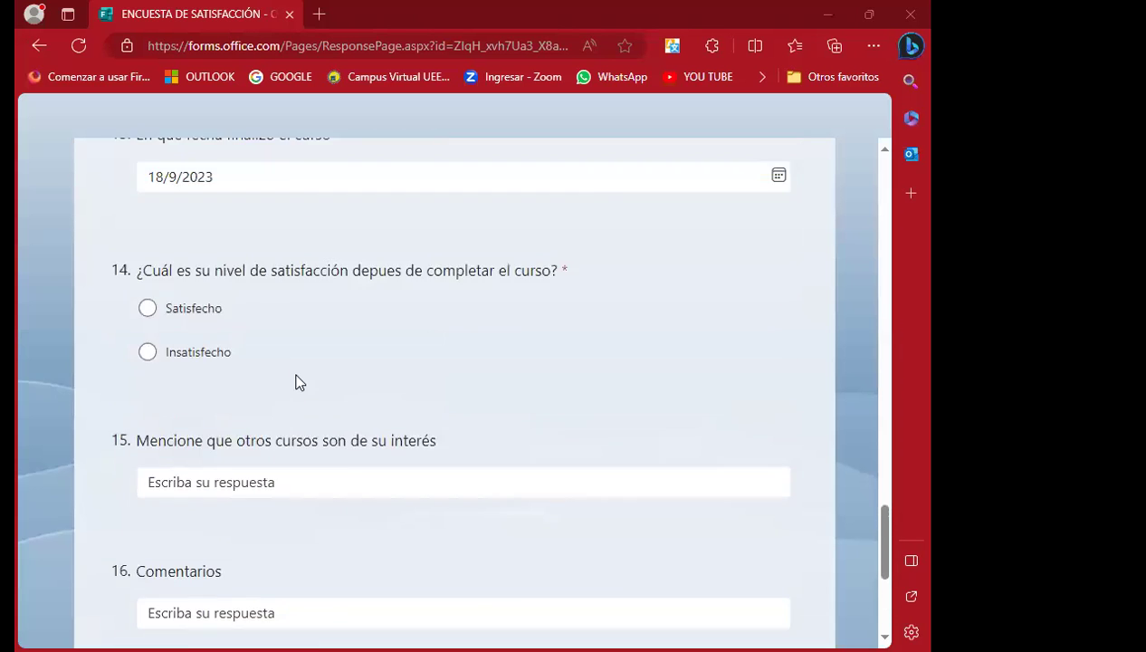
Step: Open the question 9 training provider dropdown and browse its list of providers
{"action": "scroll", "coordinate": [295, 380], "scroll_direction": "up", "scroll_amount": 5}
{"action": "scroll", "coordinate": [300, 358], "scroll_direction": "up", "scroll_amount": 3}
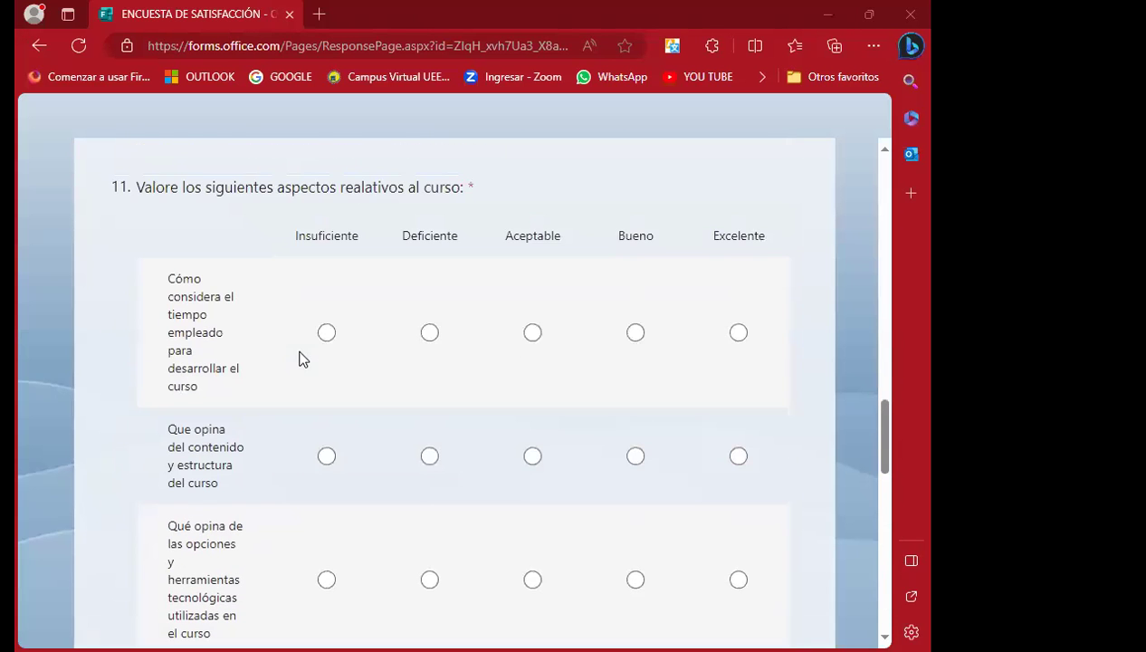
{"action": "scroll", "coordinate": [344, 351], "scroll_direction": "up", "scroll_amount": 4}
{"action": "left_click", "coordinate": [199, 360]}
{"action": "scroll", "coordinate": [359, 430], "scroll_direction": "down", "scroll_amount": 3}
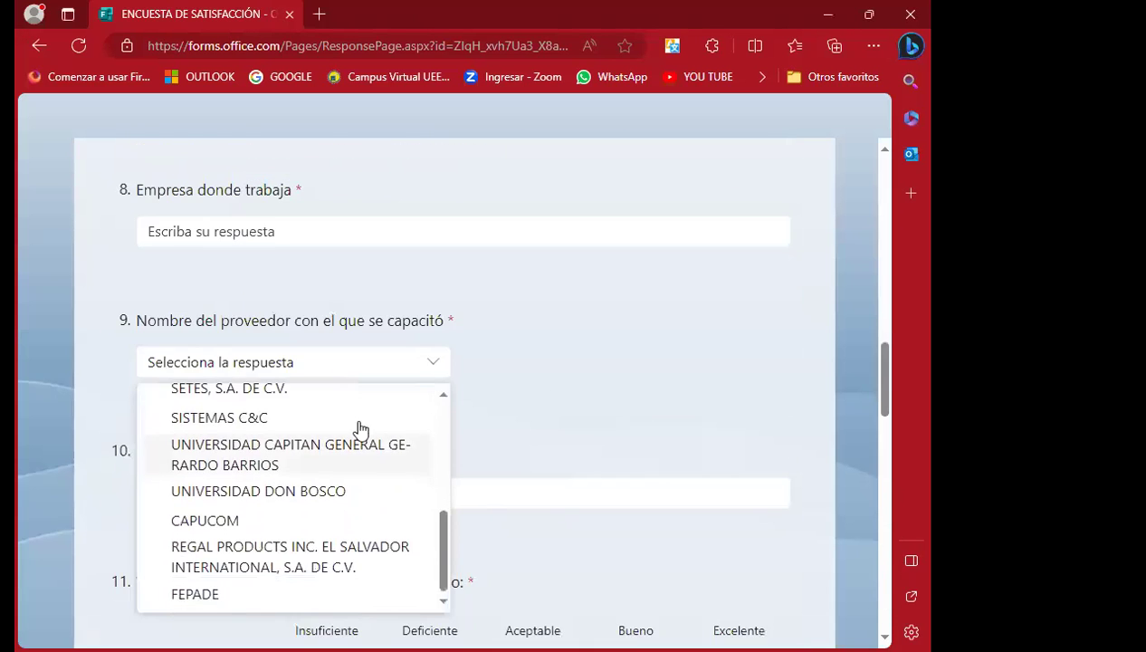
{"action": "scroll", "coordinate": [614, 335], "scroll_direction": "down", "scroll_amount": 1}
{"action": "scroll", "coordinate": [362, 308], "scroll_direction": "down", "scroll_amount": 3}
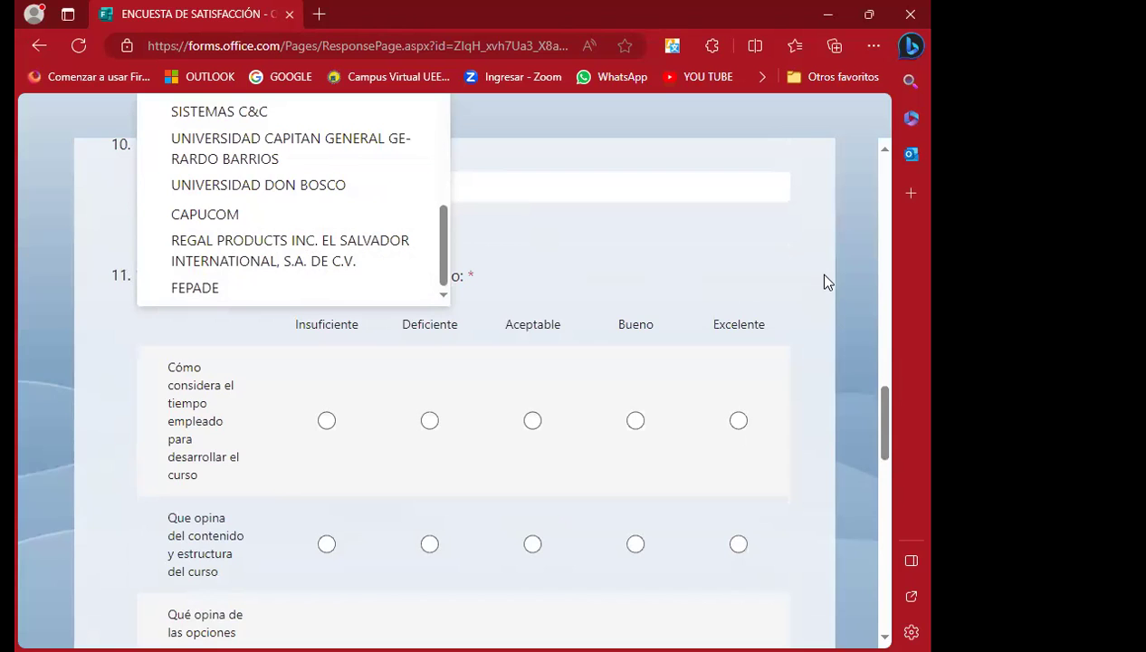
Step: Return to the top of the survey and check the order number answer in question 1
{"action": "scroll", "coordinate": [656, 248], "scroll_direction": "up", "scroll_amount": 2}
{"action": "scroll", "coordinate": [613, 272], "scroll_direction": "up", "scroll_amount": 3}
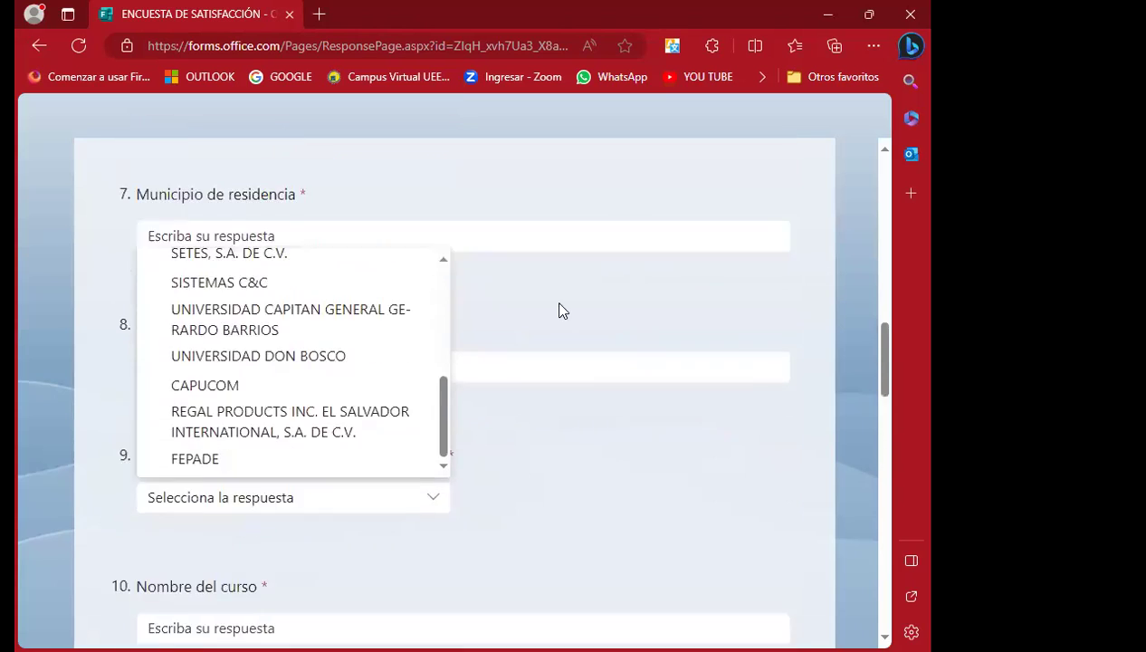
{"action": "scroll", "coordinate": [558, 309], "scroll_direction": "up", "scroll_amount": 6}
{"action": "scroll", "coordinate": [358, 291], "scroll_direction": "up", "scroll_amount": 5}
{"action": "scroll", "coordinate": [205, 276], "scroll_direction": "up", "scroll_amount": 2}
{"action": "scroll", "coordinate": [174, 299], "scroll_direction": "down", "scroll_amount": 3}
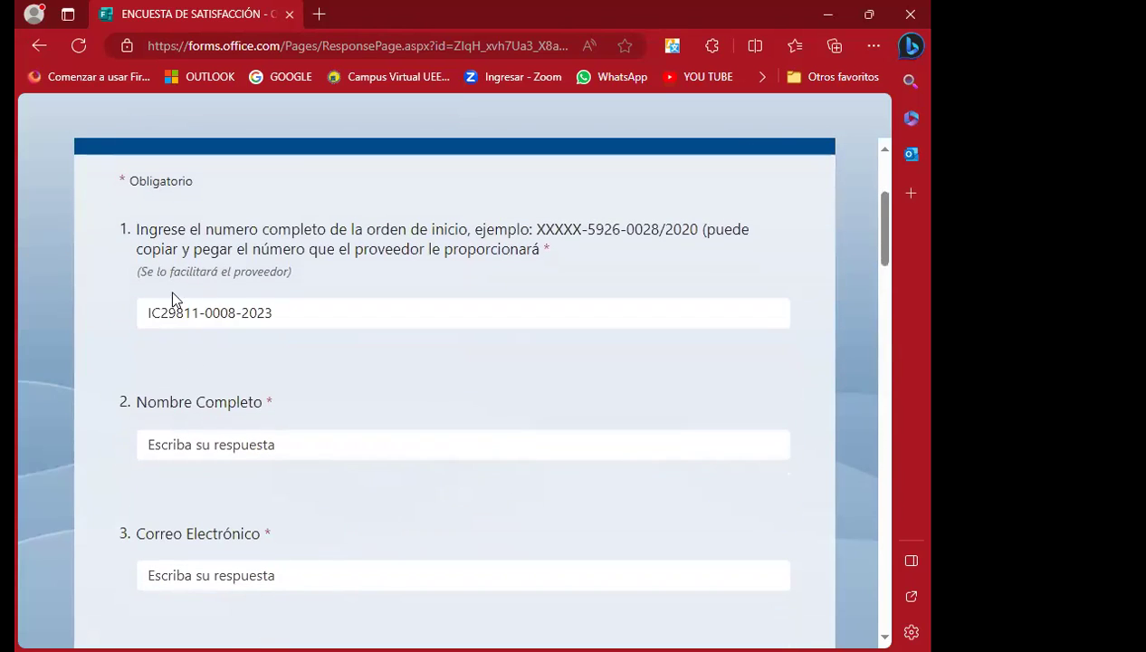
{"action": "left_click", "coordinate": [140, 309]}
{"action": "left_click", "coordinate": [333, 343]}
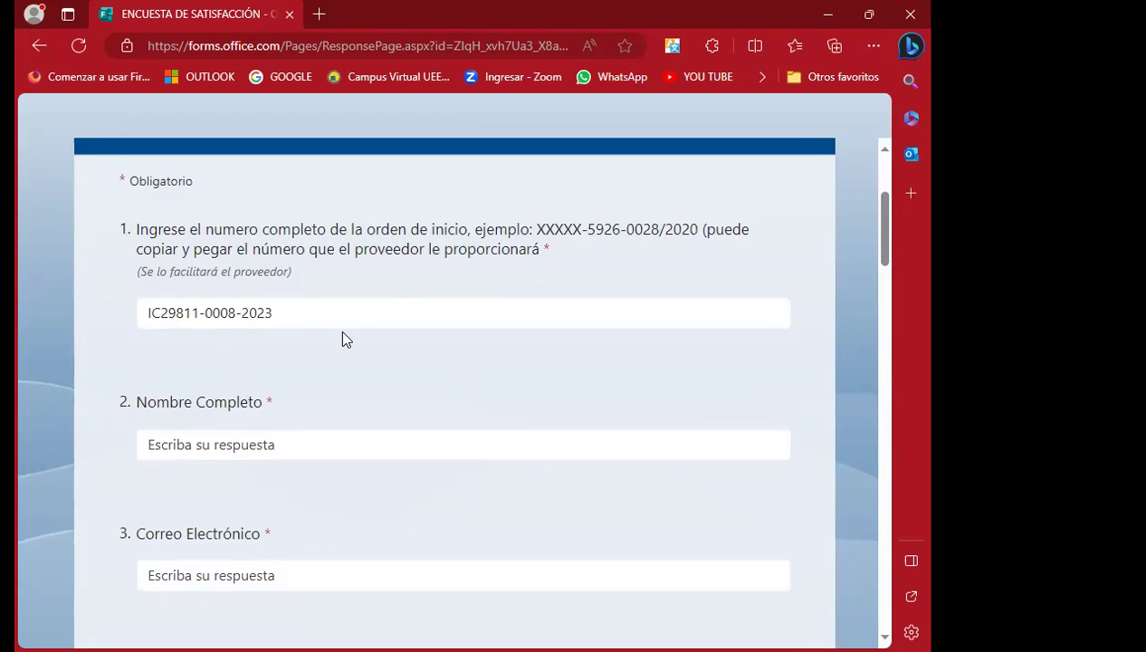